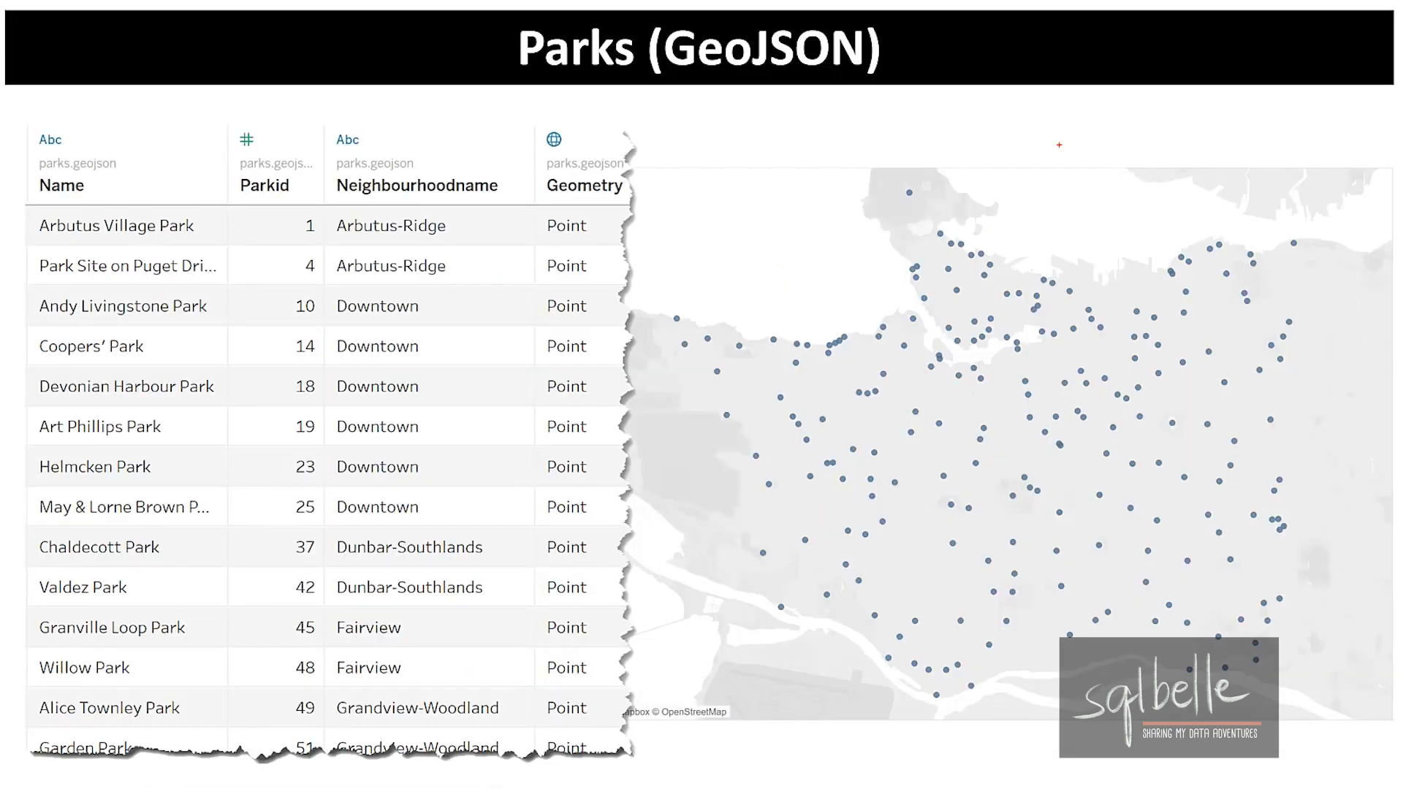
mouse_move(649, 148)
mouse_down()
mouse_move(556, 541)
mouse_move(669, 147)
mouse_up()
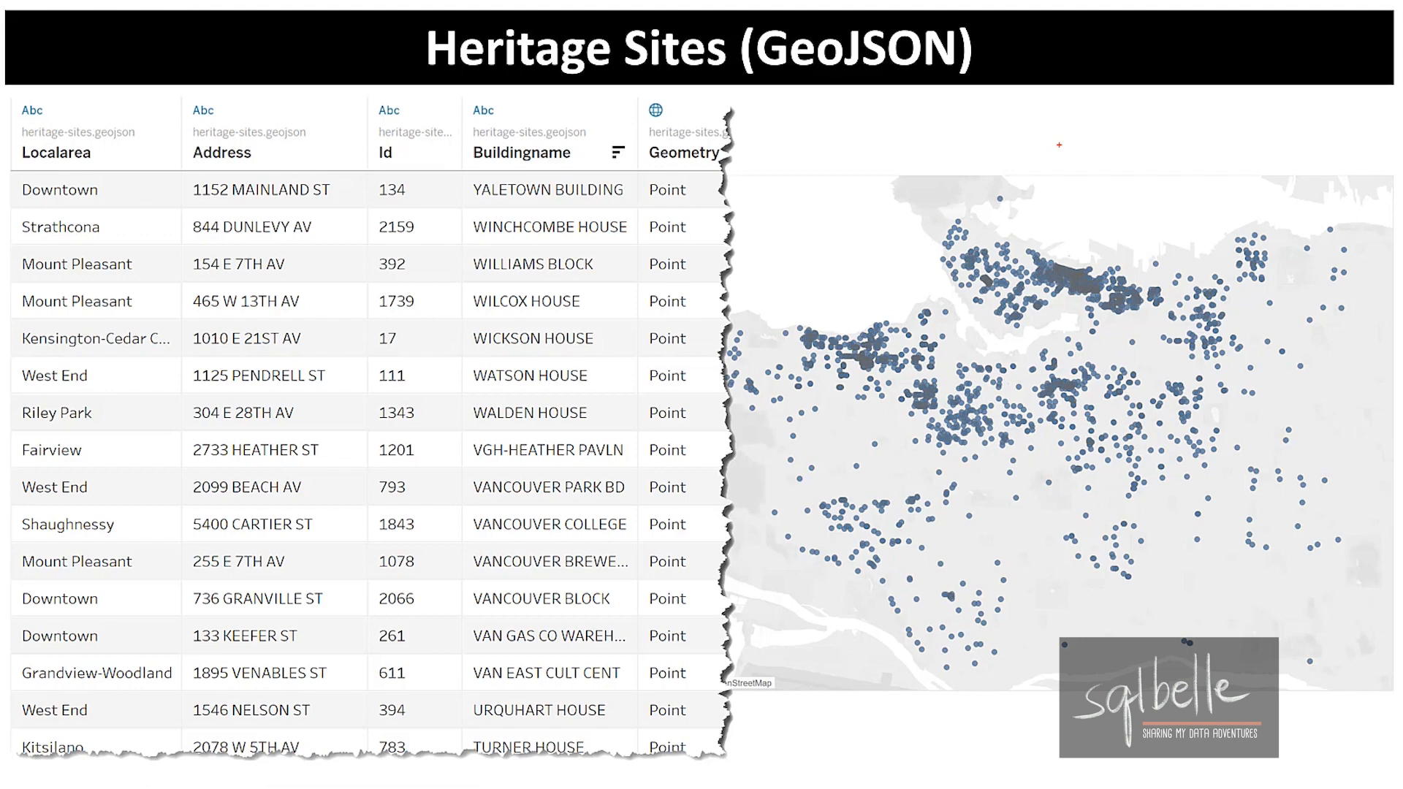
mouse_move(727, 111)
mouse_down()
mouse_move(607, 249)
mouse_move(781, 371)
mouse_move(732, 113)
mouse_up()
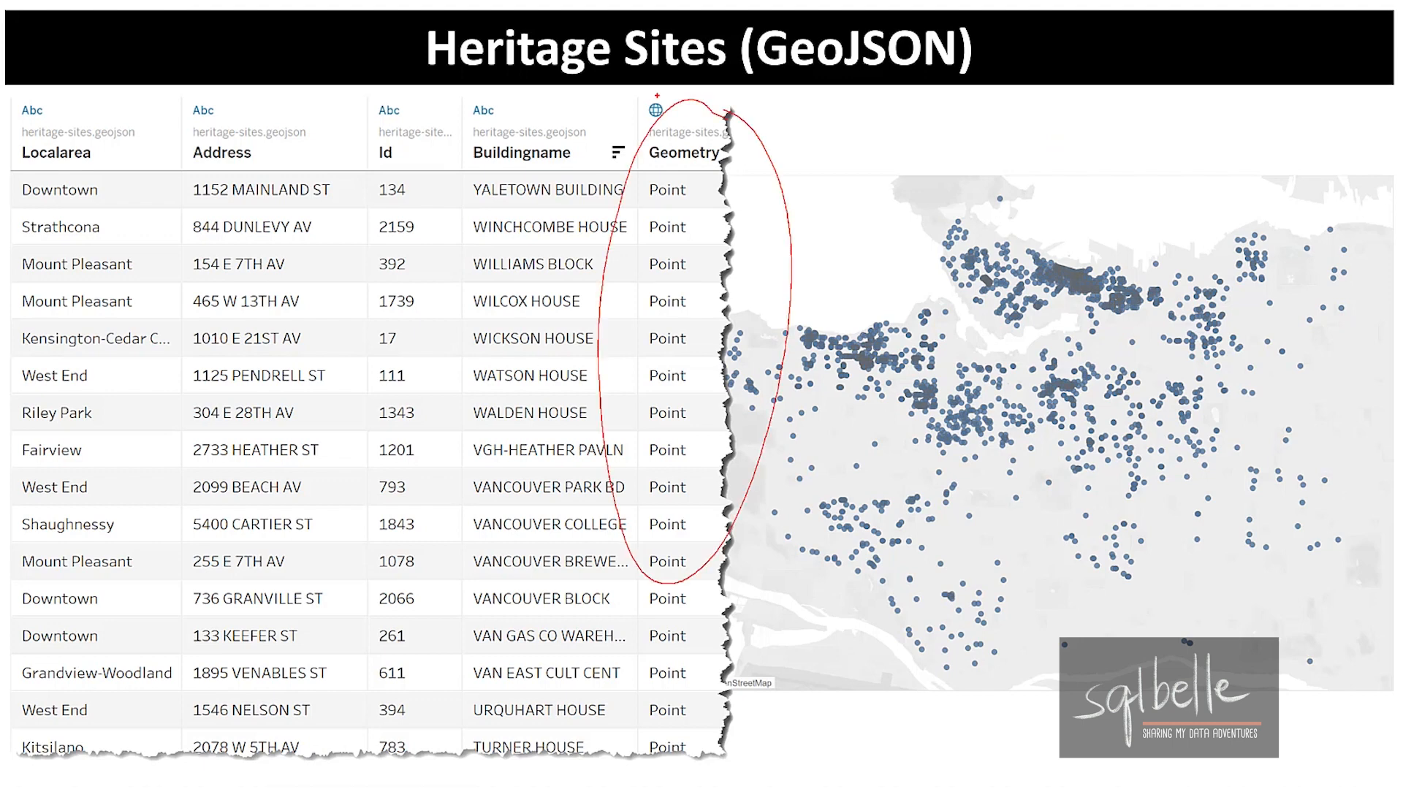
key(Right)
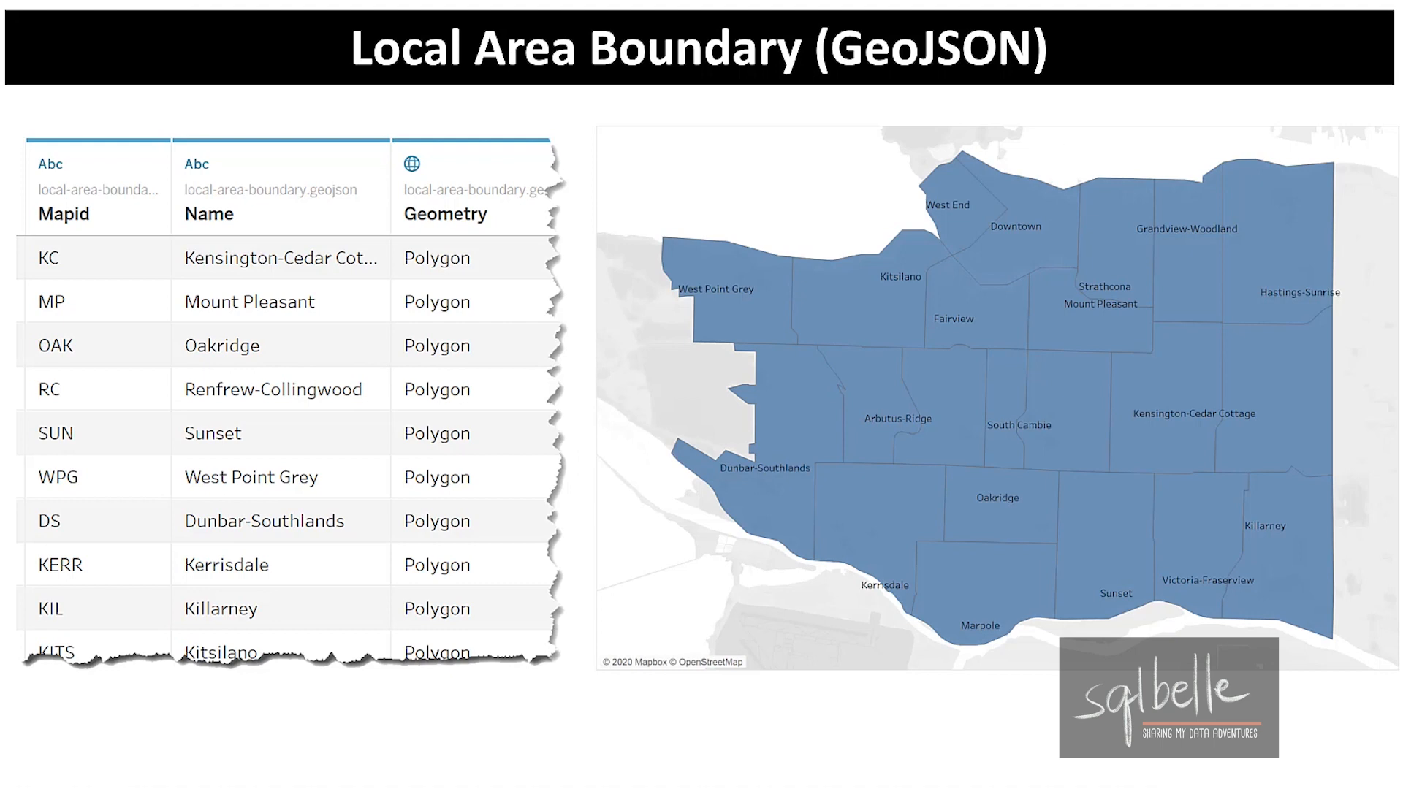
mouse_move(558, 157)
mouse_down()
mouse_move(360, 283)
mouse_move(622, 532)
mouse_move(568, 114)
mouse_up()
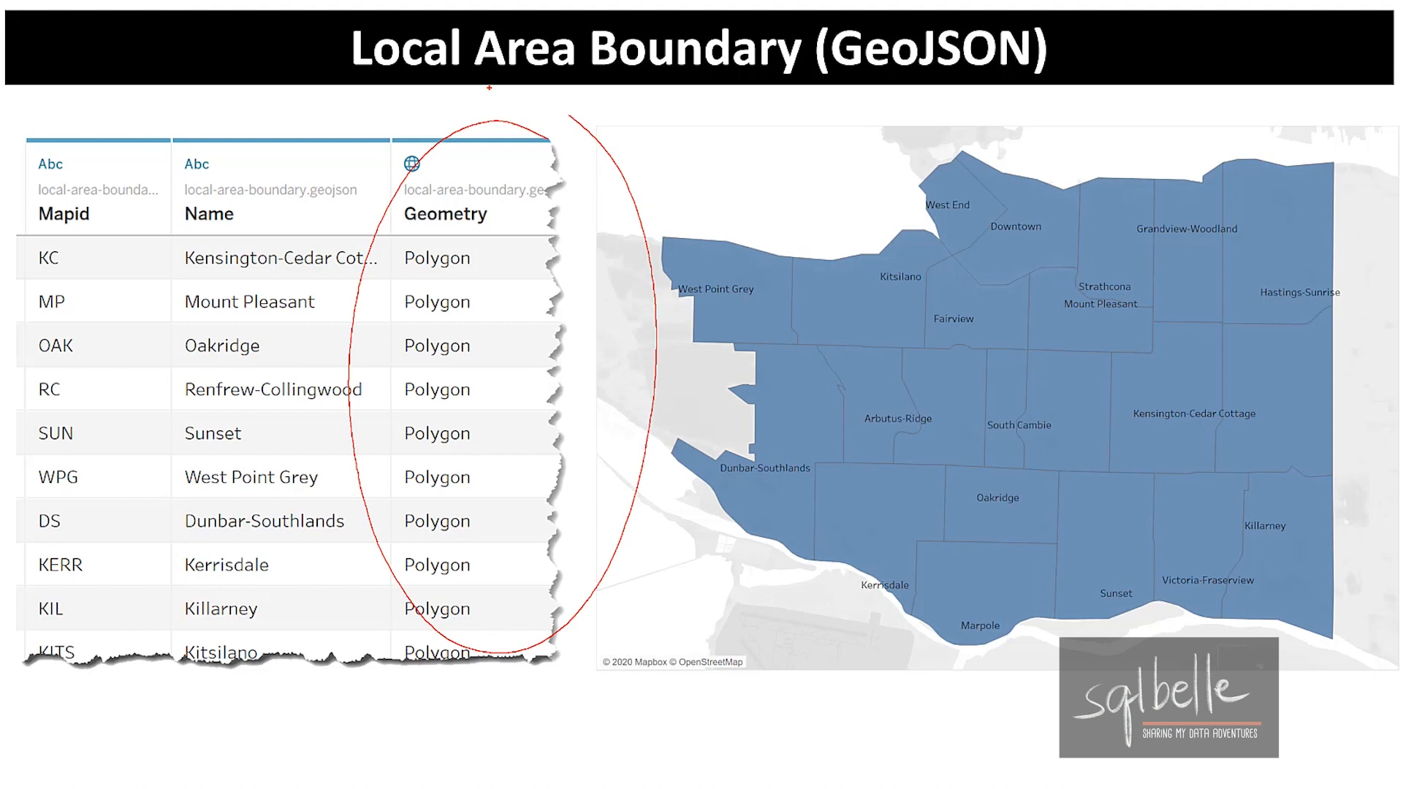
key(Right)
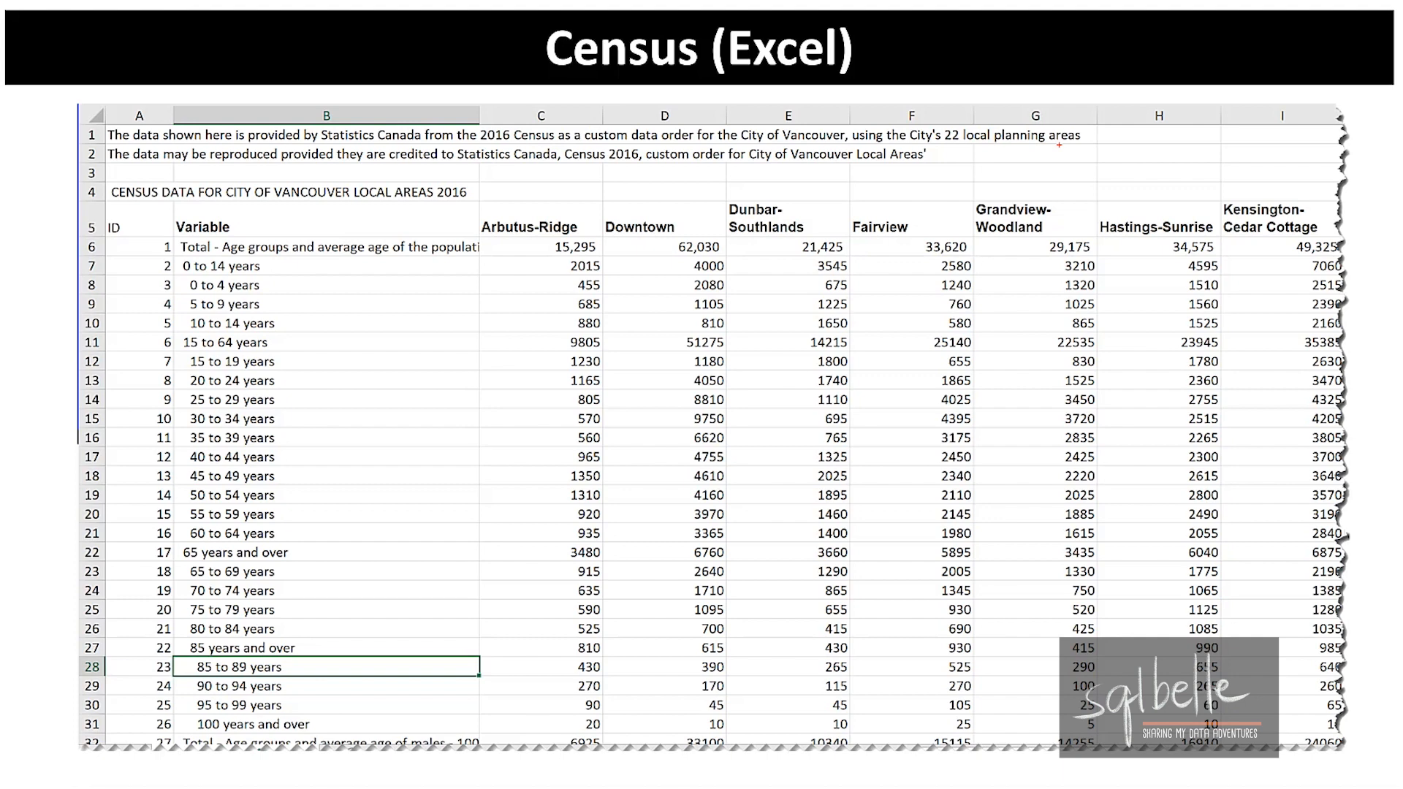
mouse_move(321, 203)
mouse_down()
mouse_move(95, 223)
mouse_move(643, 284)
mouse_move(1381, 219)
mouse_move(265, 219)
mouse_up()
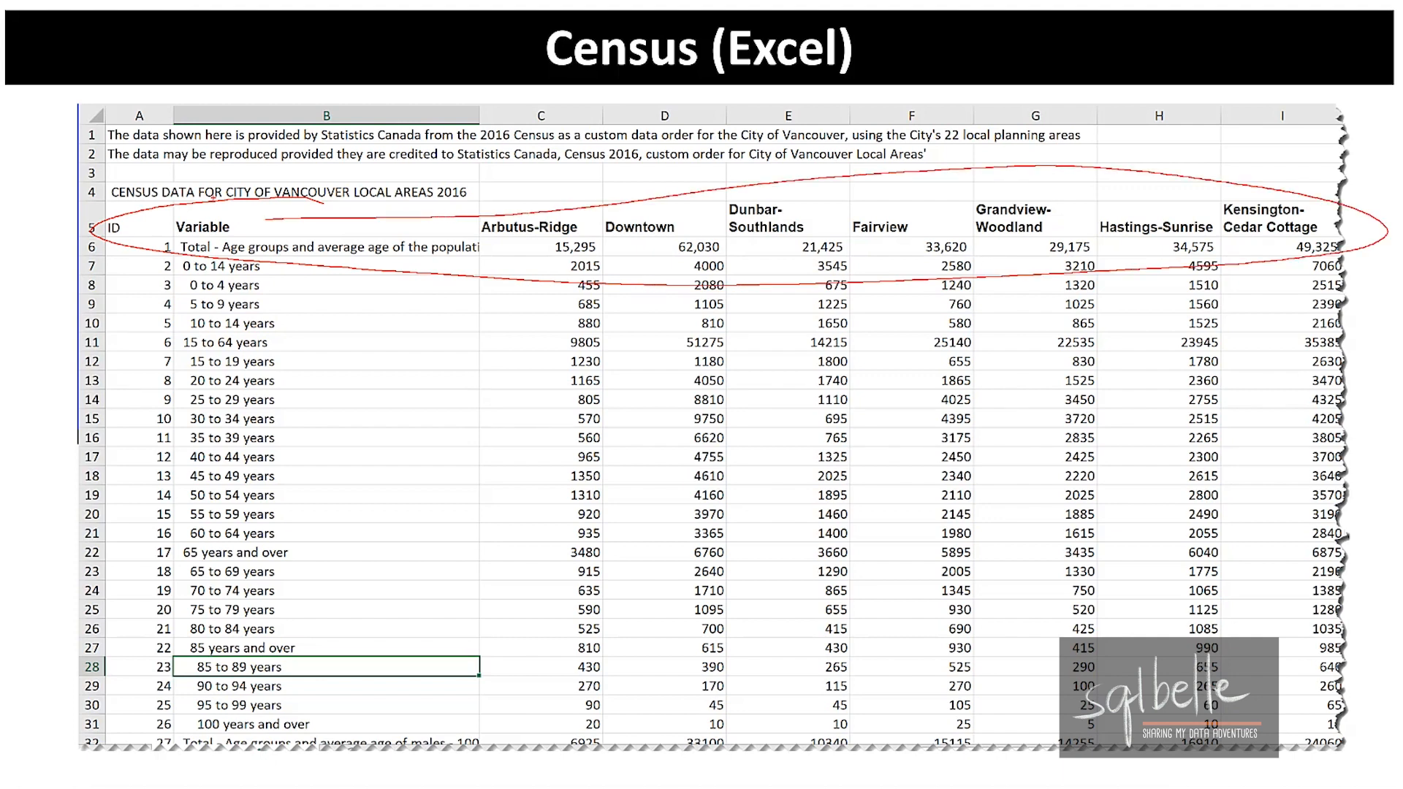
mouse_move(436, 319)
mouse_down()
mouse_move(332, 687)
mouse_move(413, 657)
mouse_up()
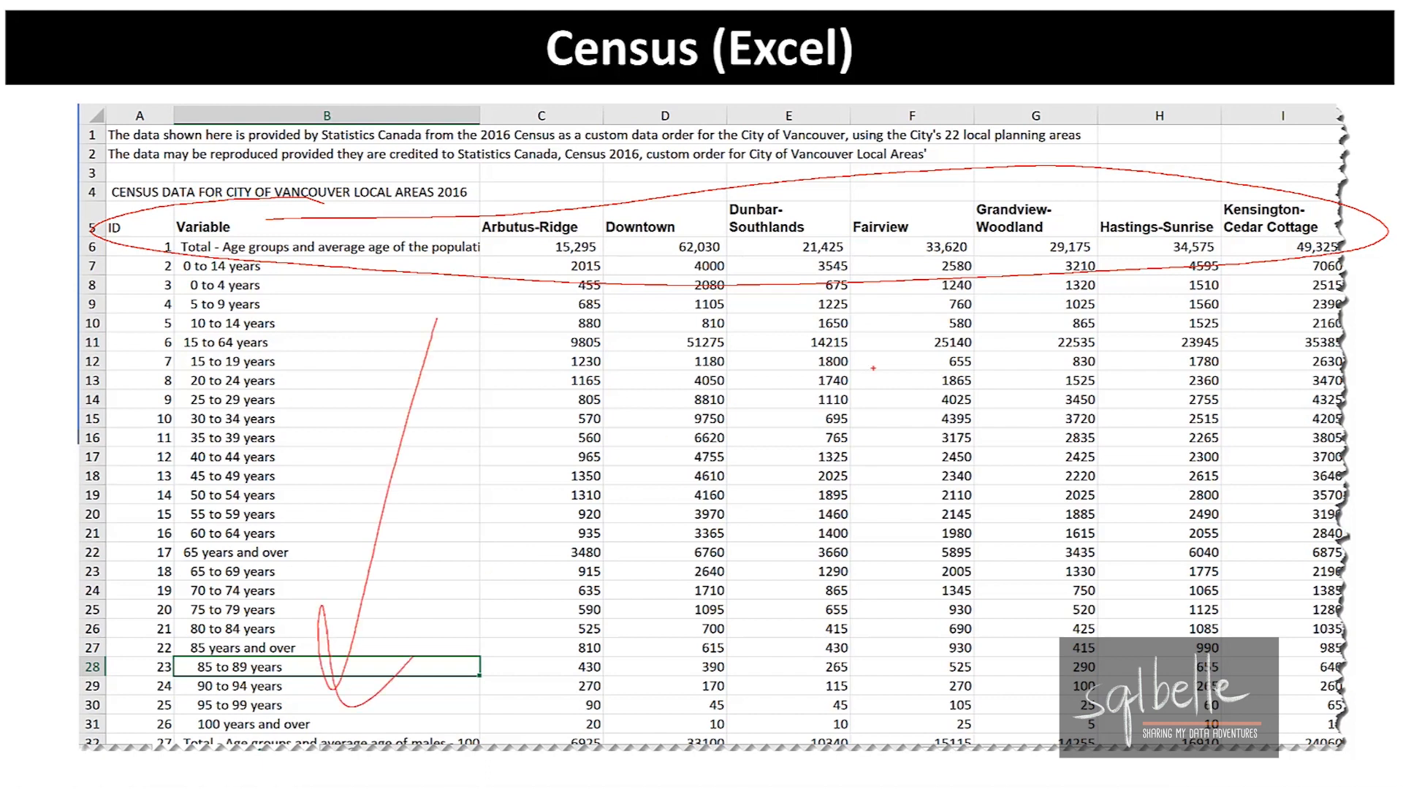
mouse_move(873, 368)
mouse_down()
mouse_move(1005, 627)
mouse_move(1043, 557)
mouse_up()
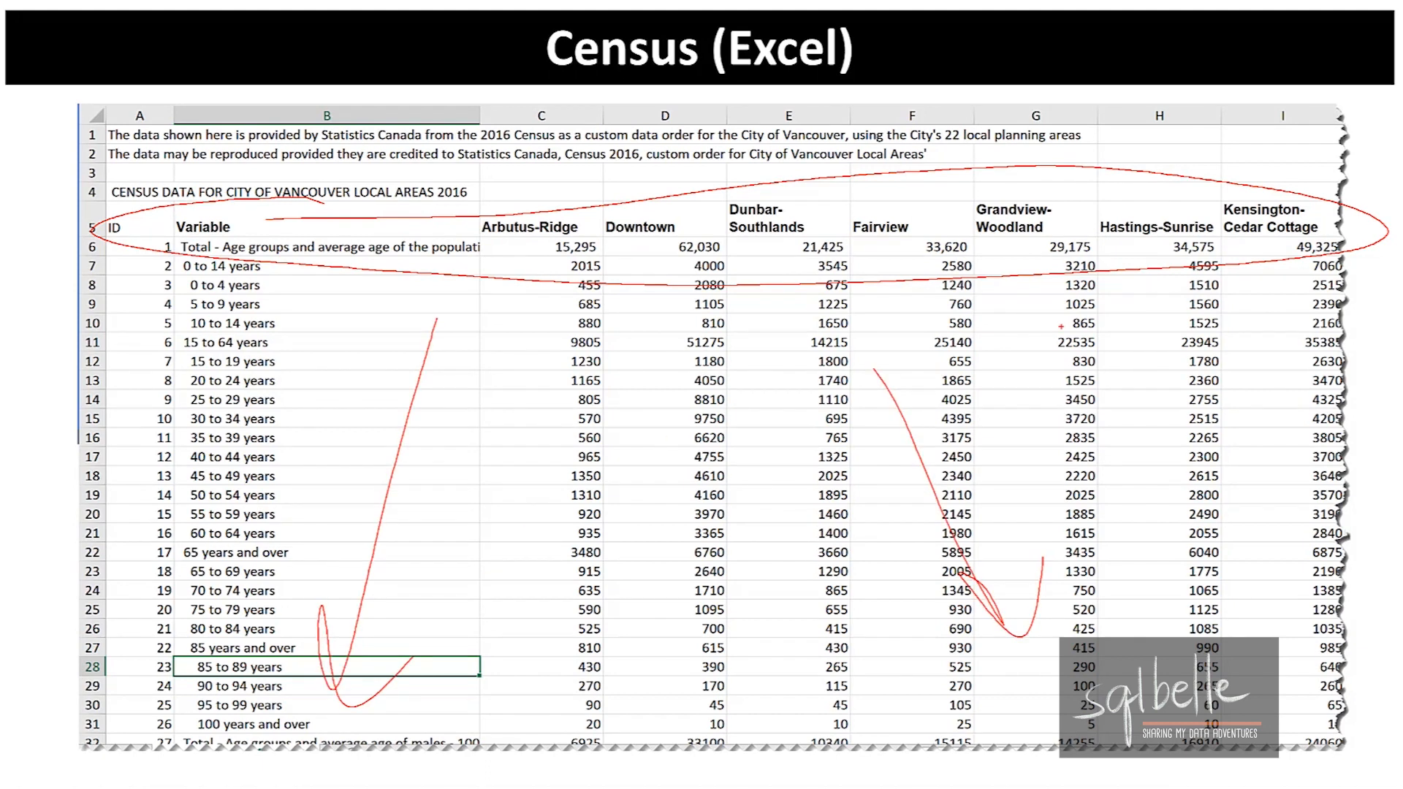
key(Right)
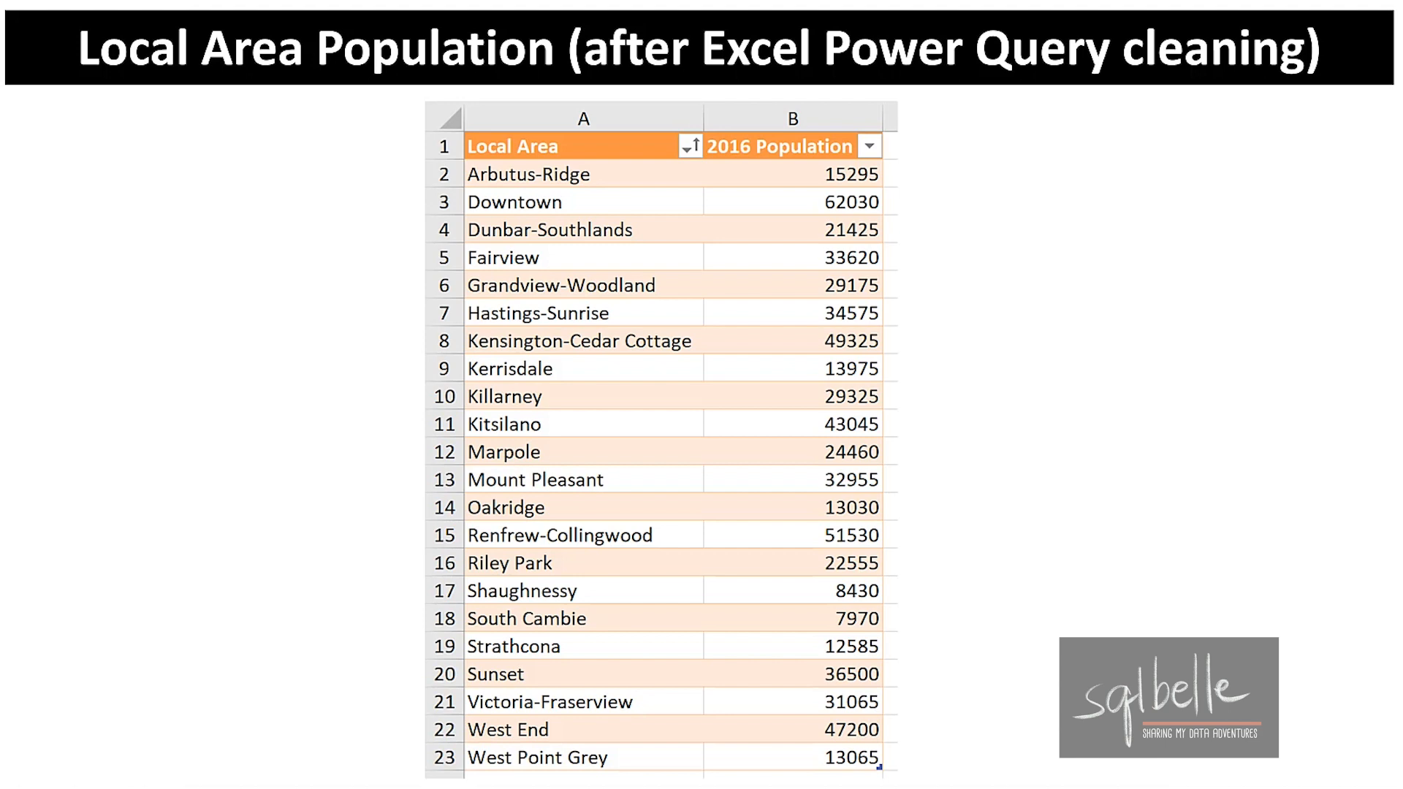
key(Right)
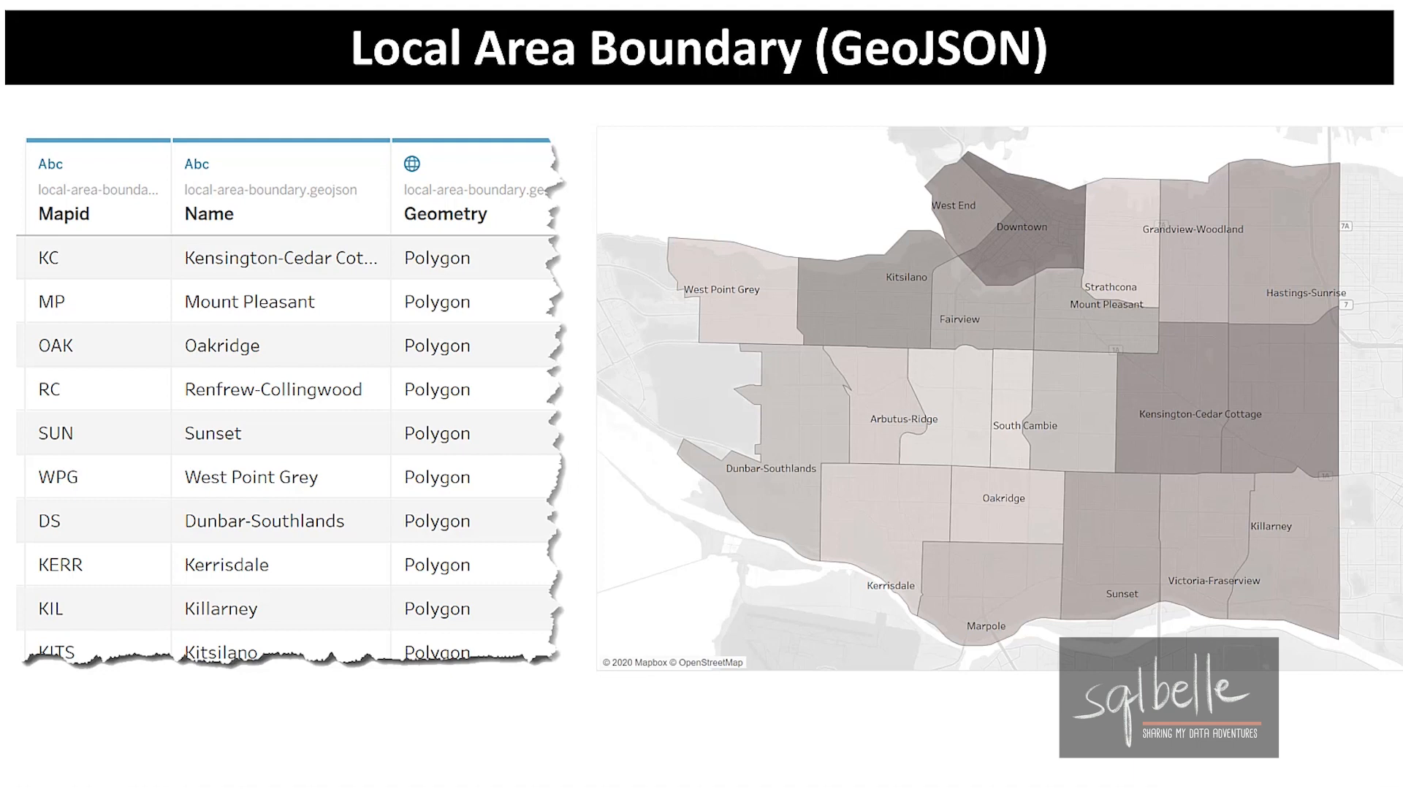
key(Right)
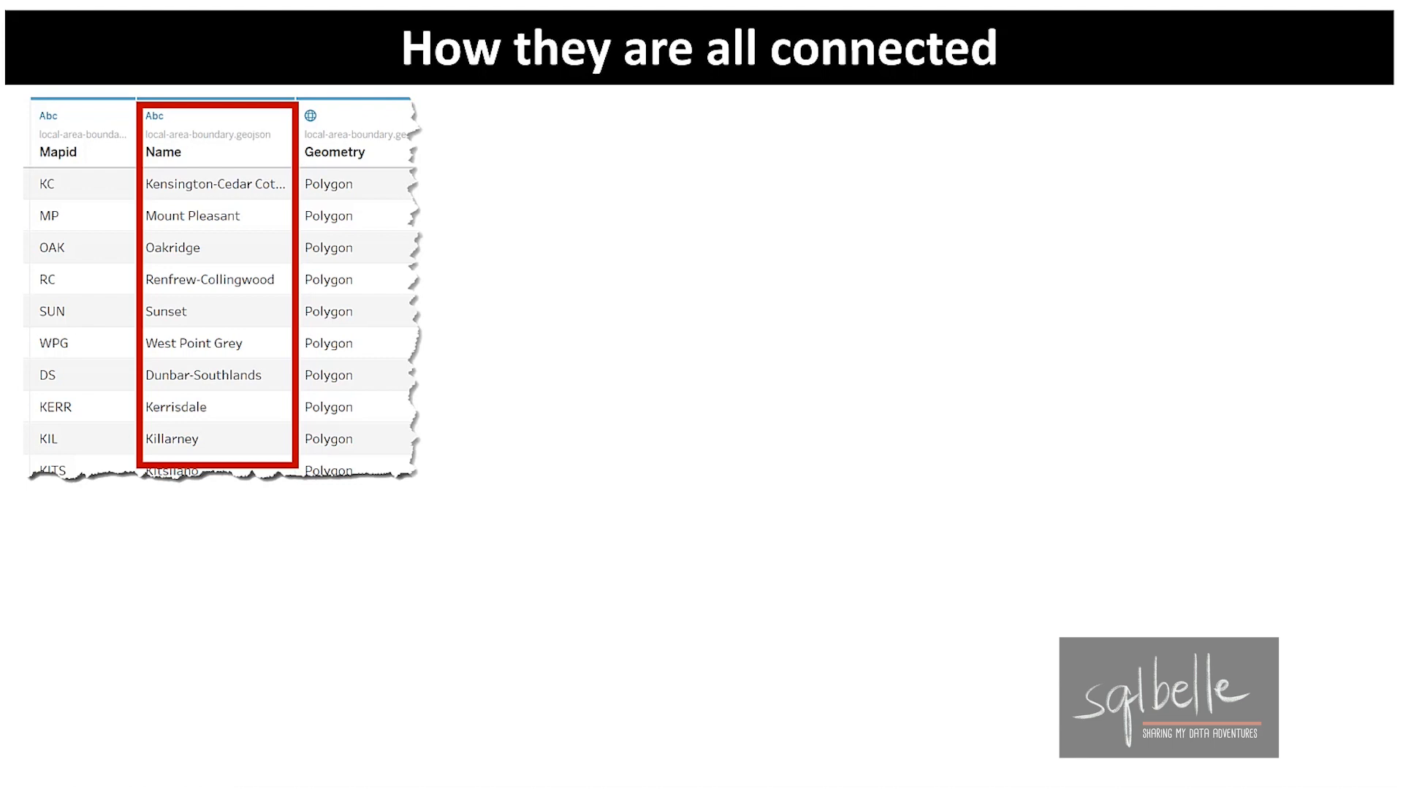
key(Right)
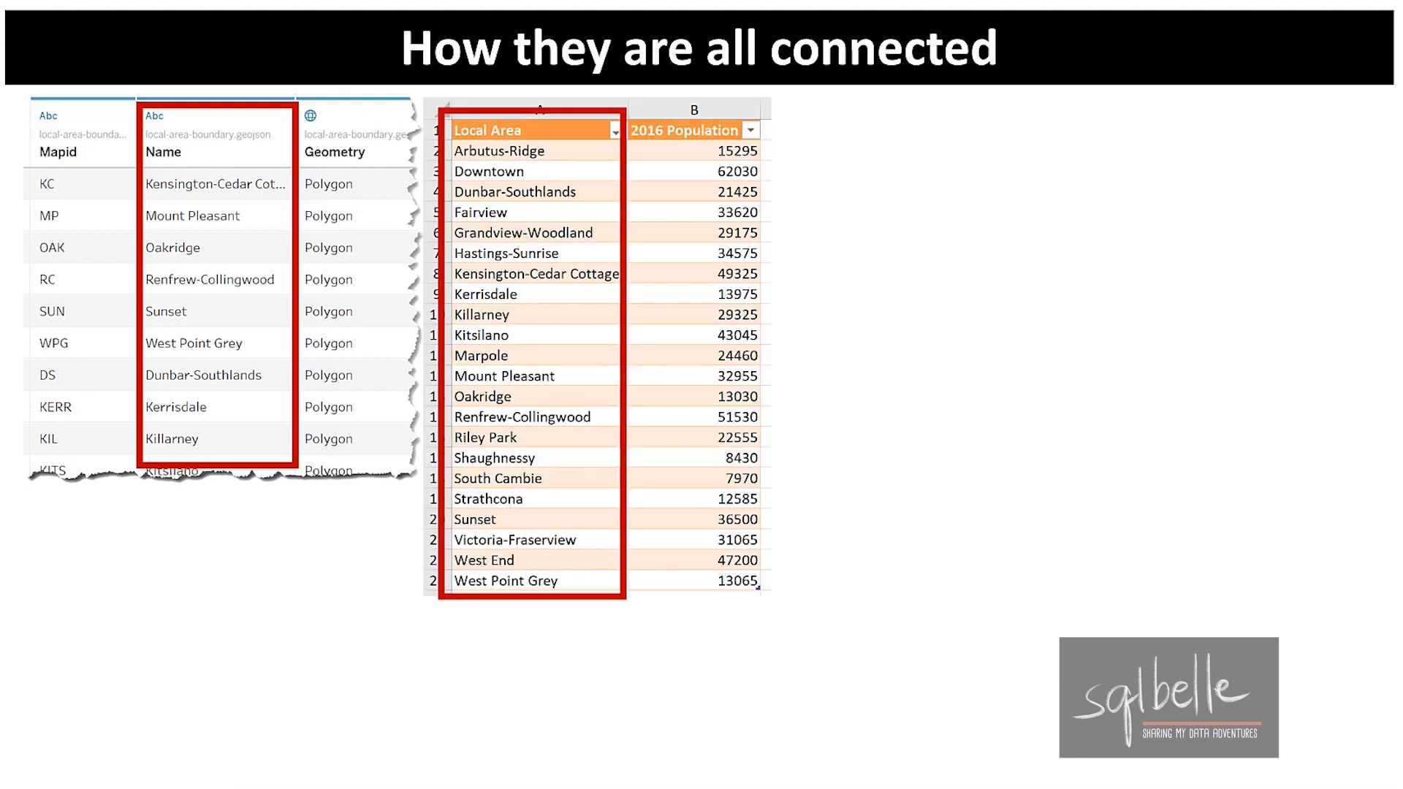
key(Right)
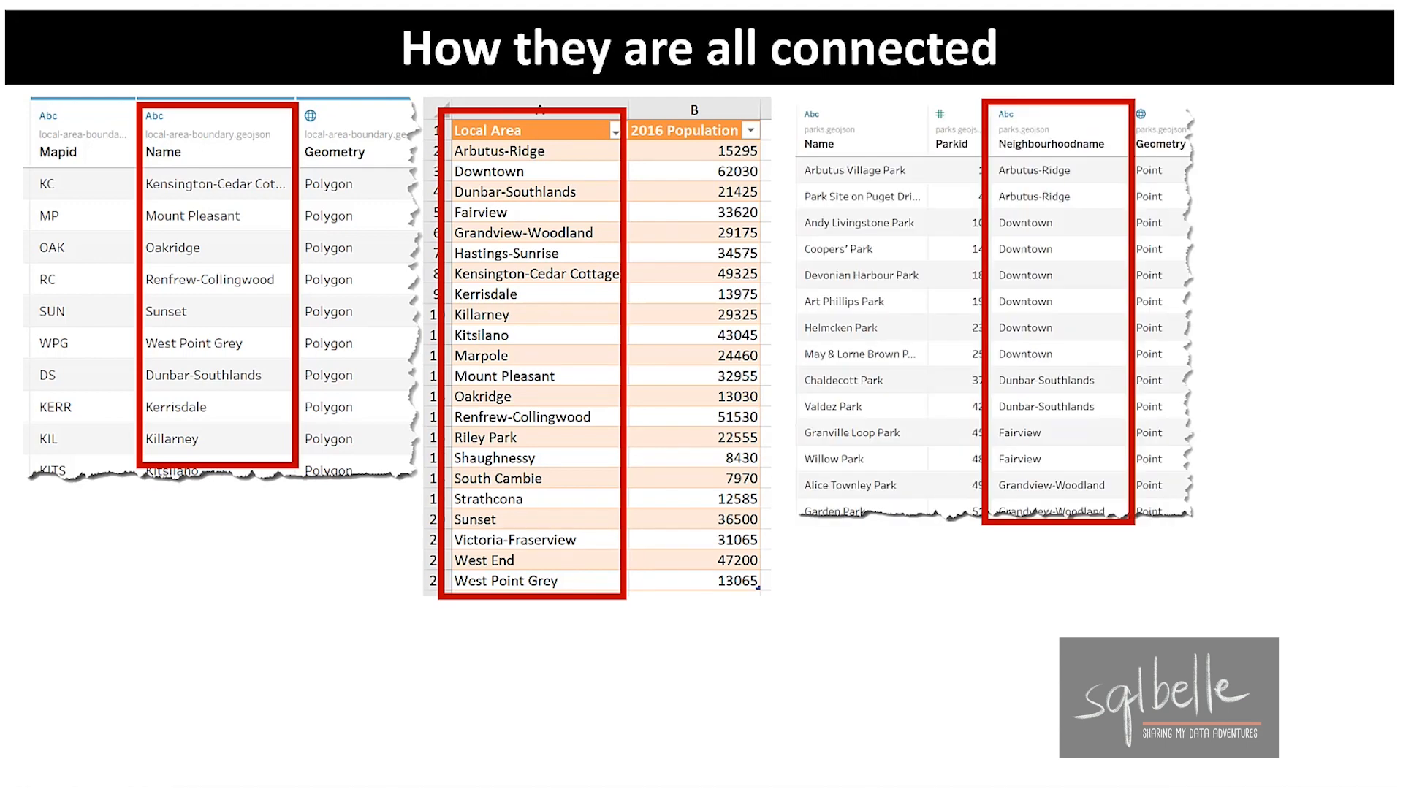
key(Right)
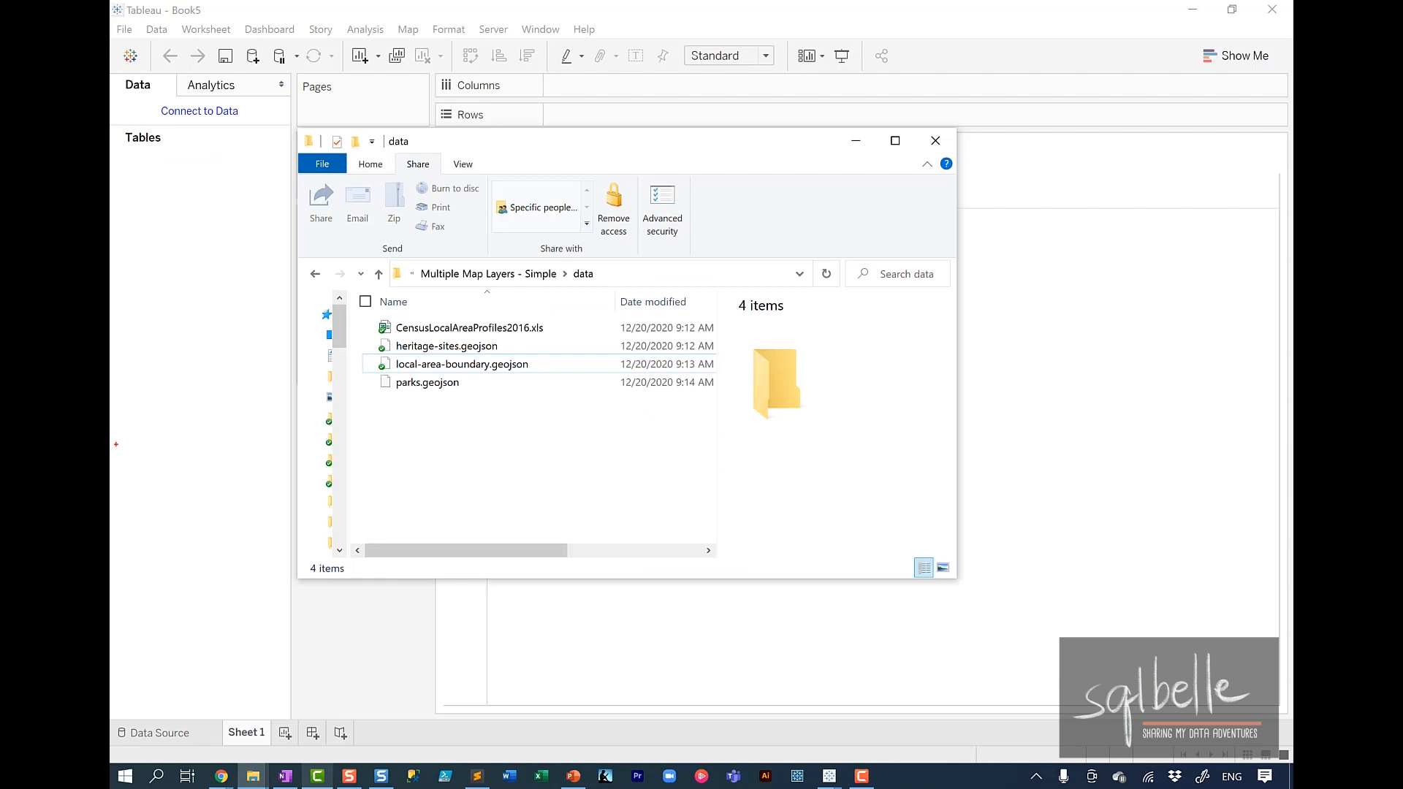
mouse_move(448, 304)
mouse_down()
mouse_move(406, 355)
mouse_move(577, 316)
mouse_move(439, 301)
mouse_up()
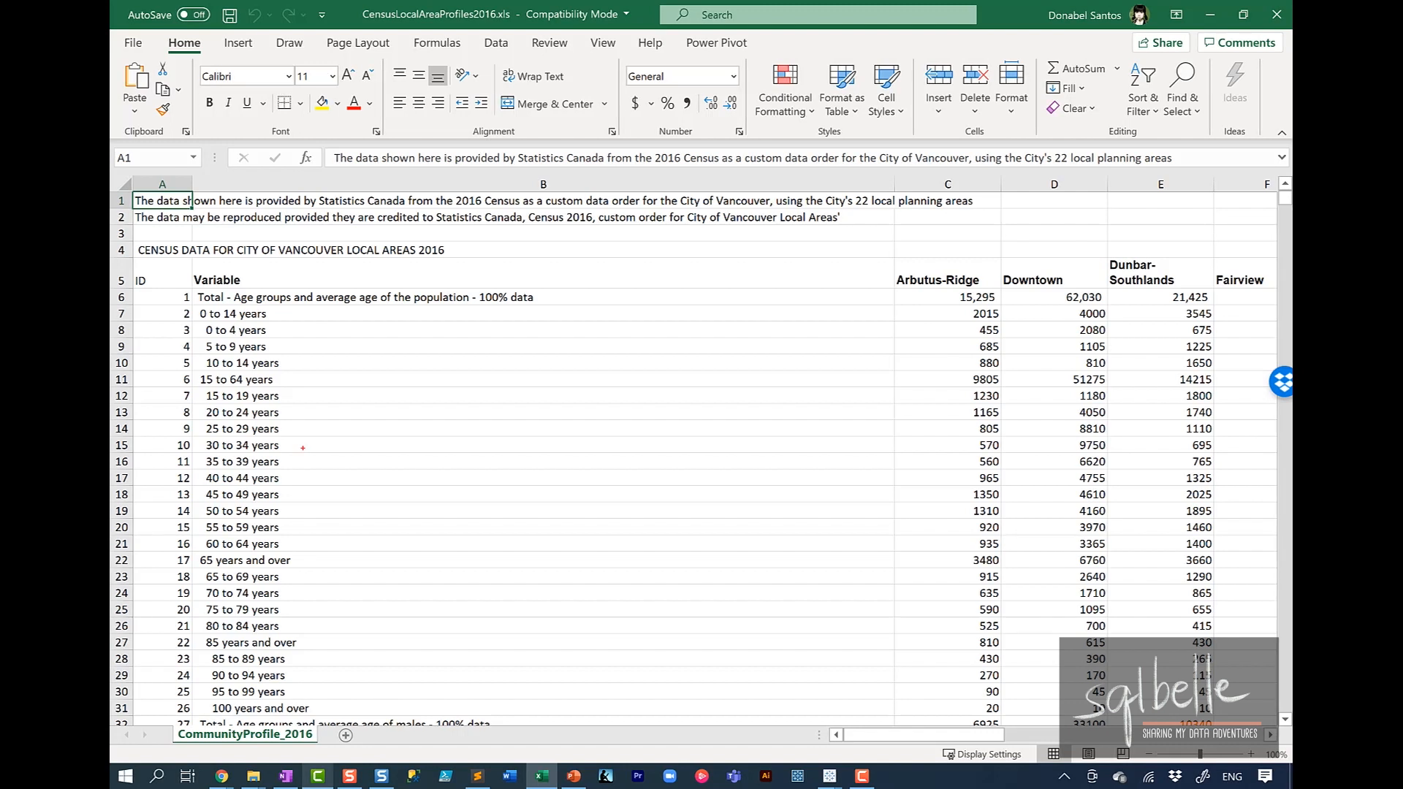
mouse_move(1212, 250)
mouse_down()
mouse_move(1060, 235)
mouse_move(1025, 321)
mouse_move(1211, 250)
mouse_up()
- Load rows 5 and 6 of the census sheet into Power Query as a table with headers
click(117, 279)
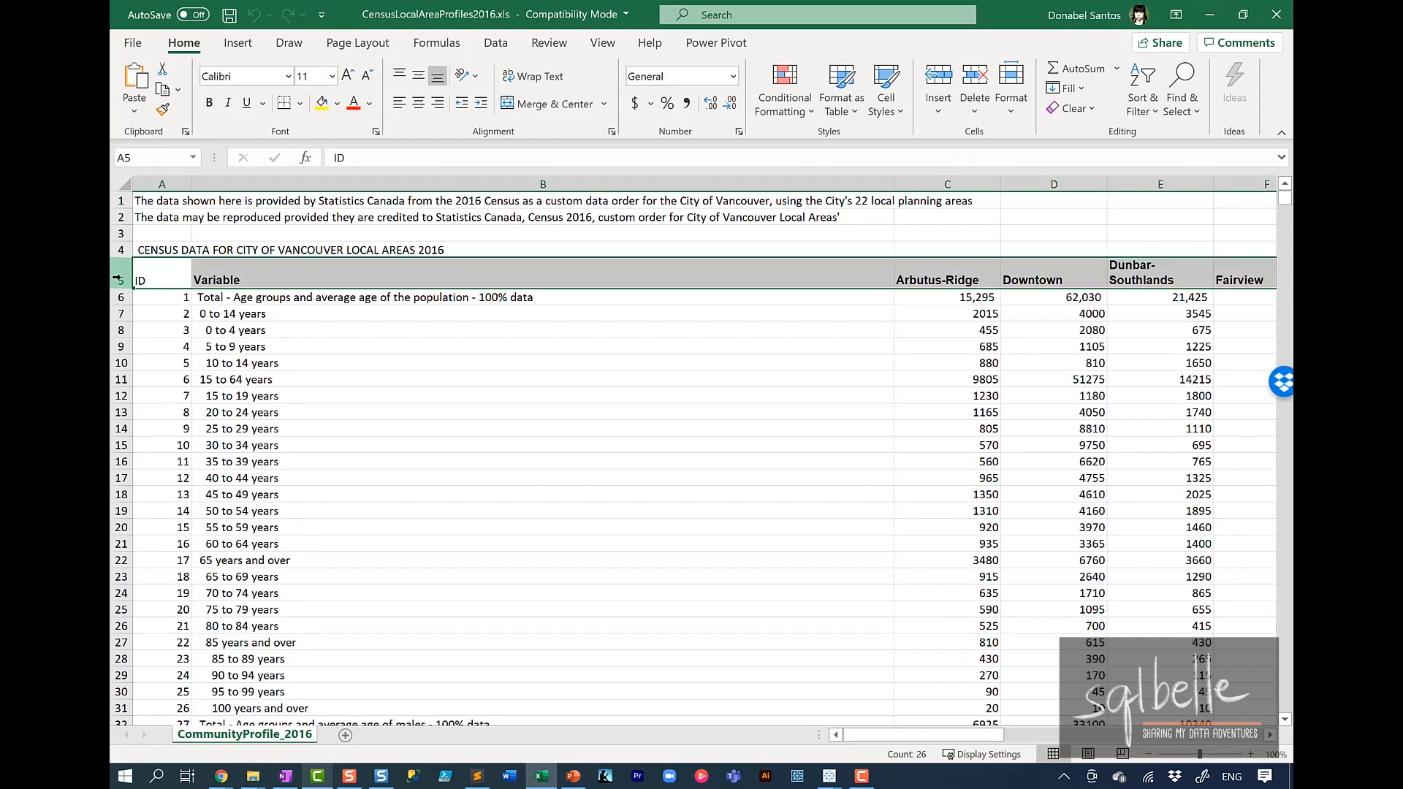
shift+click(117, 296)
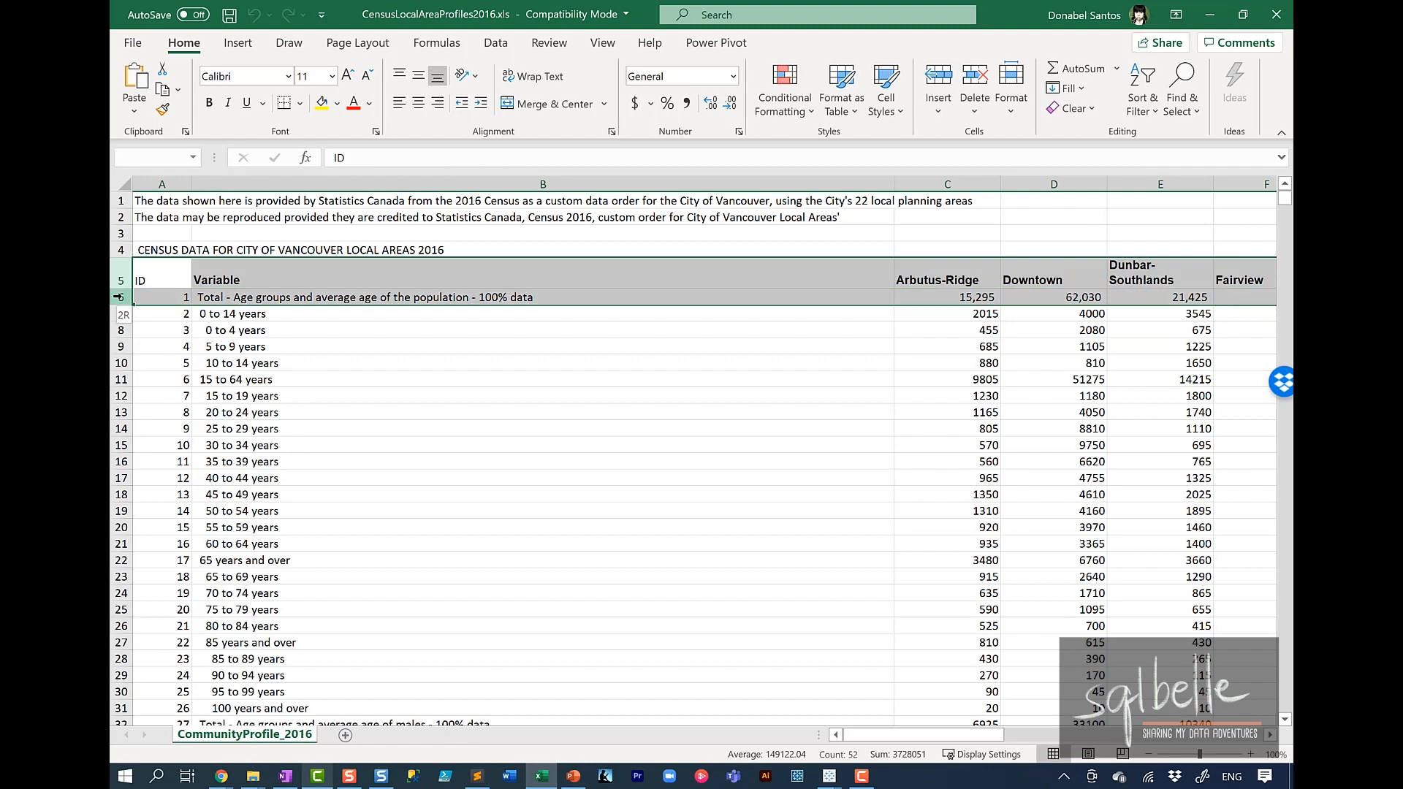
click(495, 43)
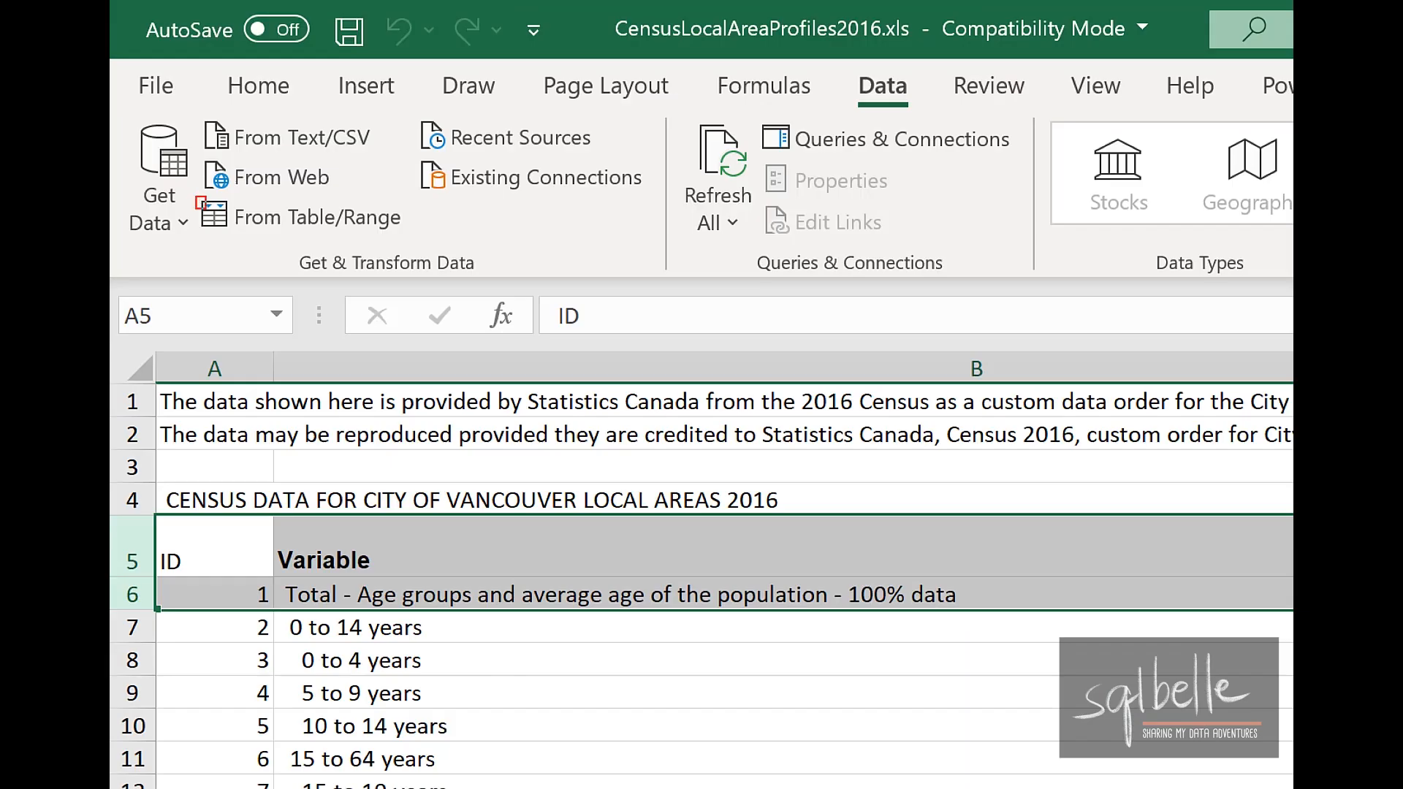
drag(206, 209, 415, 241)
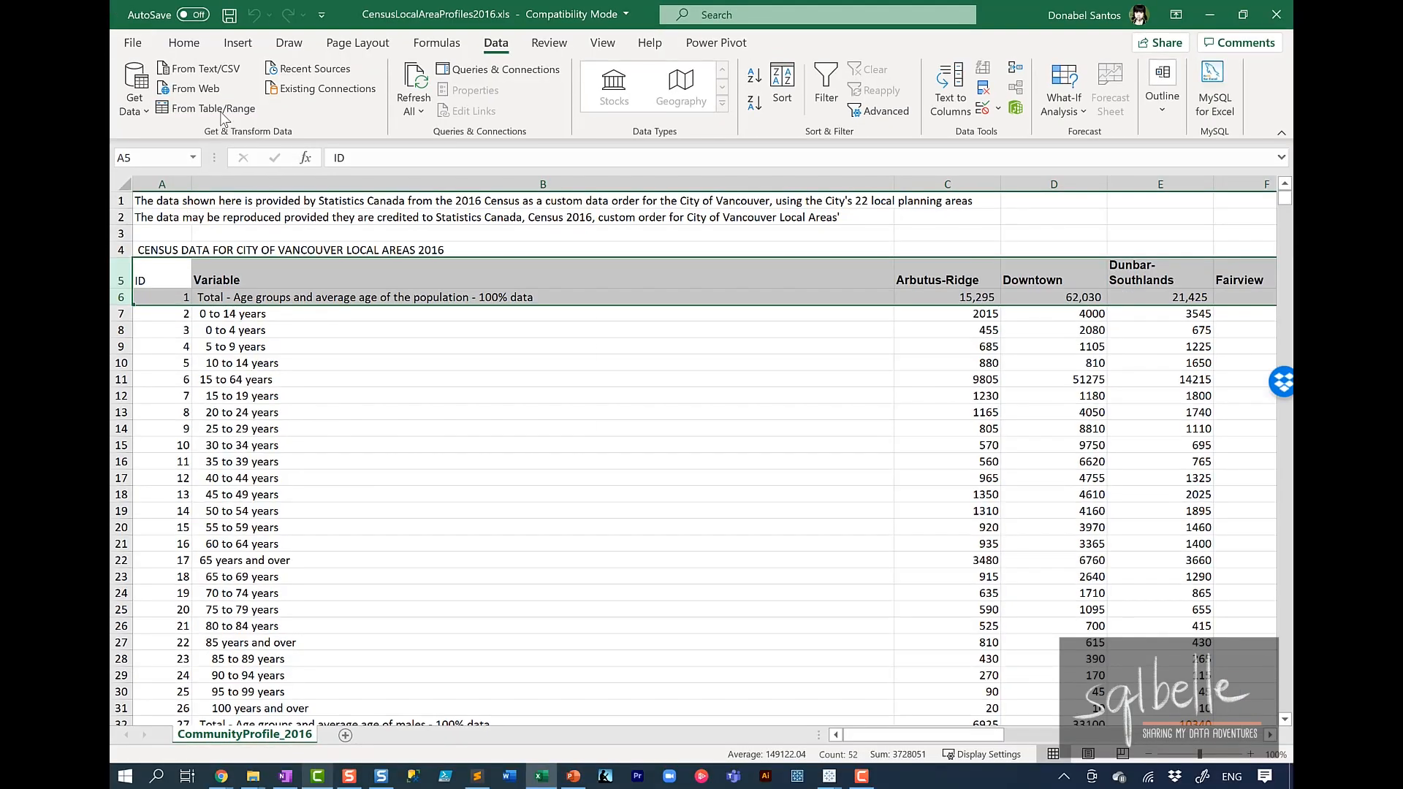
click(221, 111)
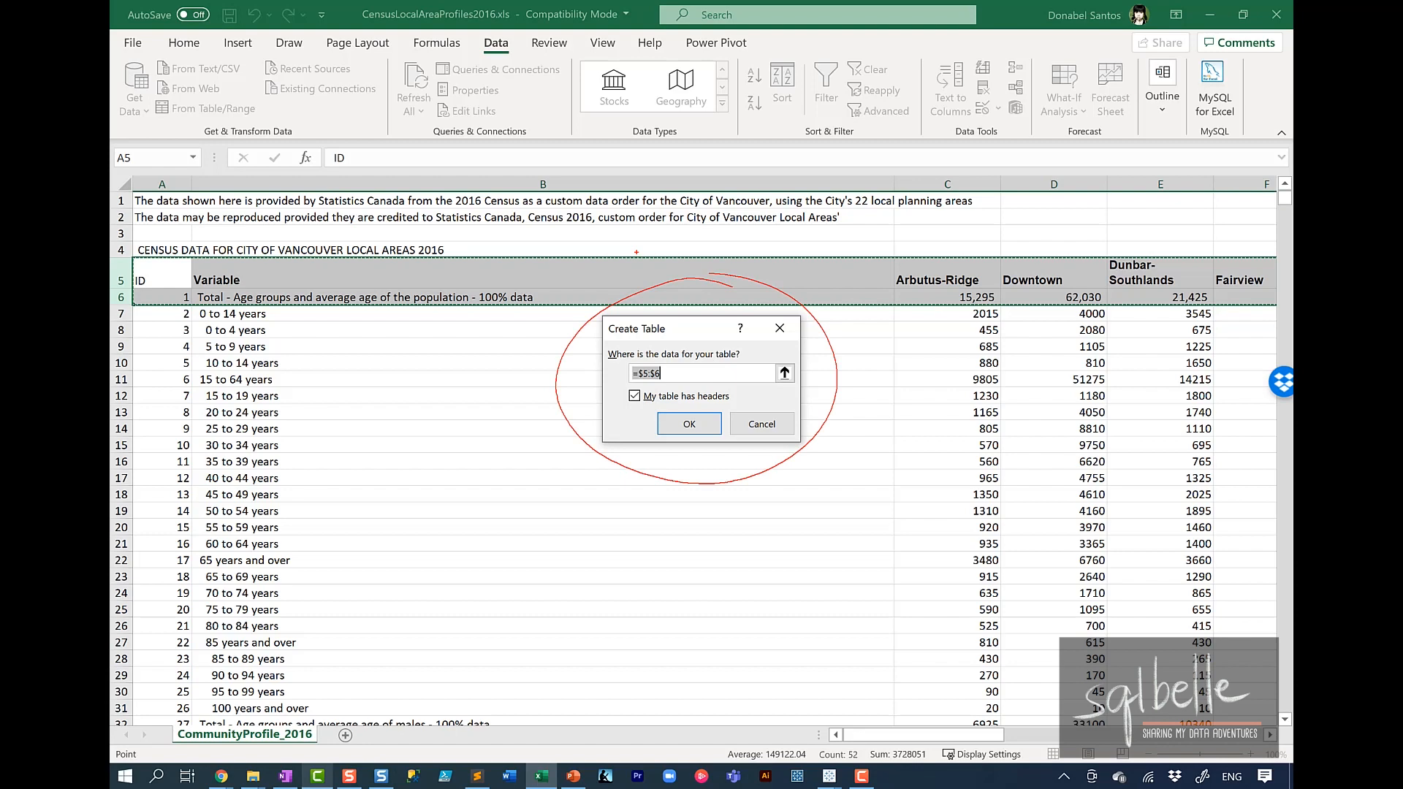
click(695, 429)
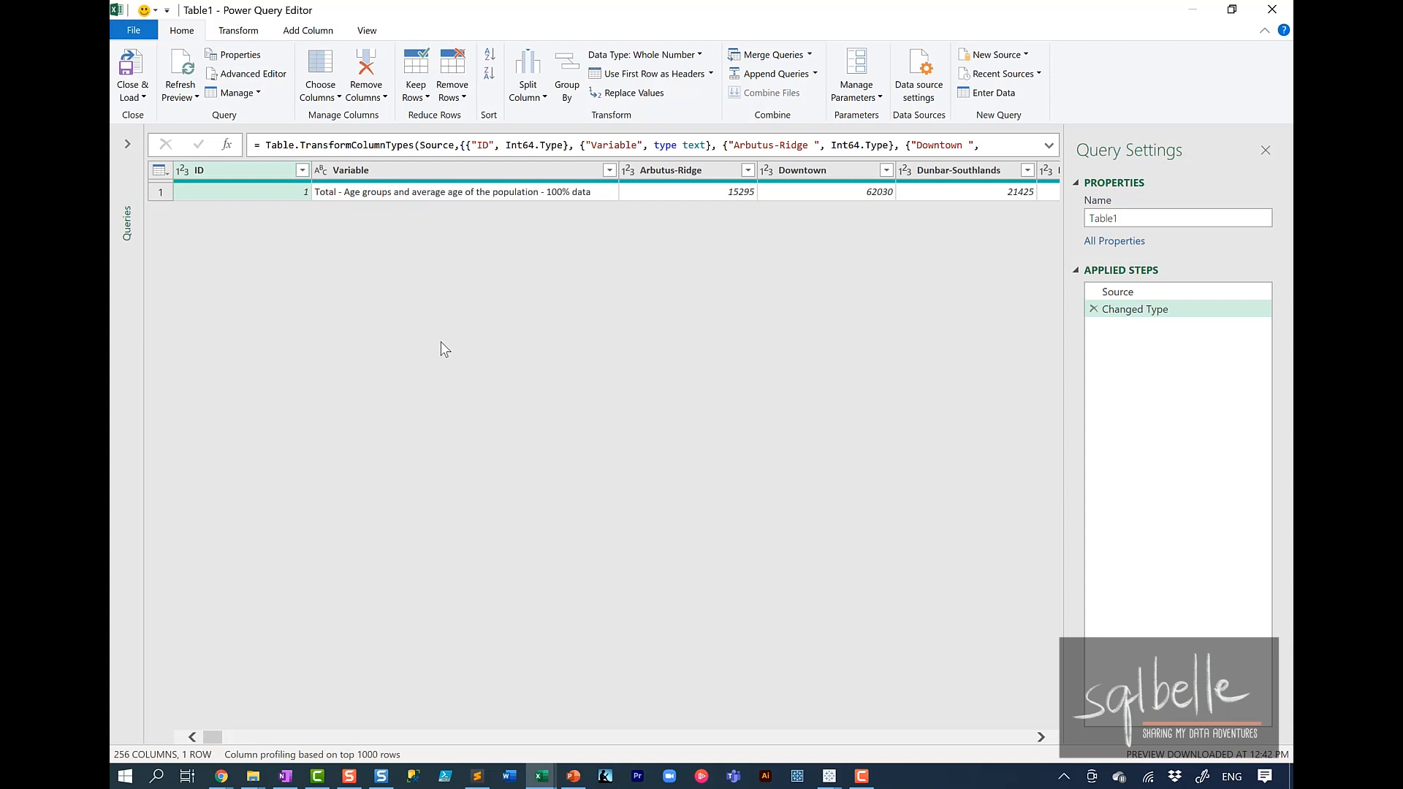
- Keep only the local area columns from Arbutus-Ridge through West Point Grey and remove all other columns
click(664, 172)
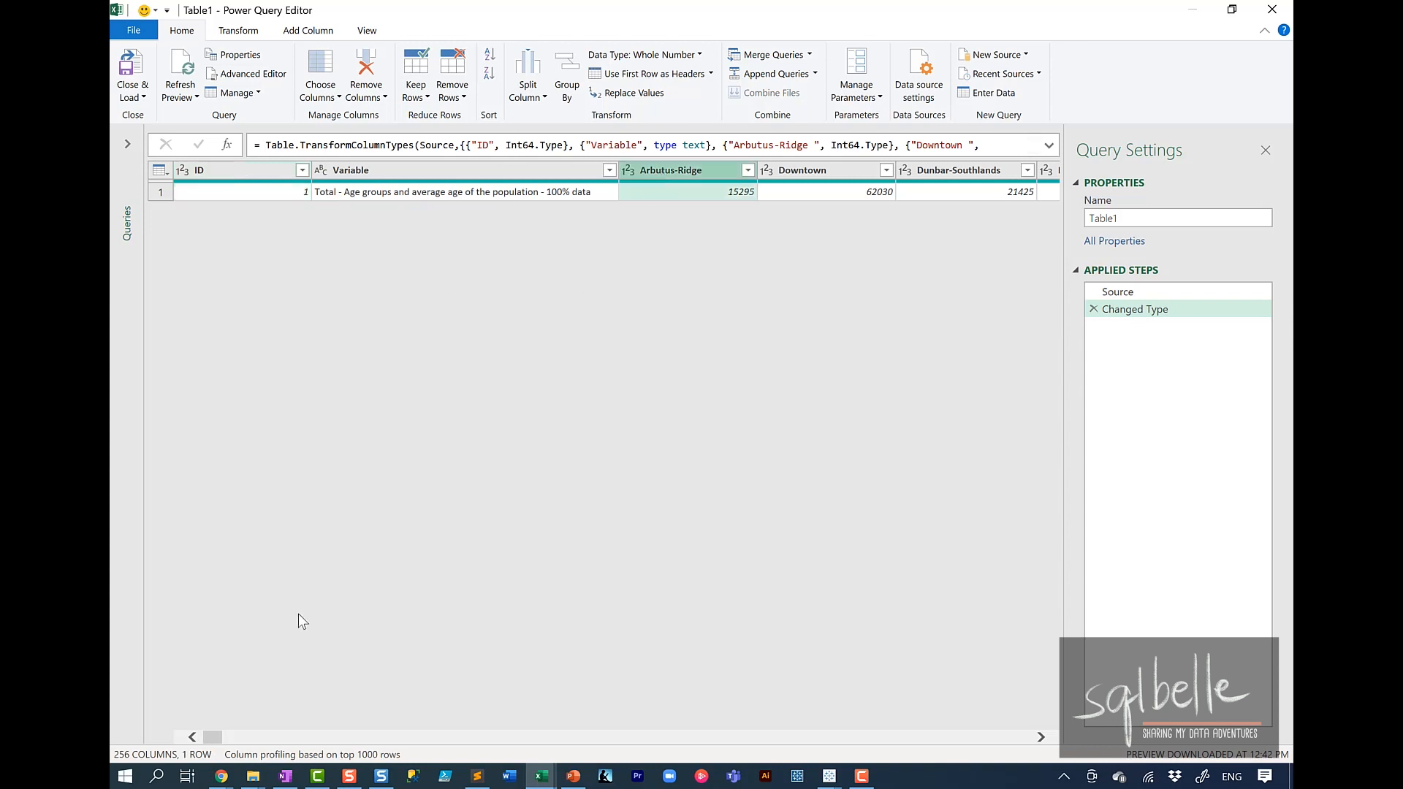
drag(215, 738, 284, 744)
shift+click(710, 173)
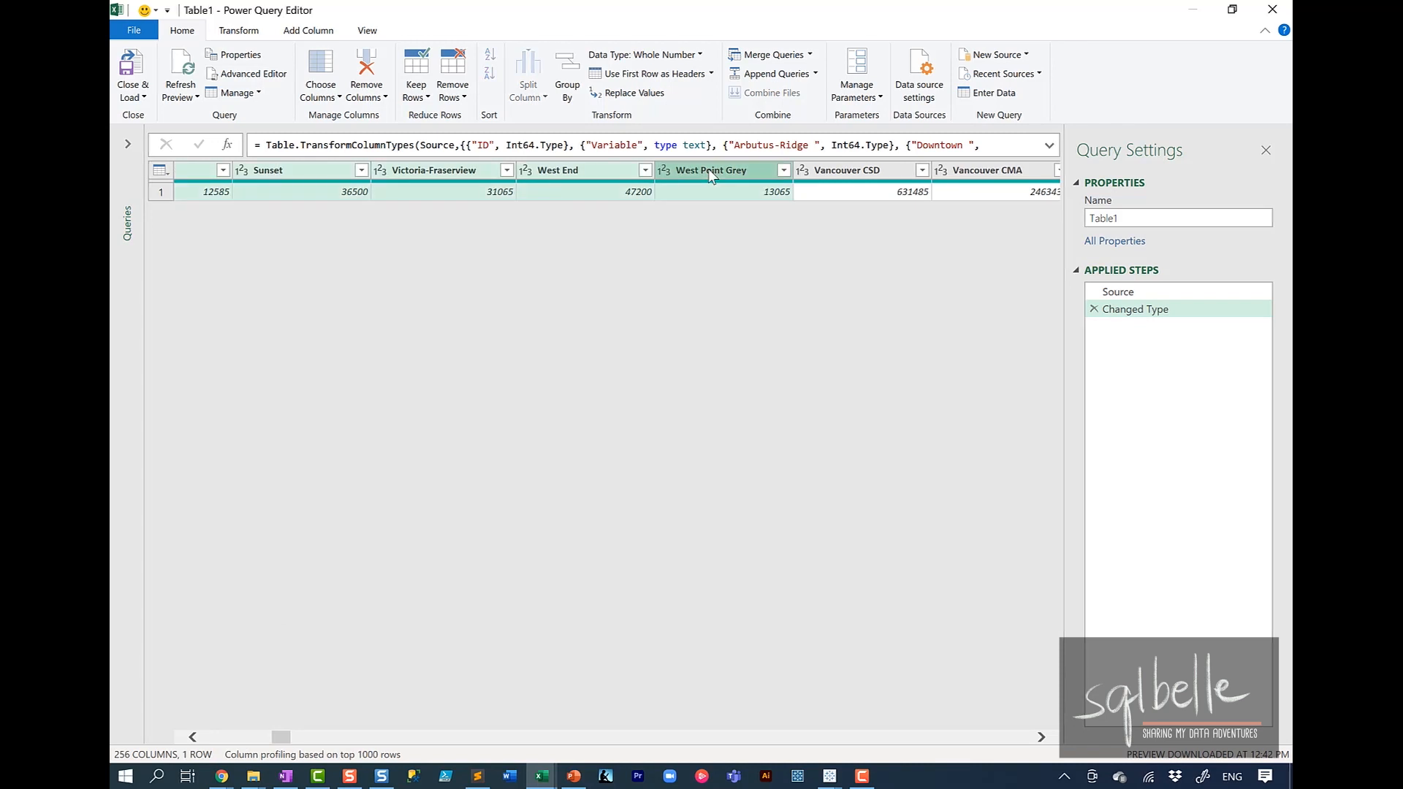
right_click(708, 169)
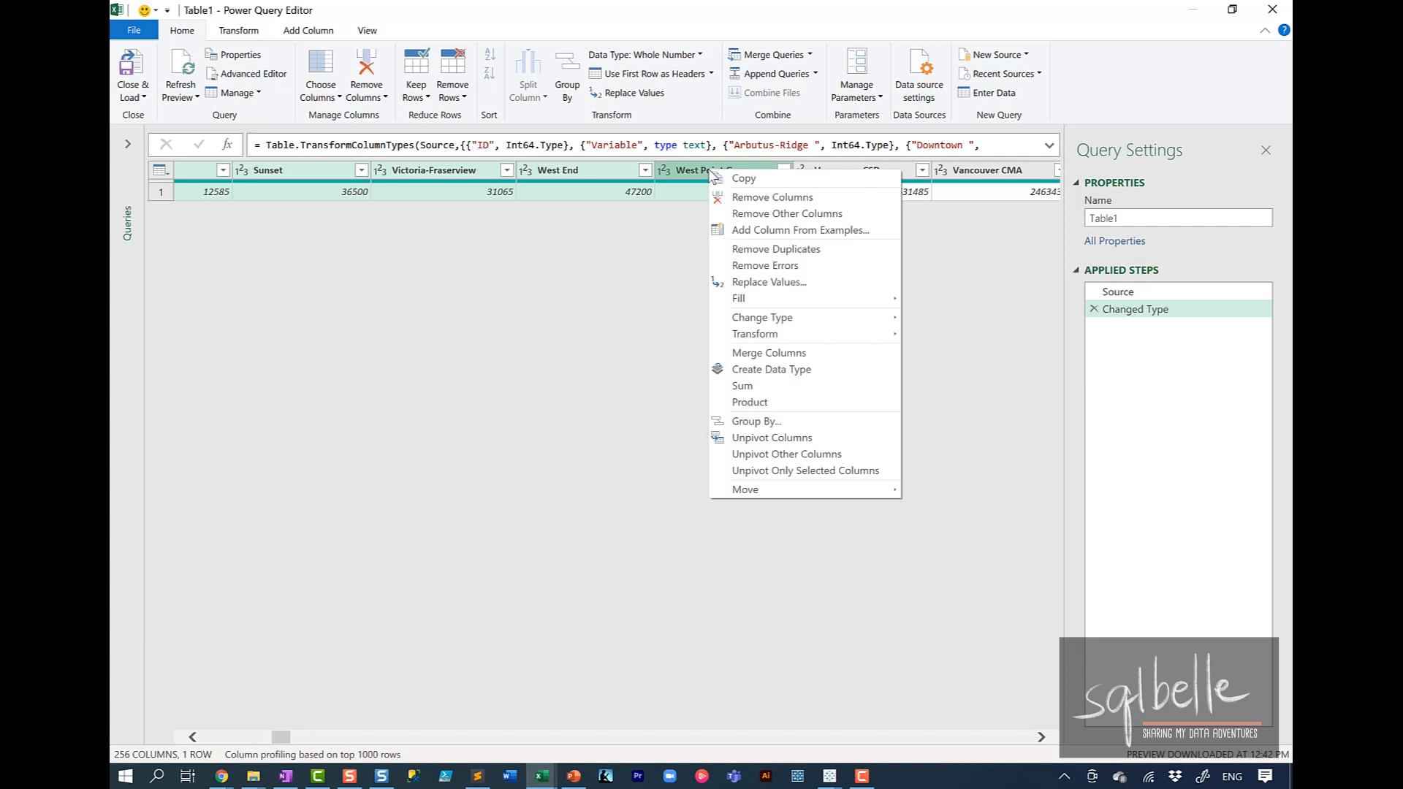
click(740, 215)
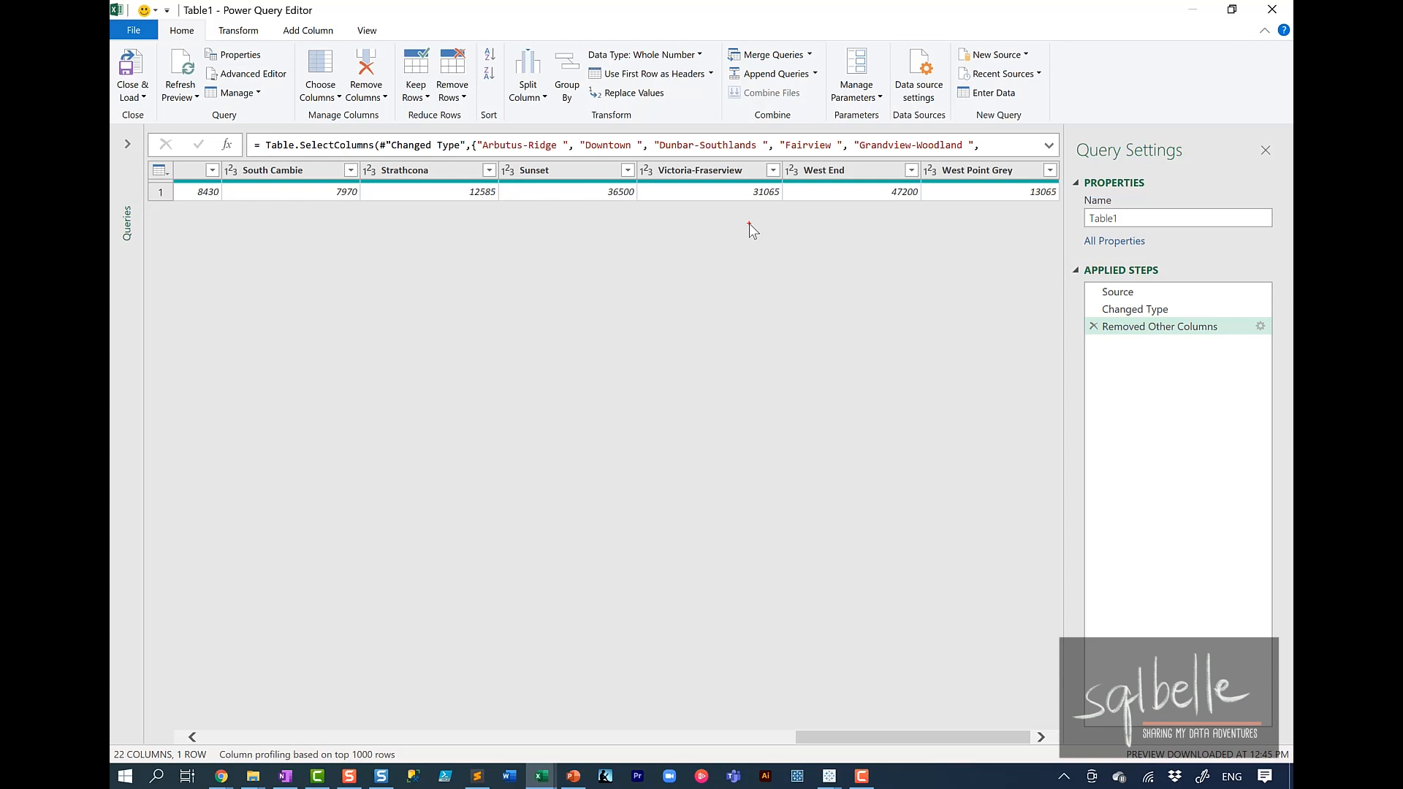
mouse_move(1182, 120)
mouse_down()
mouse_move(1125, 123)
mouse_move(1184, 431)
mouse_move(1148, 112)
mouse_up()
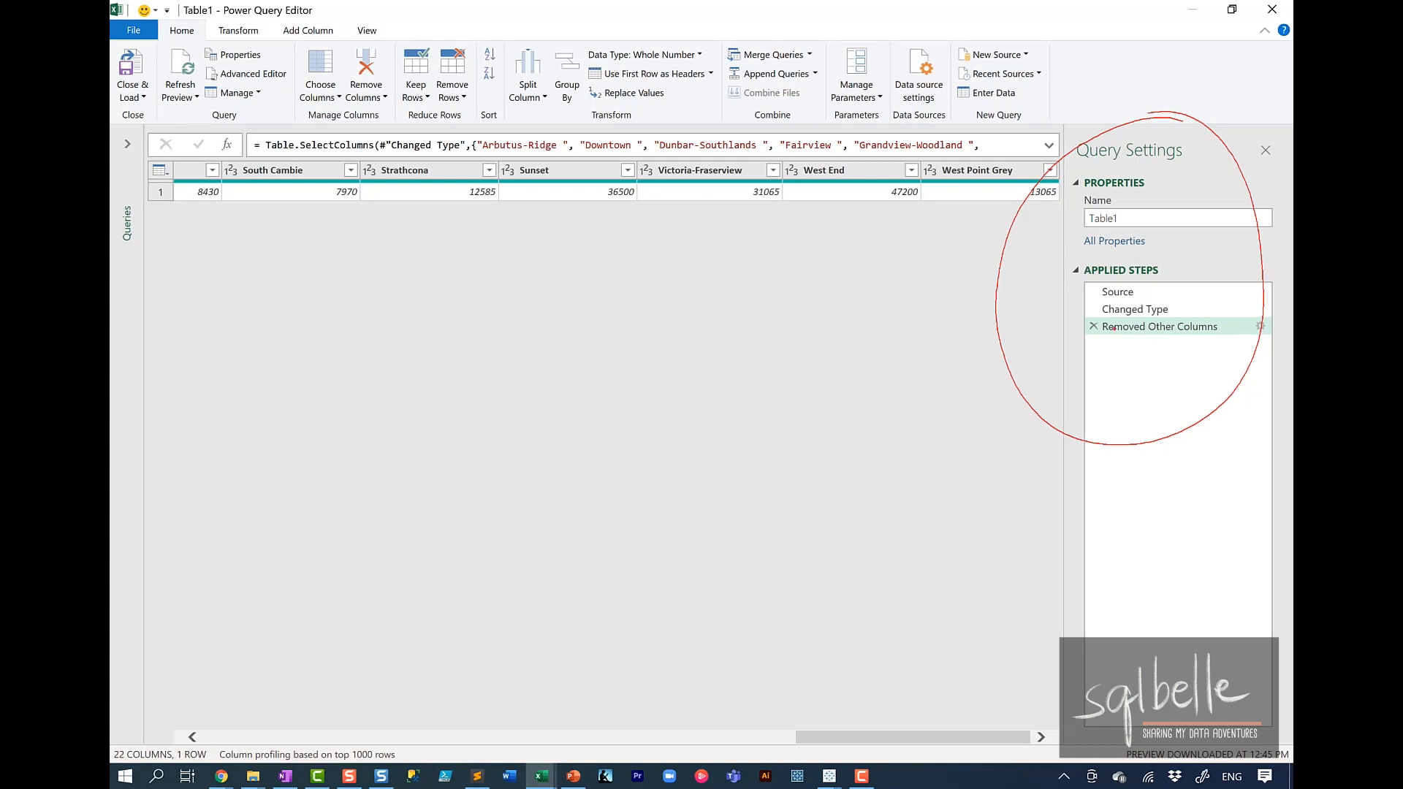
mouse_move(1104, 349)
mouse_down()
mouse_move(1073, 352)
mouse_move(1078, 298)
mouse_up()
drag(1086, 332, 1078, 367)
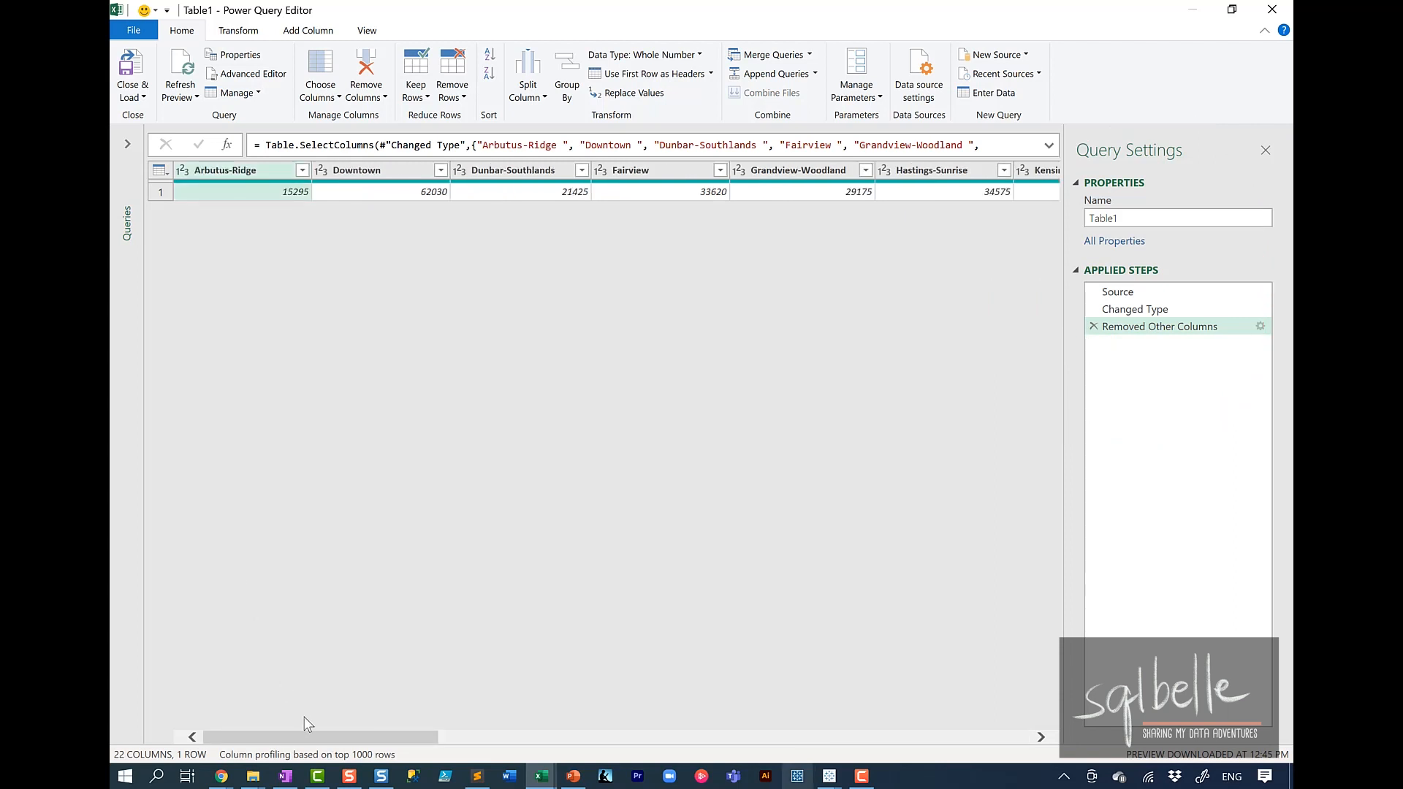
- Unpivot all local area columns from Arbutus-Ridge through West Point Grey into attribute and value rows
drag(430, 736, 1003, 738)
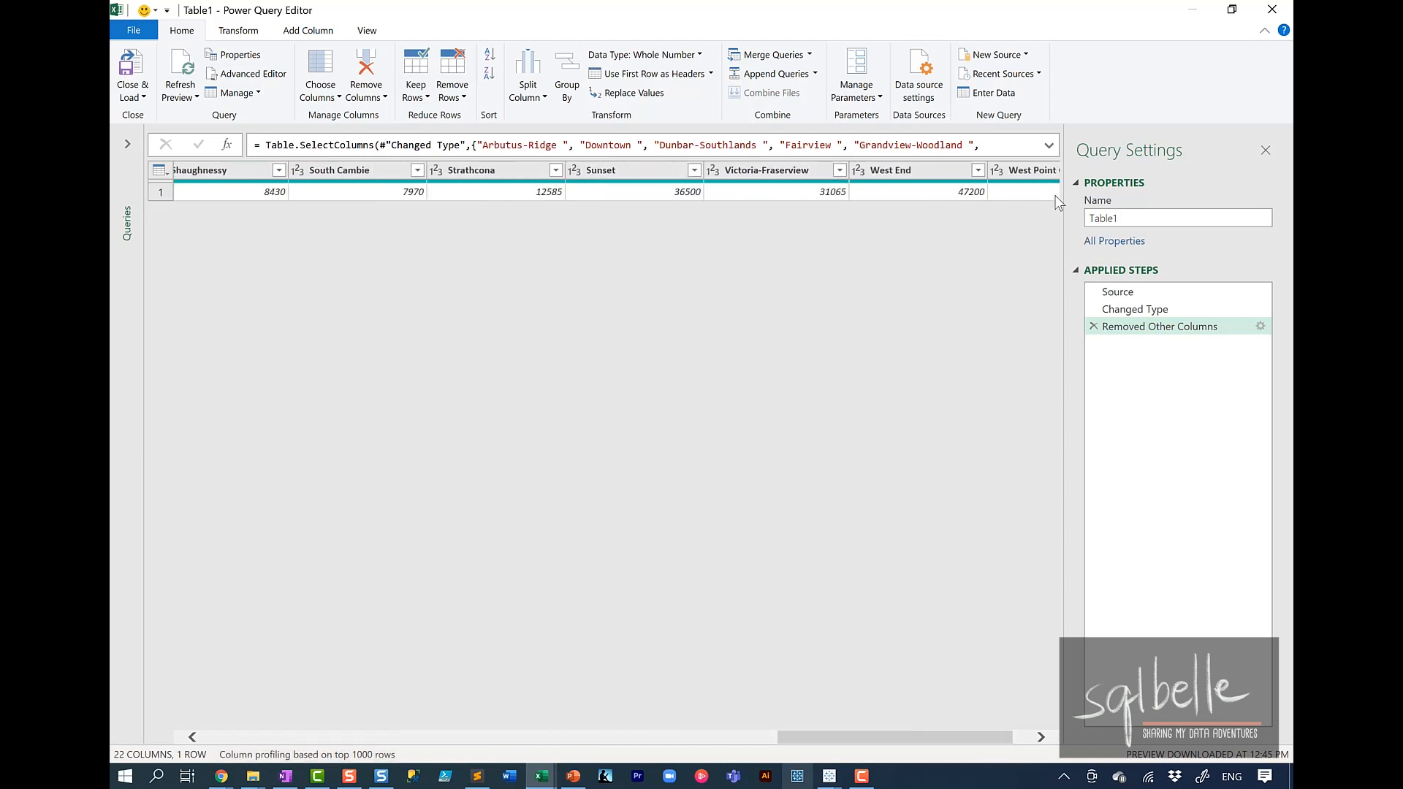
shift+click(1026, 168)
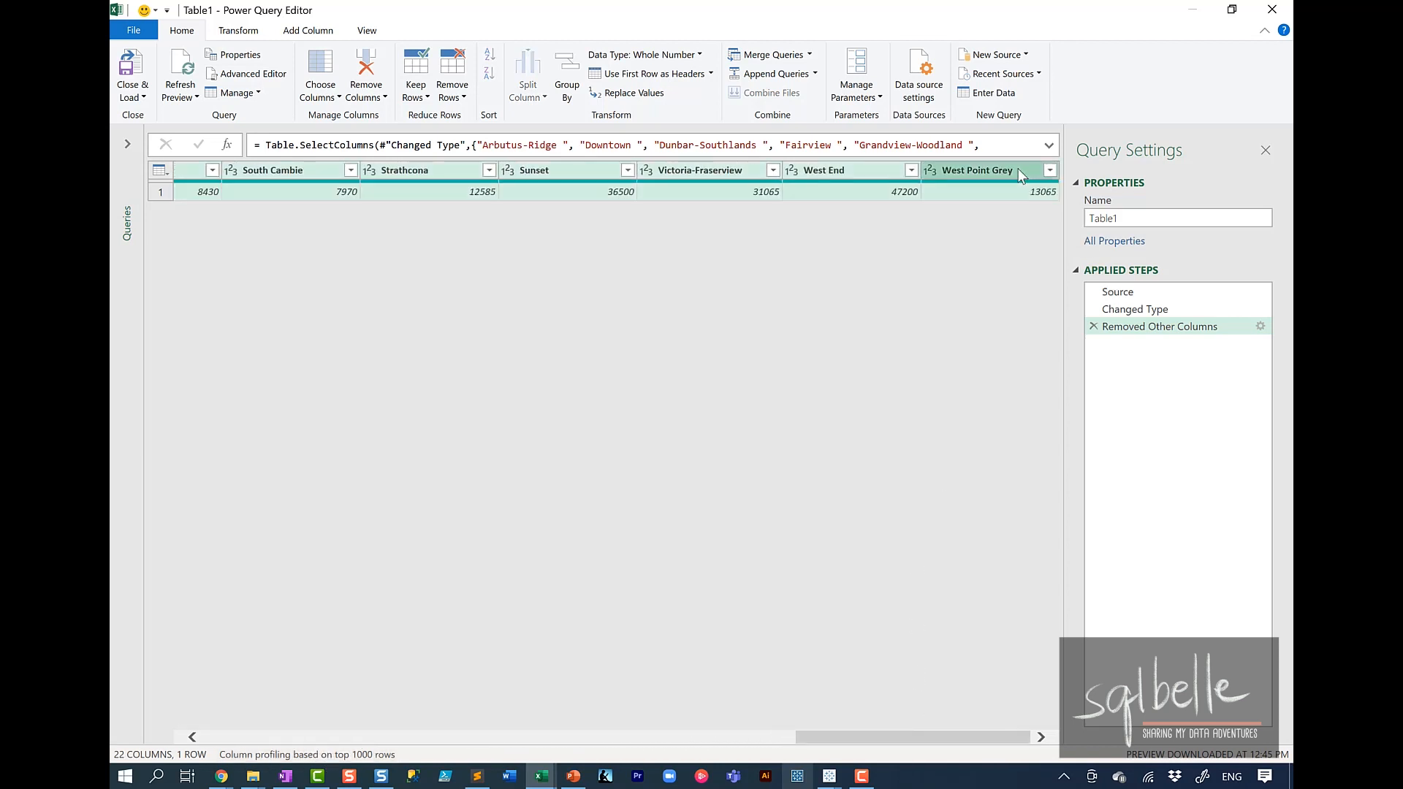
click(235, 31)
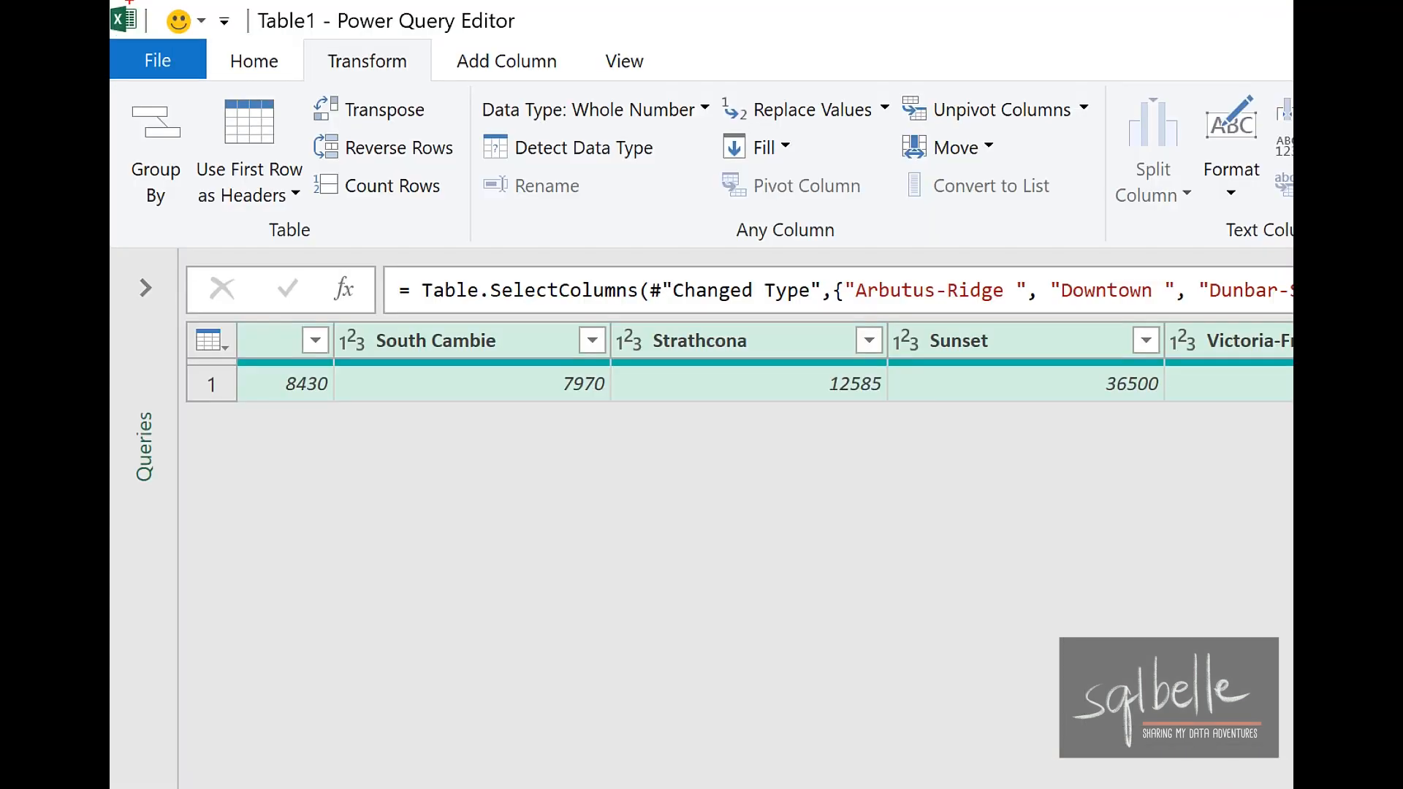
mouse_move(1026, 76)
mouse_down()
mouse_move(899, 89)
mouse_move(1125, 82)
mouse_move(997, 62)
mouse_up()
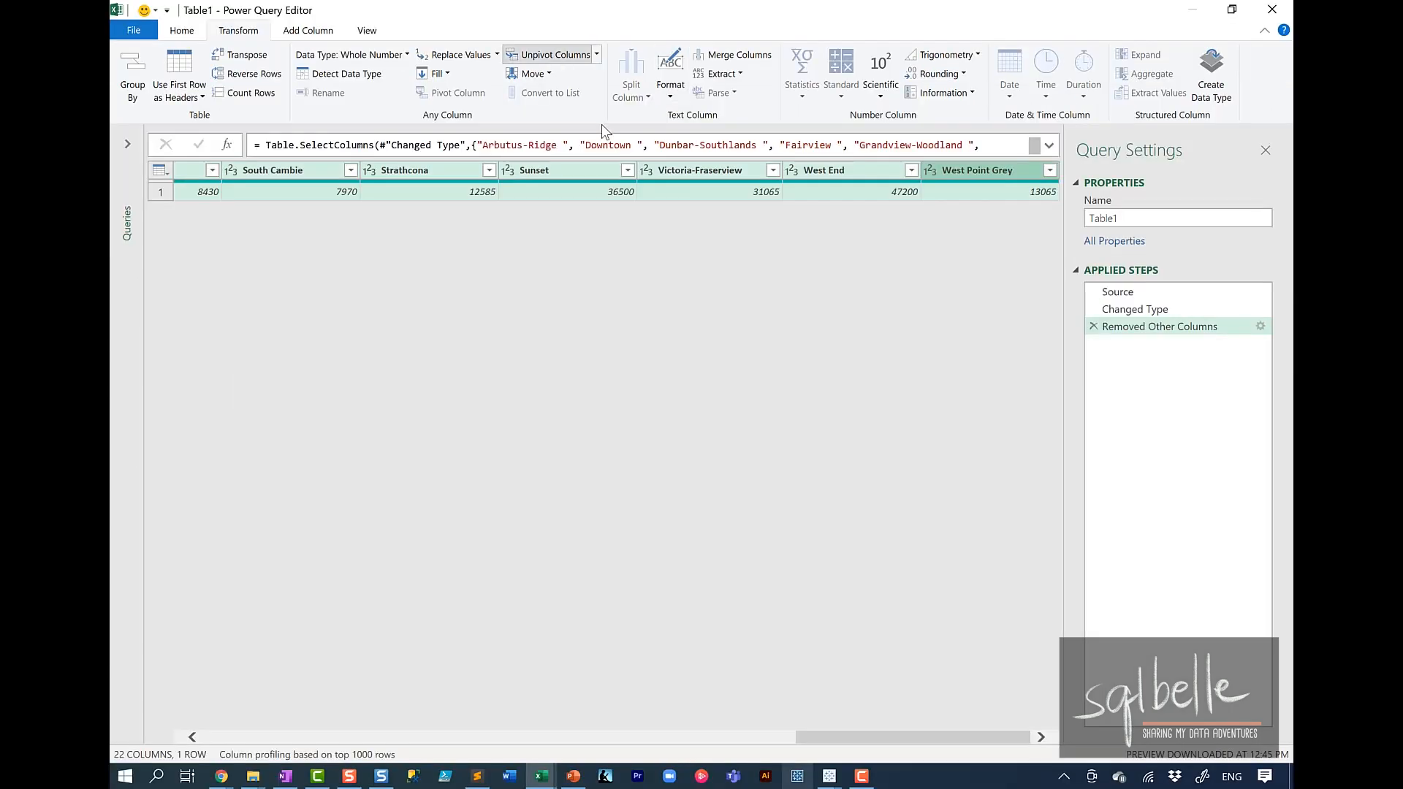
click(1001, 109)
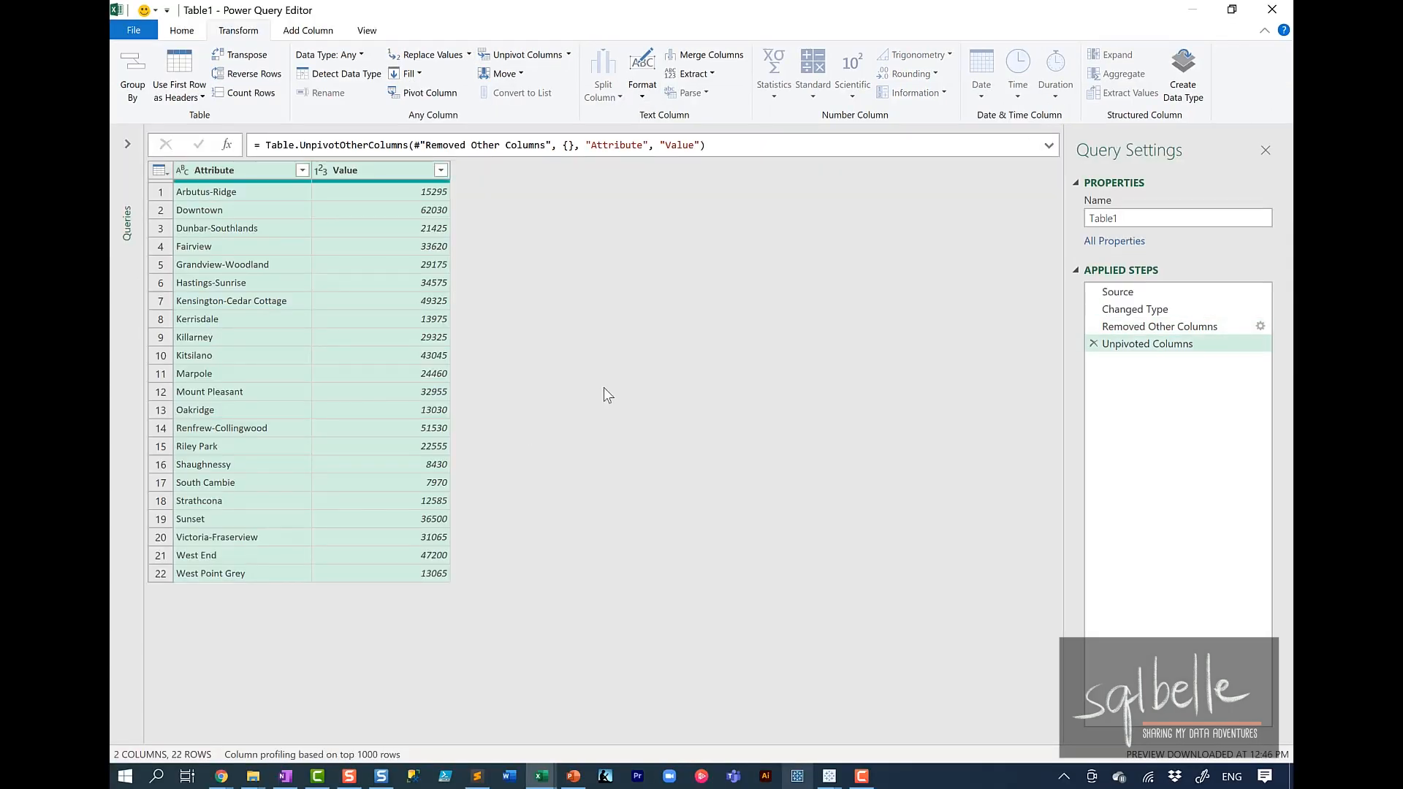
- Rename the Attribute column as Local Area
double_click(220, 170)
text(Local Area)
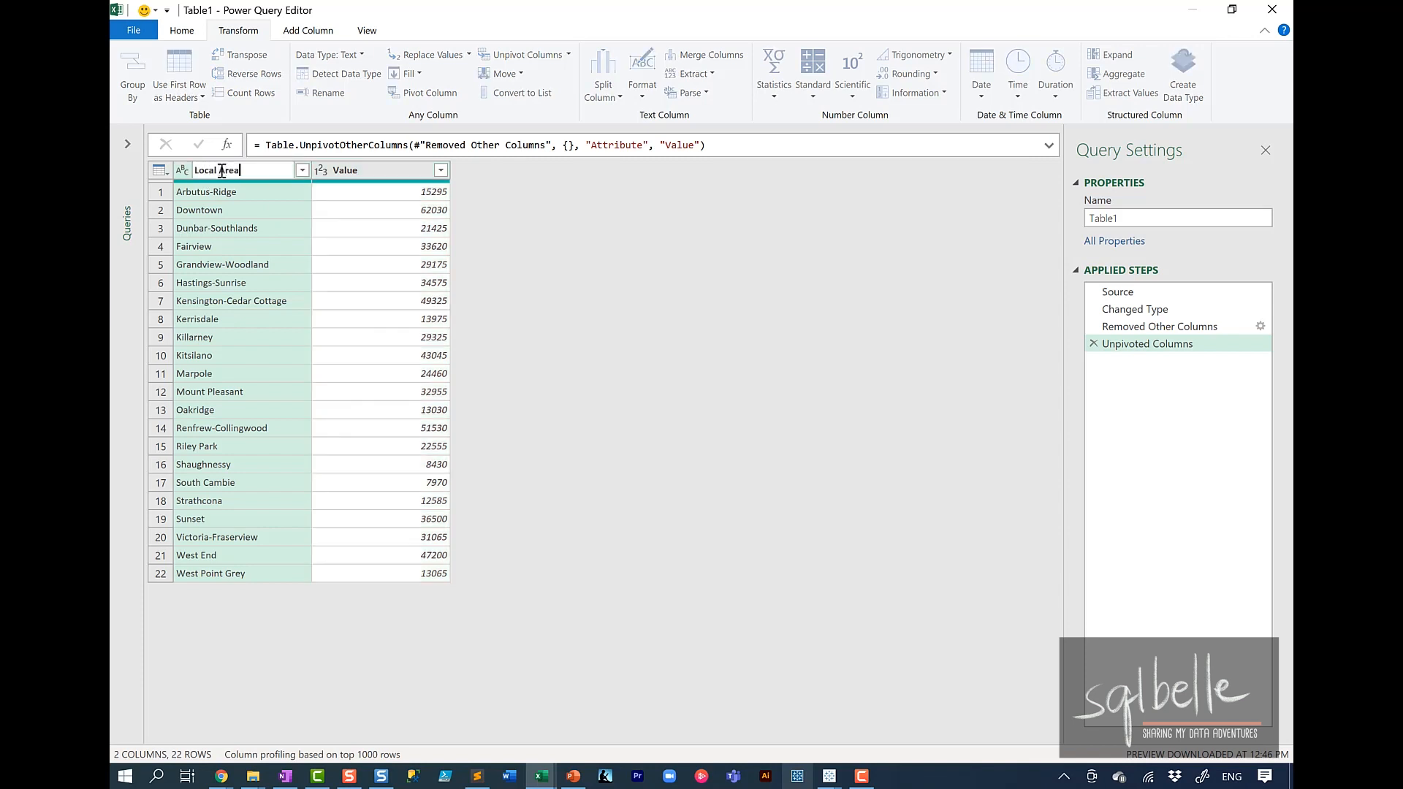
key(Return)
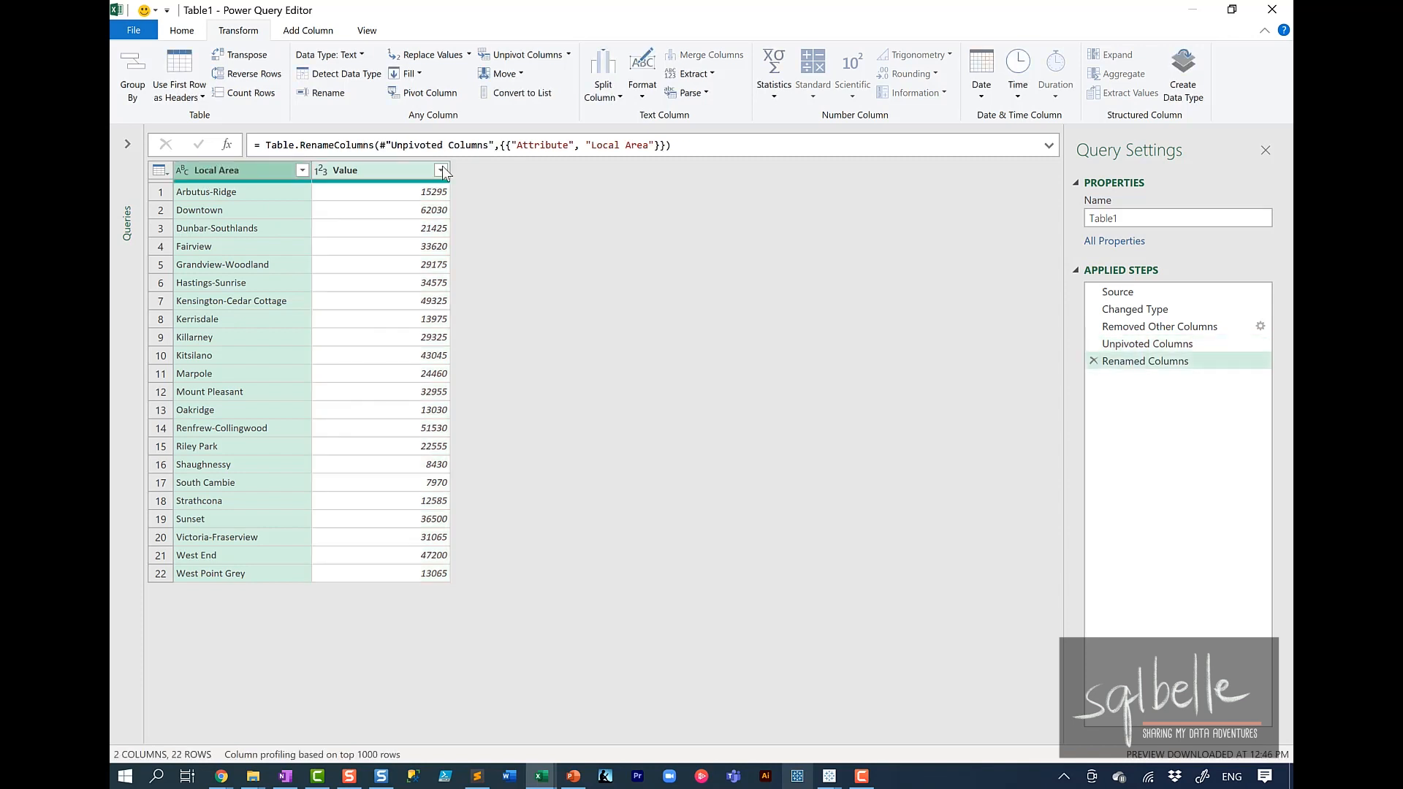
- Rename the Value column as Population
double_click(371, 172)
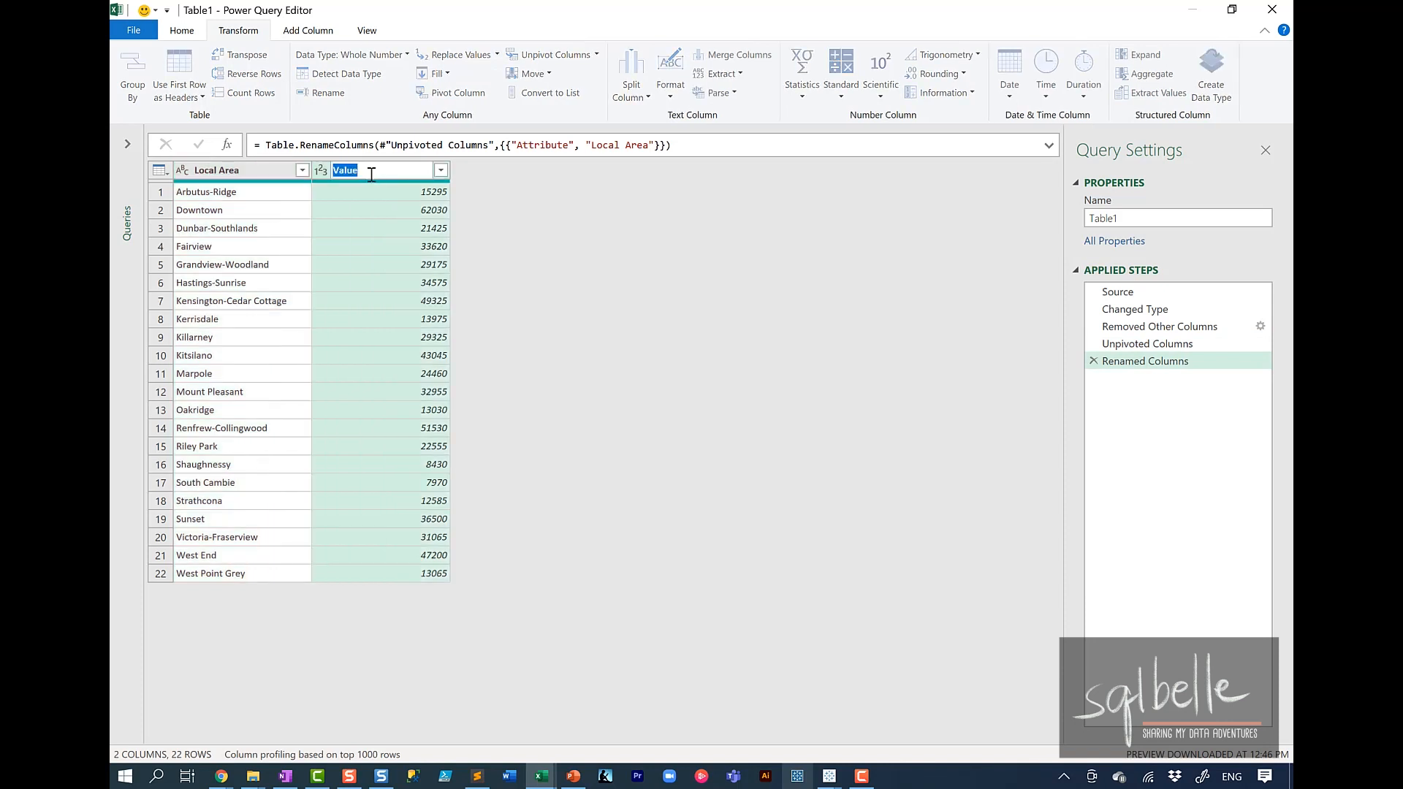
text(Population)
key(Return)
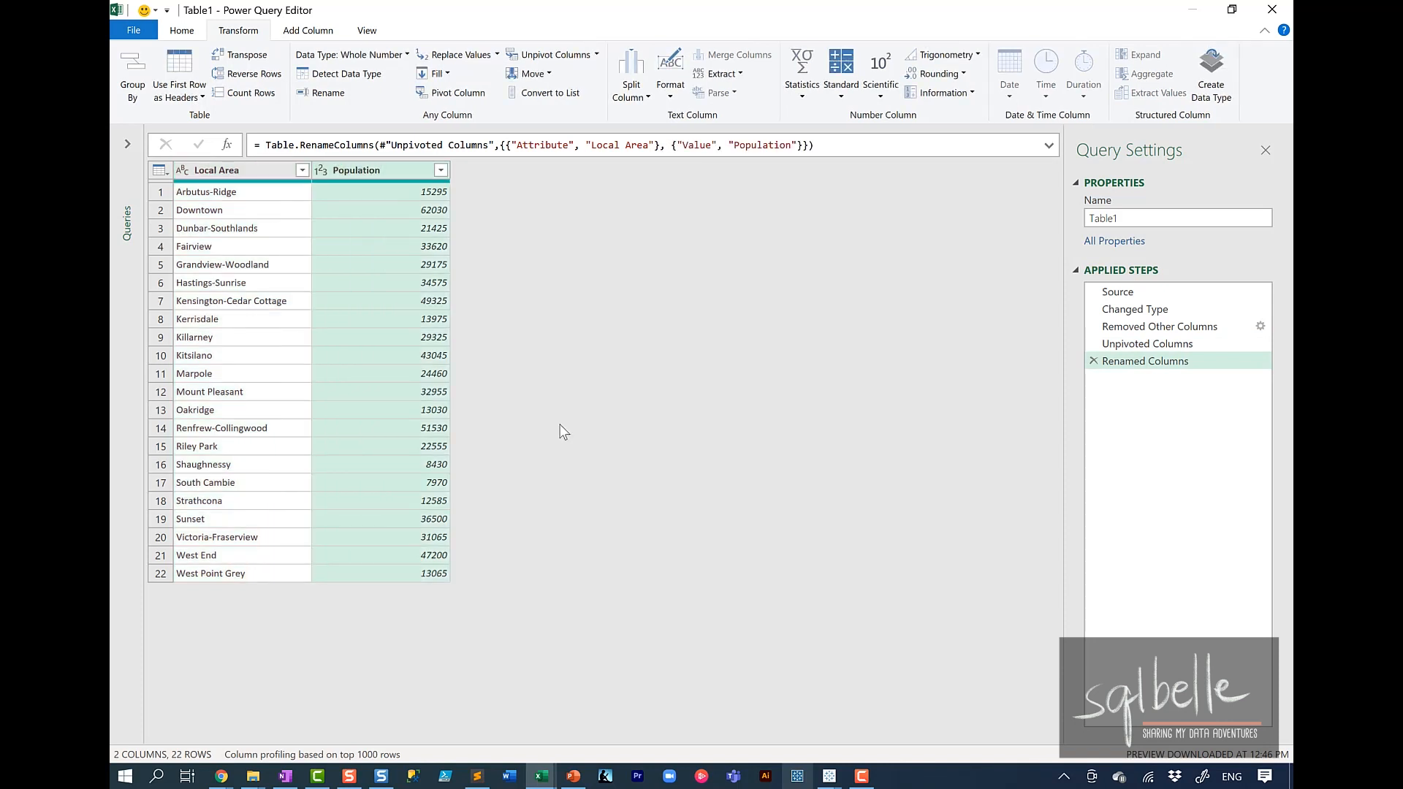
- Close the query editor and load the query result as a table into a new worksheet
click(134, 32)
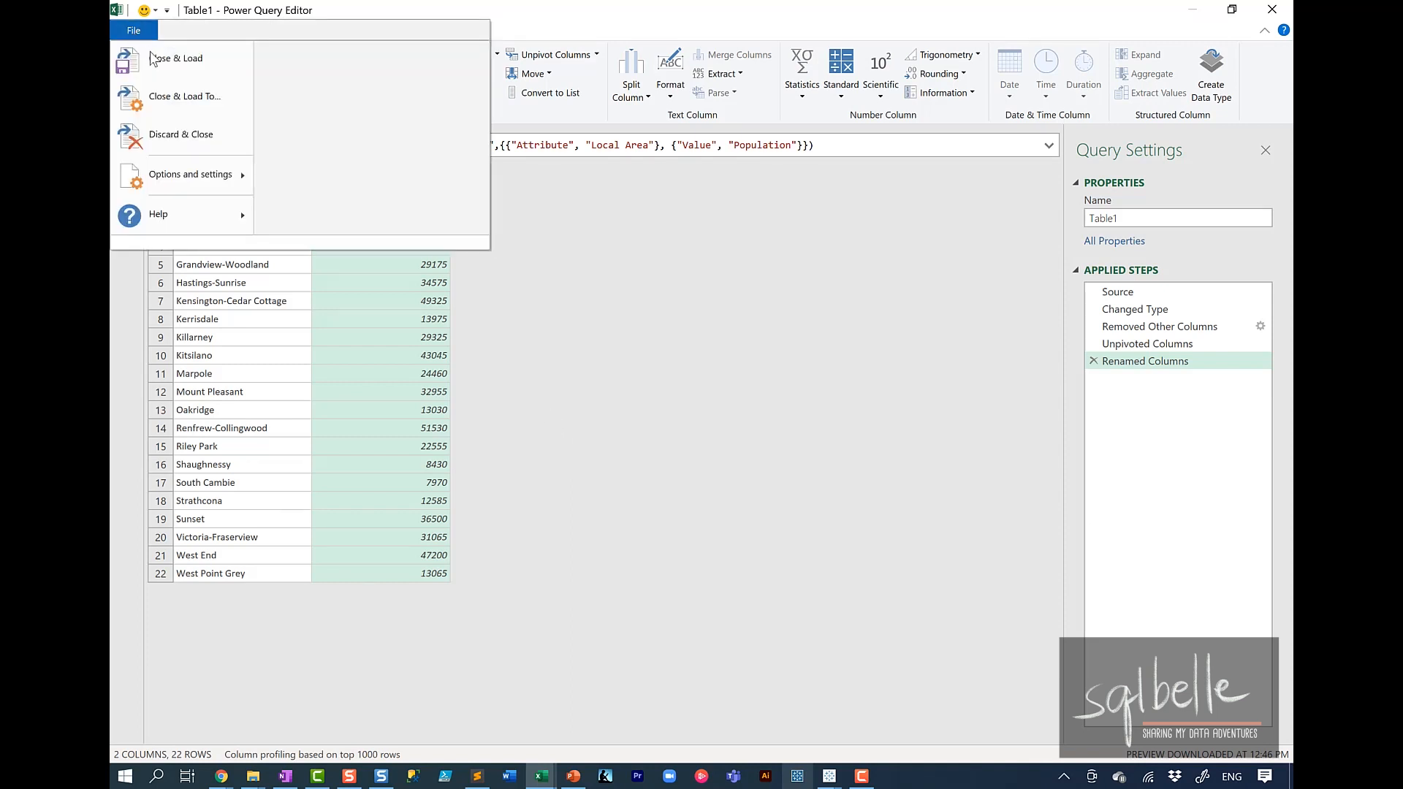
click(170, 104)
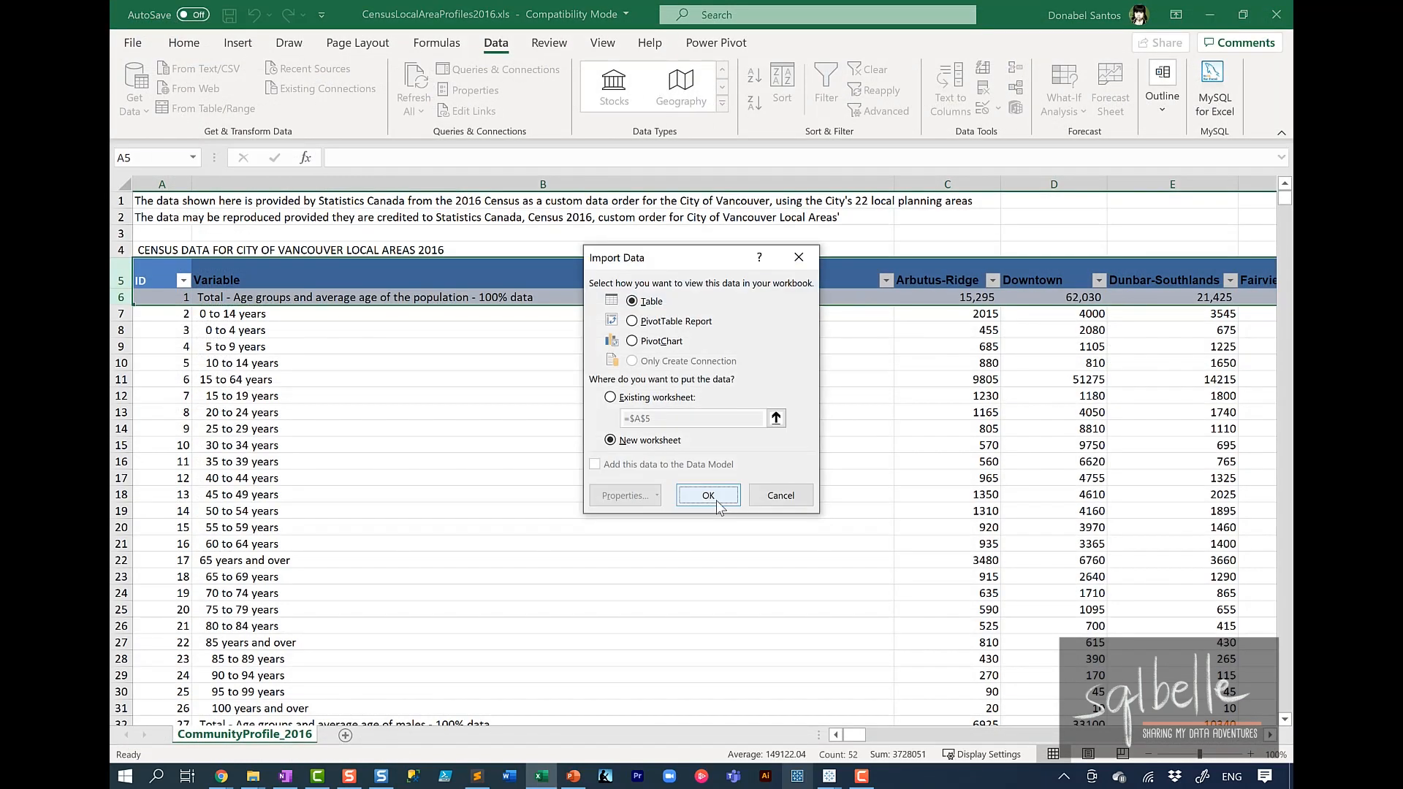
click(717, 503)
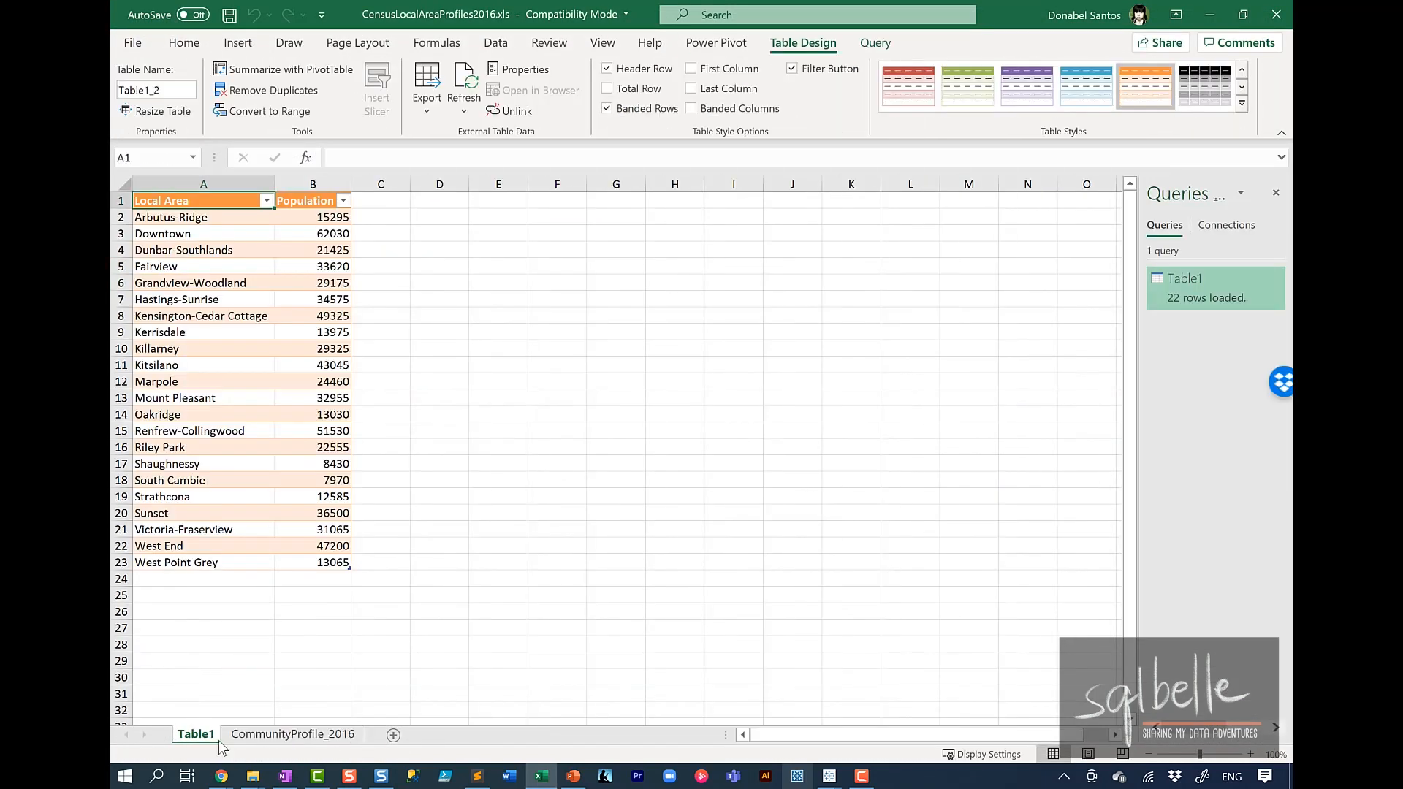
- Rename the new Table1 worksheet as Local Area Population
double_click(199, 734)
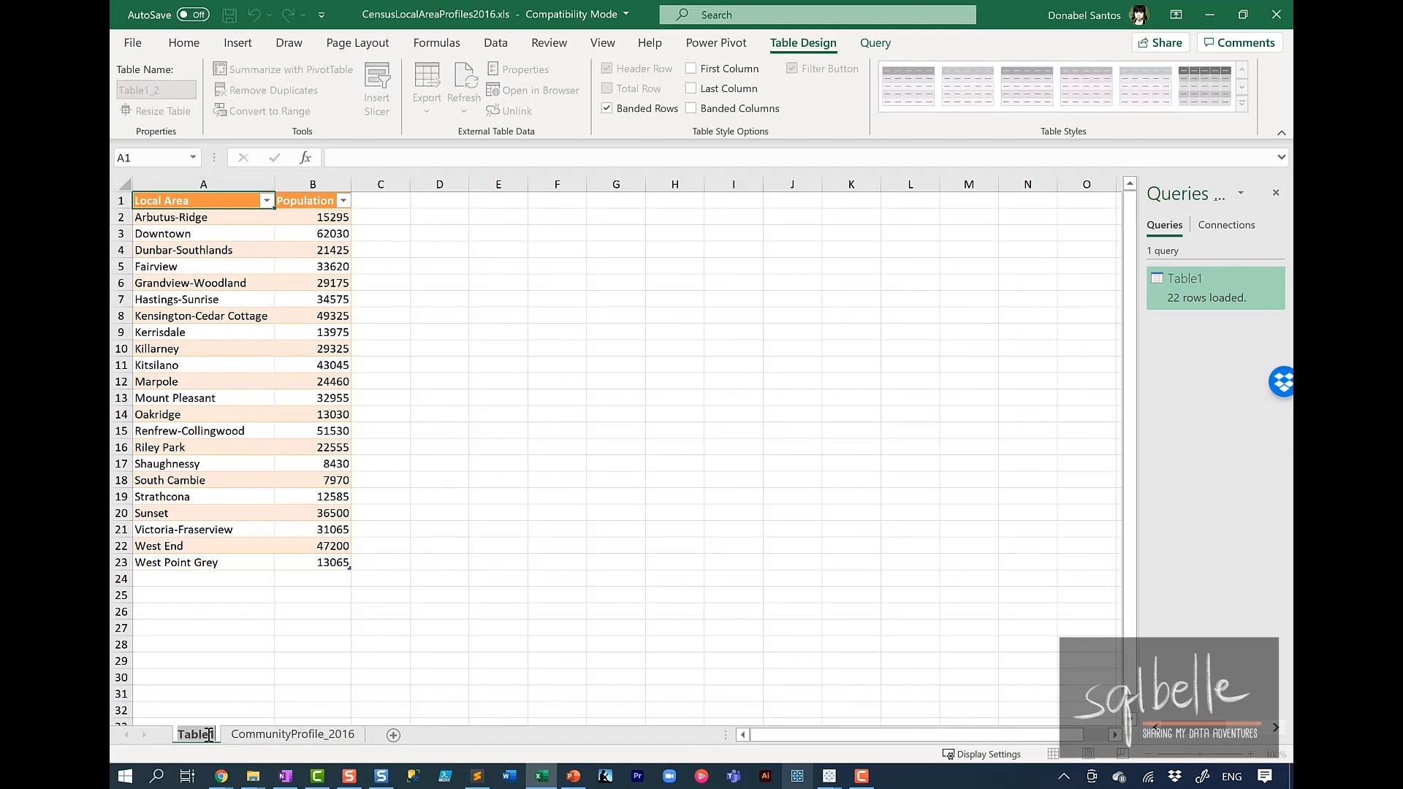
text(Local Are)
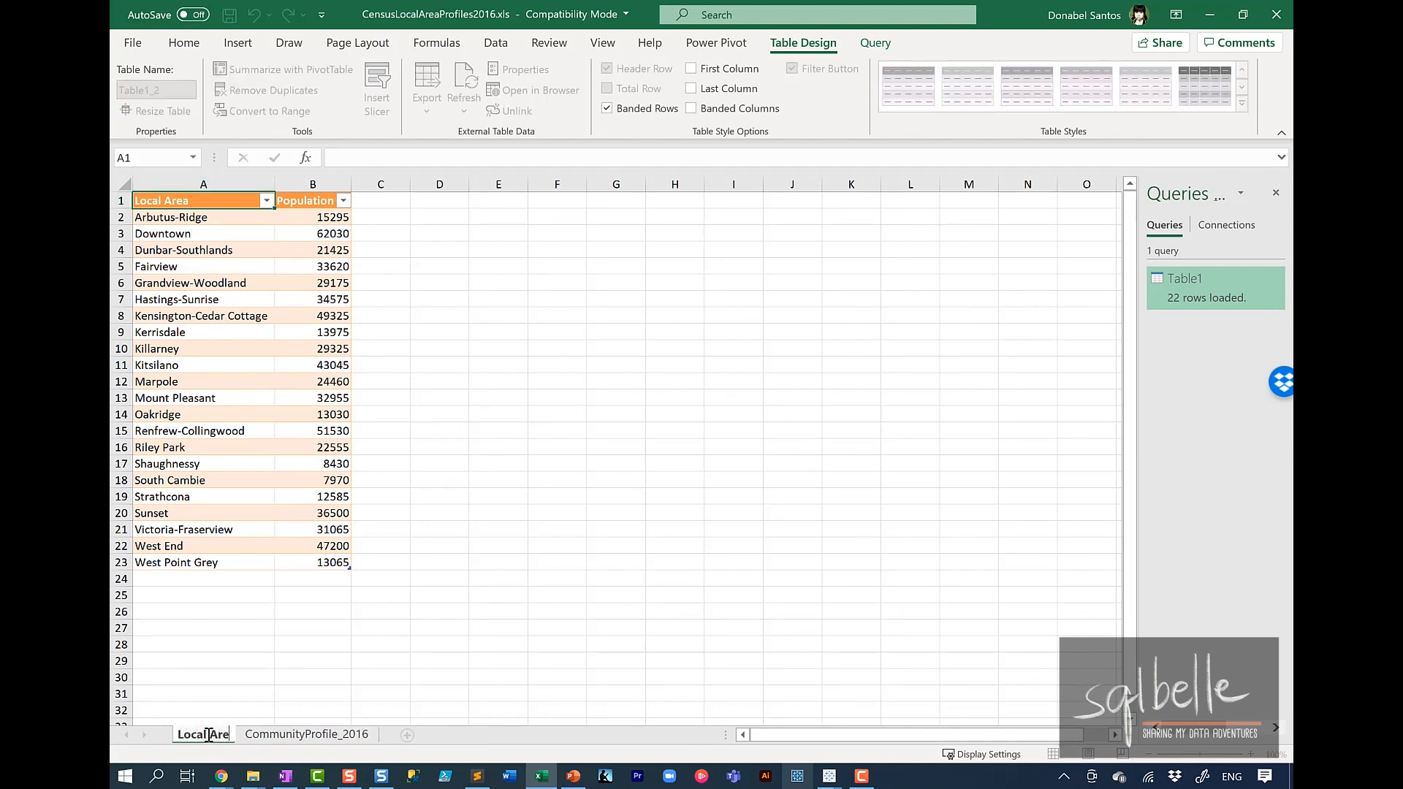
text(a Population)
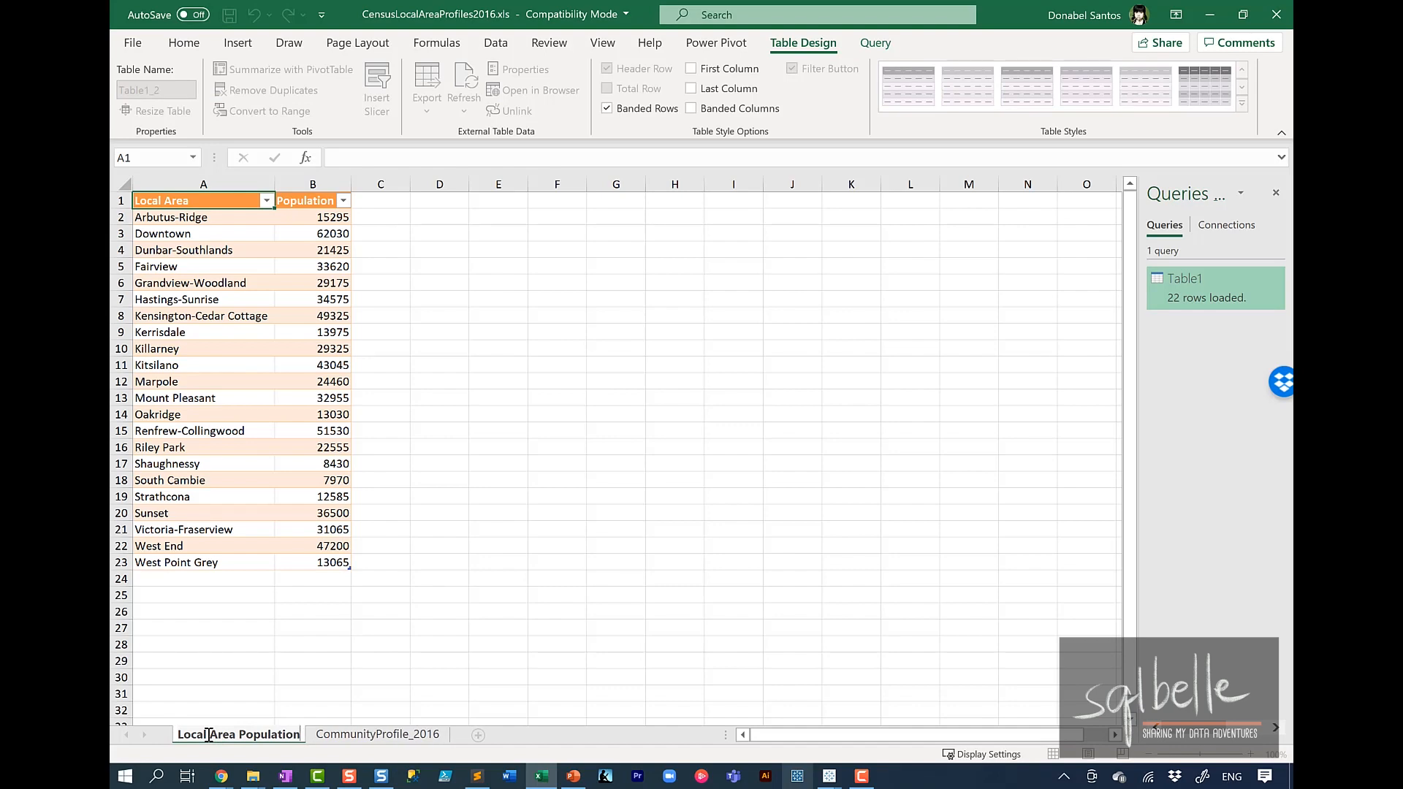
click(315, 661)
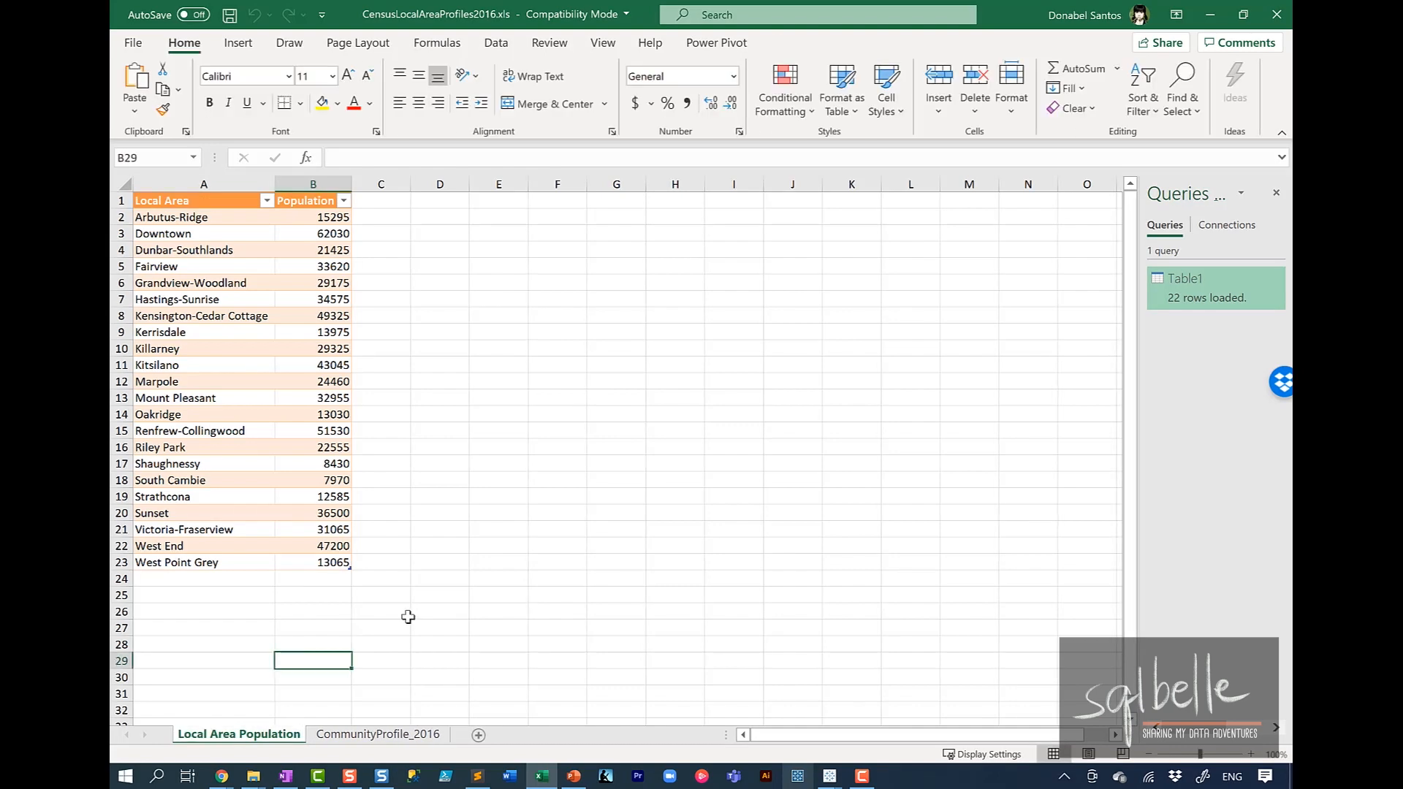
- Save the CensusLocalAreaProfiles2016.xls workbook in its current format and close it
key(ctrl+s)
click(761, 502)
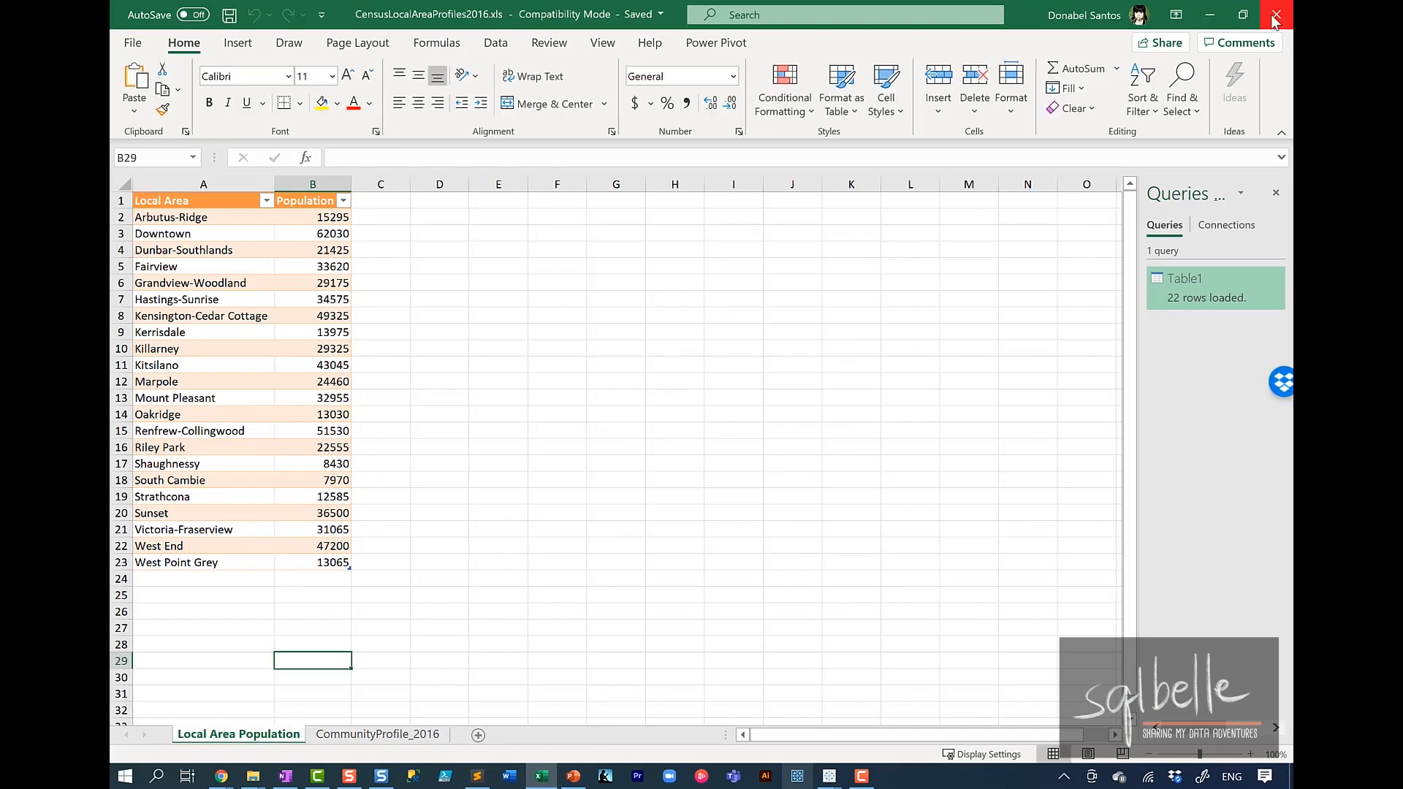
click(1275, 16)
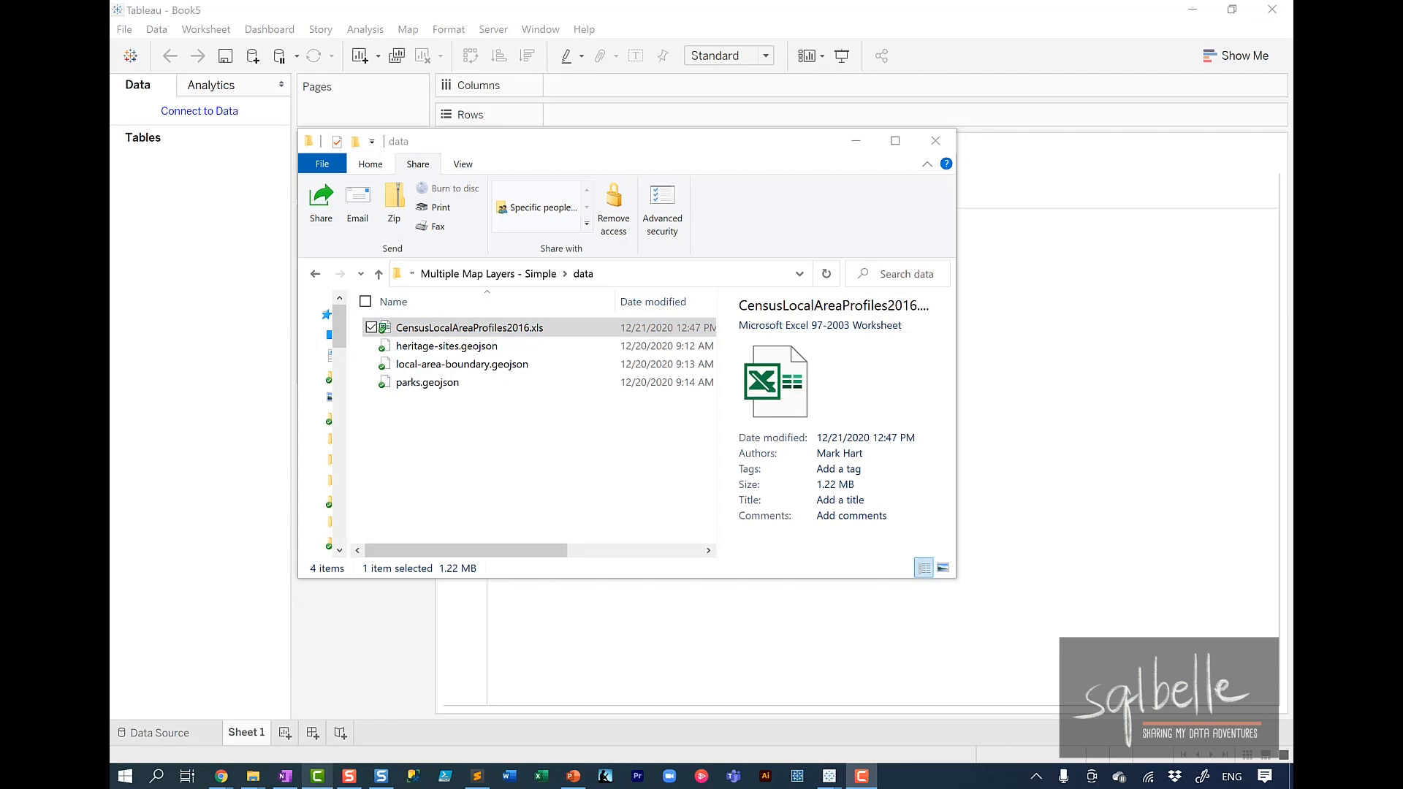
- Connect Tableau to the local-area-boundary.geojson spatial file from the data folder
click(508, 365)
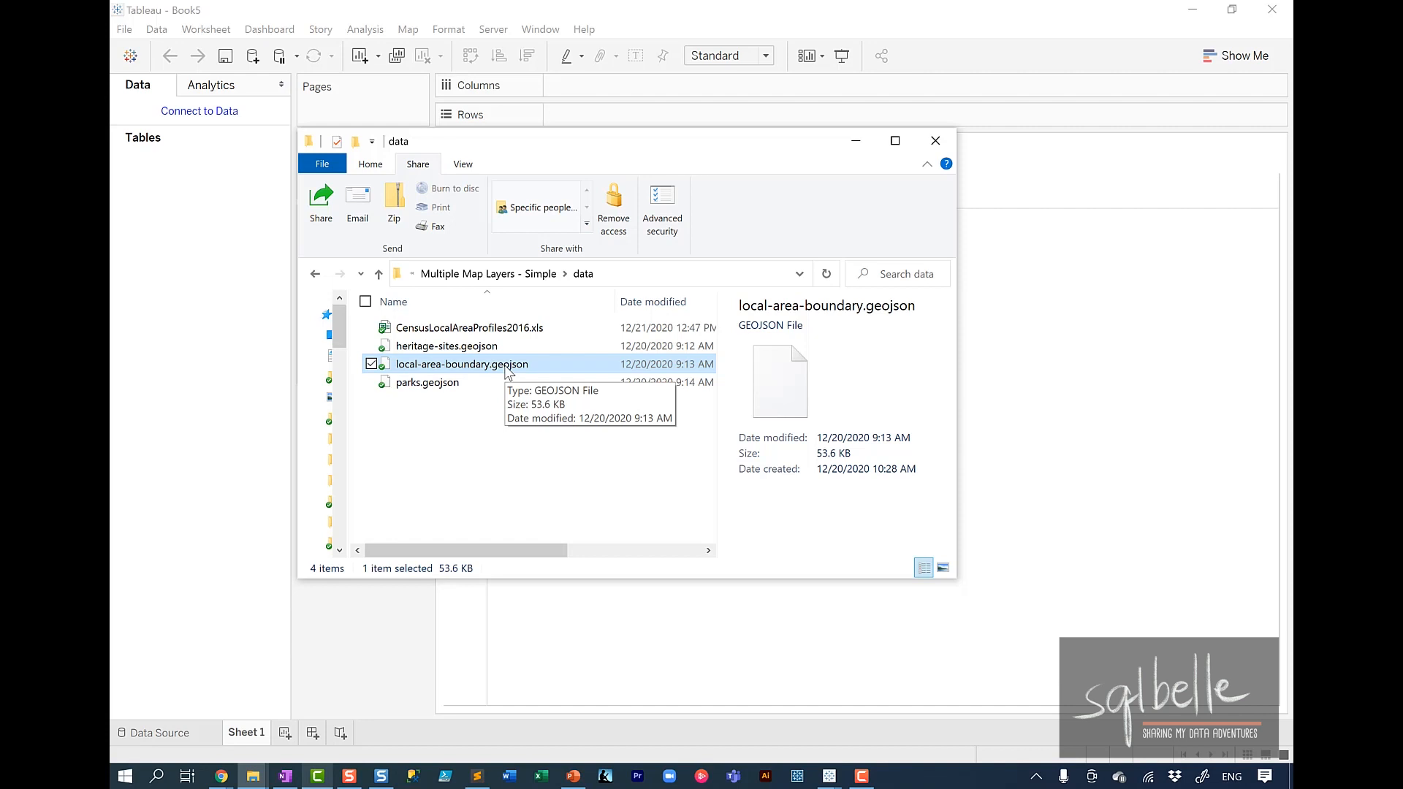
drag(509, 370, 235, 351)
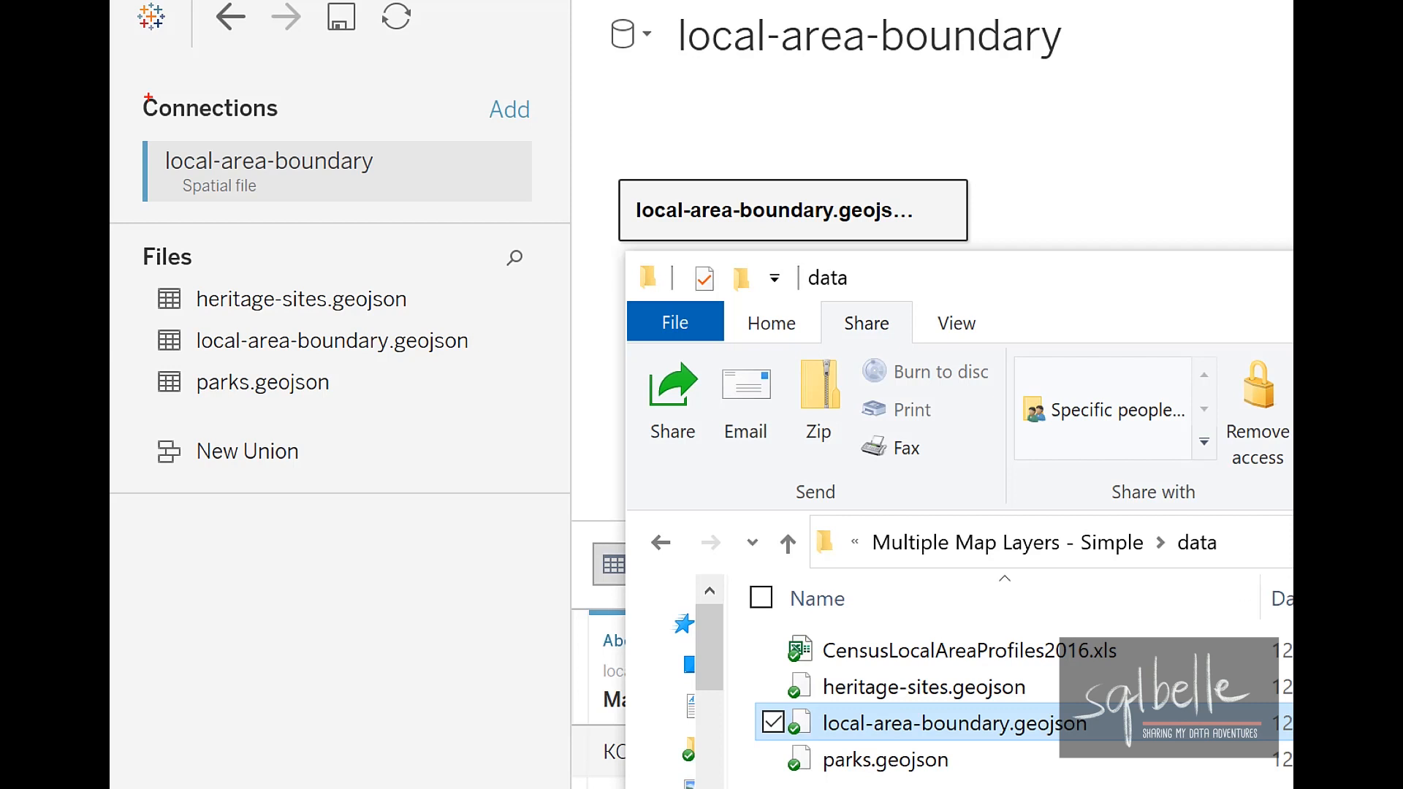
mouse_move(358, 280)
mouse_down()
mouse_move(204, 272)
mouse_move(401, 420)
mouse_move(366, 278)
mouse_up()
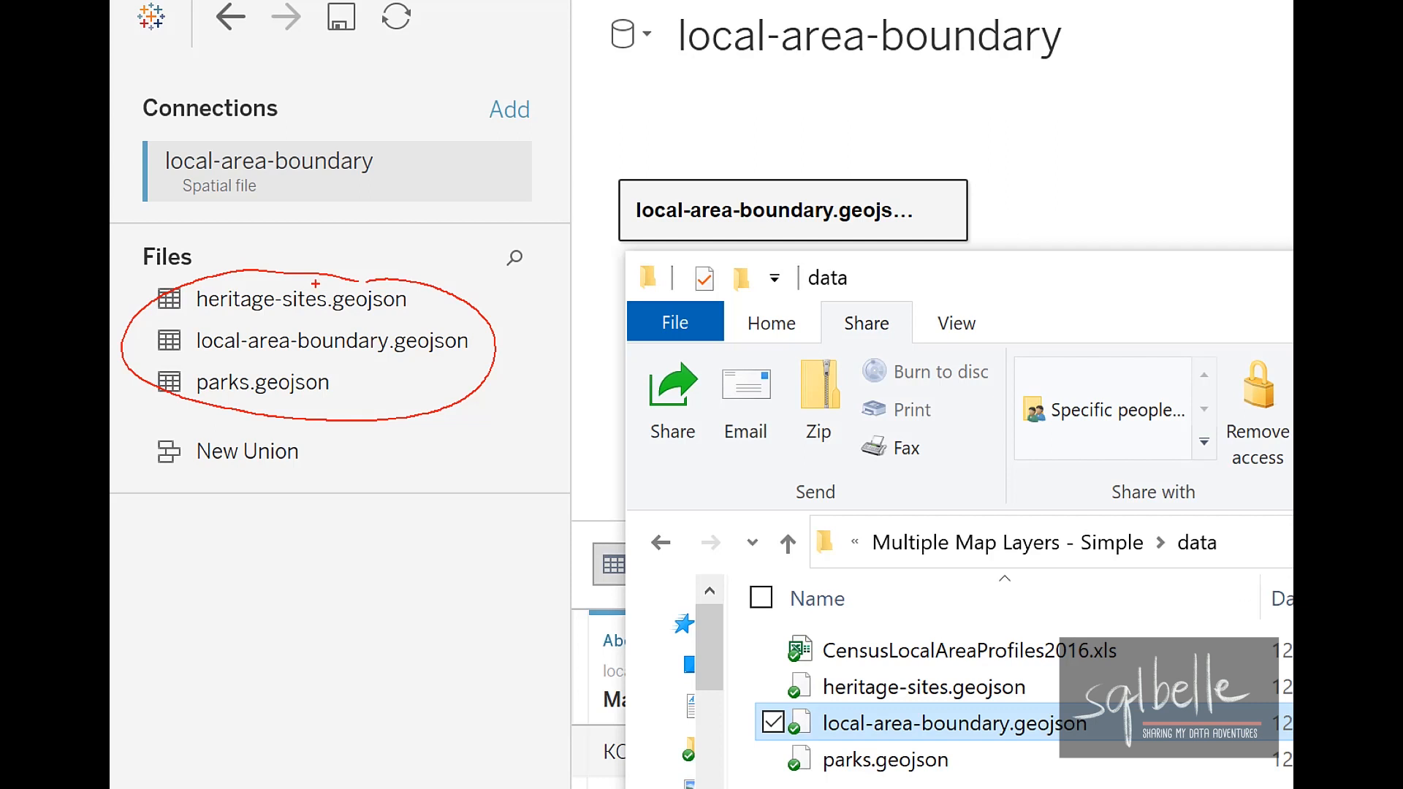
mouse_move(804, 691)
mouse_down()
mouse_move(509, 511)
mouse_move(570, 510)
mouse_up()
mouse_move(822, 756)
mouse_down()
mouse_move(577, 616)
mouse_move(543, 550)
mouse_up()
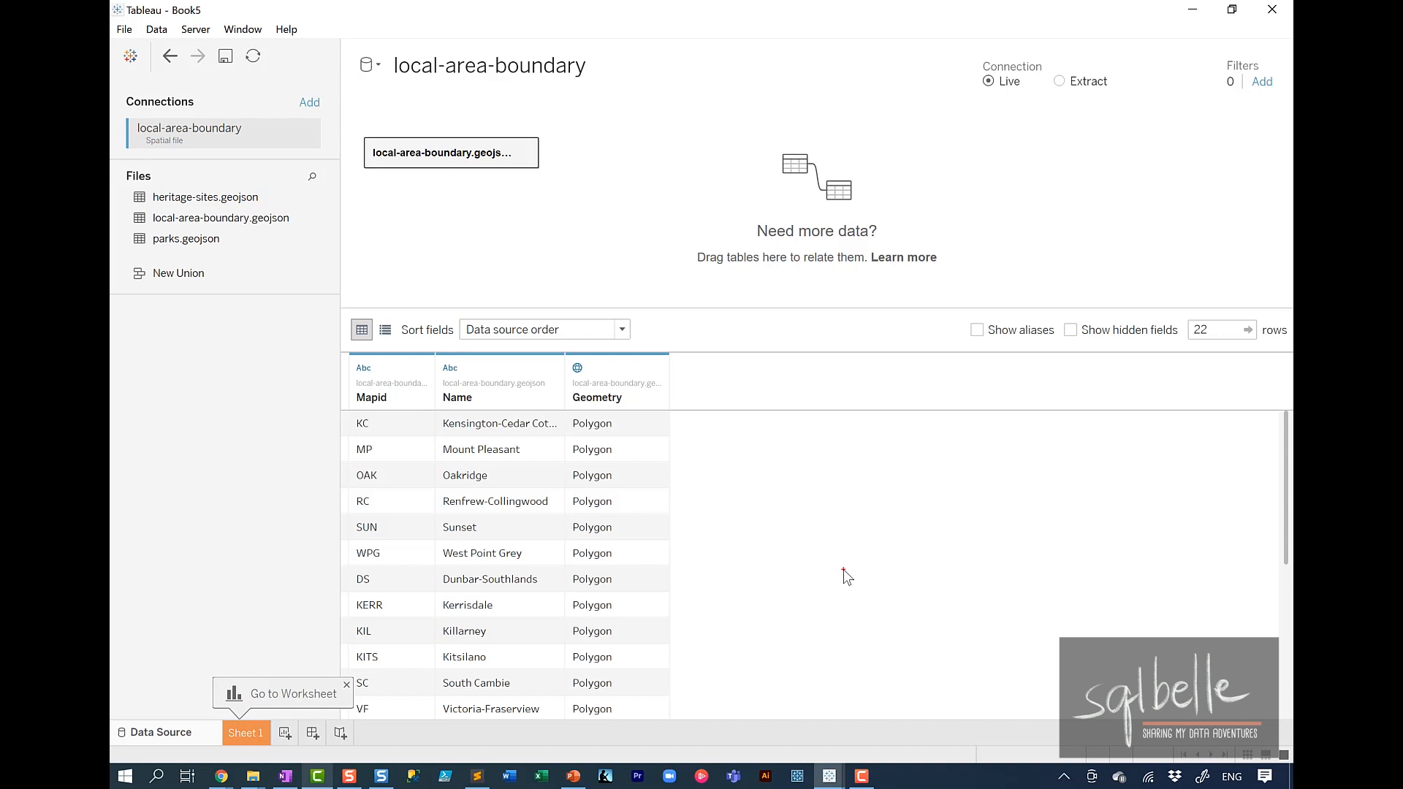
mouse_move(670, 342)
mouse_down()
mouse_move(681, 689)
mouse_move(801, 508)
mouse_move(802, 730)
mouse_up()
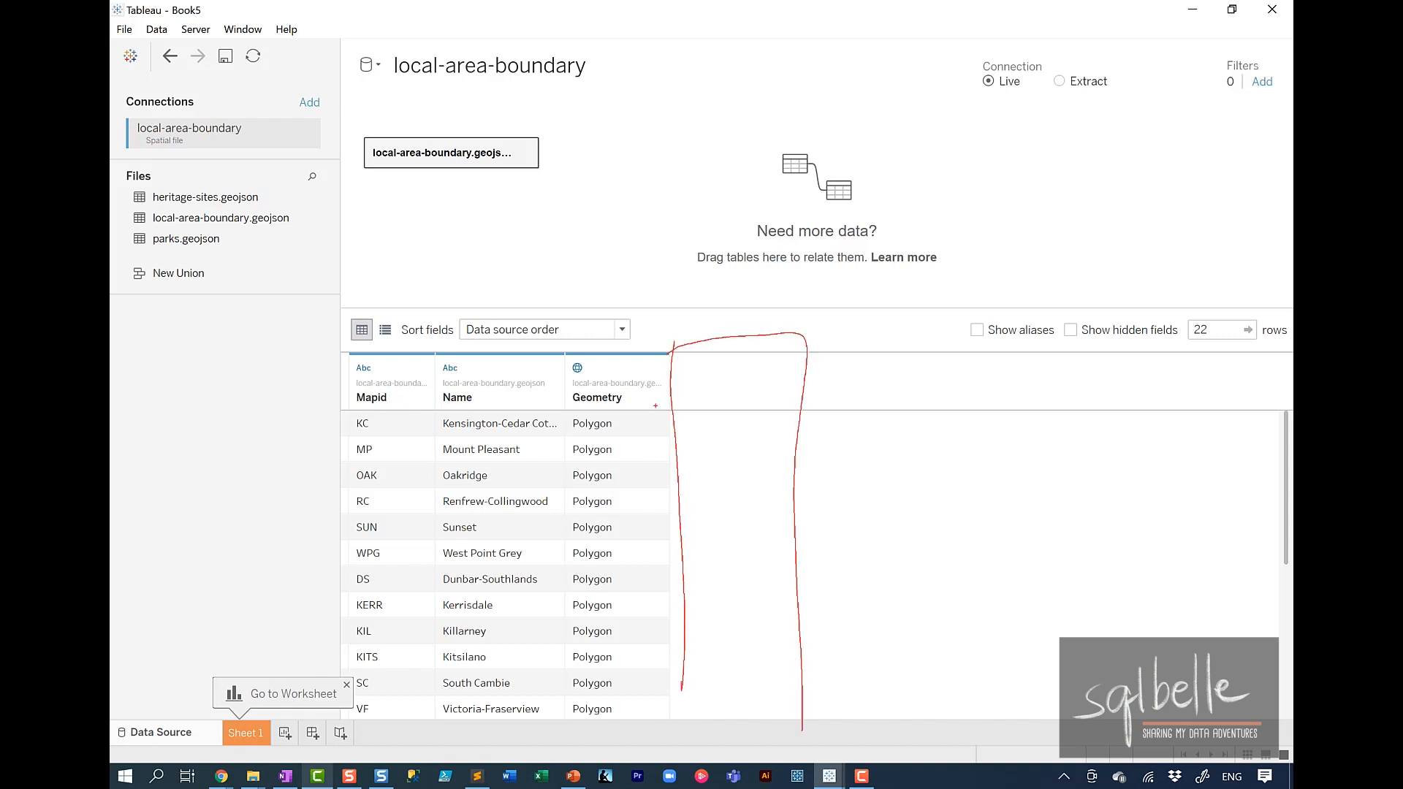
drag(655, 406, 820, 396)
drag(672, 479, 811, 459)
drag(689, 533, 813, 530)
drag(707, 611, 814, 600)
drag(681, 674, 806, 675)
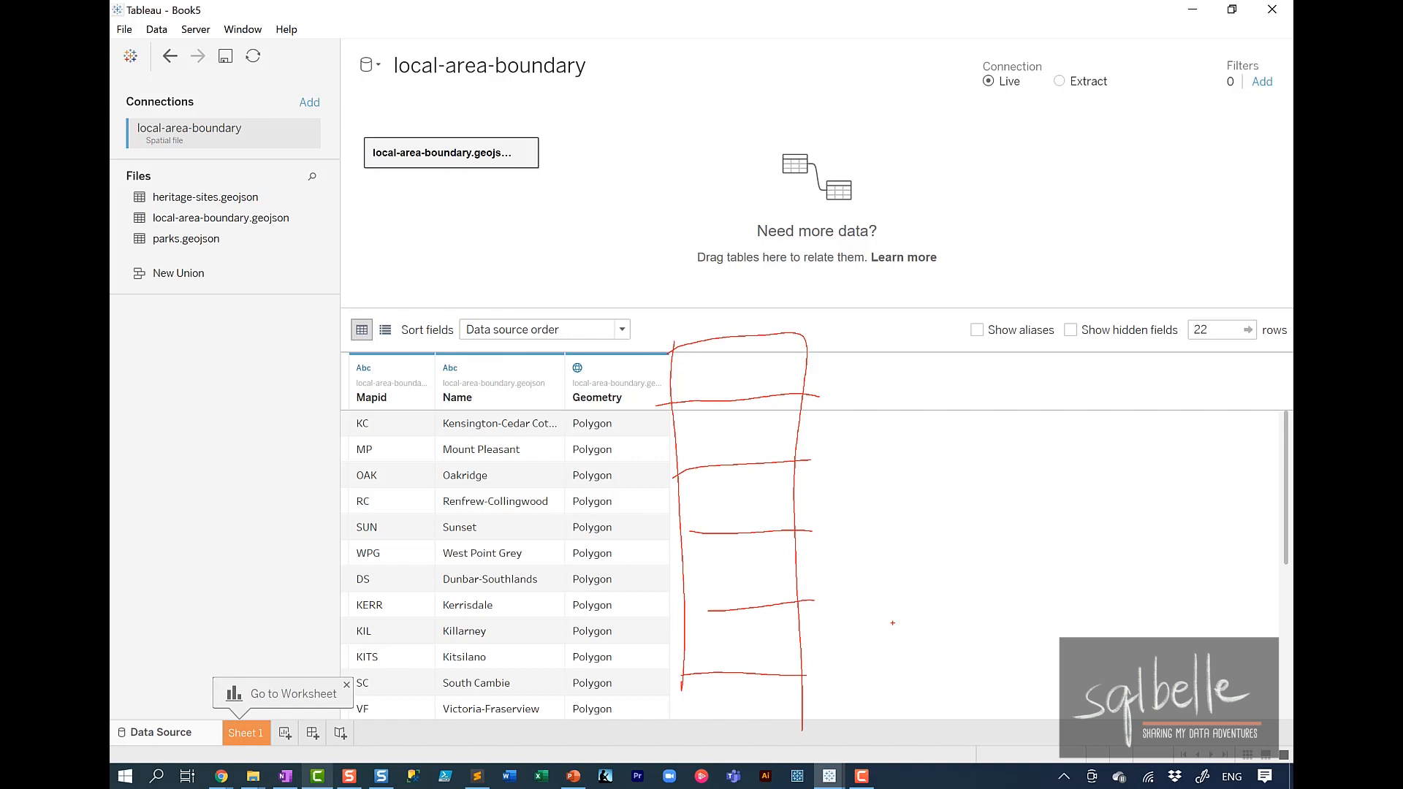
key(e)
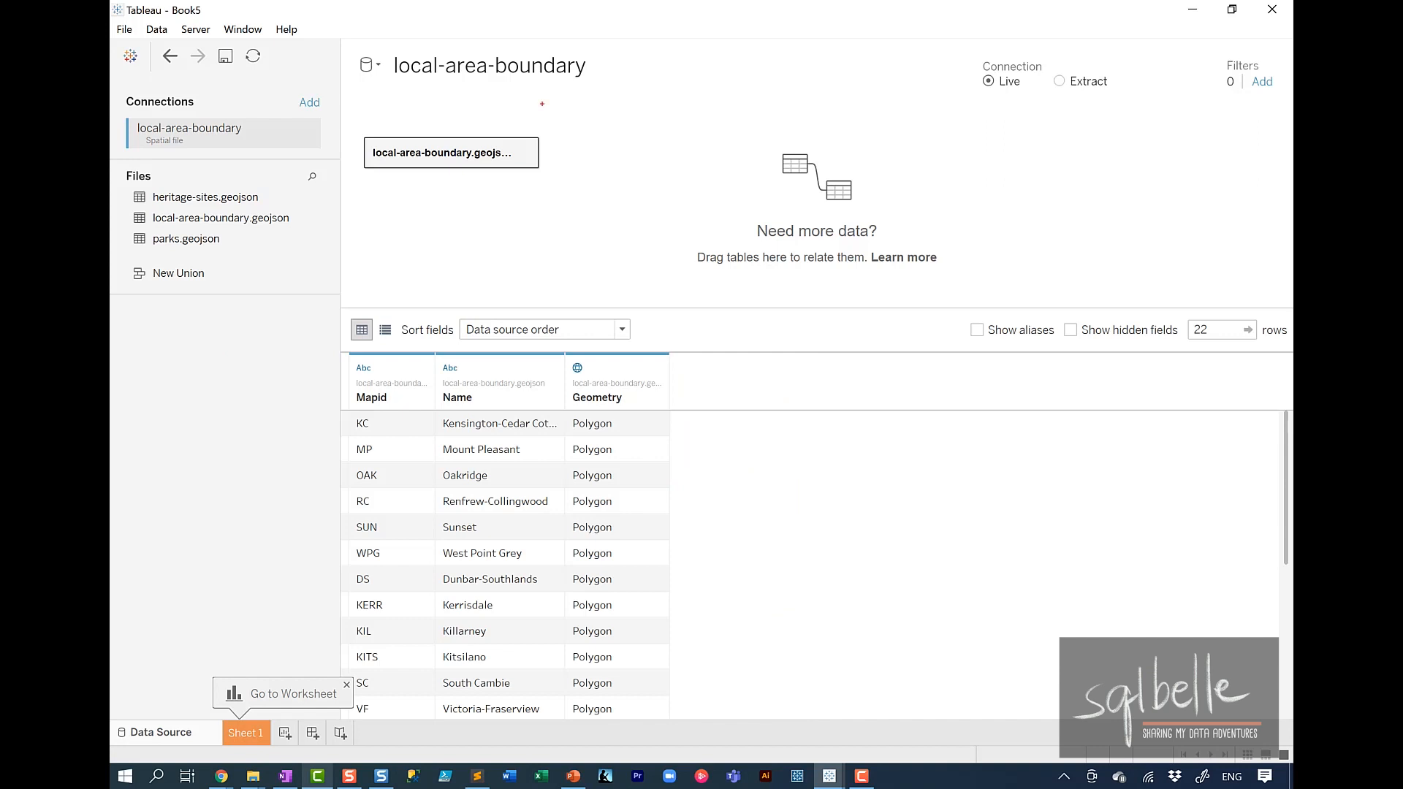
mouse_move(555, 114)
mouse_down()
mouse_move(409, 201)
mouse_move(553, 122)
mouse_up()
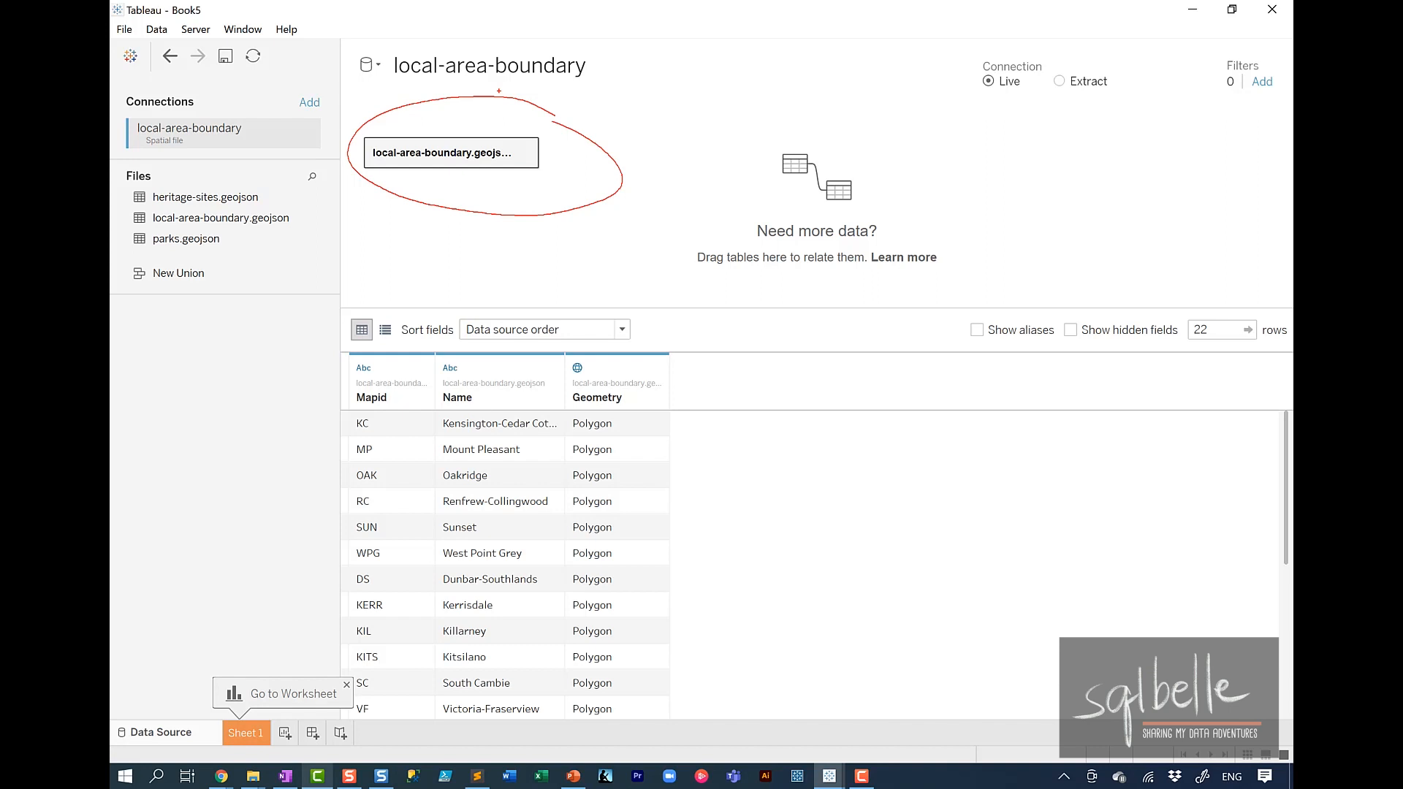
mouse_move(650, 316)
mouse_down()
mouse_move(526, 687)
mouse_move(593, 302)
mouse_up()
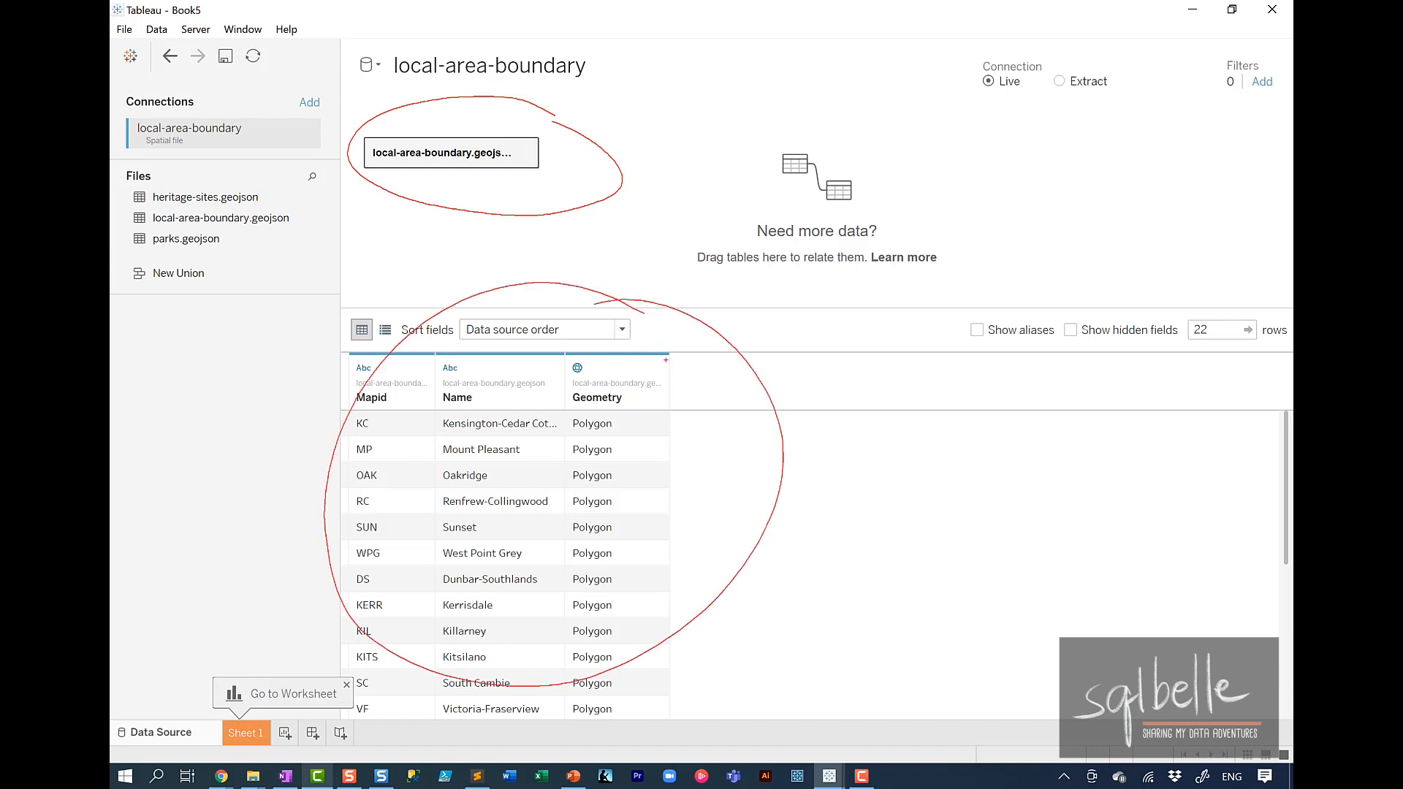
drag(665, 360, 733, 722)
mouse_move(654, 434)
mouse_down()
mouse_move(735, 429)
mouse_move(736, 445)
mouse_up()
drag(673, 496, 731, 487)
drag(670, 528, 740, 514)
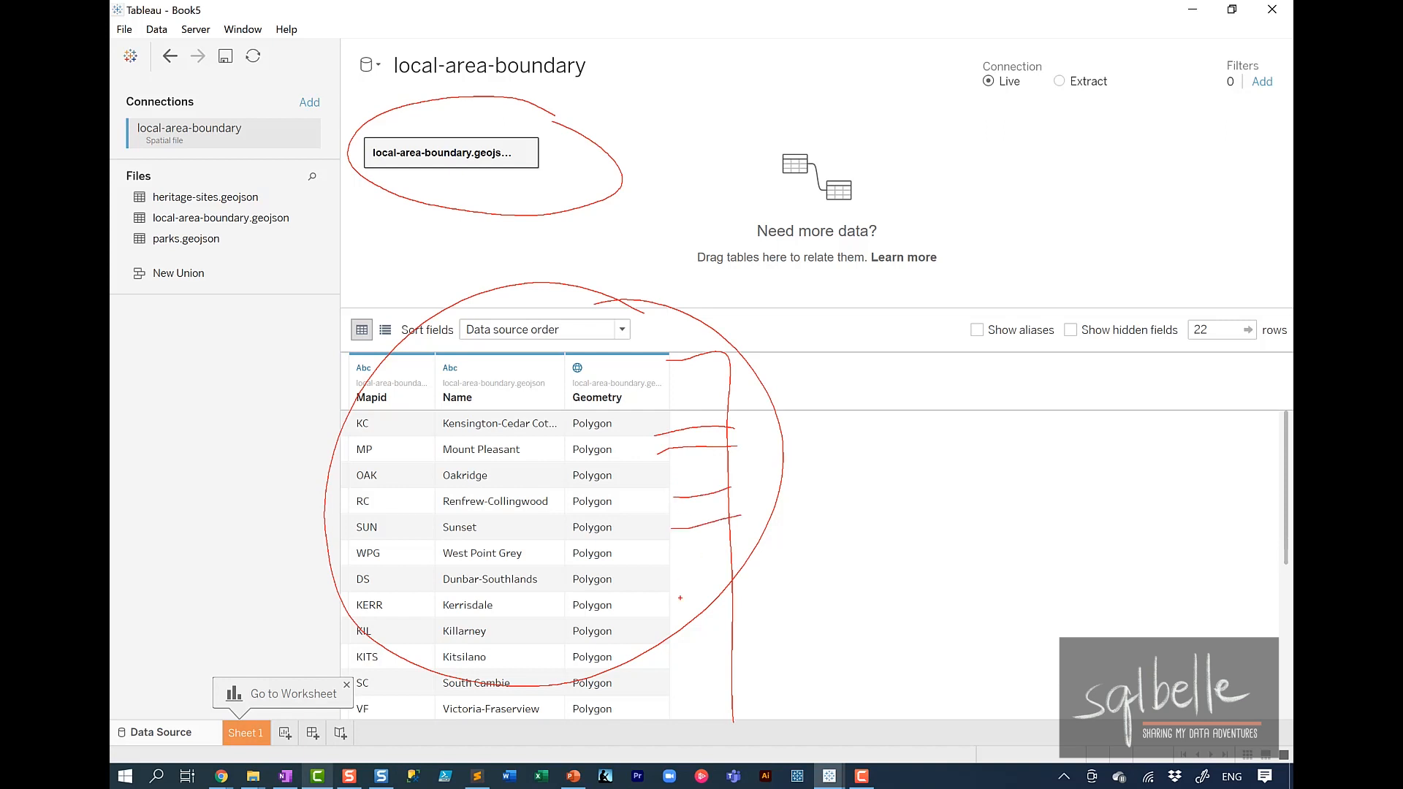
drag(680, 598, 735, 575)
drag(670, 632, 761, 610)
key(Escape)
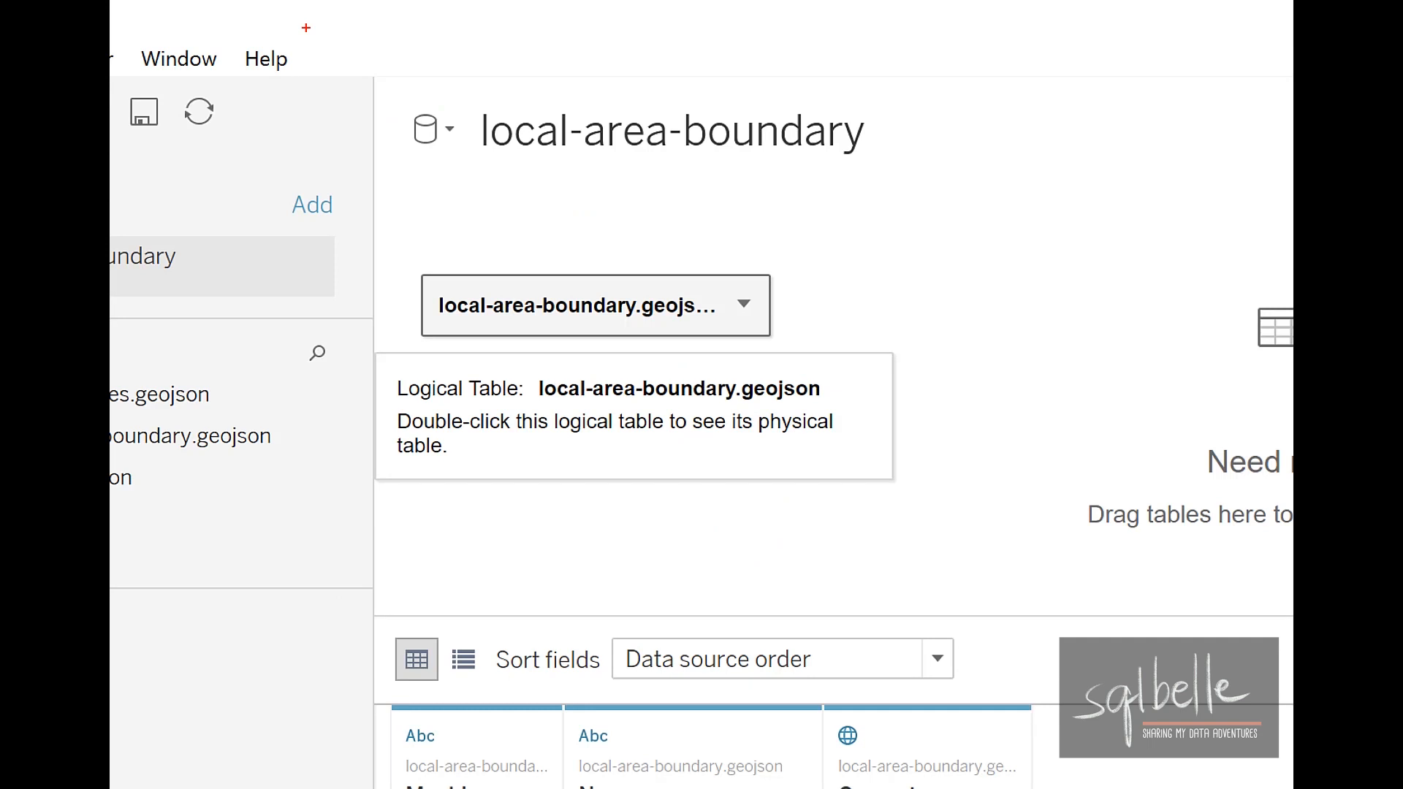
drag(393, 434, 512, 433)
drag(539, 441, 840, 432)
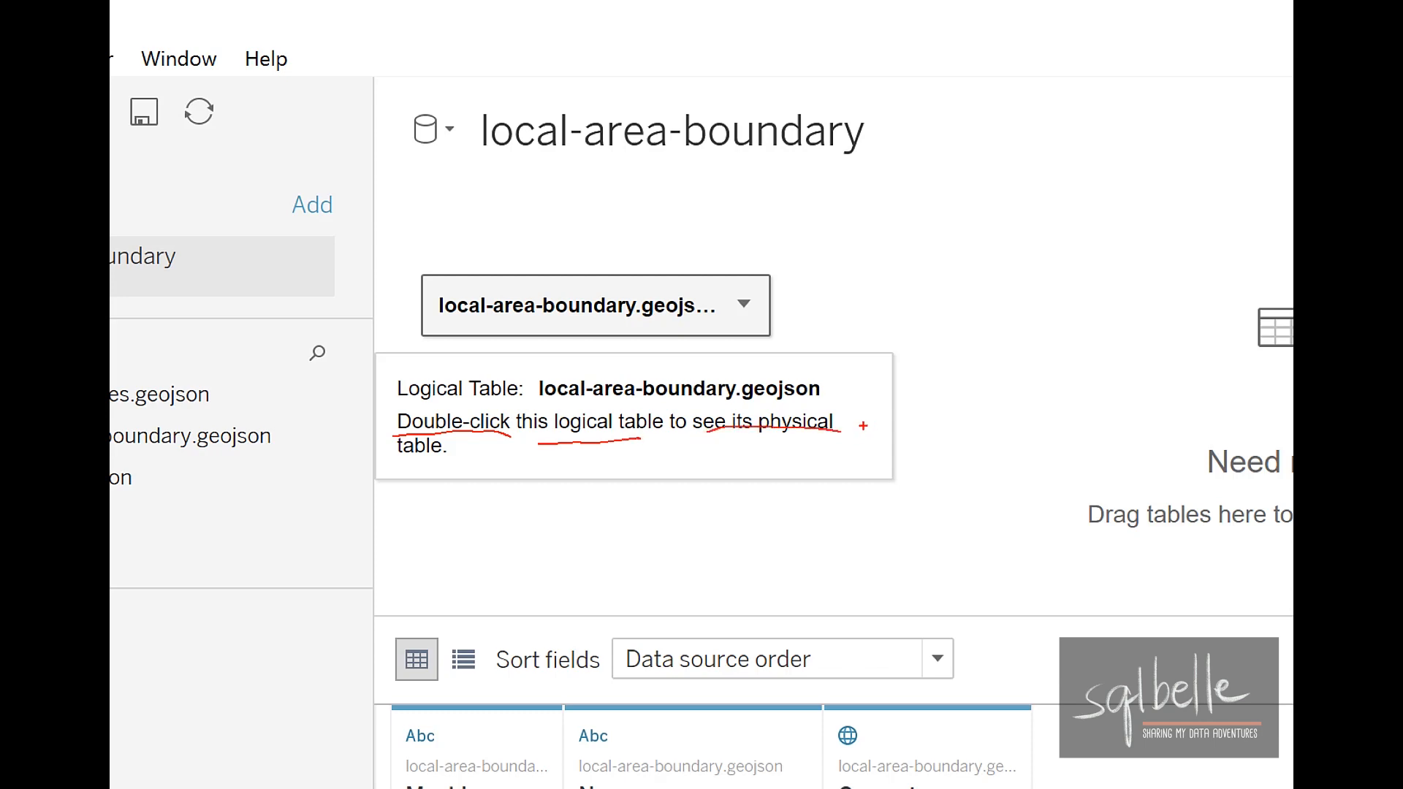
key(Escape)
- Open the physical layer of the local-area-boundary.geojson logical table and add CensusLocalAreaProfiles2016.xls from the data folder as a second connection
double_click(462, 153)
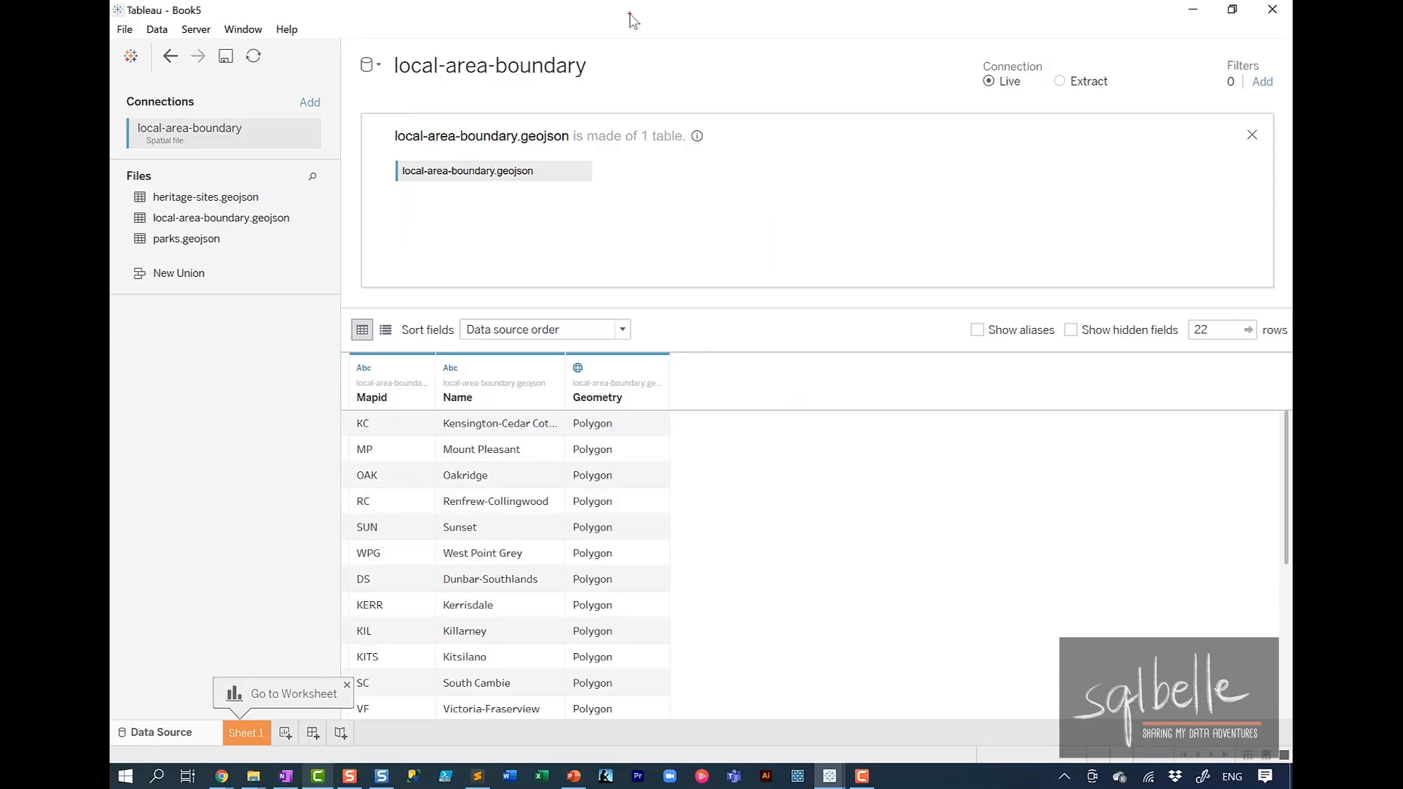
key(ctrl+2)
mouse_move(778, 99)
mouse_down()
mouse_move(643, 78)
mouse_move(931, 241)
mouse_move(801, 92)
mouse_up()
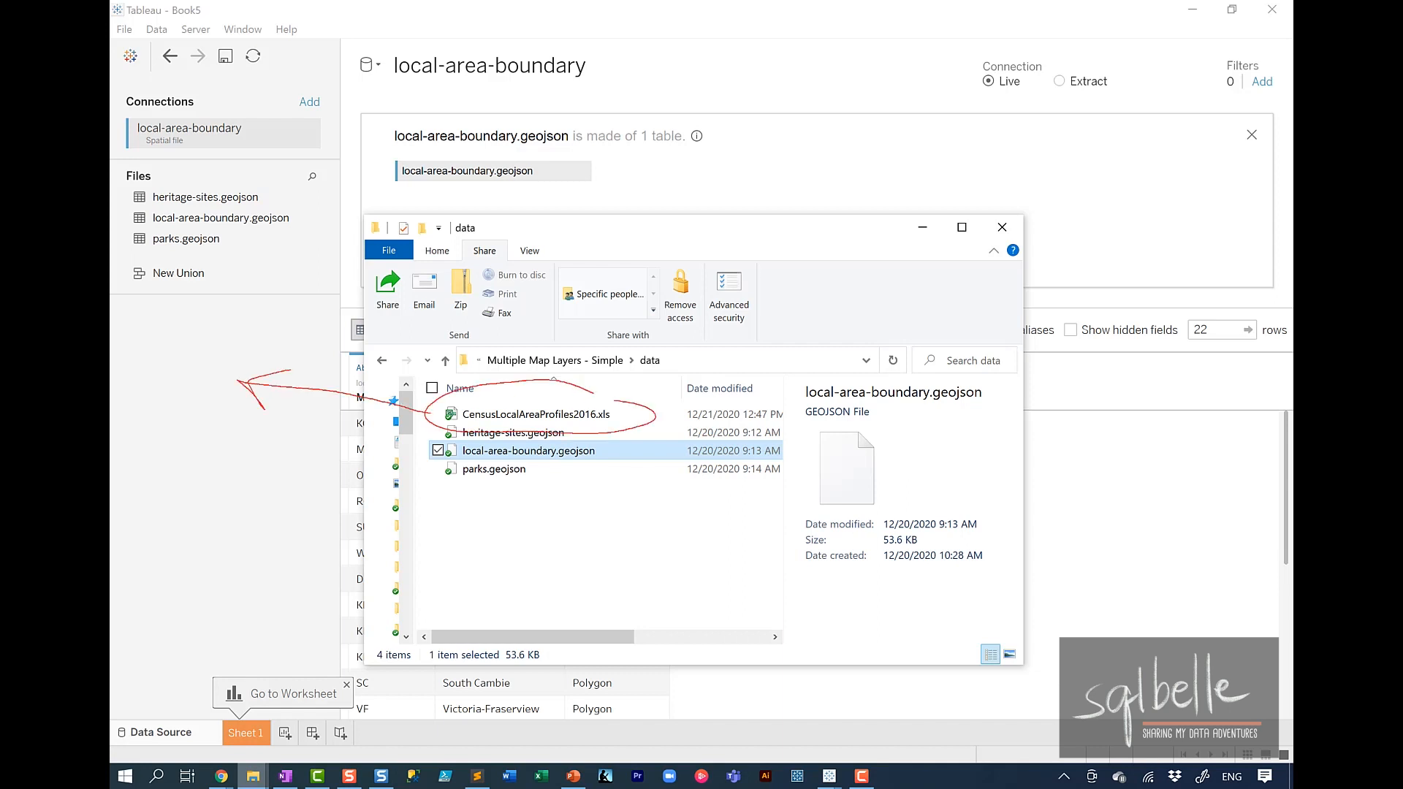
mouse_move(330, 82)
mouse_down()
mouse_move(293, 143)
mouse_move(341, 74)
mouse_up()
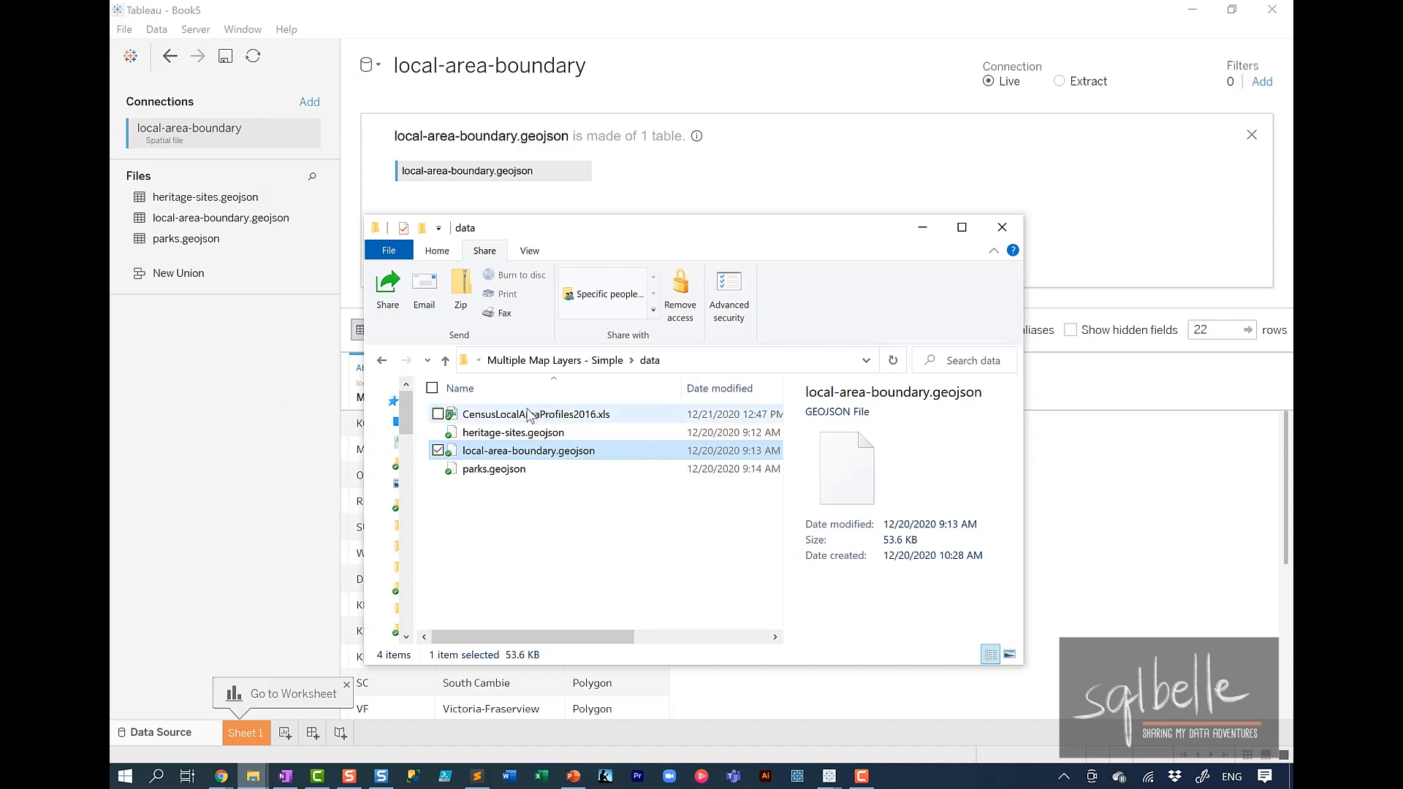
mouse_move(527, 414)
mouse_down()
mouse_move(223, 376)
mouse_move(208, 319)
mouse_move(149, 322)
mouse_up()
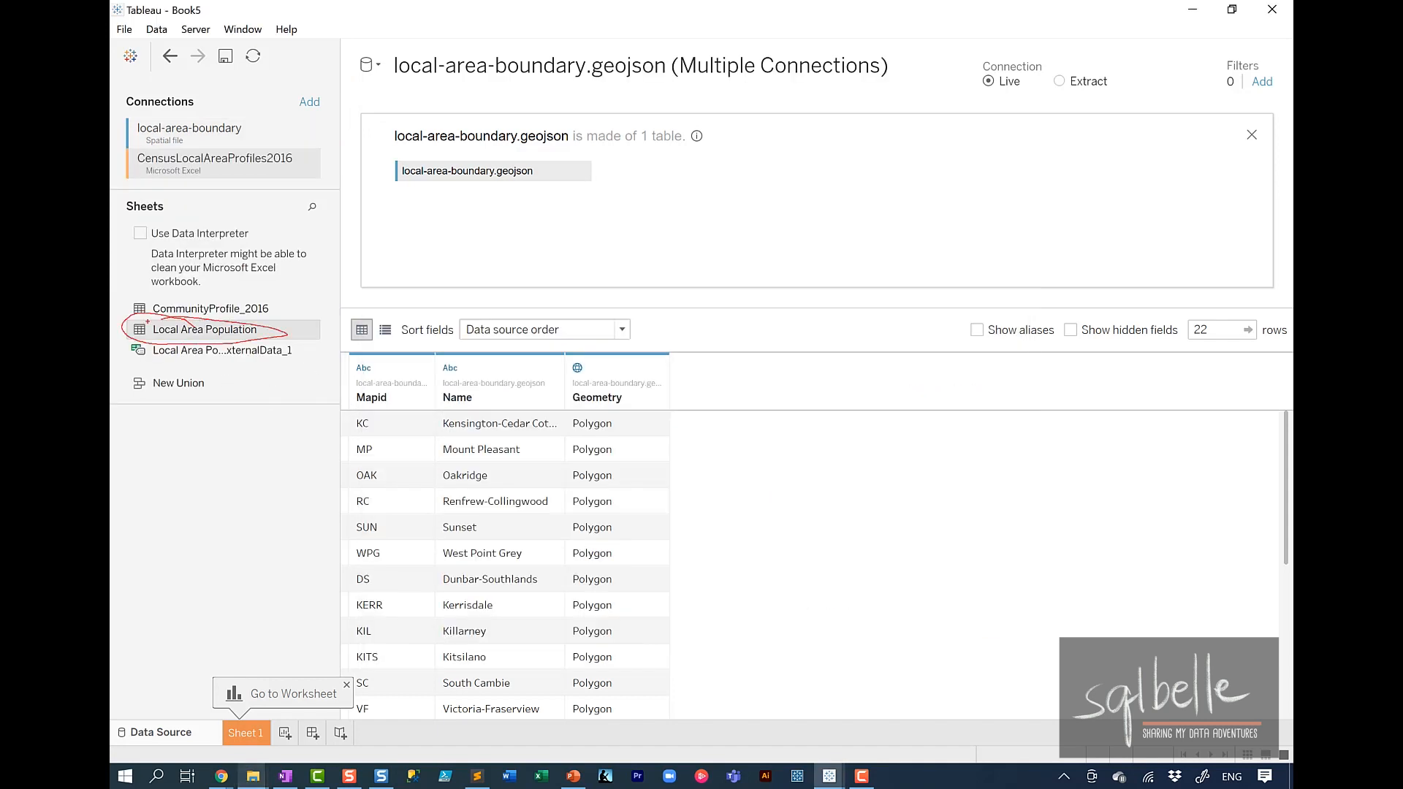
key(Escape)
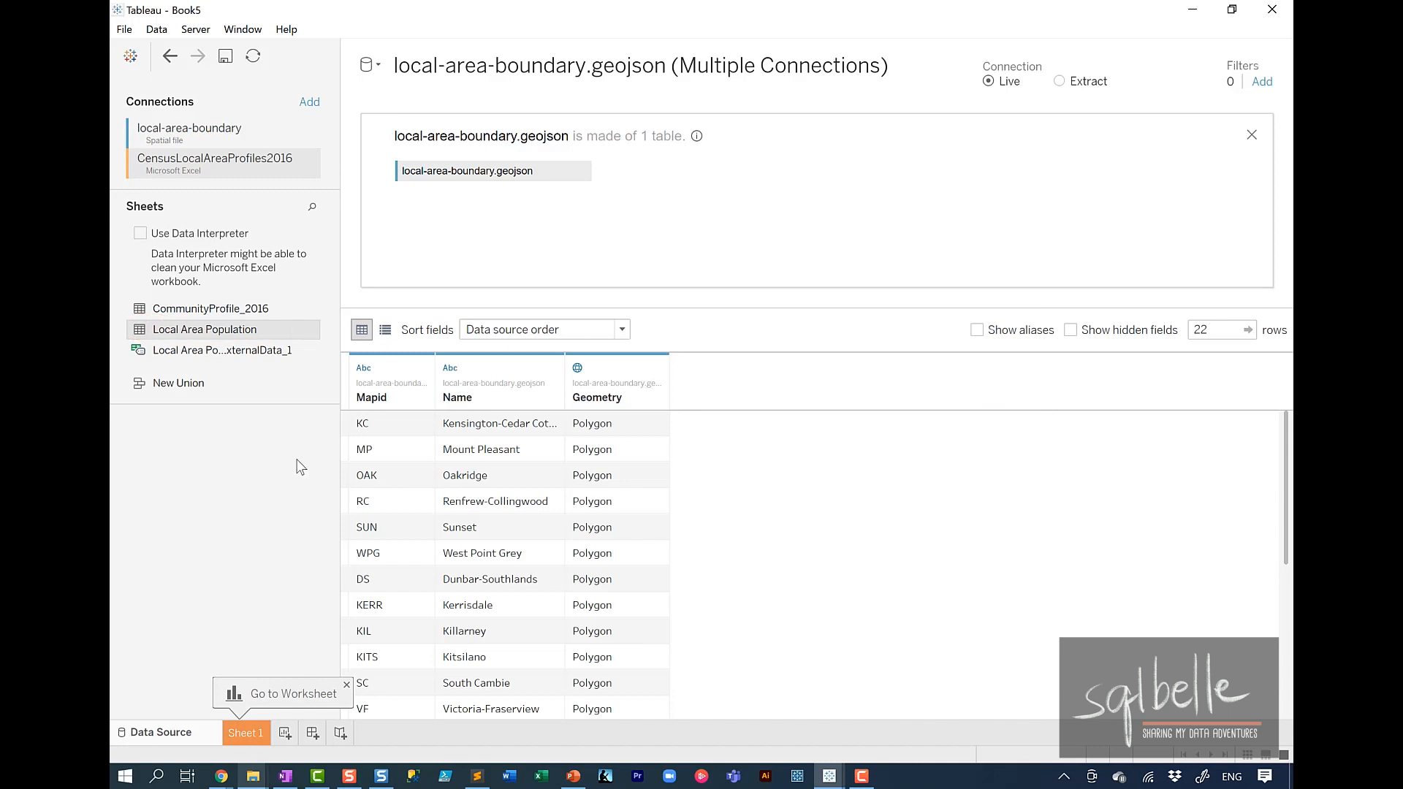
- View the rows of the Local Area Population sheet and close the data preview
mouse_move(307, 332)
click(308, 330)
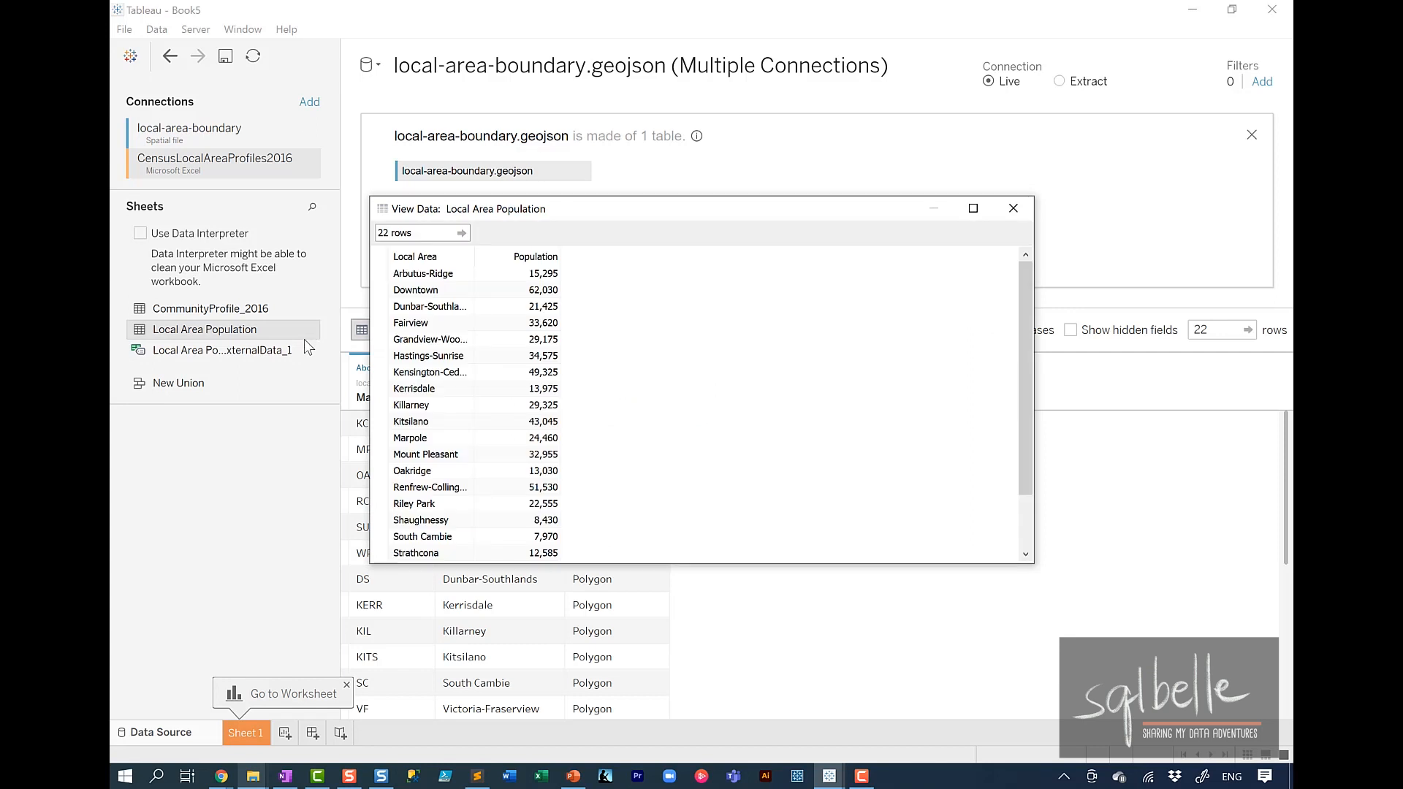
key(Escape)
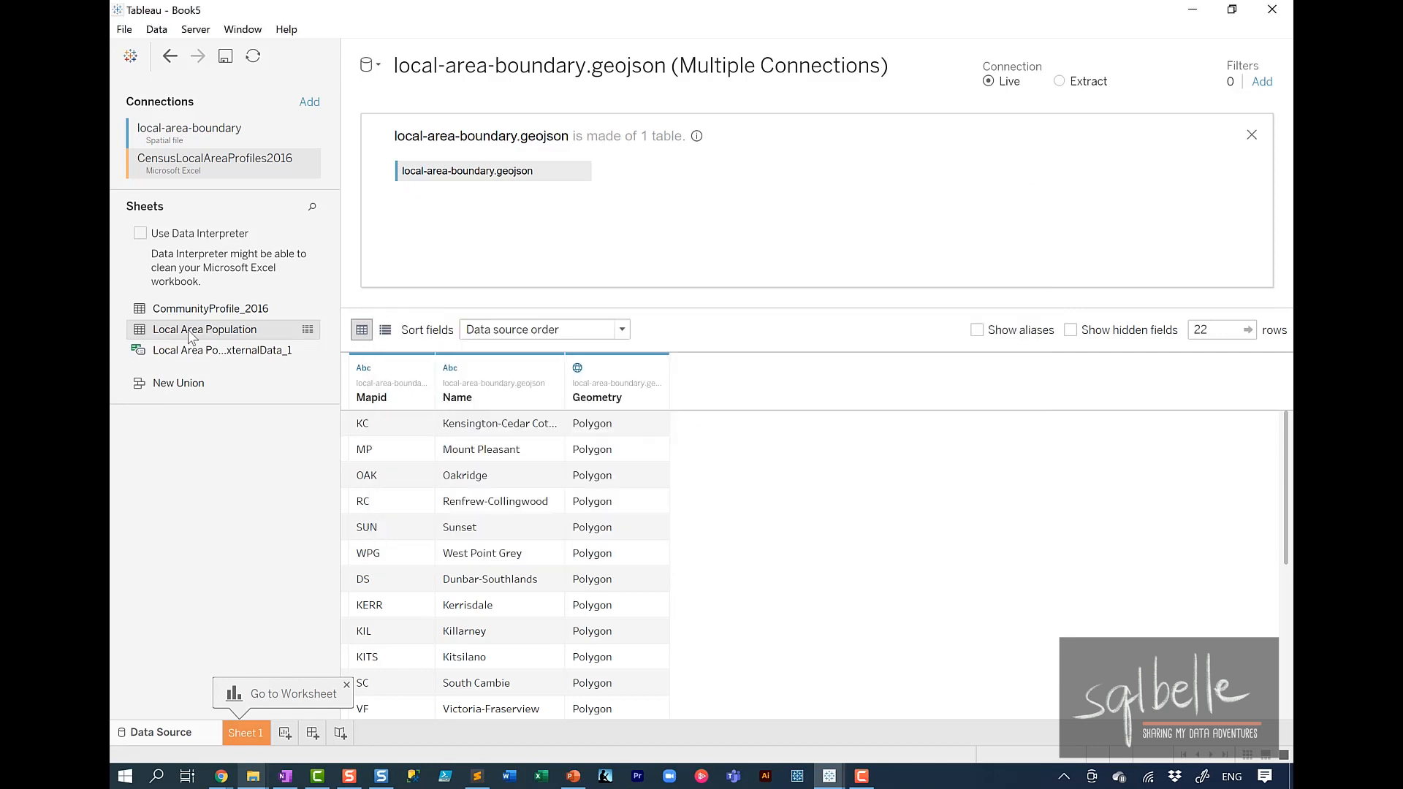
- Left-join the Local Area Population sheet to local-area-boundary.geojson, matching Name to Local Area
drag(187, 330, 642, 172)
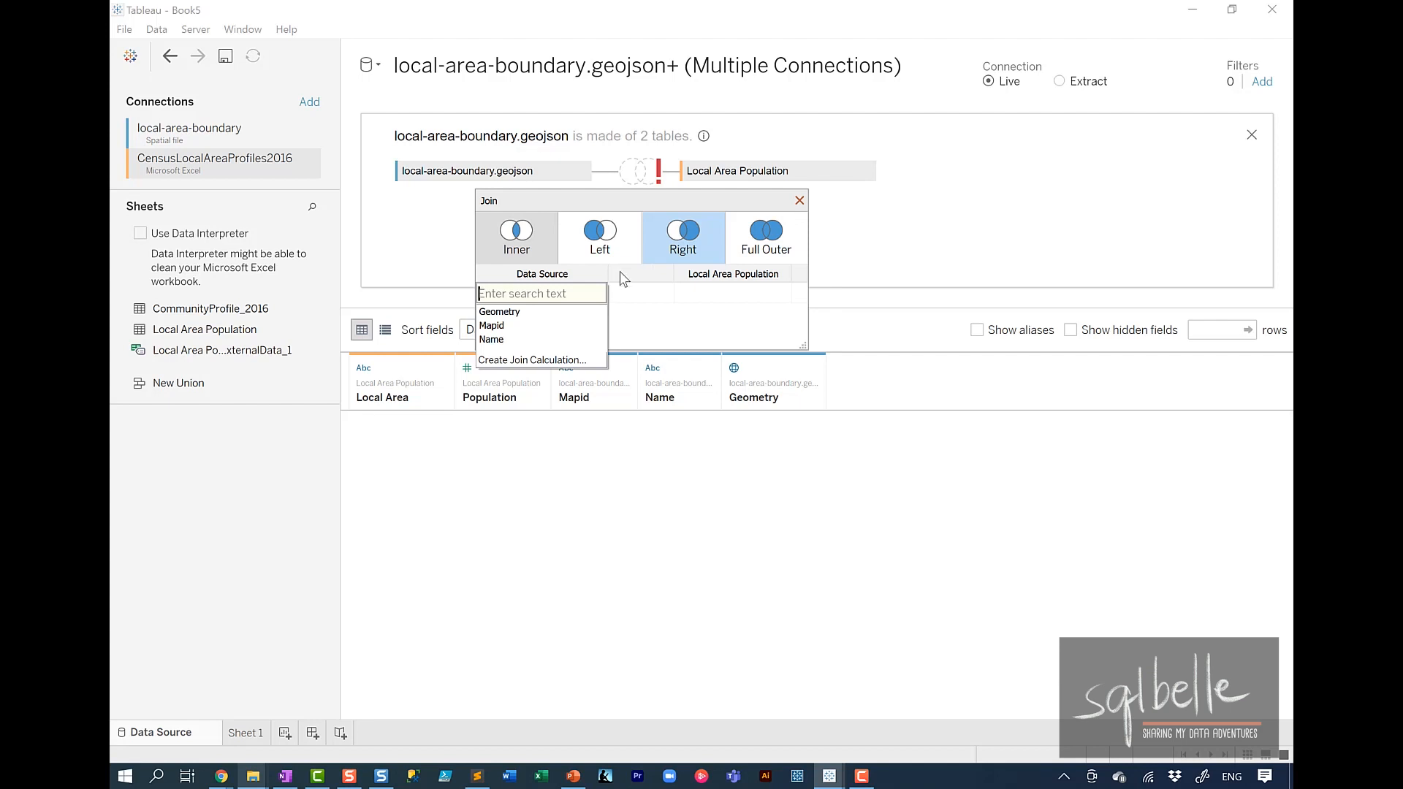
click(520, 339)
click(782, 293)
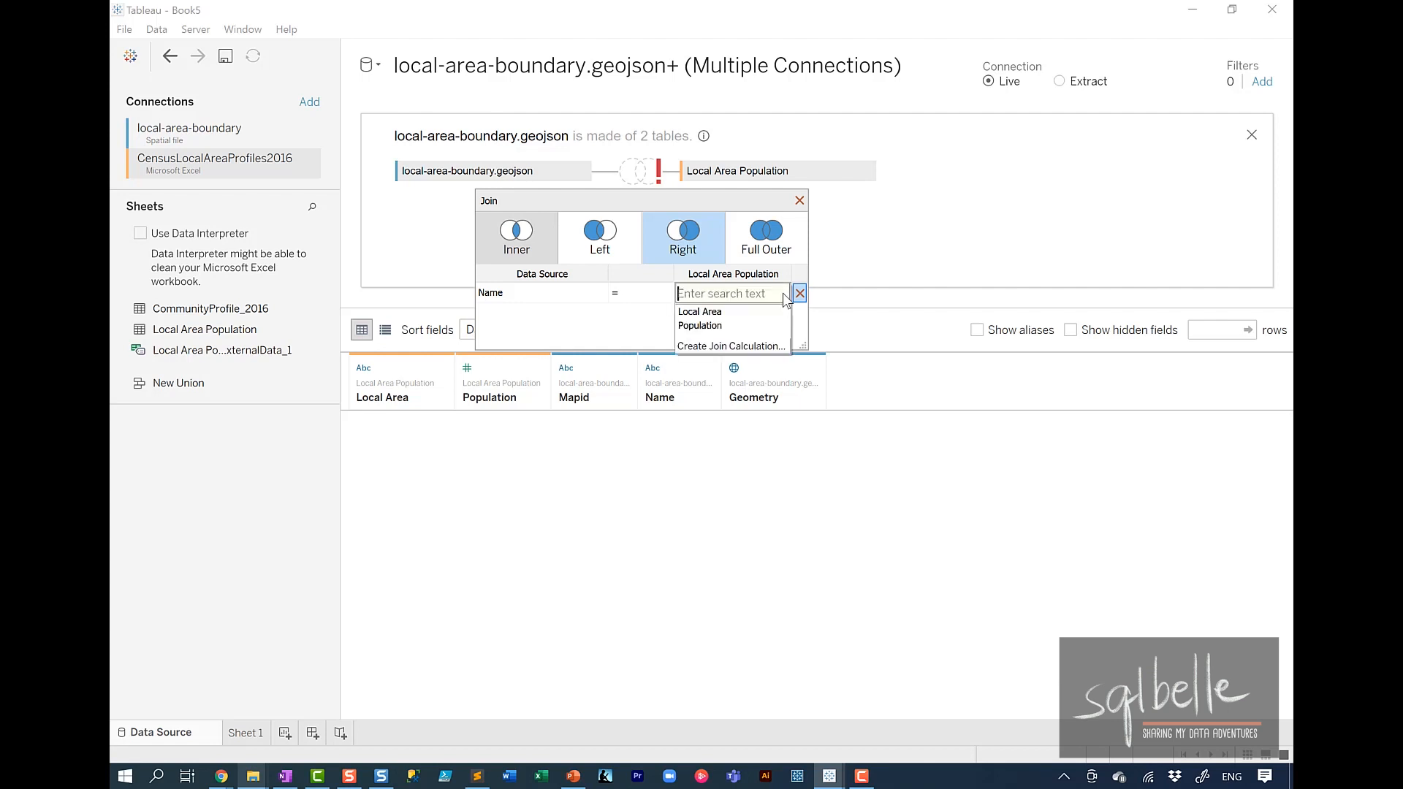
key(Escape)
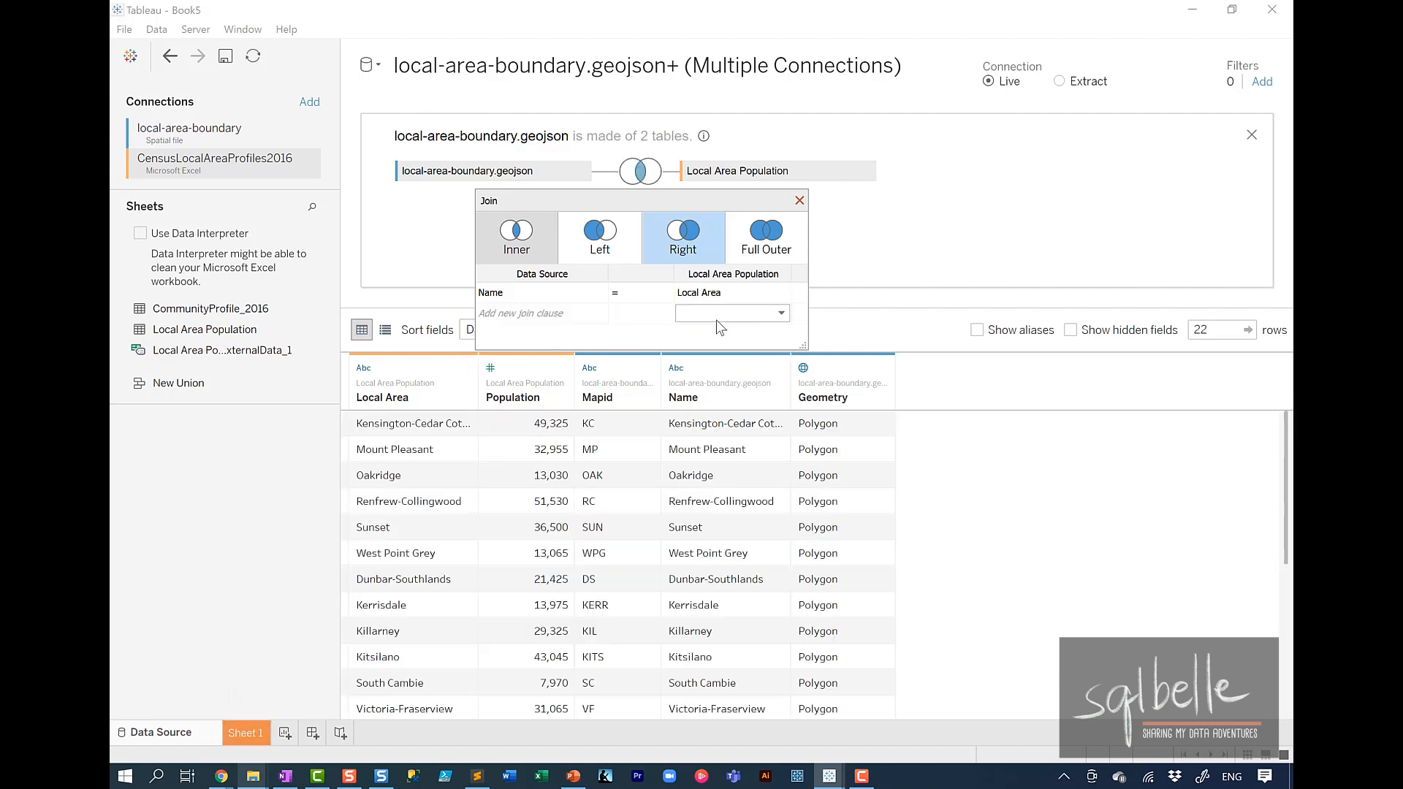
click(615, 248)
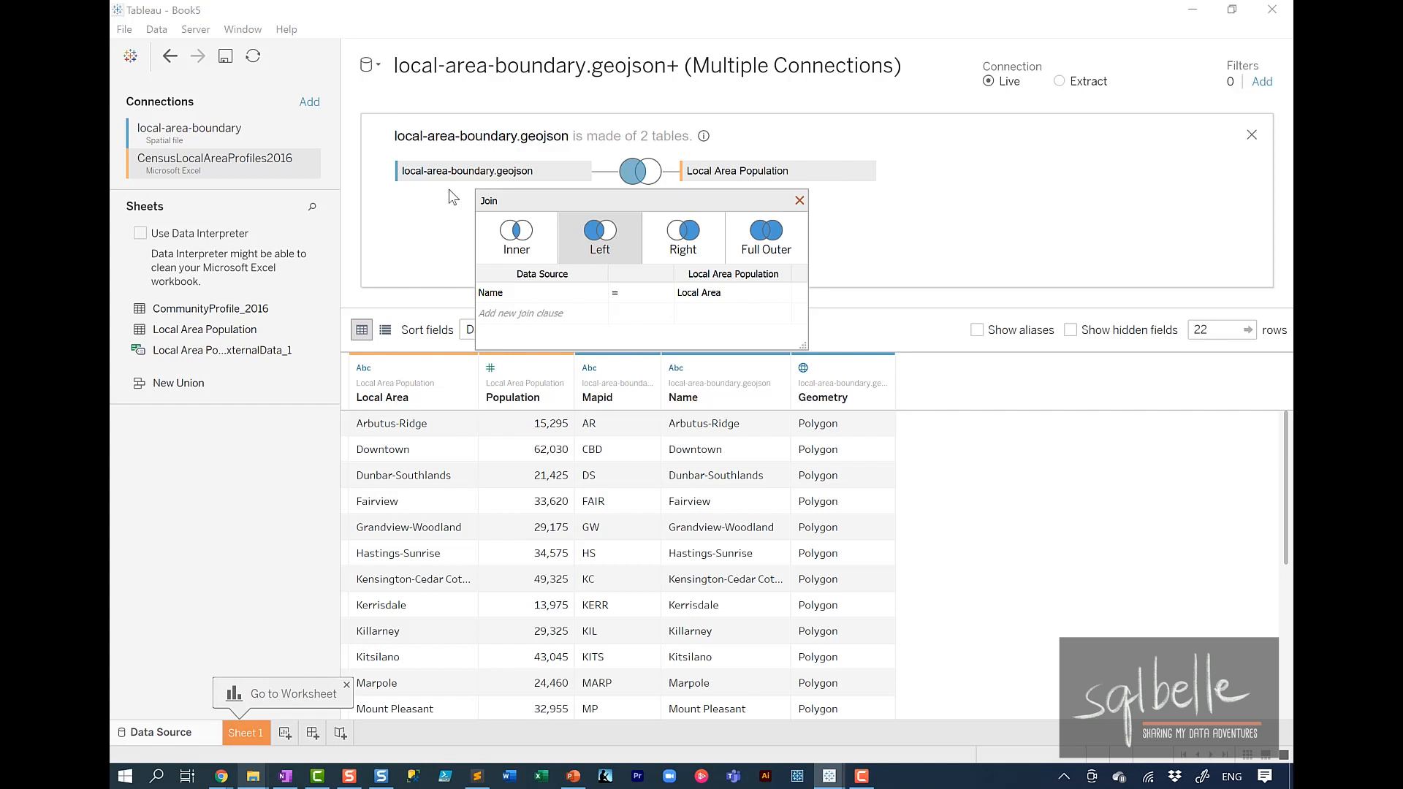
click(951, 281)
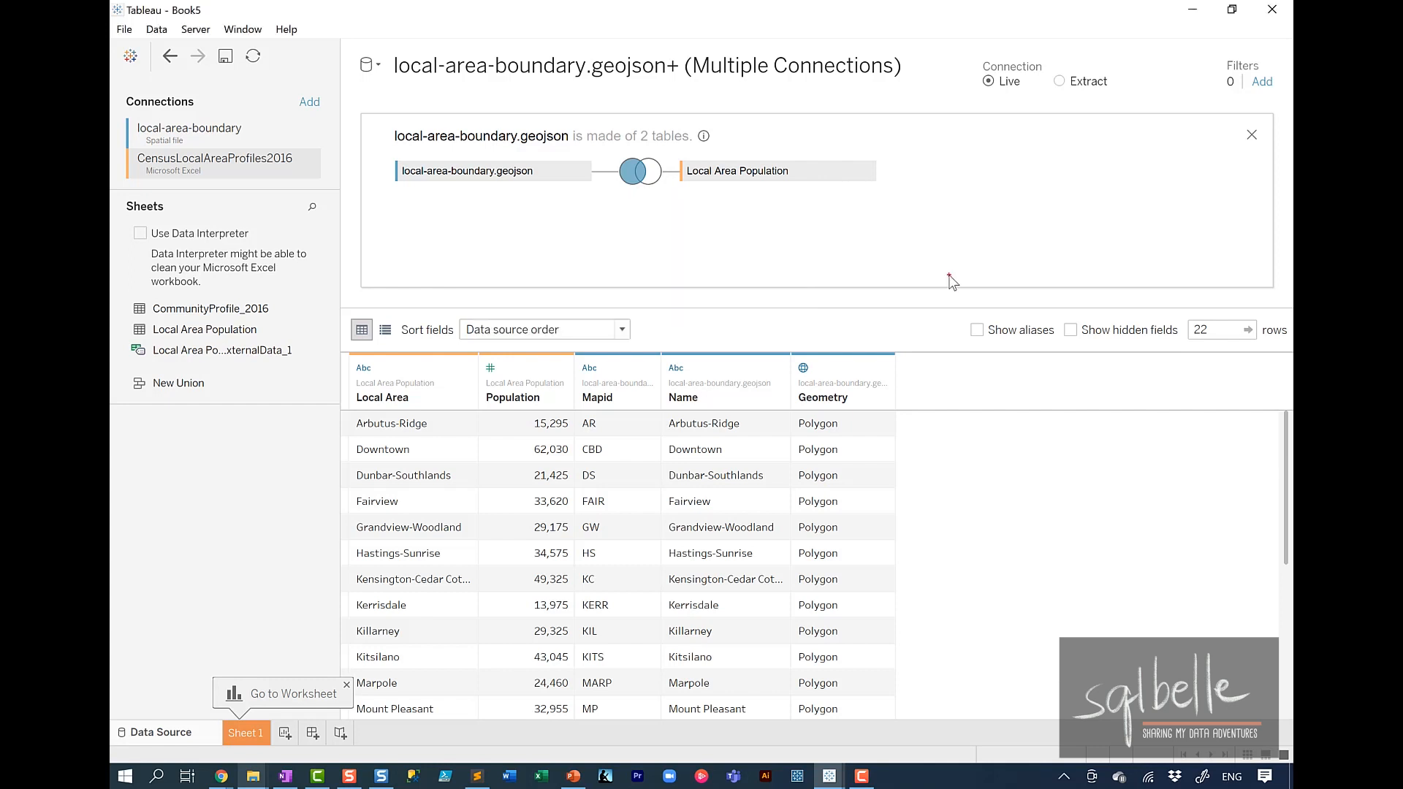
- Hide the Local Area field from the Local Area Population table and return to the data source's logical layer
mouse_move(426, 368)
mouse_down()
mouse_move(388, 349)
mouse_move(395, 372)
mouse_up()
mouse_move(745, 368)
mouse_down()
mouse_move(667, 468)
mouse_move(760, 383)
mouse_up()
right_click(414, 401)
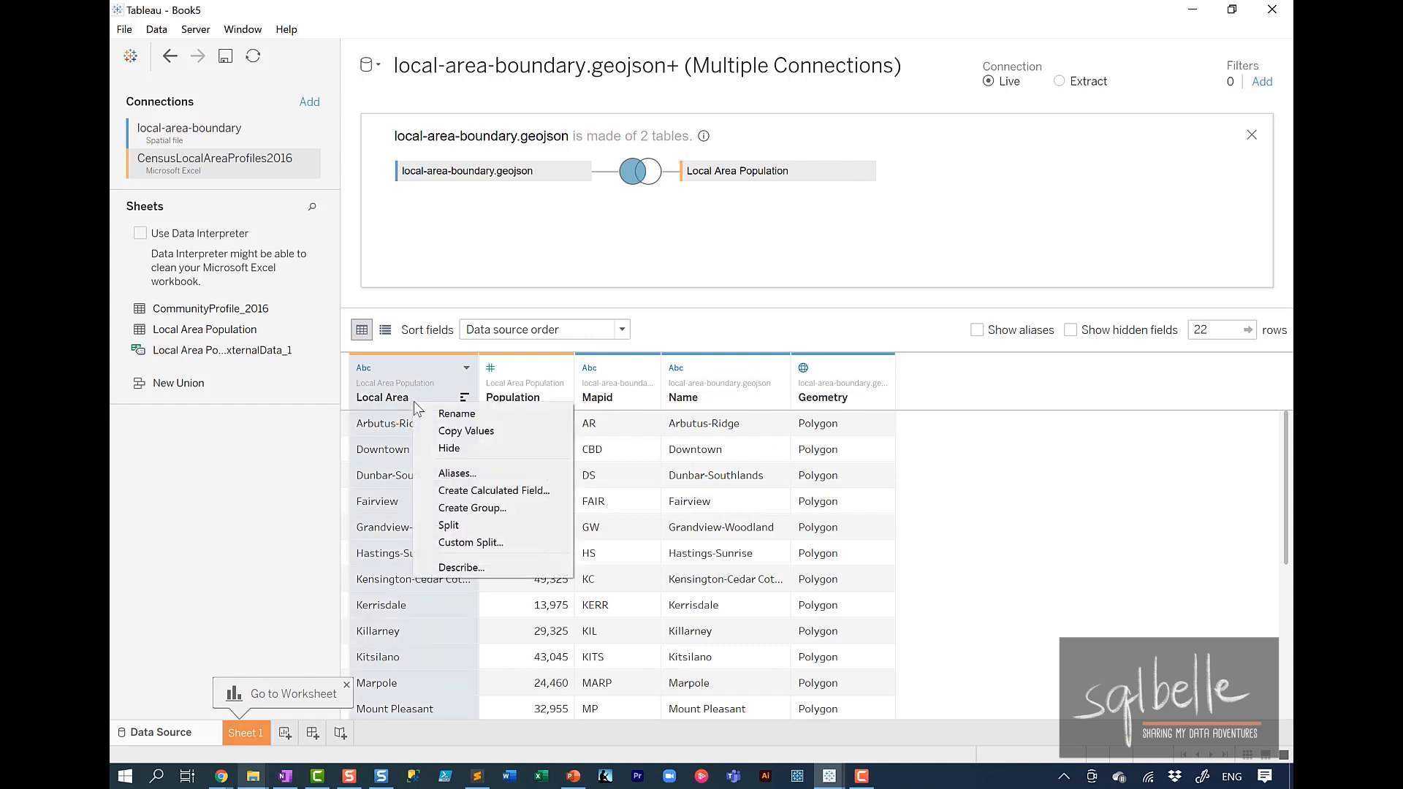
click(448, 448)
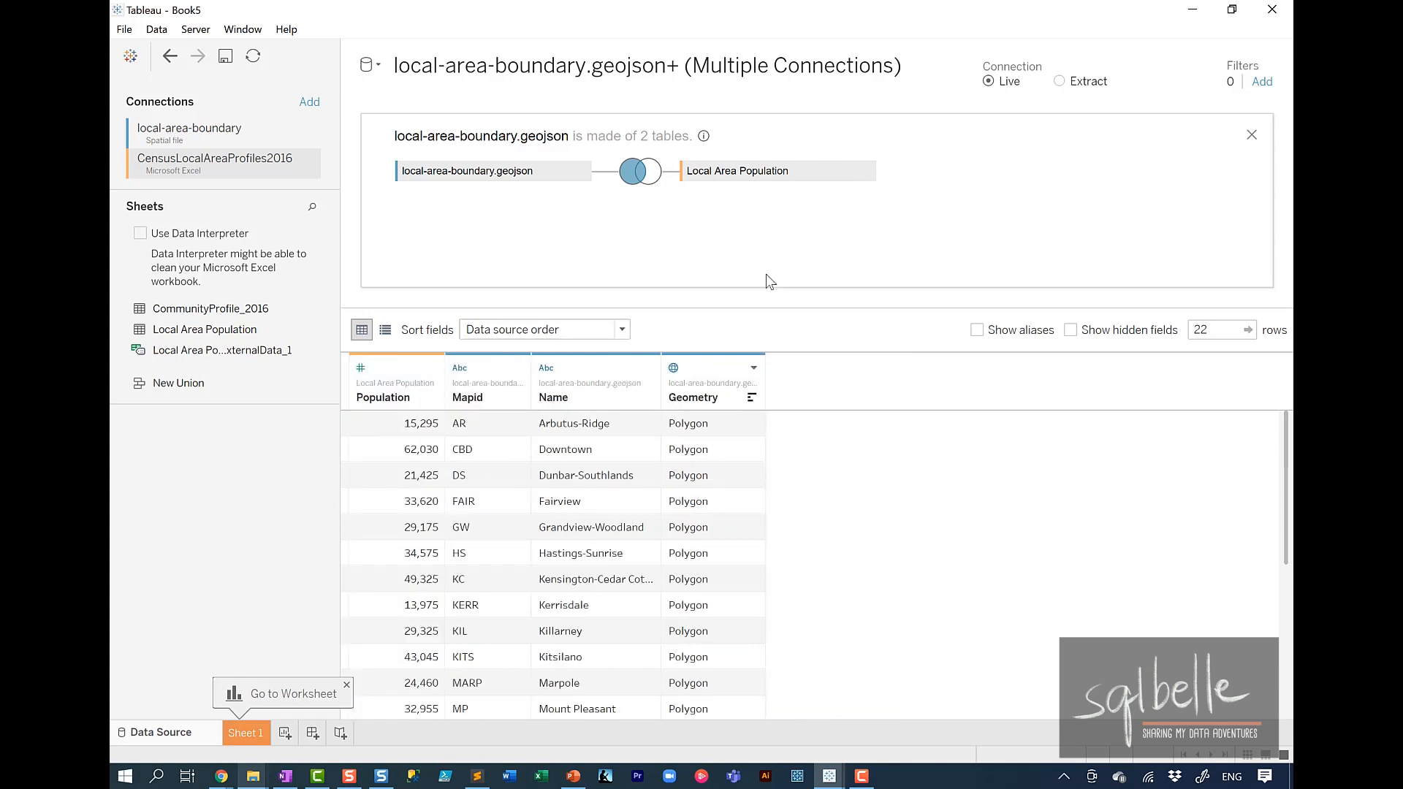
click(1250, 136)
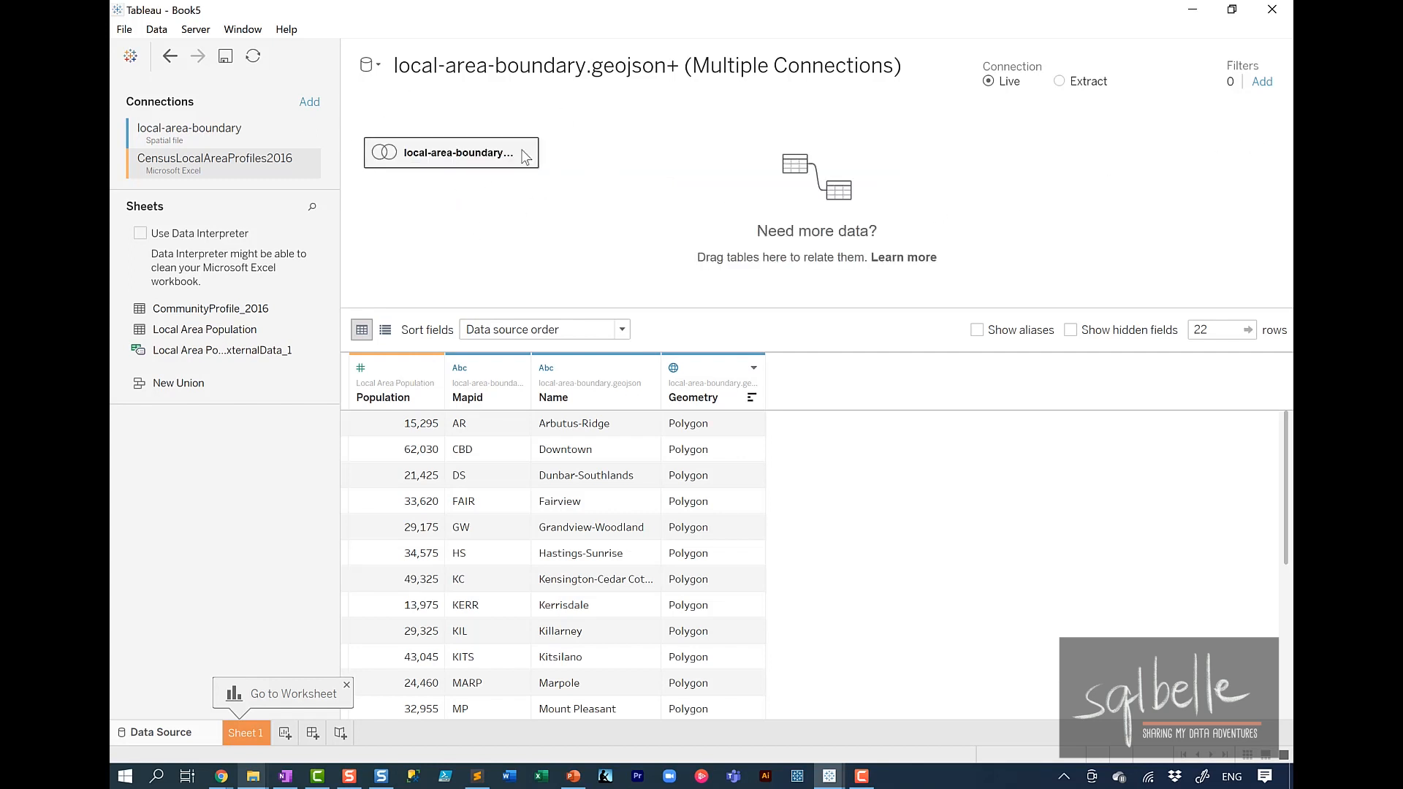
mouse_move(482, 152)
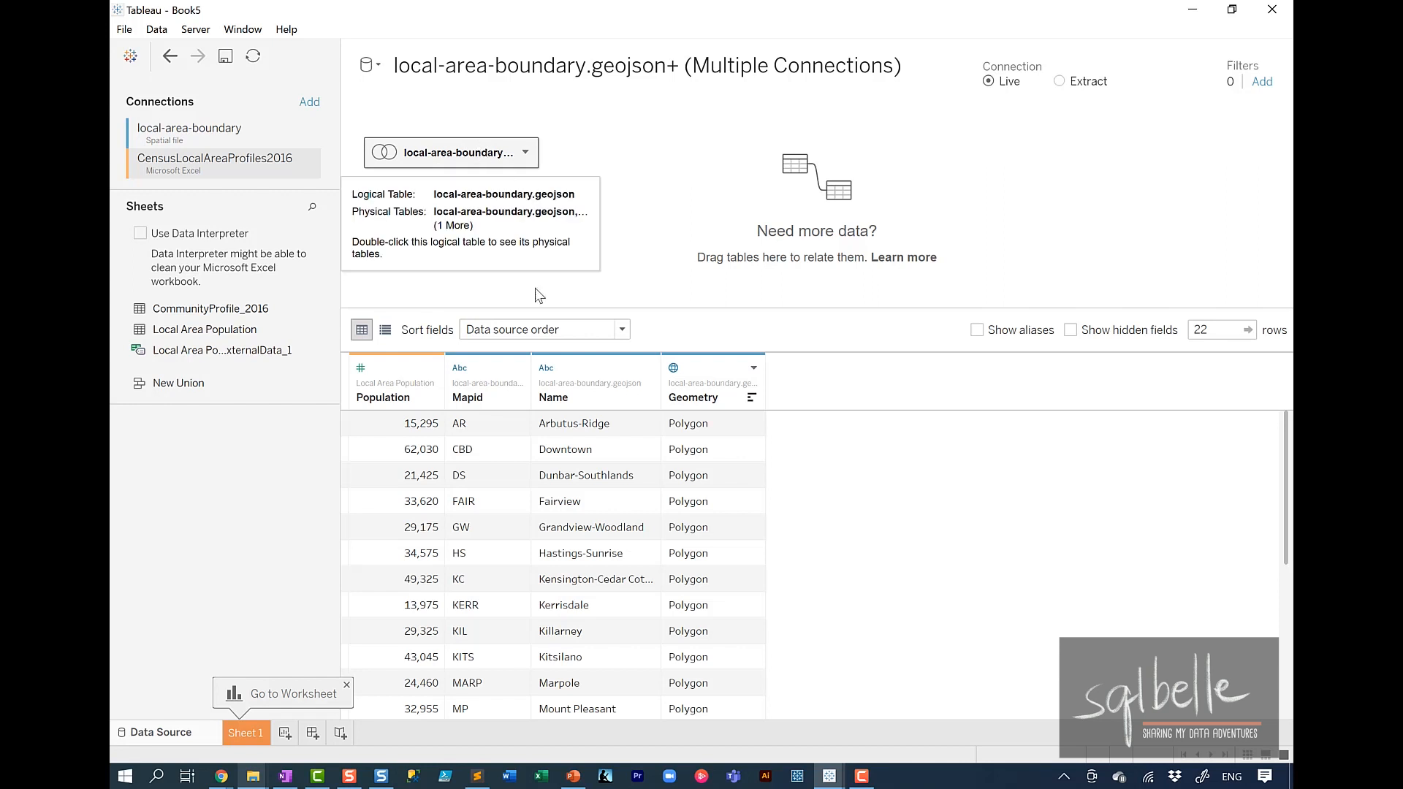
mouse_move(683, 367)
mouse_down()
mouse_move(455, 410)
mouse_move(708, 363)
mouse_up()
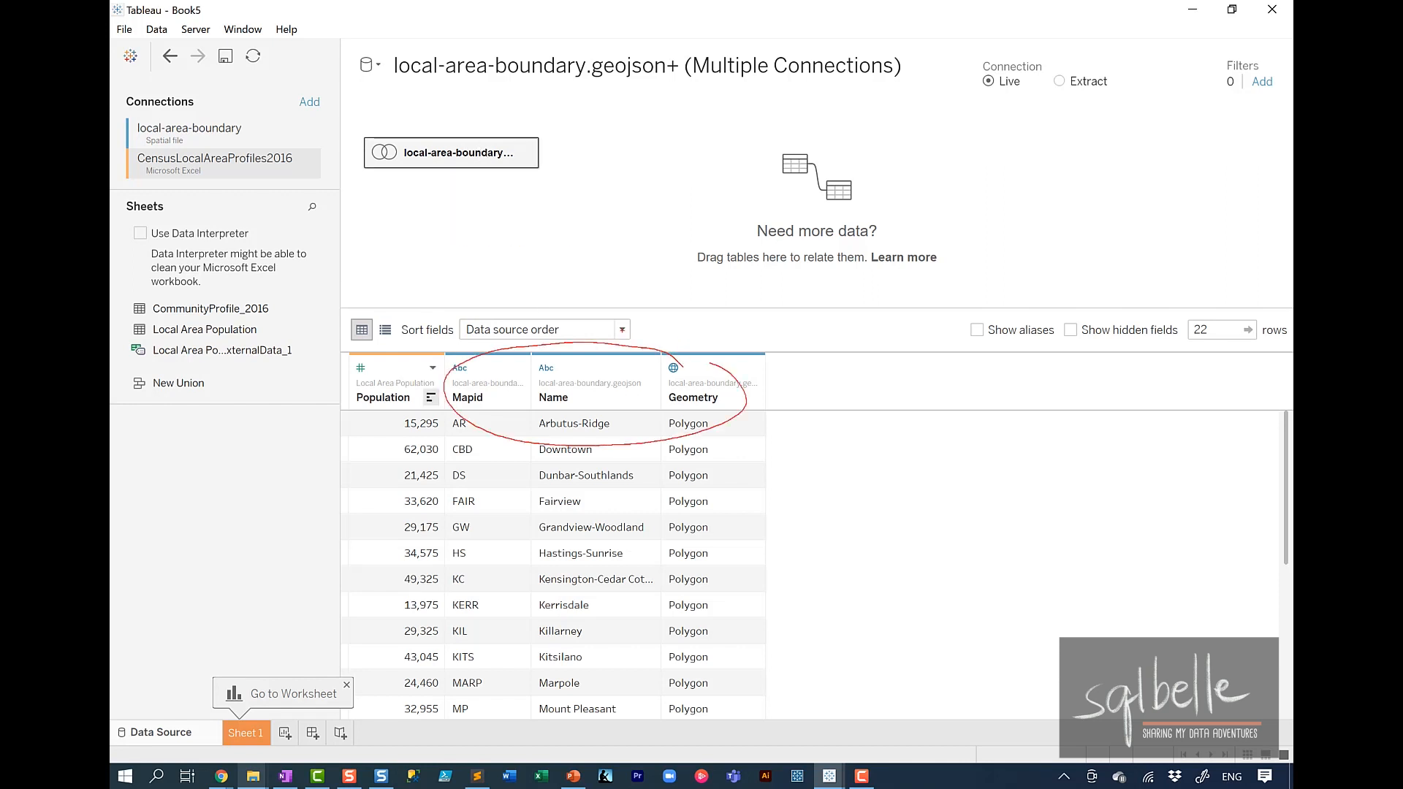
mouse_move(471, 245)
mouse_down()
mouse_move(374, 401)
mouse_move(388, 393)
mouse_up()
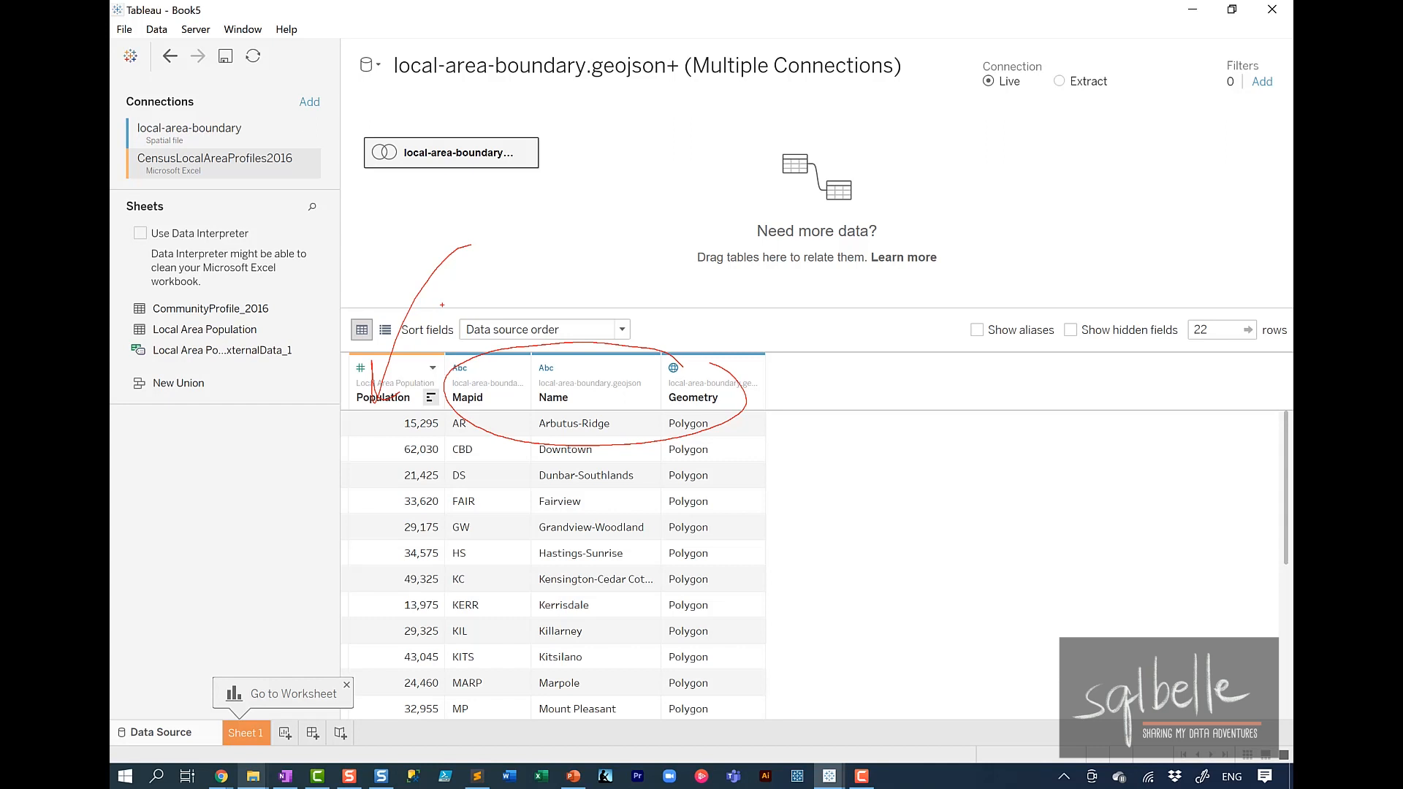
key(Escape)
- Relate parks.geojson from the local-area-boundary connection to the local-area-boundary.geojson logical table, matching Name to Neighbourhoodname
click(233, 137)
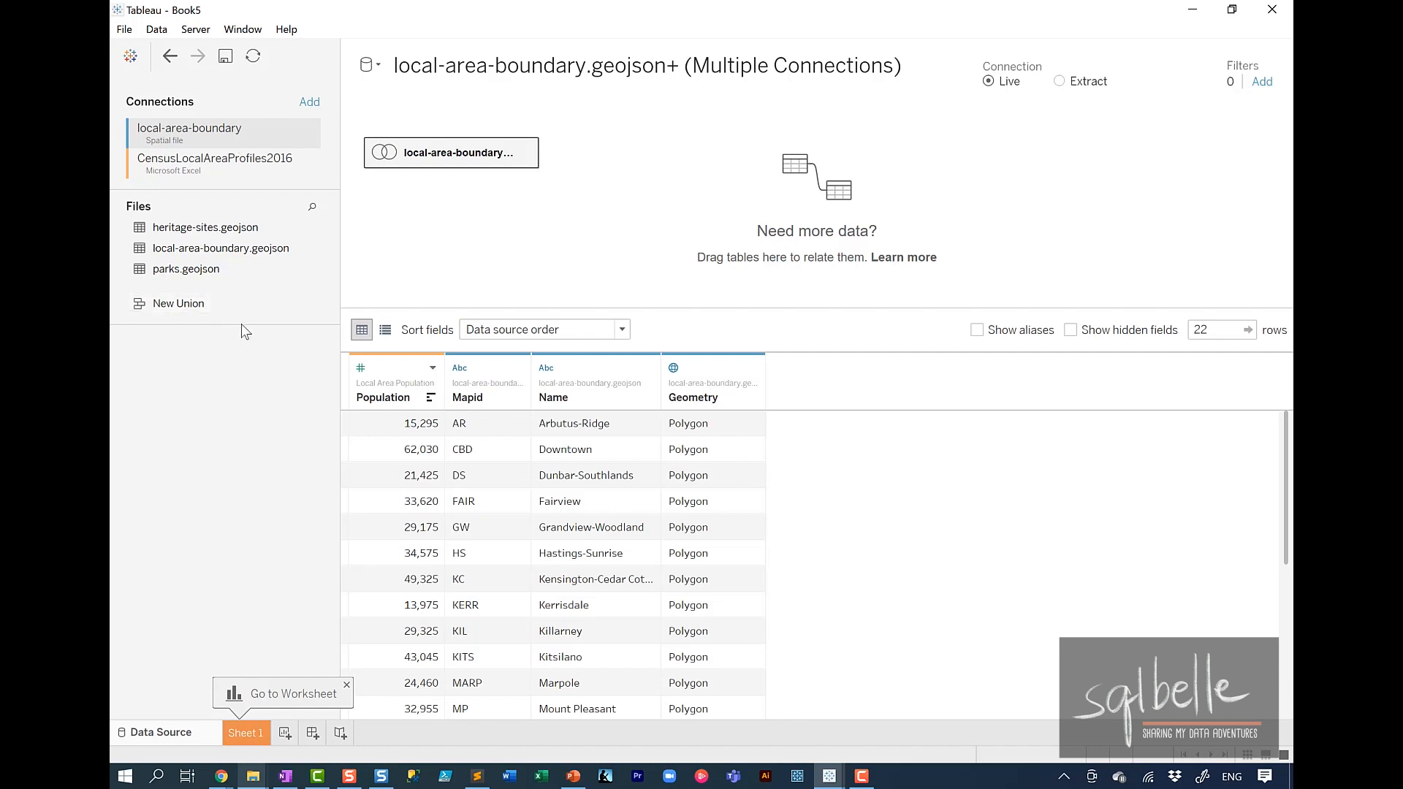
drag(219, 272, 609, 168)
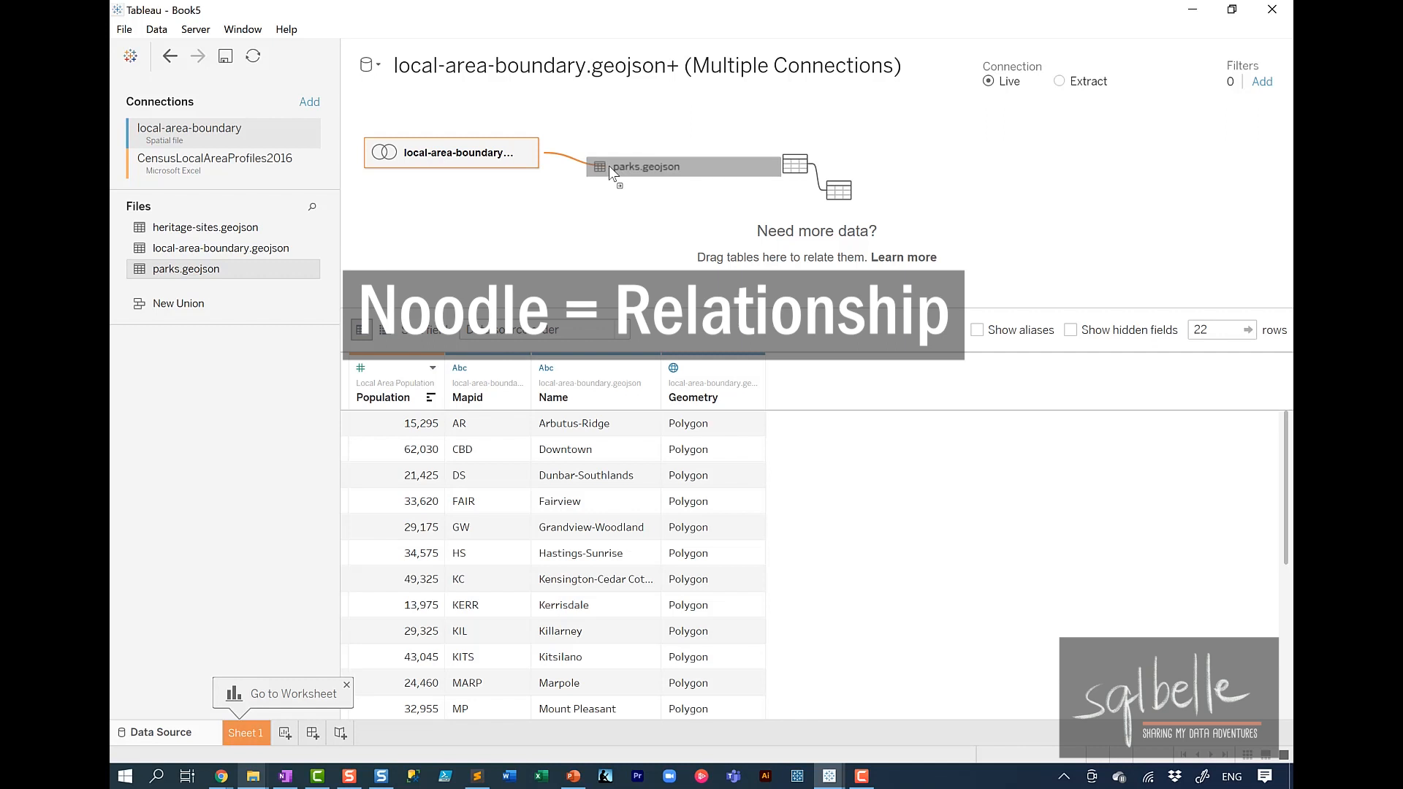
drag(609, 170, 235, 385)
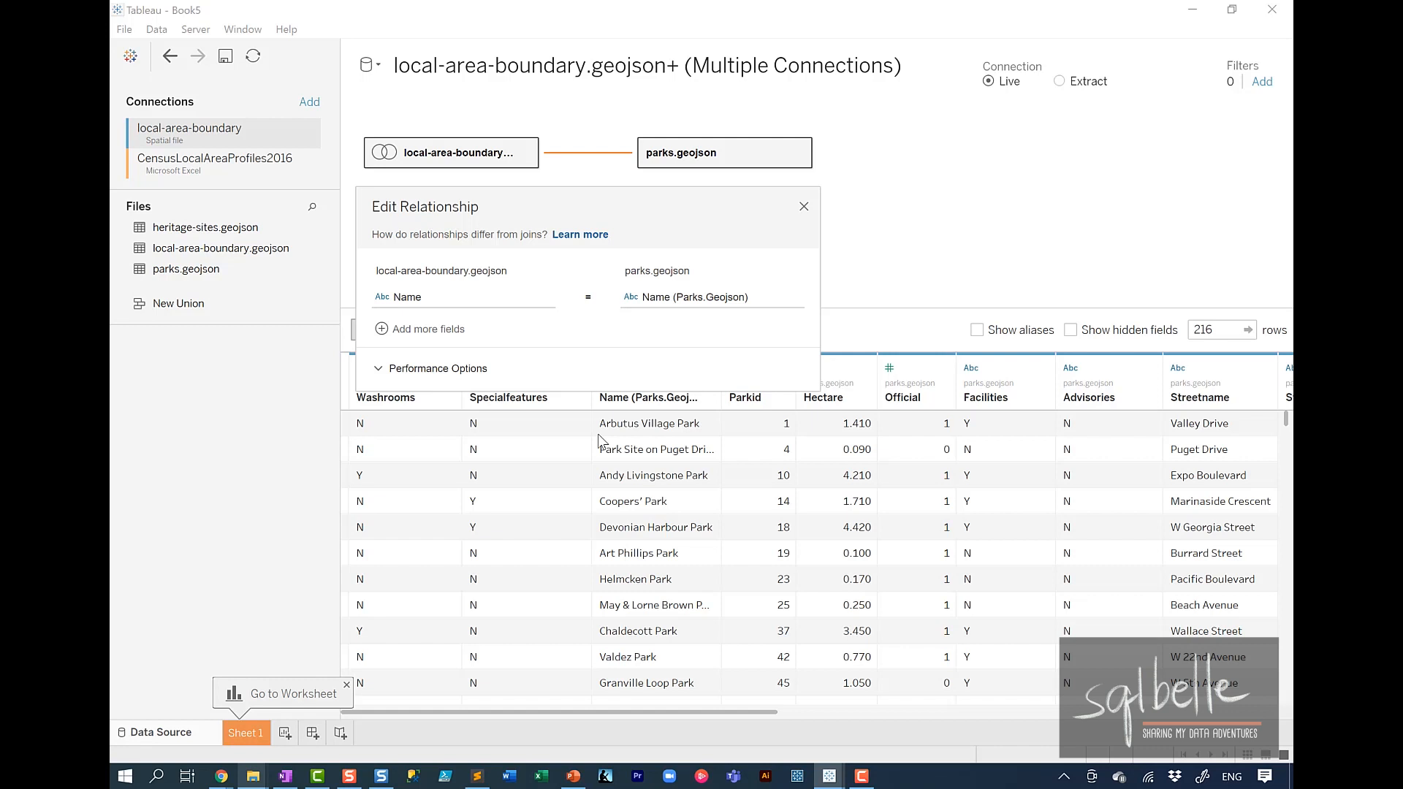
click(740, 306)
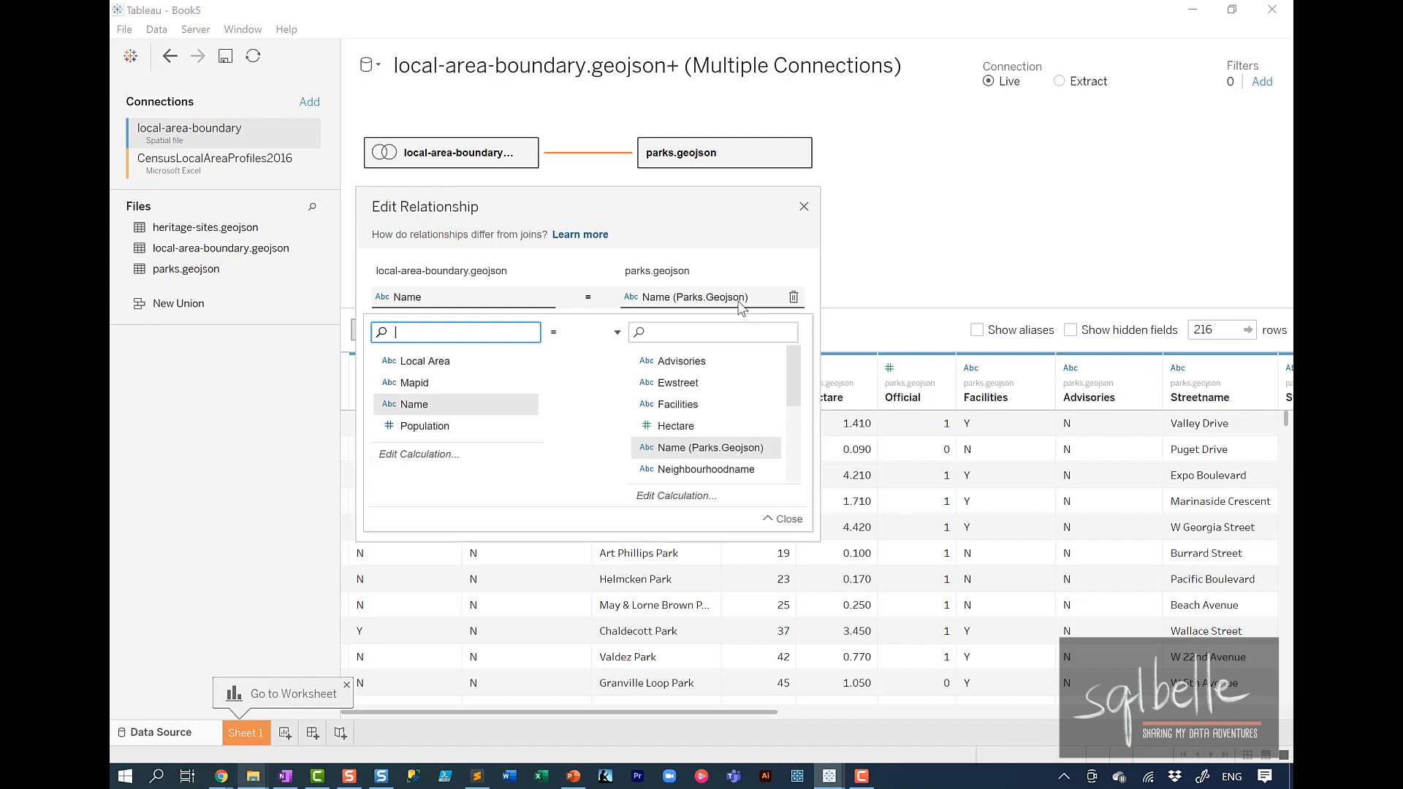
click(743, 469)
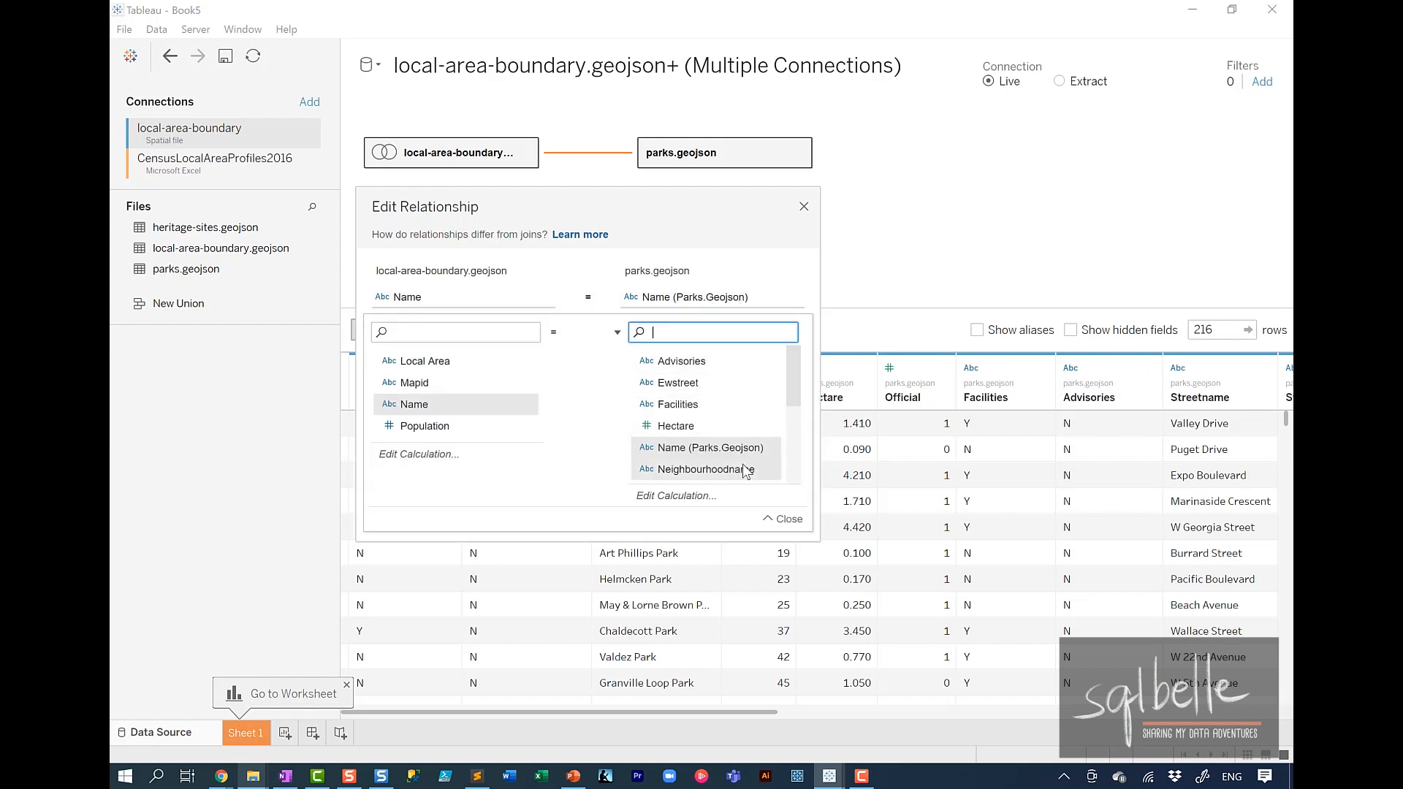
click(804, 206)
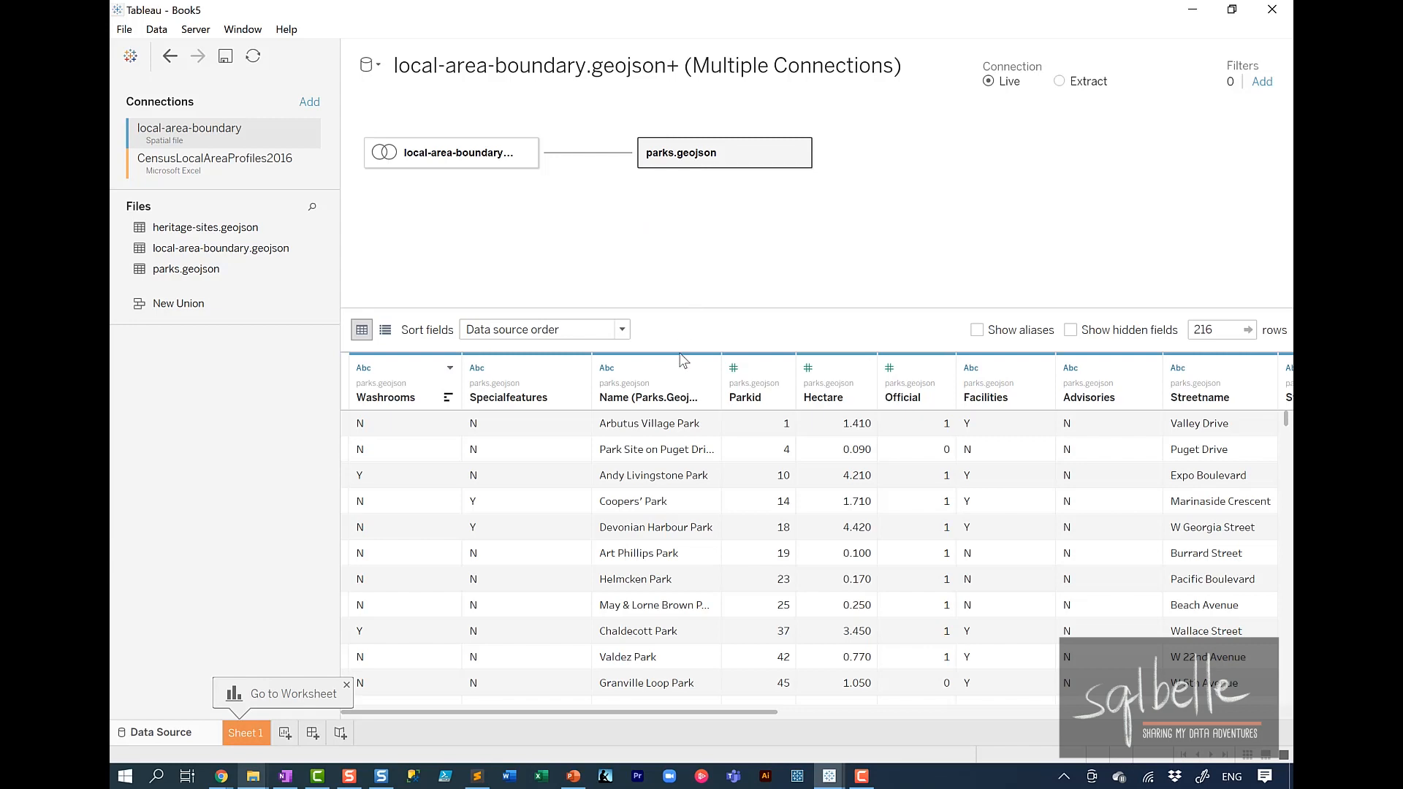
- Review the joined physical tables and fields inside the local-area-boundary.geojson logical table, and return to the logical layer
drag(632, 712, 310, 726)
mouse_move(432, 157)
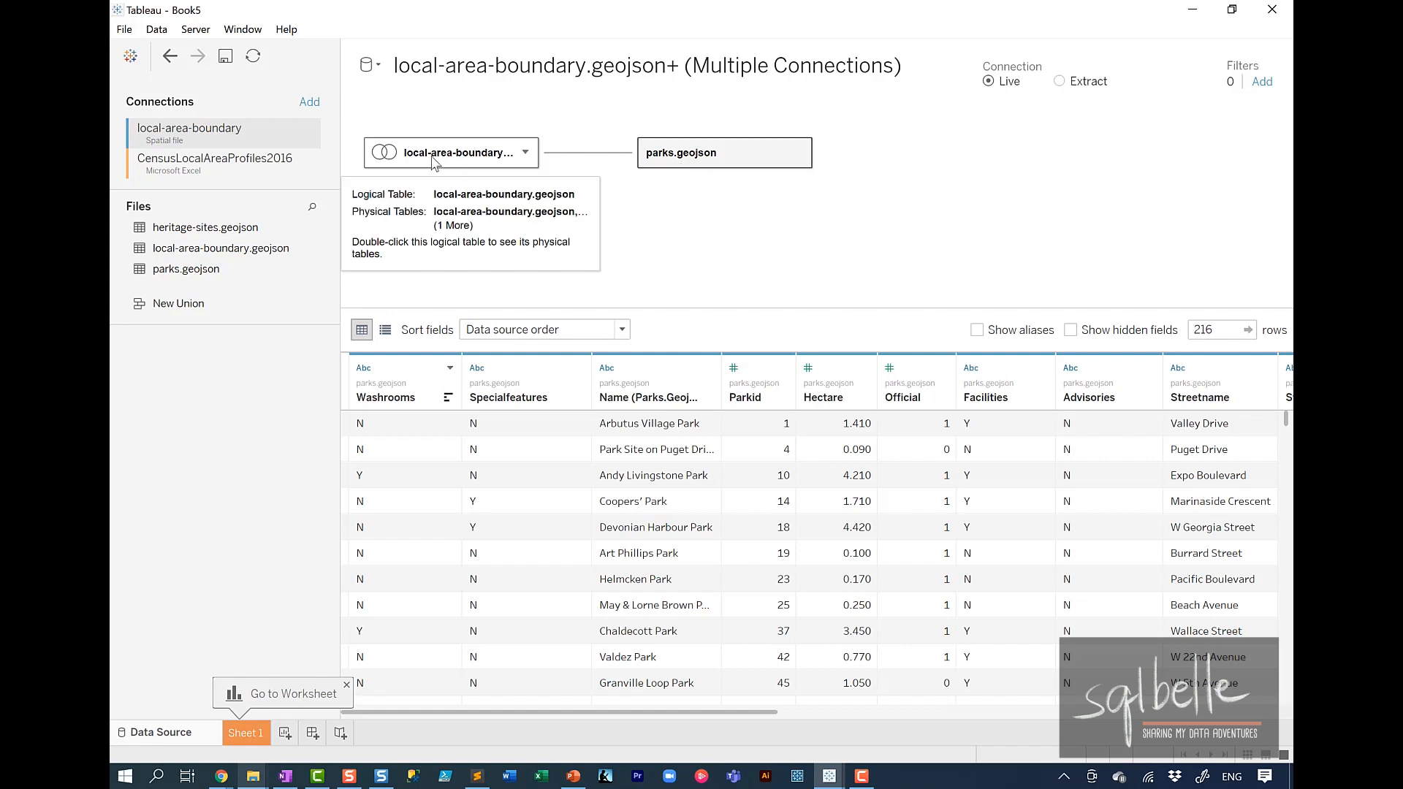
double_click(432, 157)
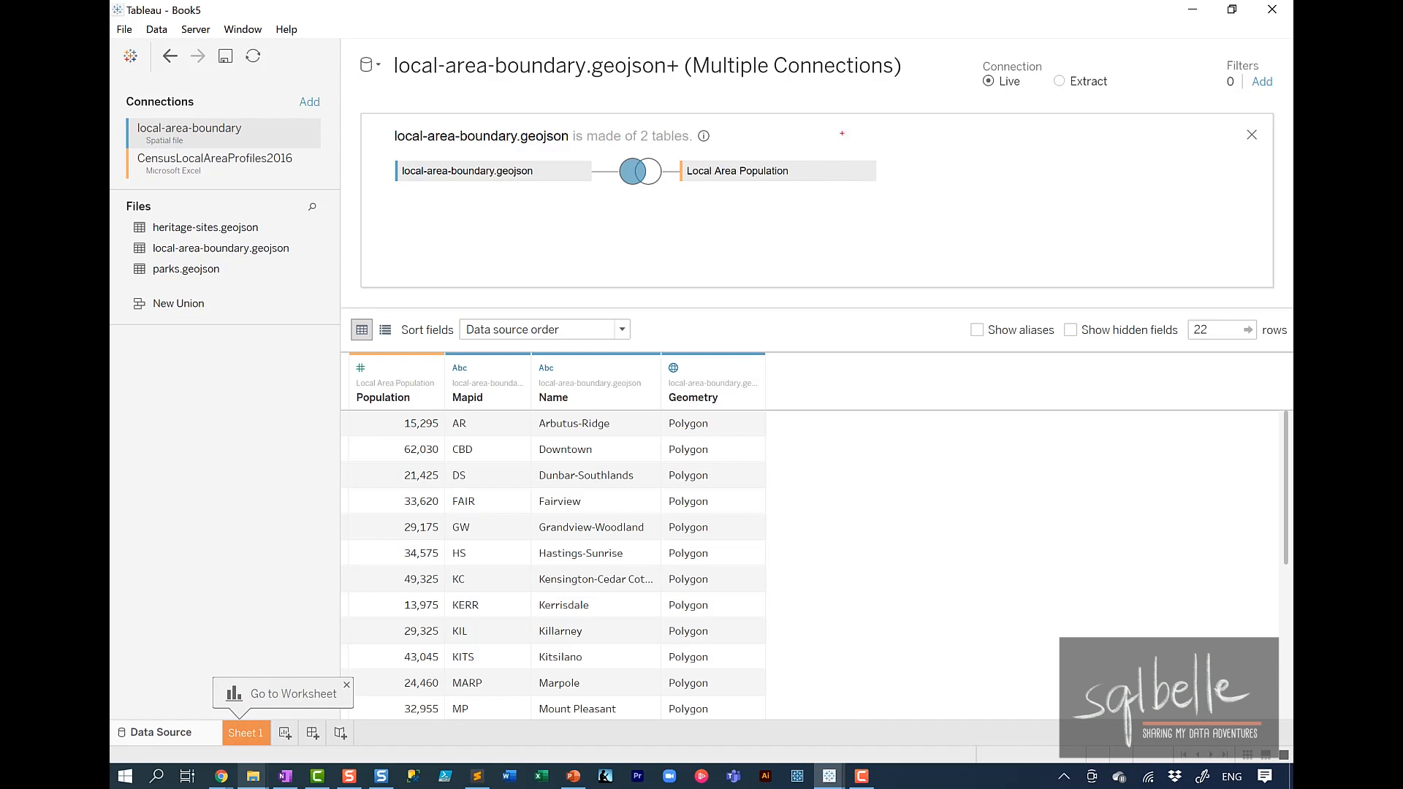
mouse_move(830, 136)
mouse_down()
mouse_move(752, 226)
mouse_move(798, 136)
mouse_up()
mouse_move(699, 209)
mouse_down()
mouse_move(622, 230)
mouse_move(376, 350)
mouse_up()
drag(385, 308, 402, 343)
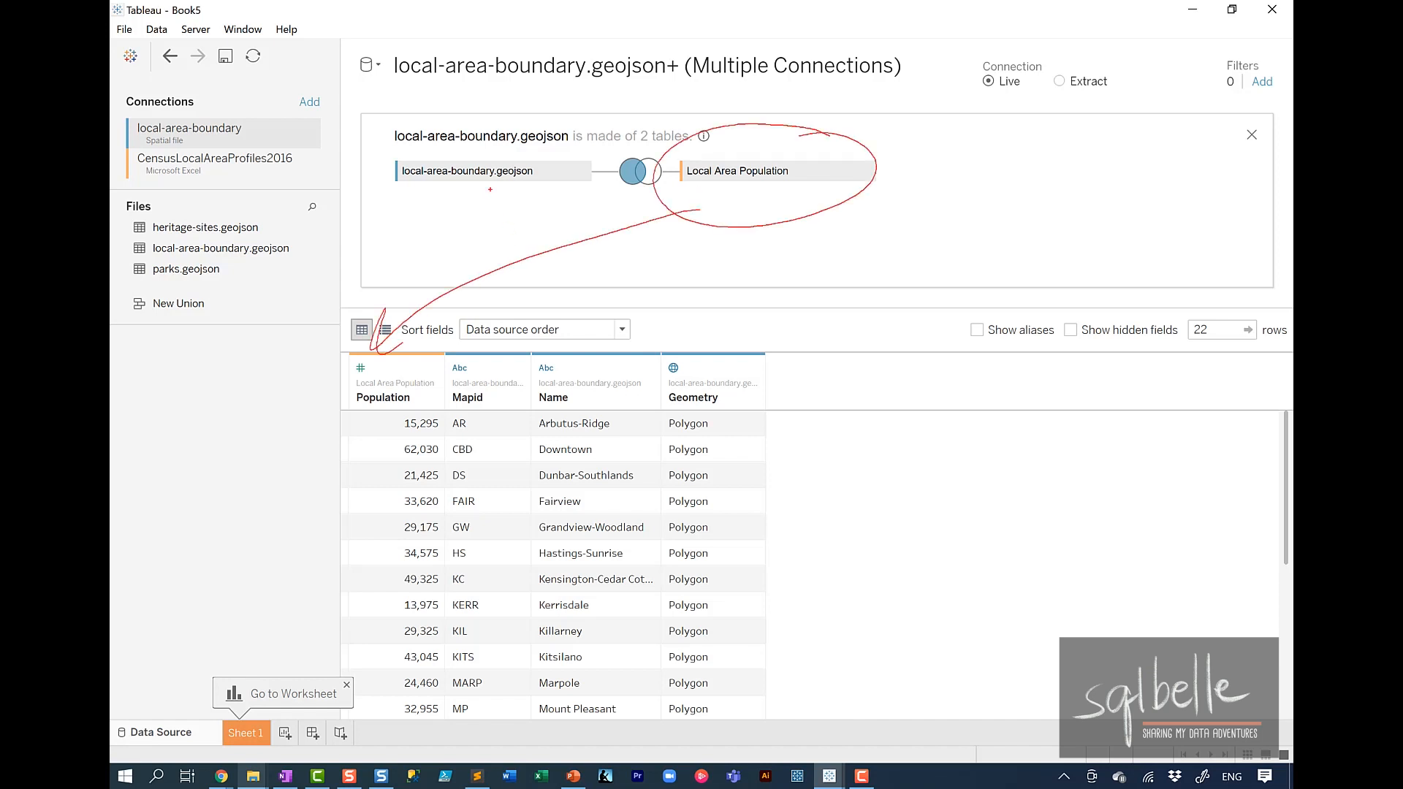
mouse_move(490, 189)
mouse_down()
mouse_move(650, 357)
mouse_move(650, 315)
mouse_up()
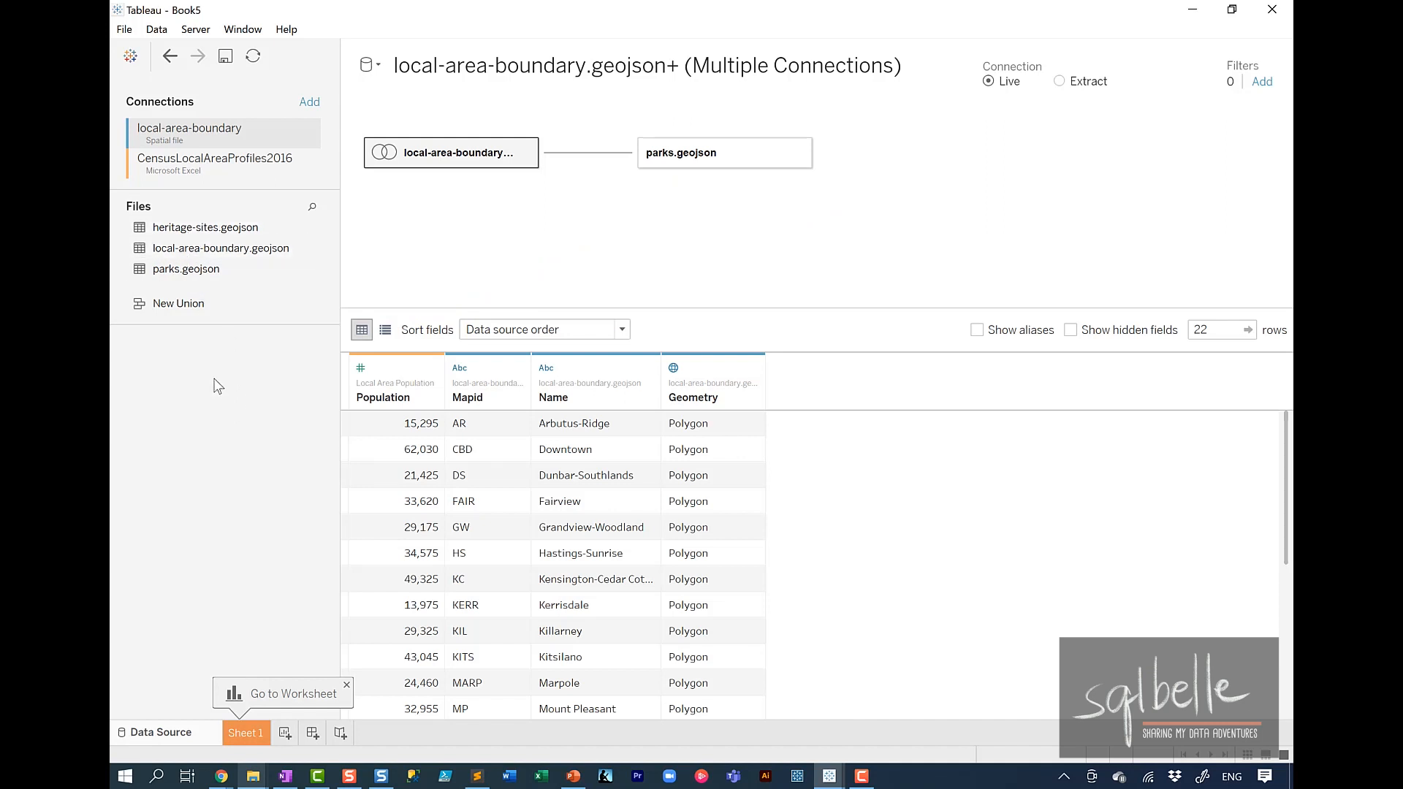
- Relate heritage-sites.geojson to the local-area-boundary.geojson logical table, matching Name to Localarea
drag(212, 227, 631, 290)
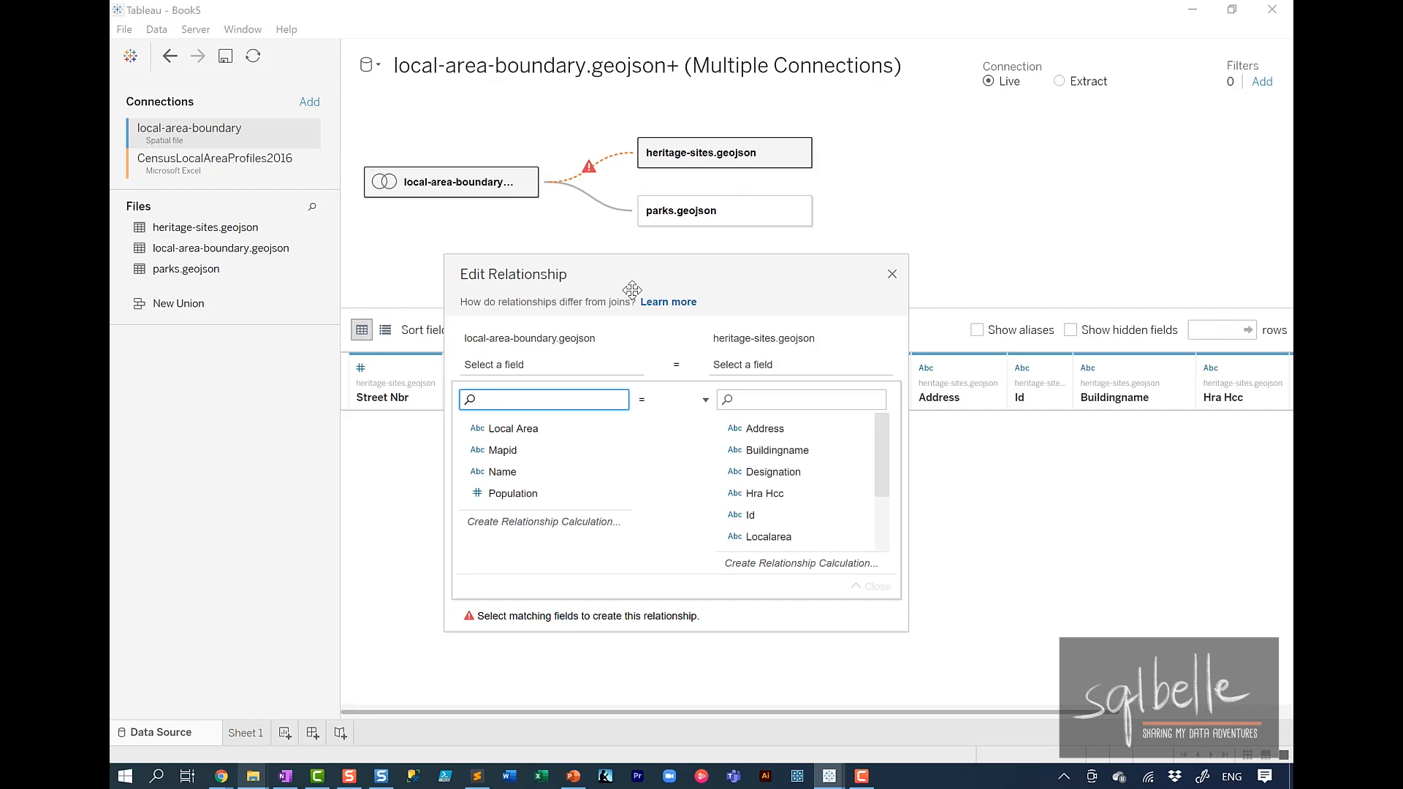
click(527, 477)
drag(883, 457, 883, 484)
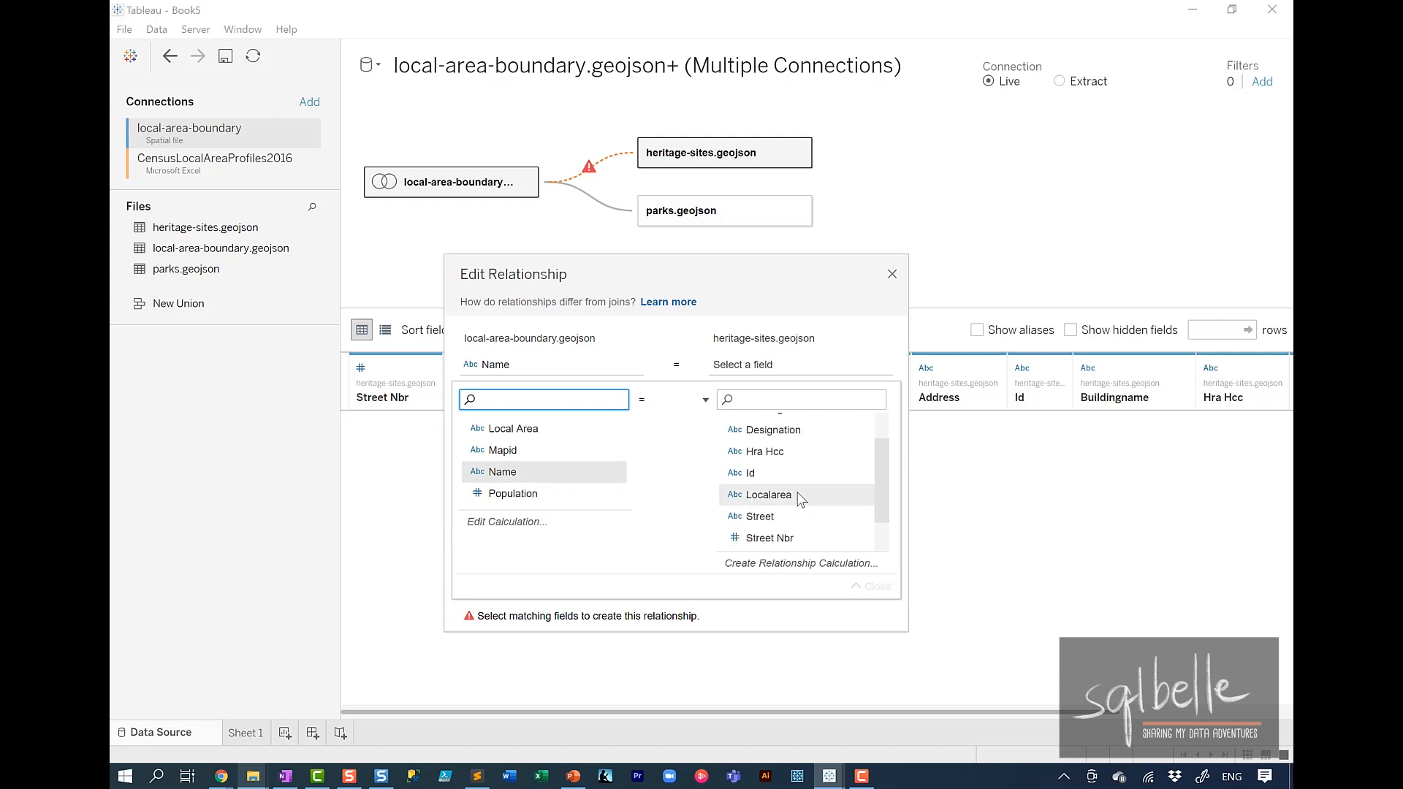
click(798, 493)
click(768, 494)
click(891, 275)
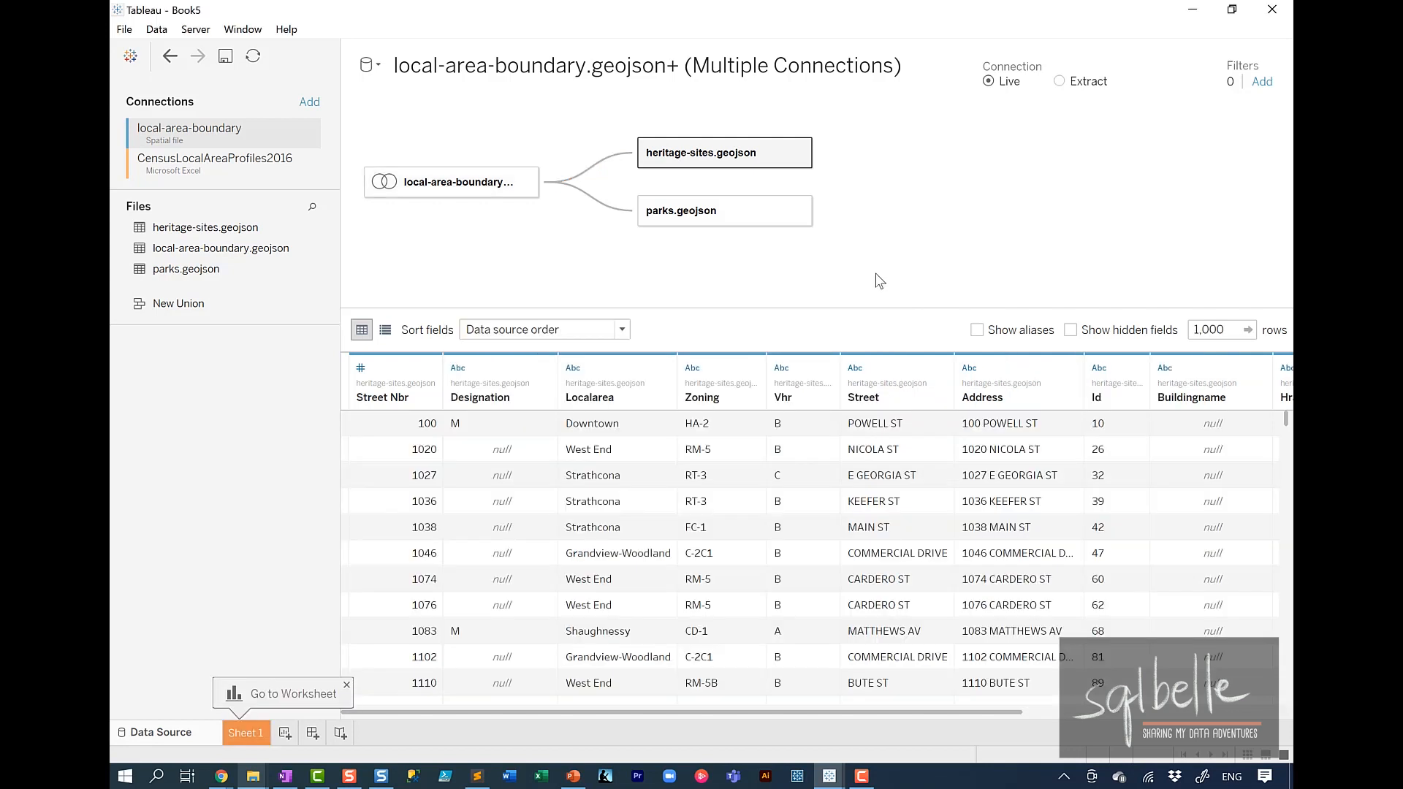
- Map the local-area-boundary.geojson Geometry on Sheet 1, coloured by Population with Name as the level of detail
click(245, 734)
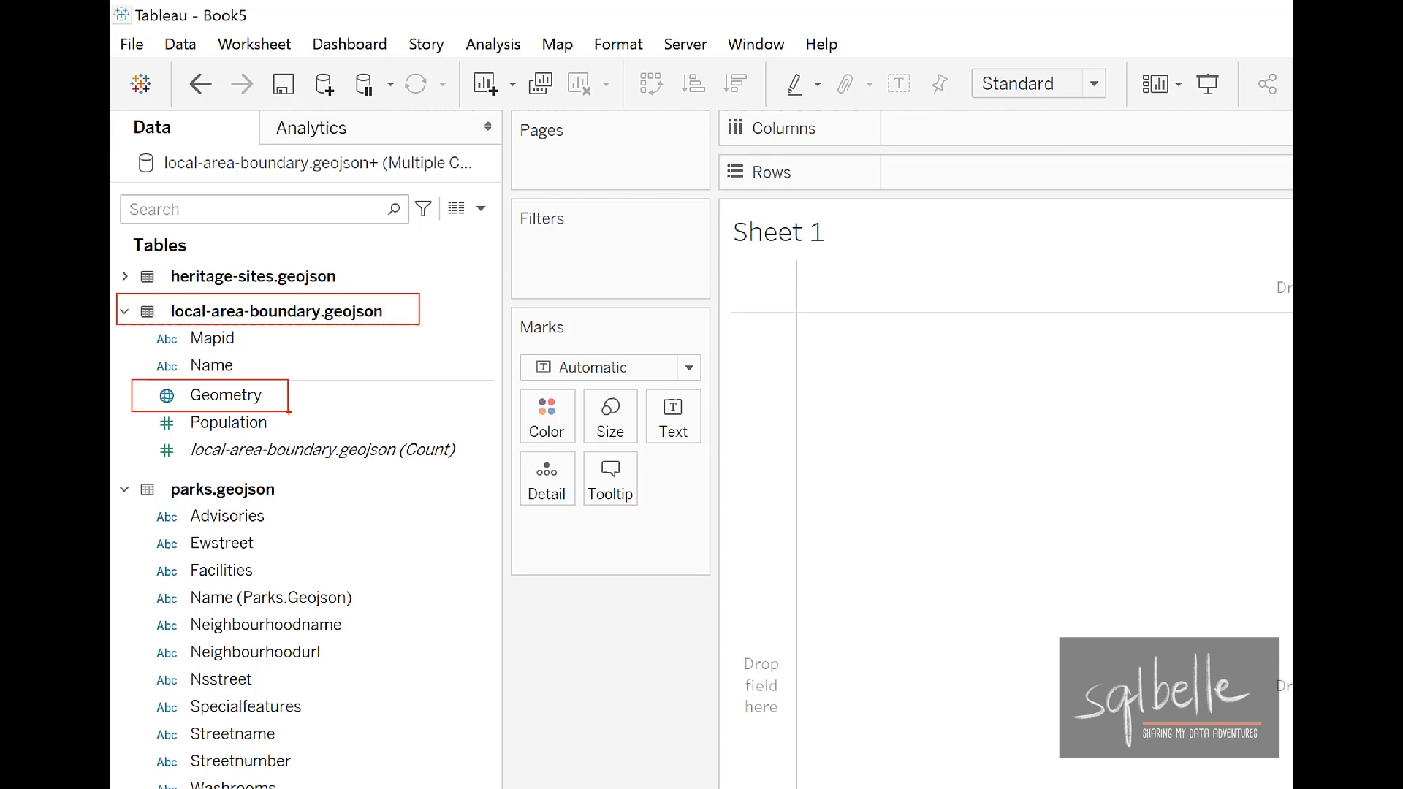
double_click(275, 394)
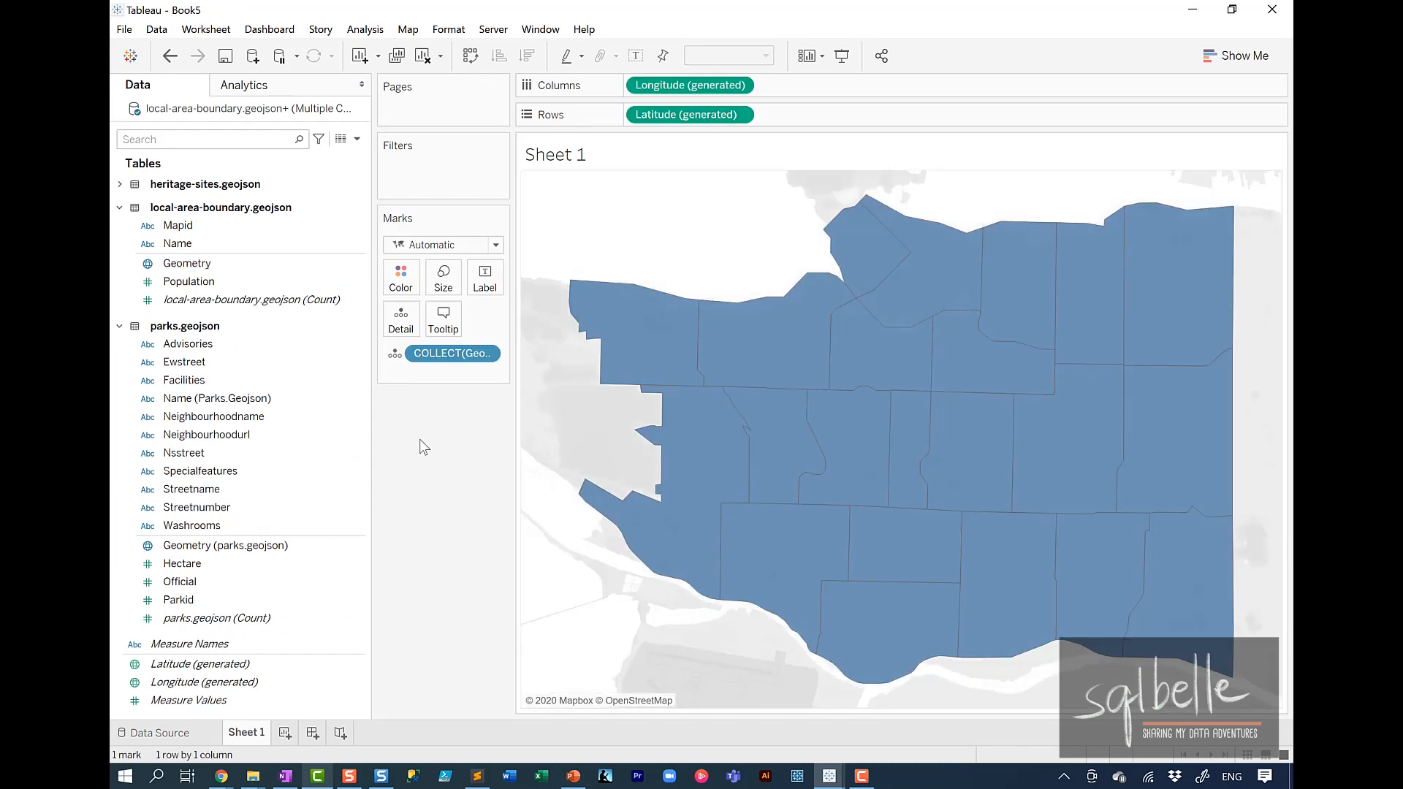
drag(212, 282, 402, 277)
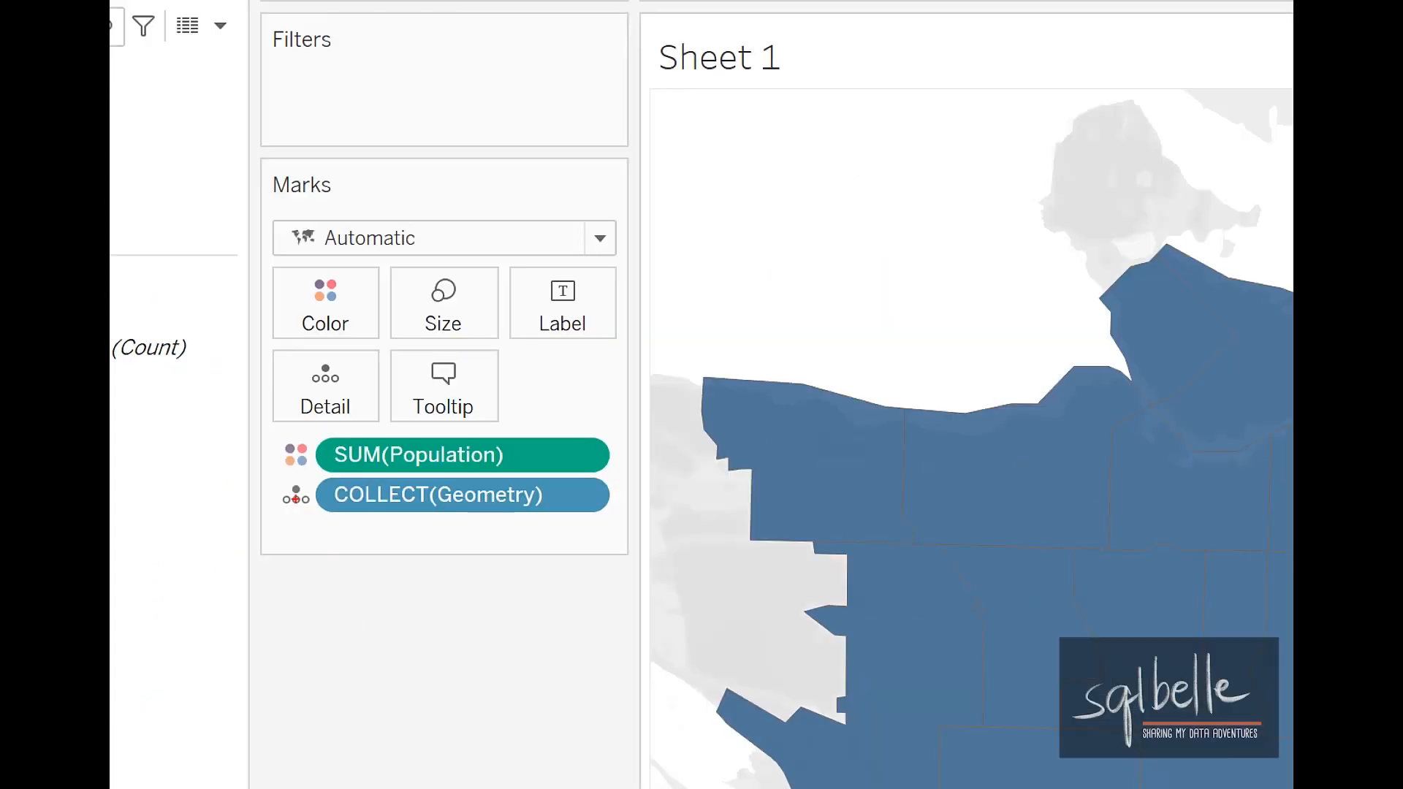
mouse_move(268, 474)
mouse_down()
mouse_move(456, 522)
mouse_move(631, 523)
mouse_up()
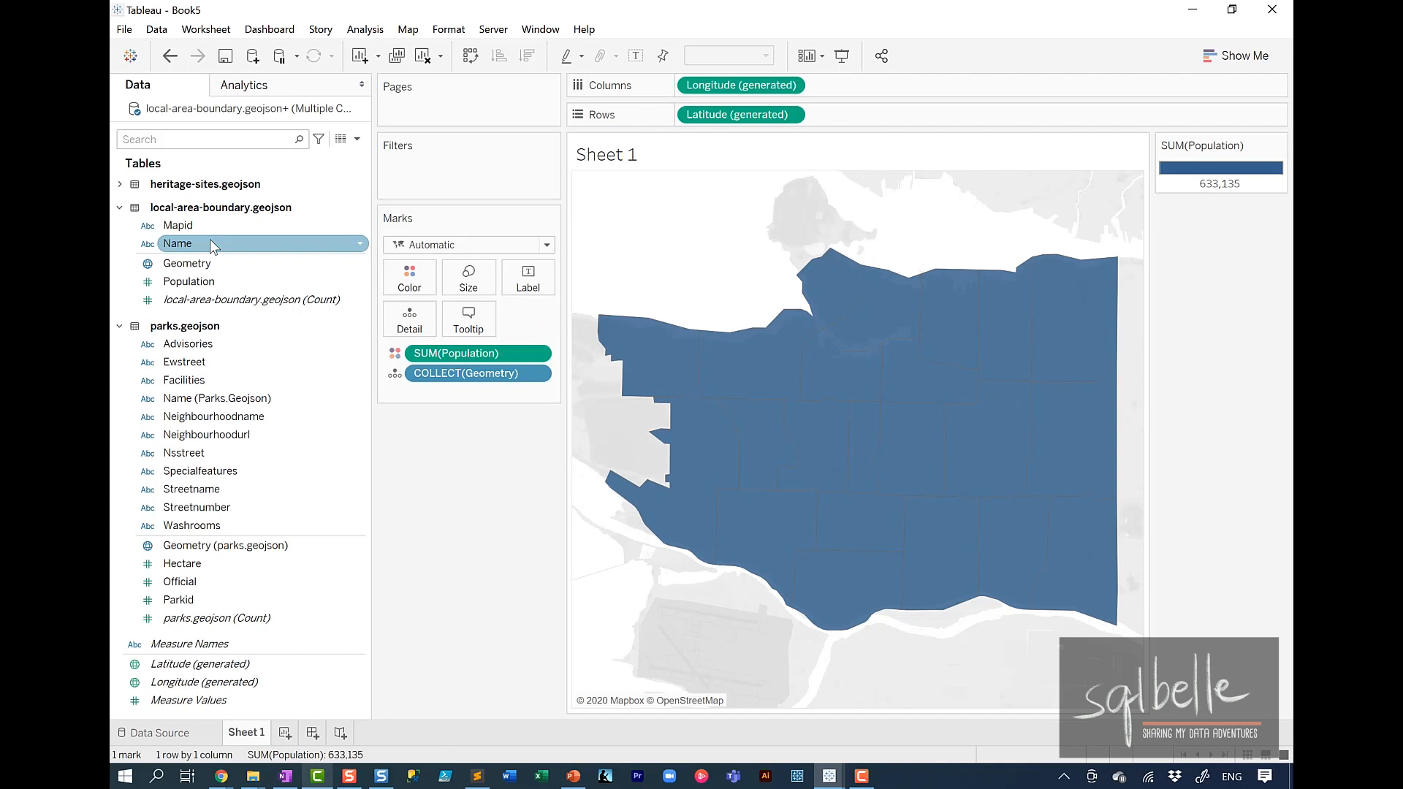
mouse_move(211, 243)
mouse_down()
mouse_move(325, 307)
mouse_move(409, 319)
mouse_up()
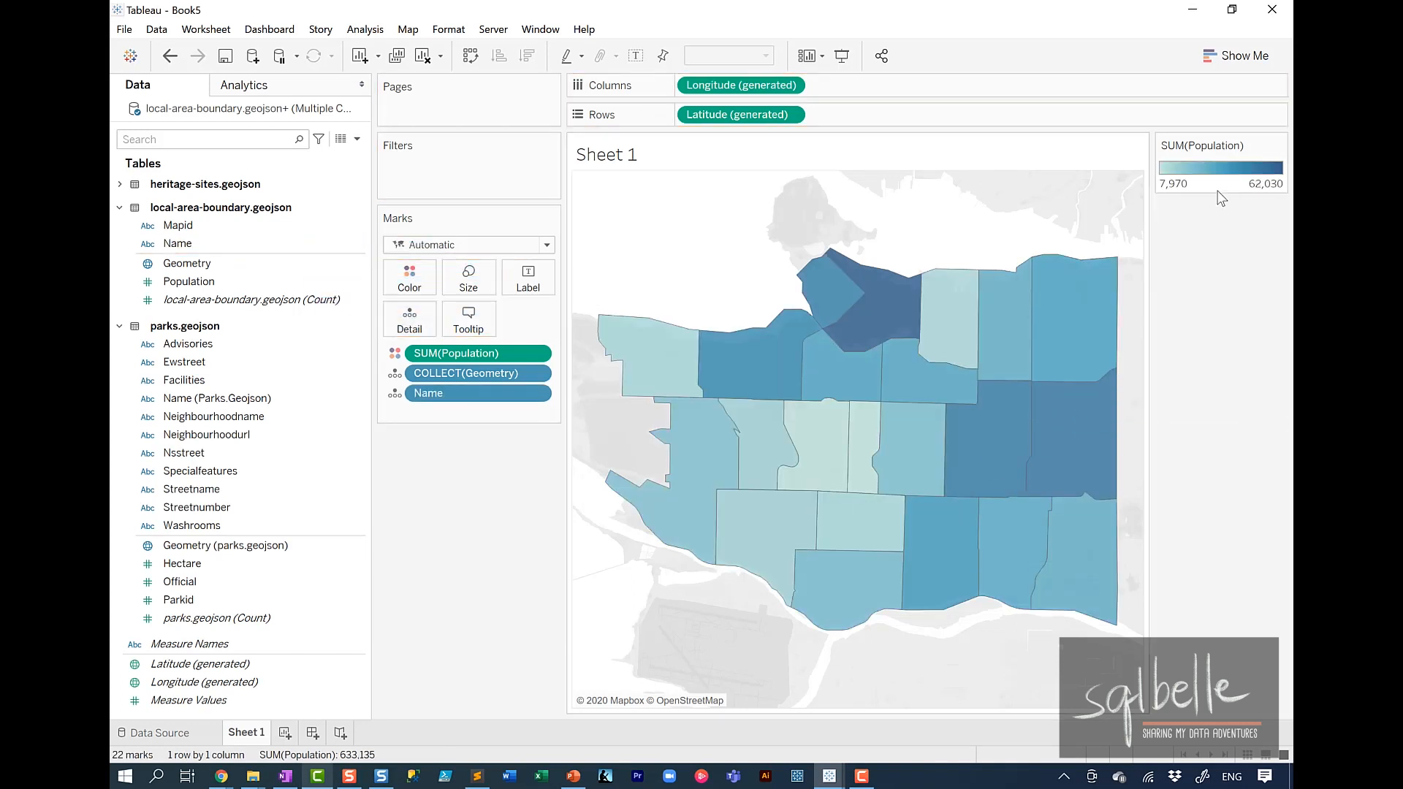
- Change the Population colour palette to Gray Warm
double_click(1200, 163)
click(790, 314)
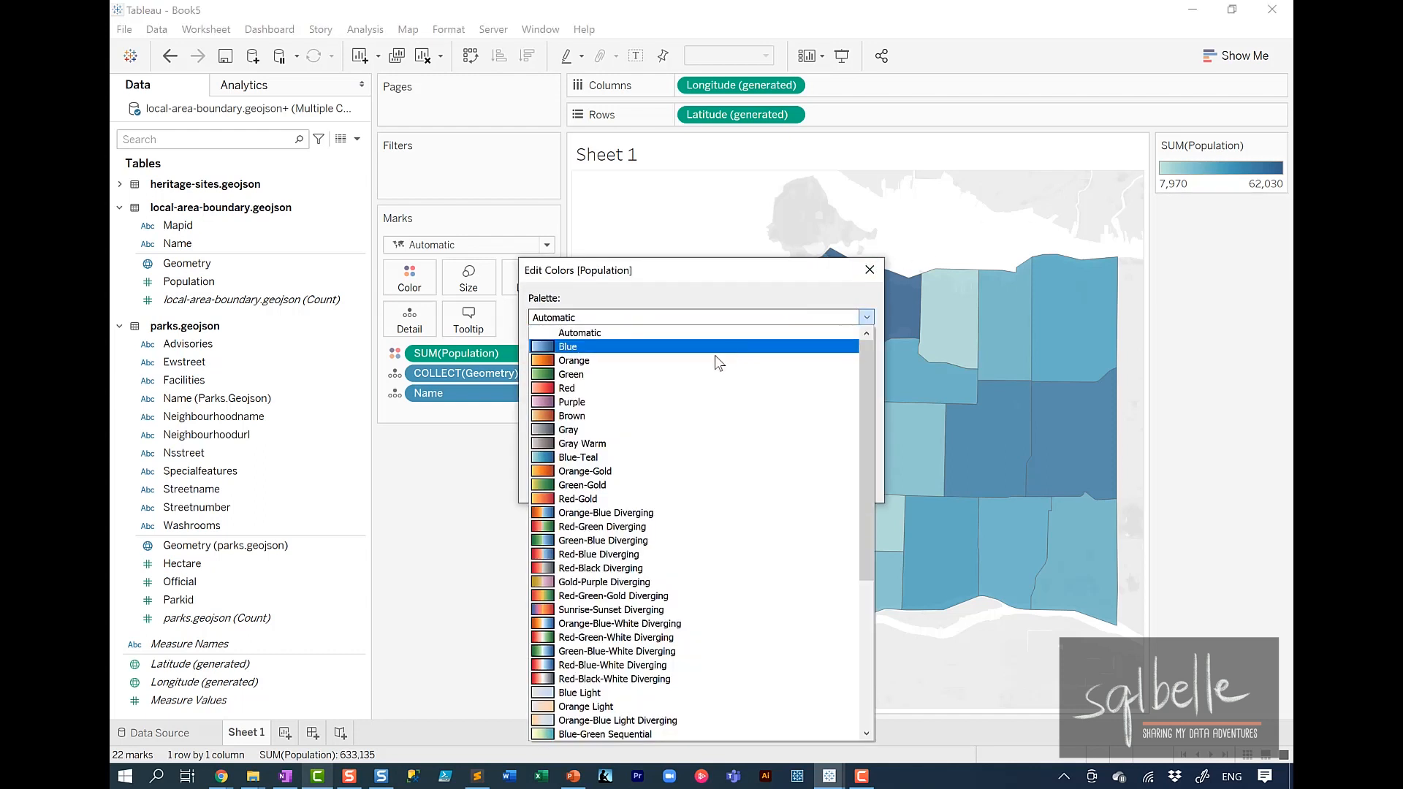
click(609, 444)
click(694, 485)
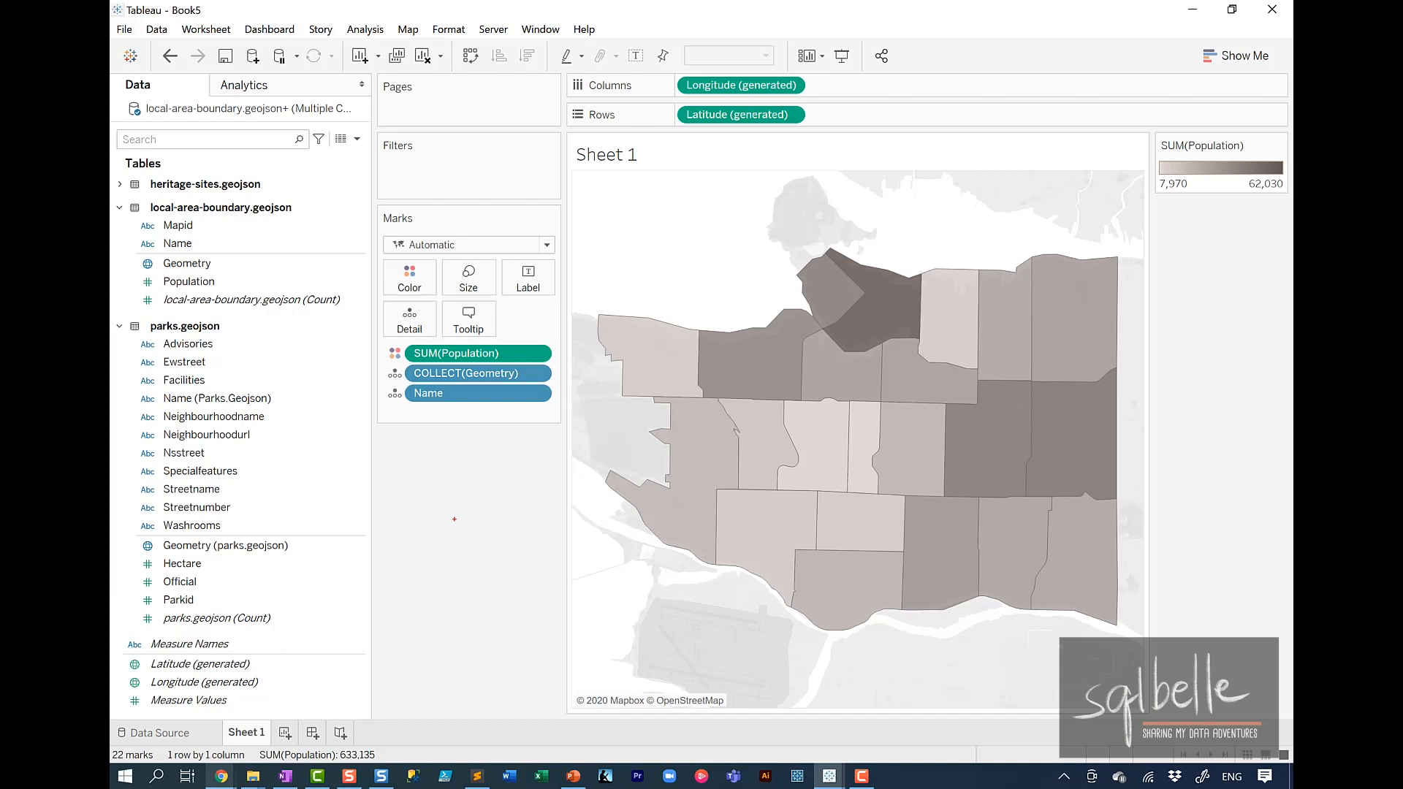
- Add the Geometry field of parks.geojson to the map as a new marks layer
mouse_move(226, 518)
mouse_down()
mouse_move(191, 582)
mouse_move(648, 190)
mouse_move(618, 234)
mouse_up()
key(Escape)
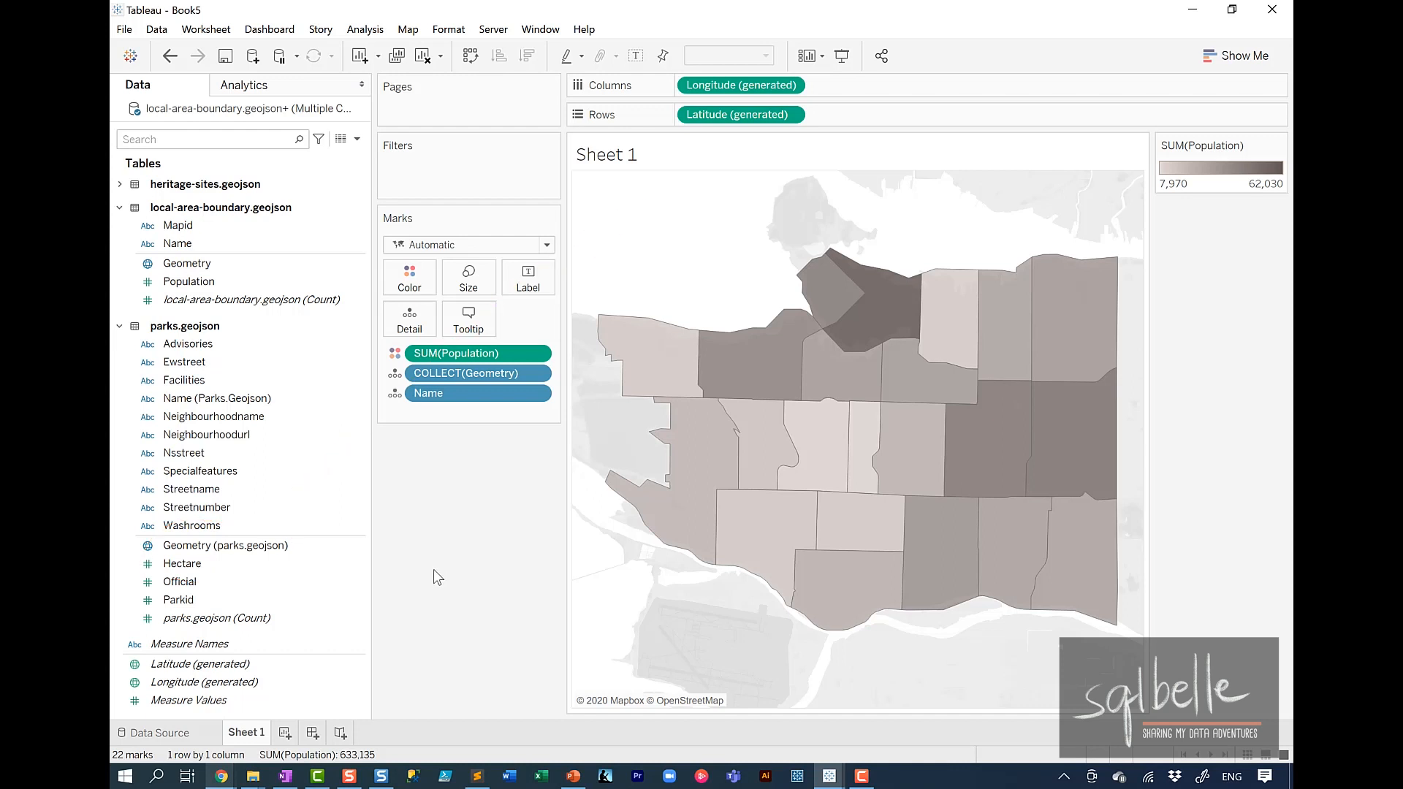
drag(220, 545, 426, 310)
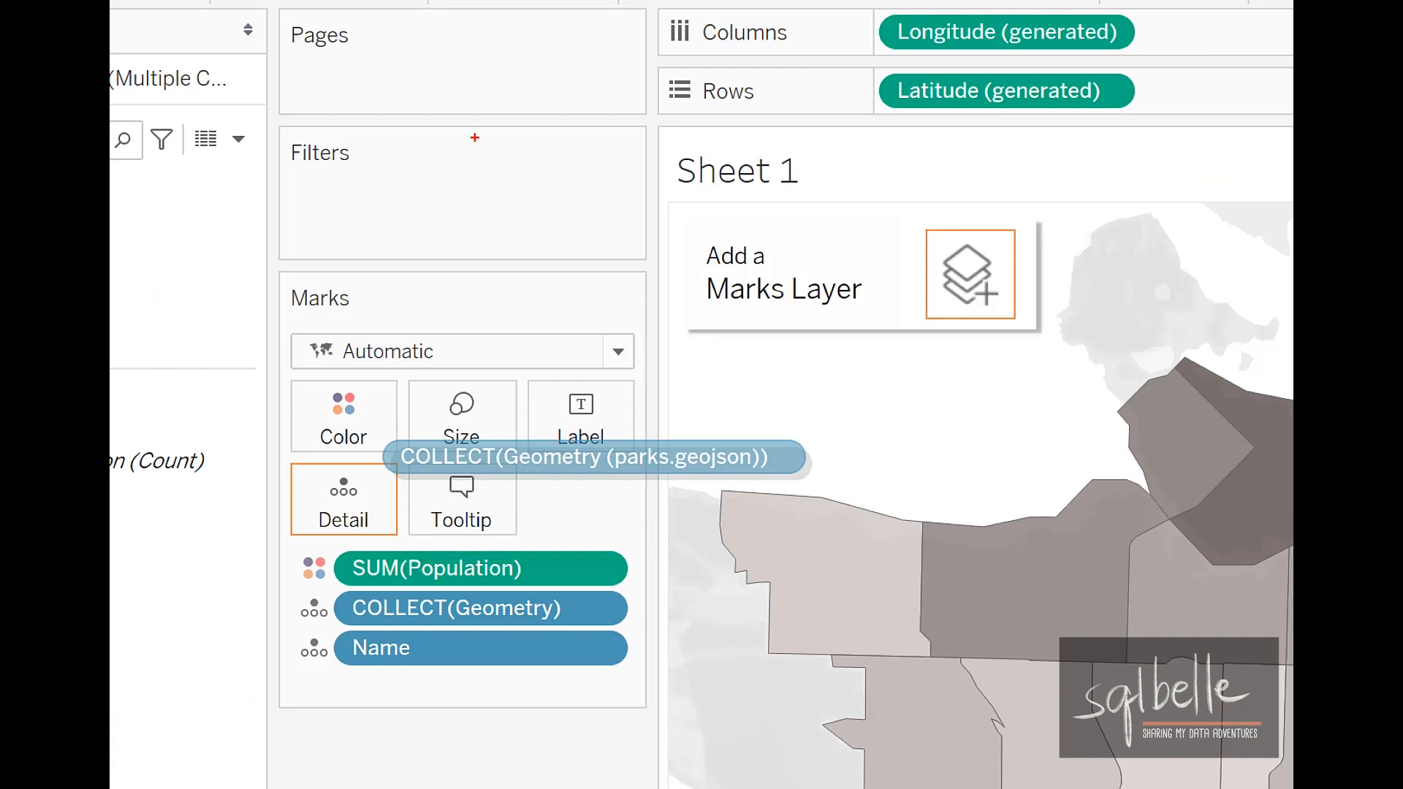
mouse_move(948, 177)
mouse_down()
mouse_move(741, 351)
mouse_move(869, 151)
mouse_up()
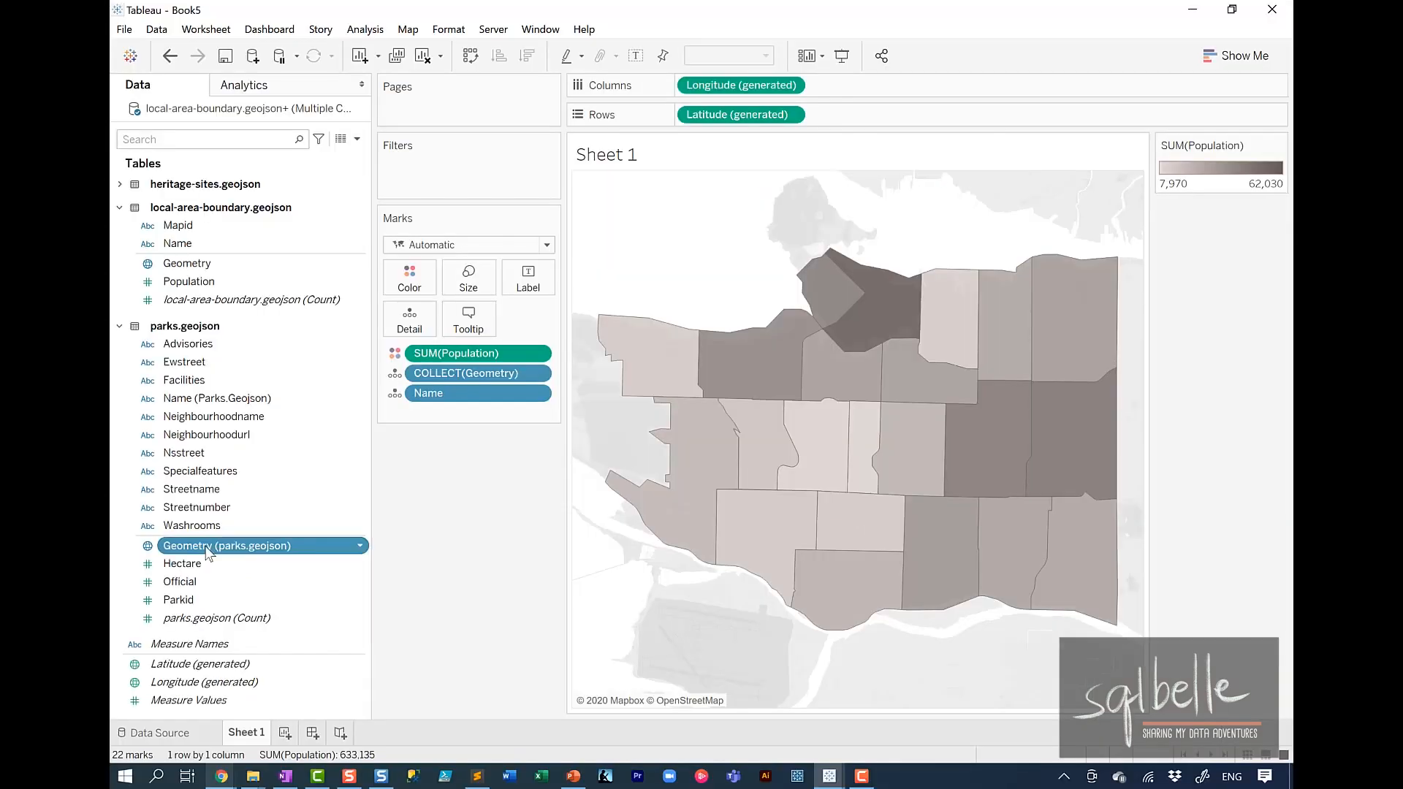
mouse_move(204, 547)
mouse_down()
mouse_move(501, 295)
mouse_move(657, 206)
mouse_up()
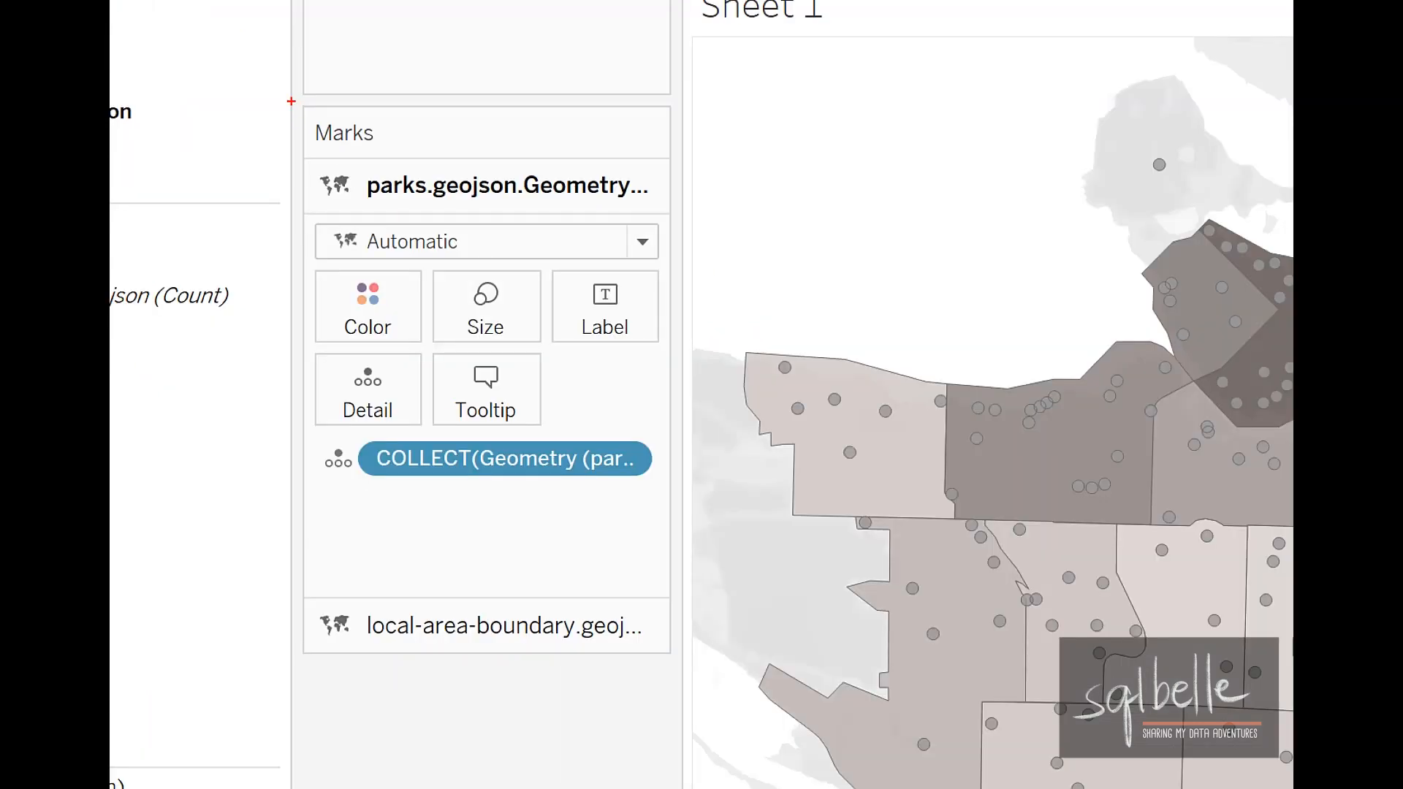
mouse_move(291, 101)
mouse_down()
mouse_move(538, 513)
mouse_move(692, 671)
mouse_up()
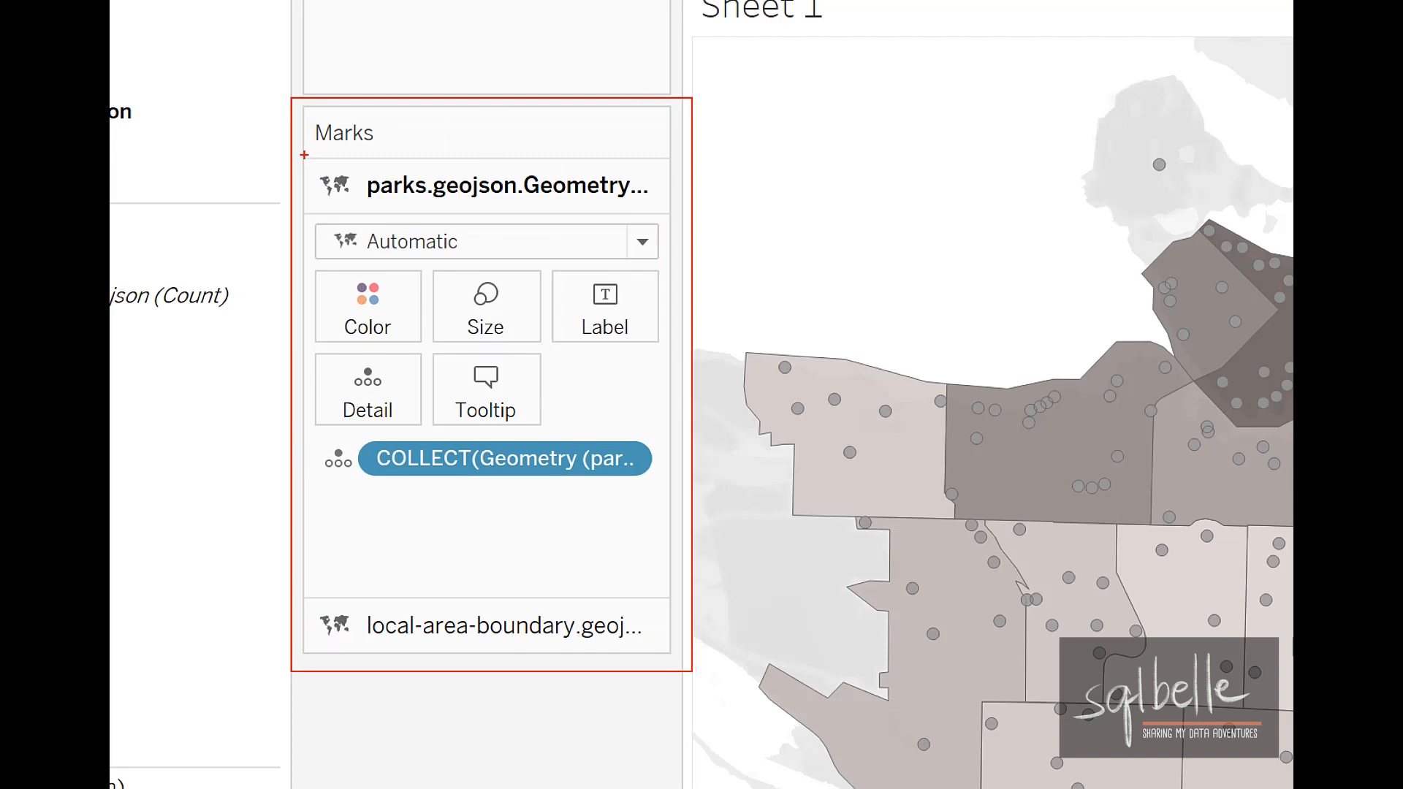
mouse_move(303, 156)
mouse_down()
mouse_move(335, 193)
mouse_move(666, 220)
mouse_up()
mouse_move(312, 595)
mouse_down()
mouse_move(428, 652)
mouse_move(675, 653)
mouse_up()
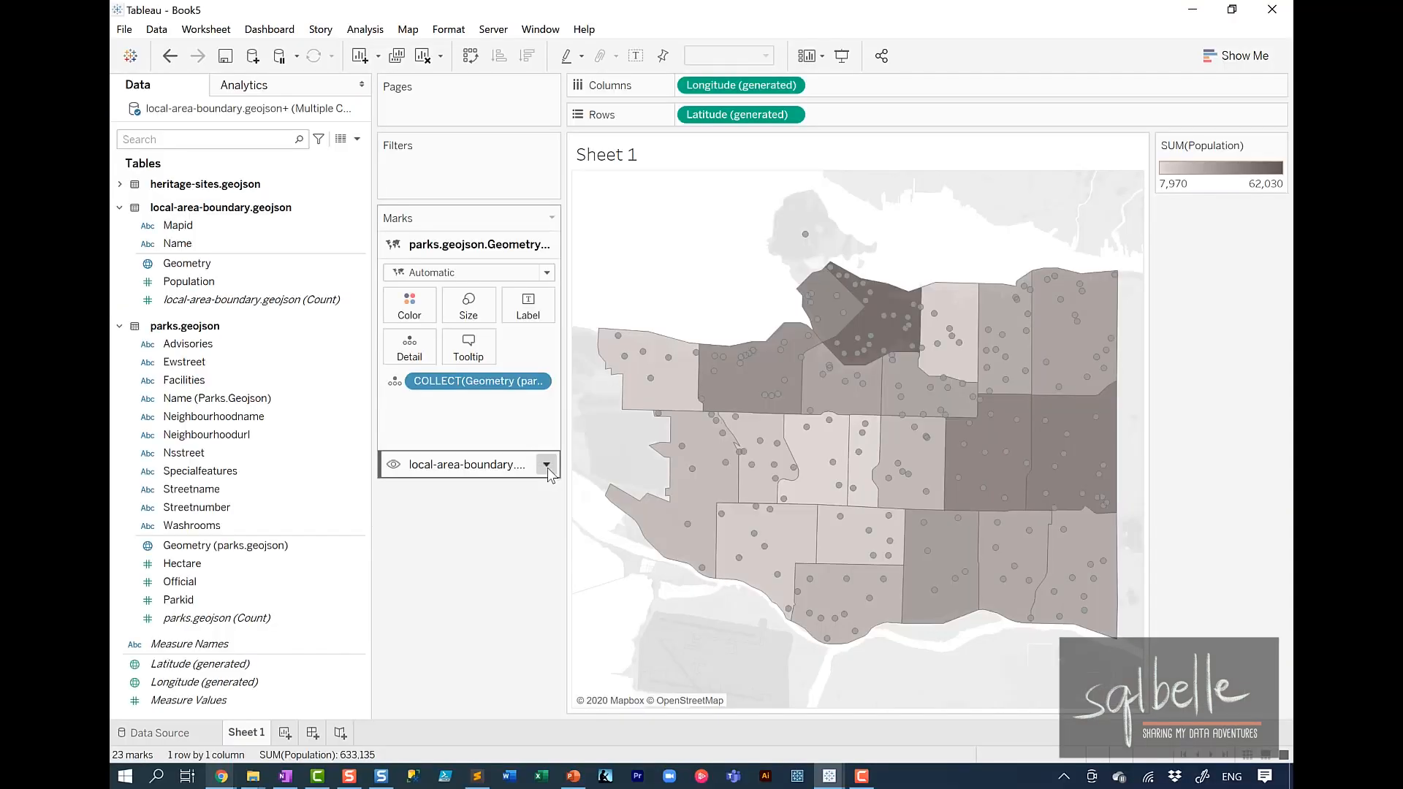
- Rename the local-area-boundary.geojson marks layer as Local Area Boundary
click(546, 465)
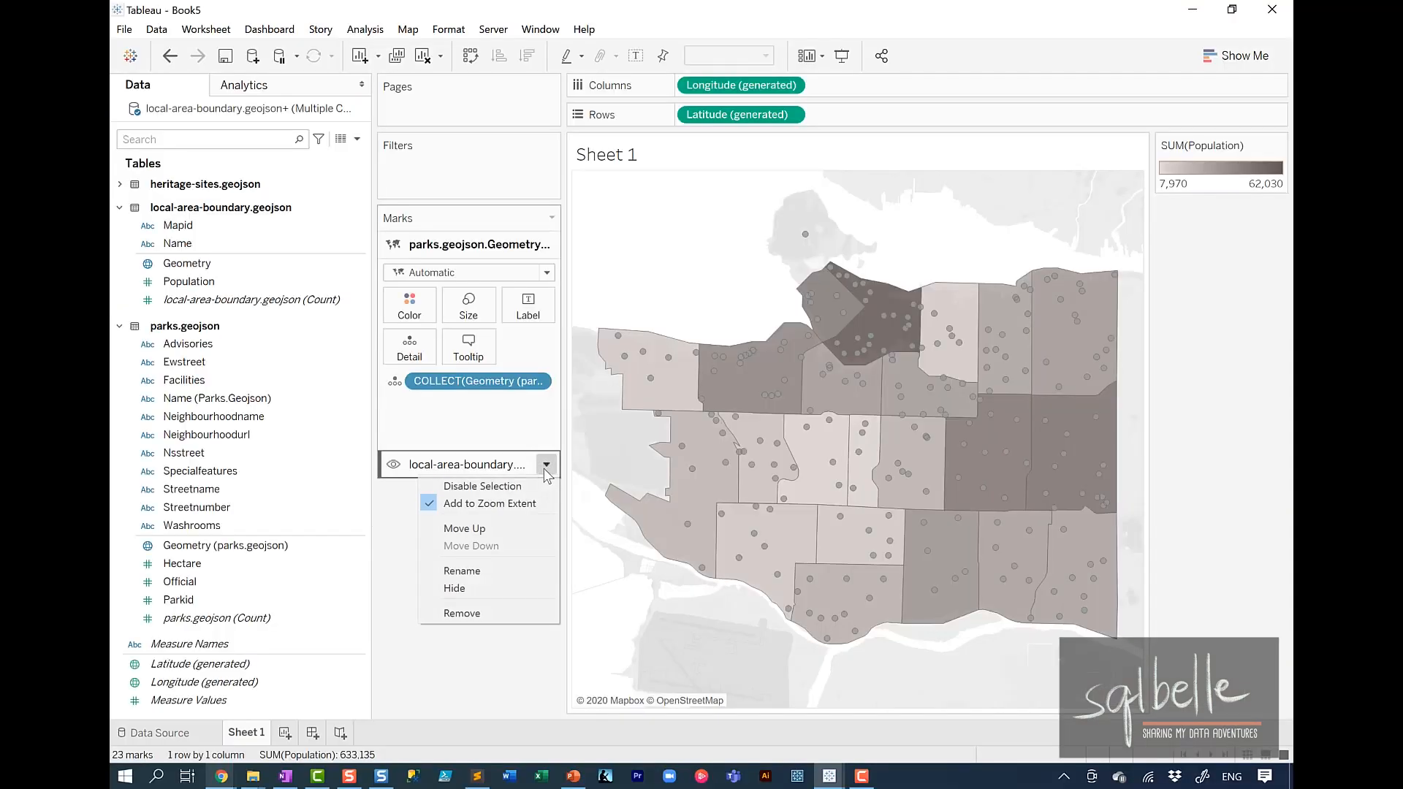
click(468, 579)
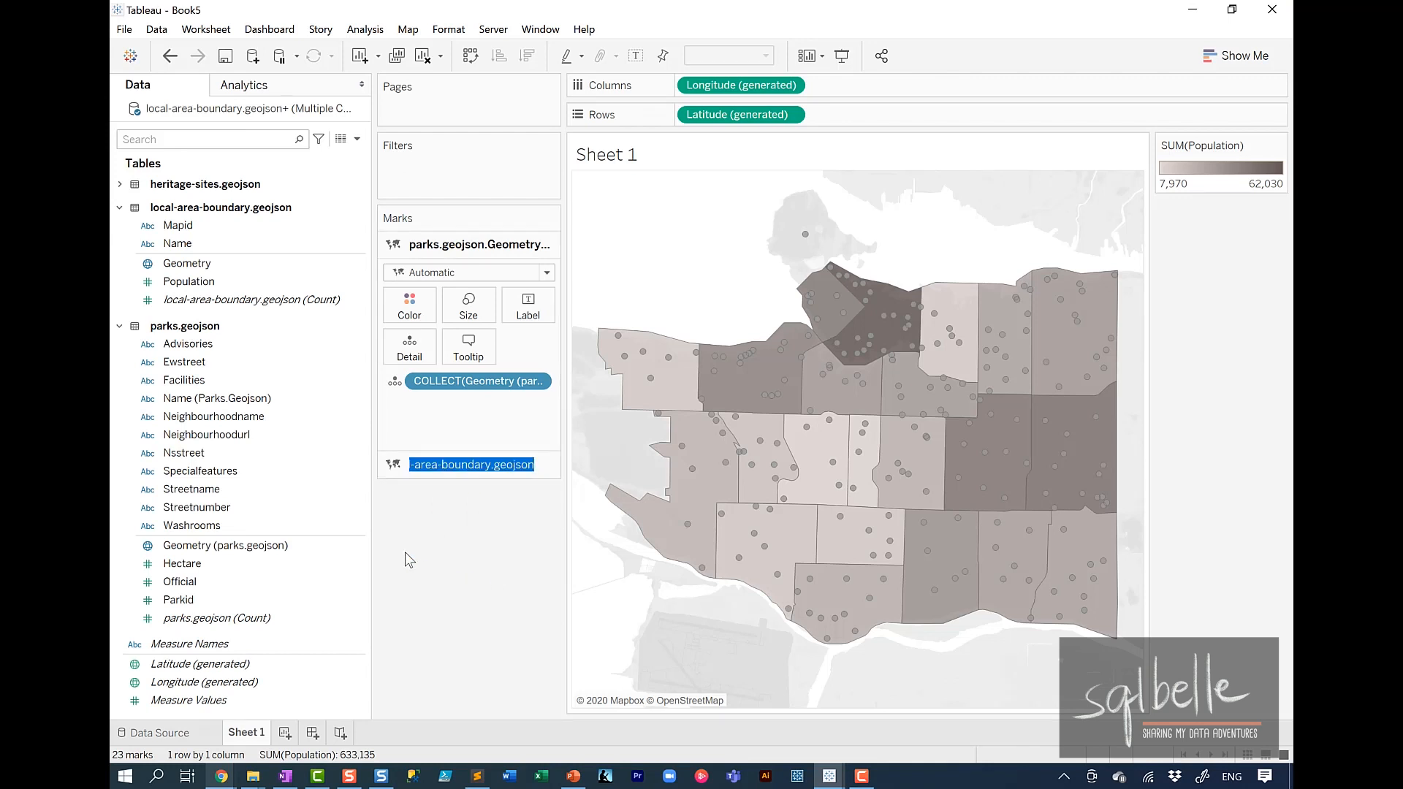
text(Local)
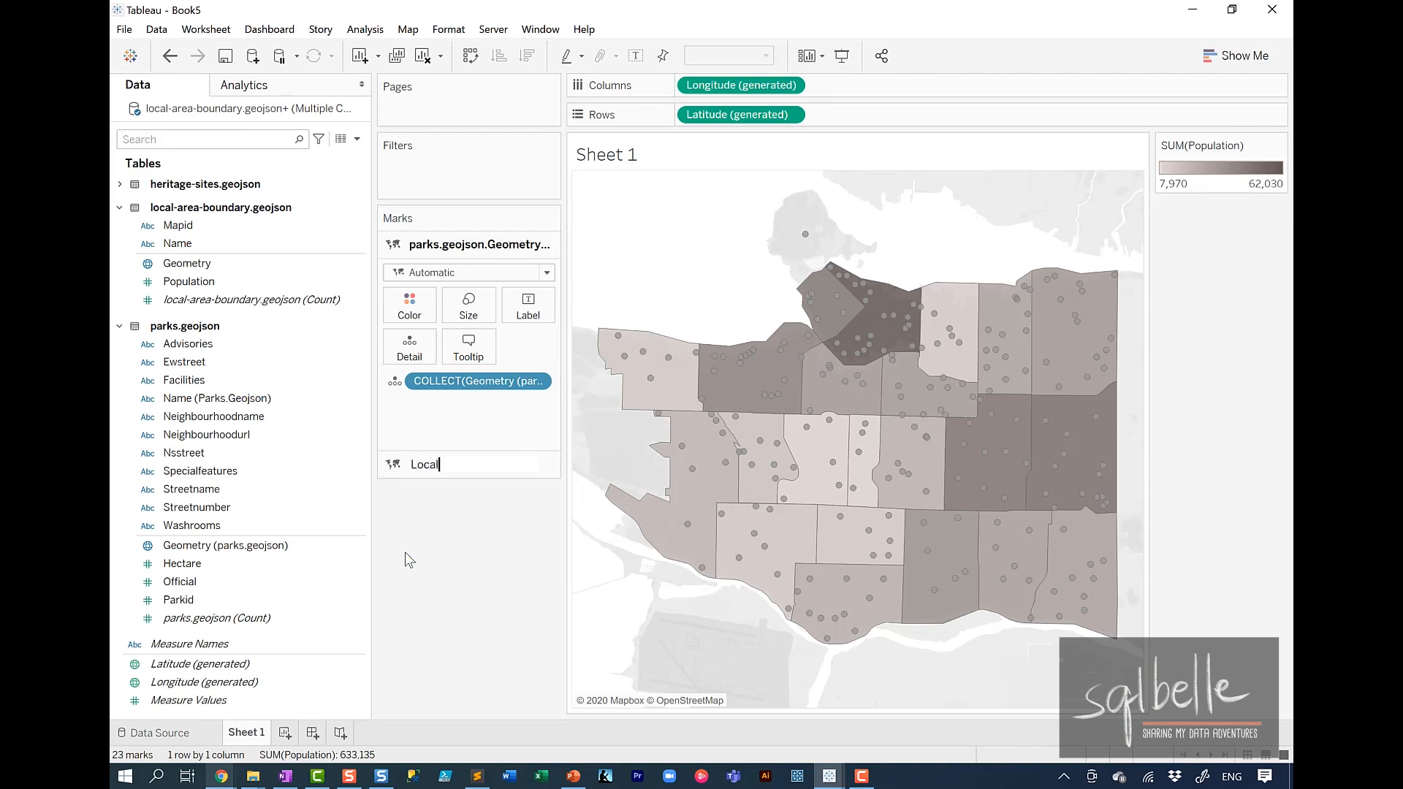
text( Area Boundary)
key(Return)
- Rename the marks layer holding the parks geometry as Parks
click(546, 246)
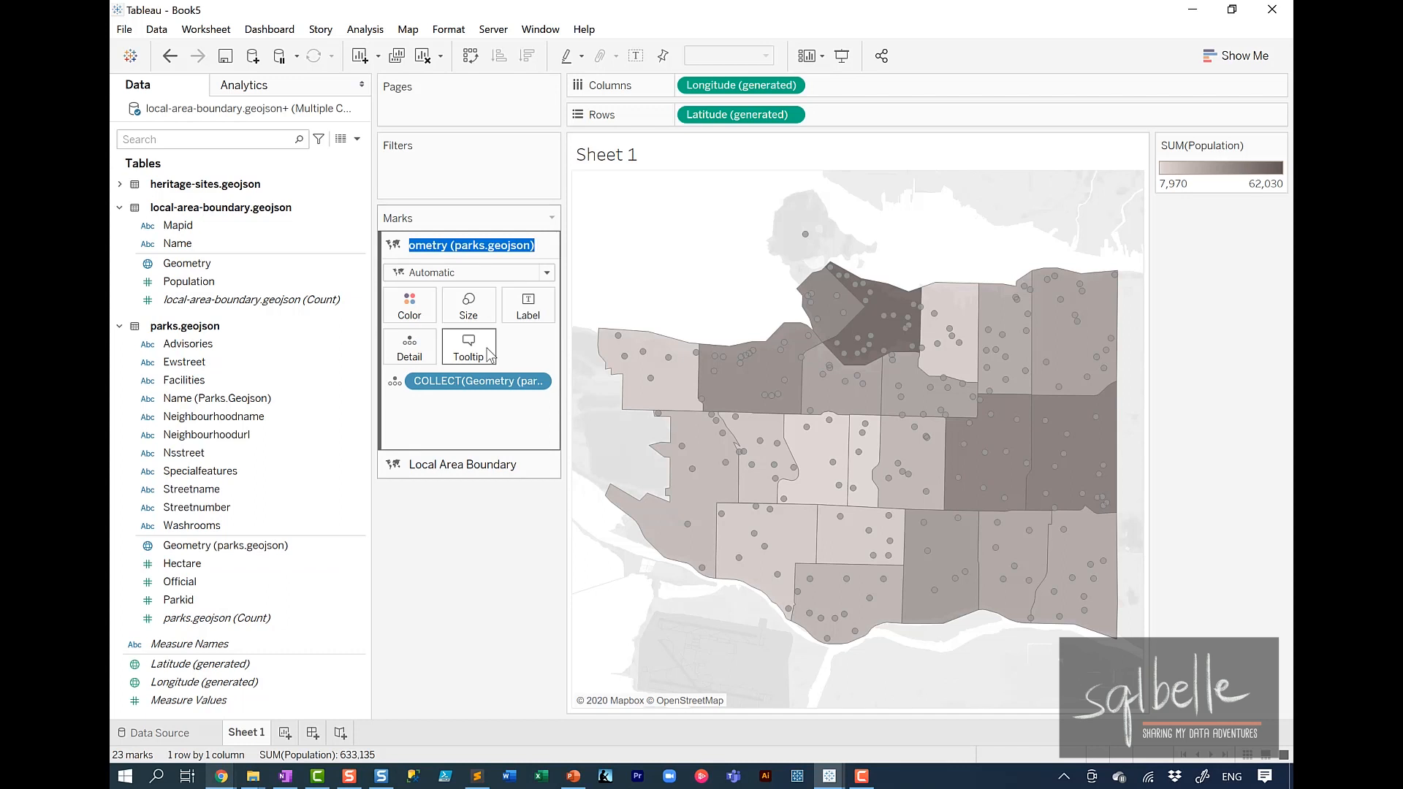
text(Parks)
key(Return)
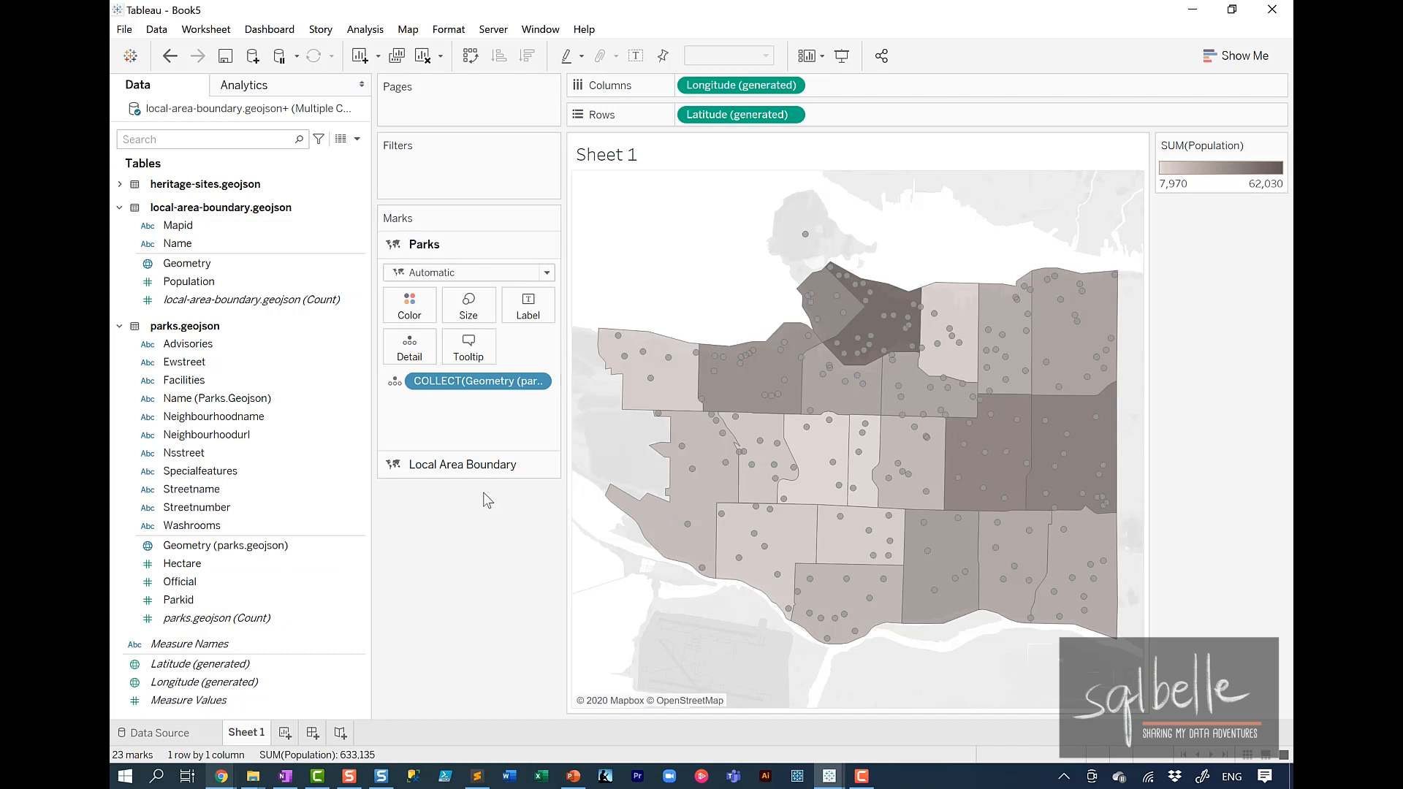
- Examine the layer options for Local Area Boundary, including selection, zoom extent and layer order
click(488, 465)
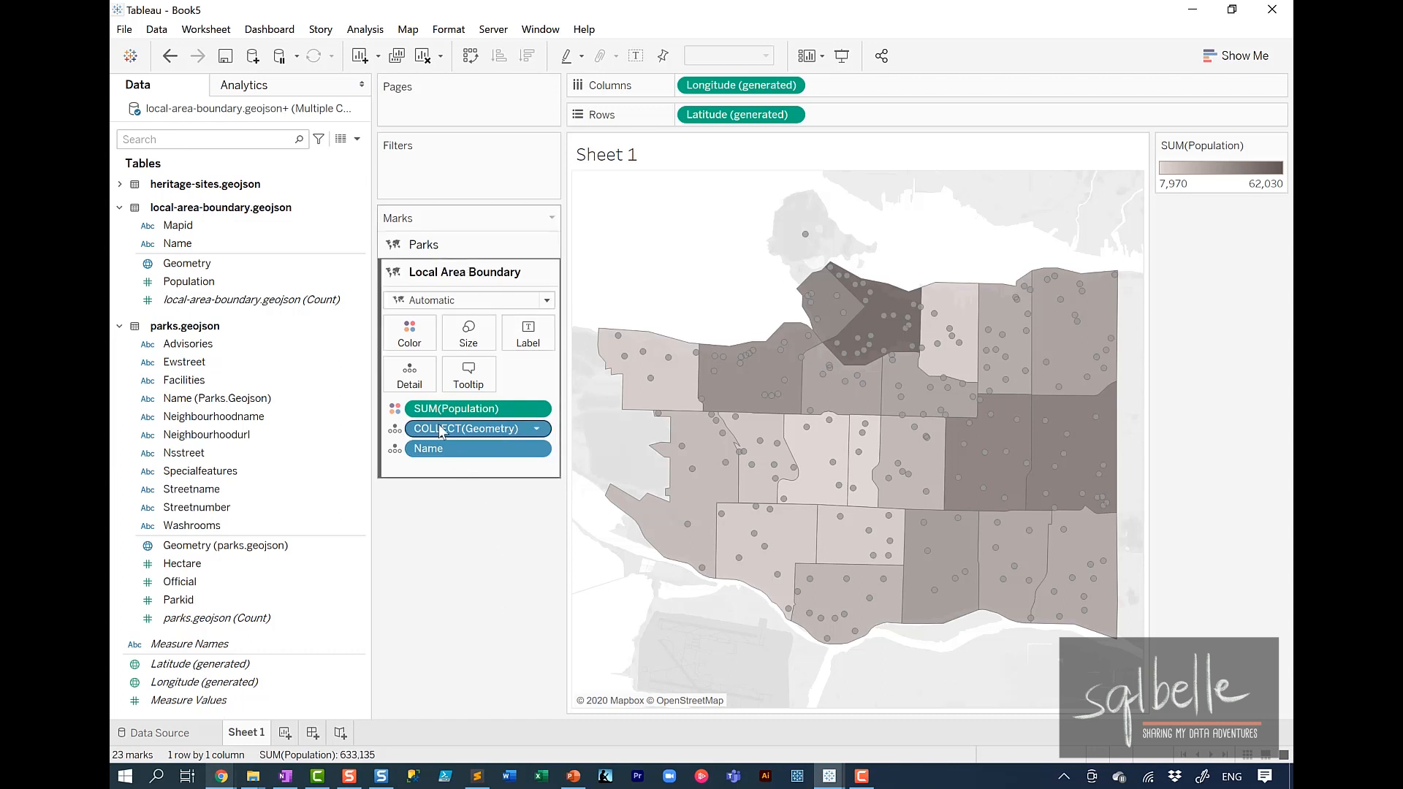
click(442, 301)
click(442, 301)
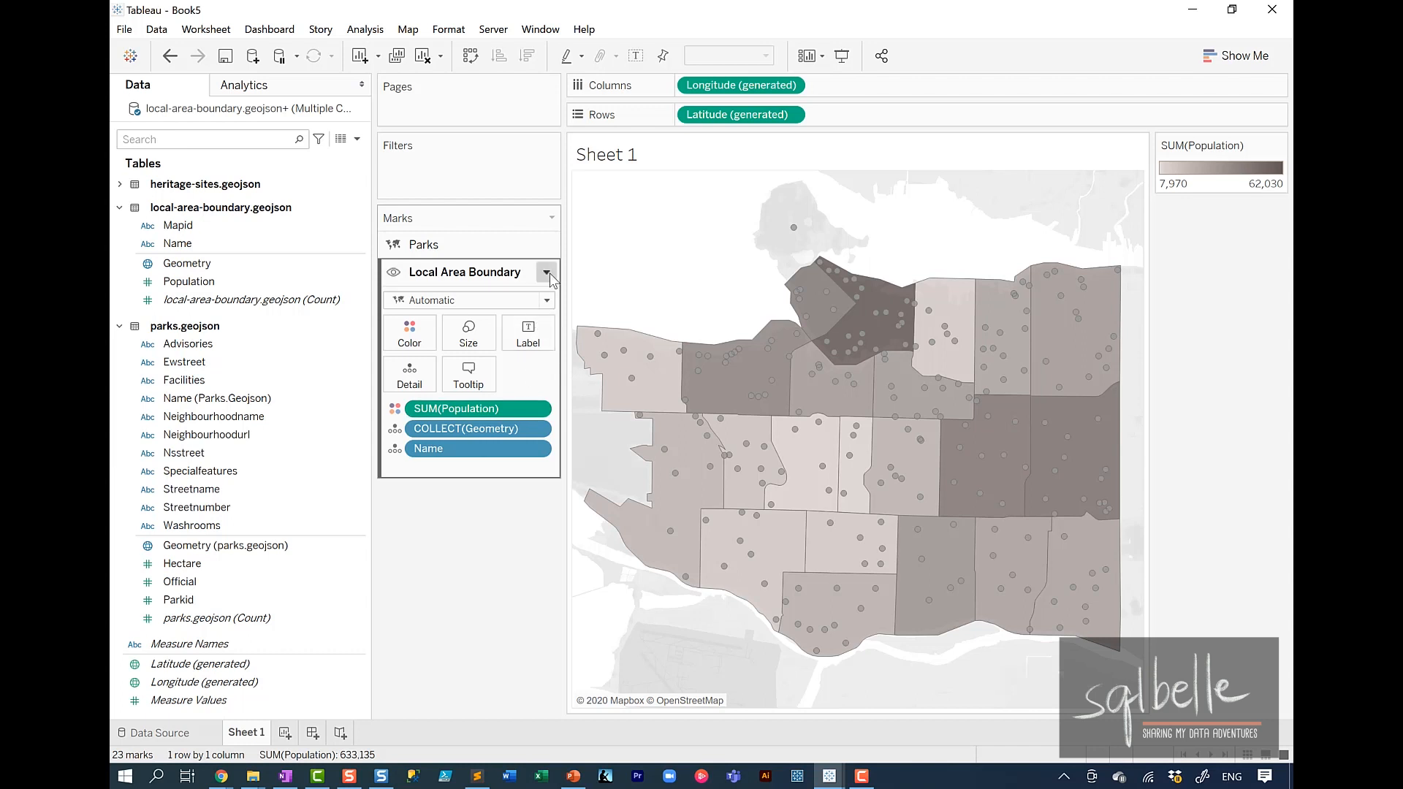
click(546, 272)
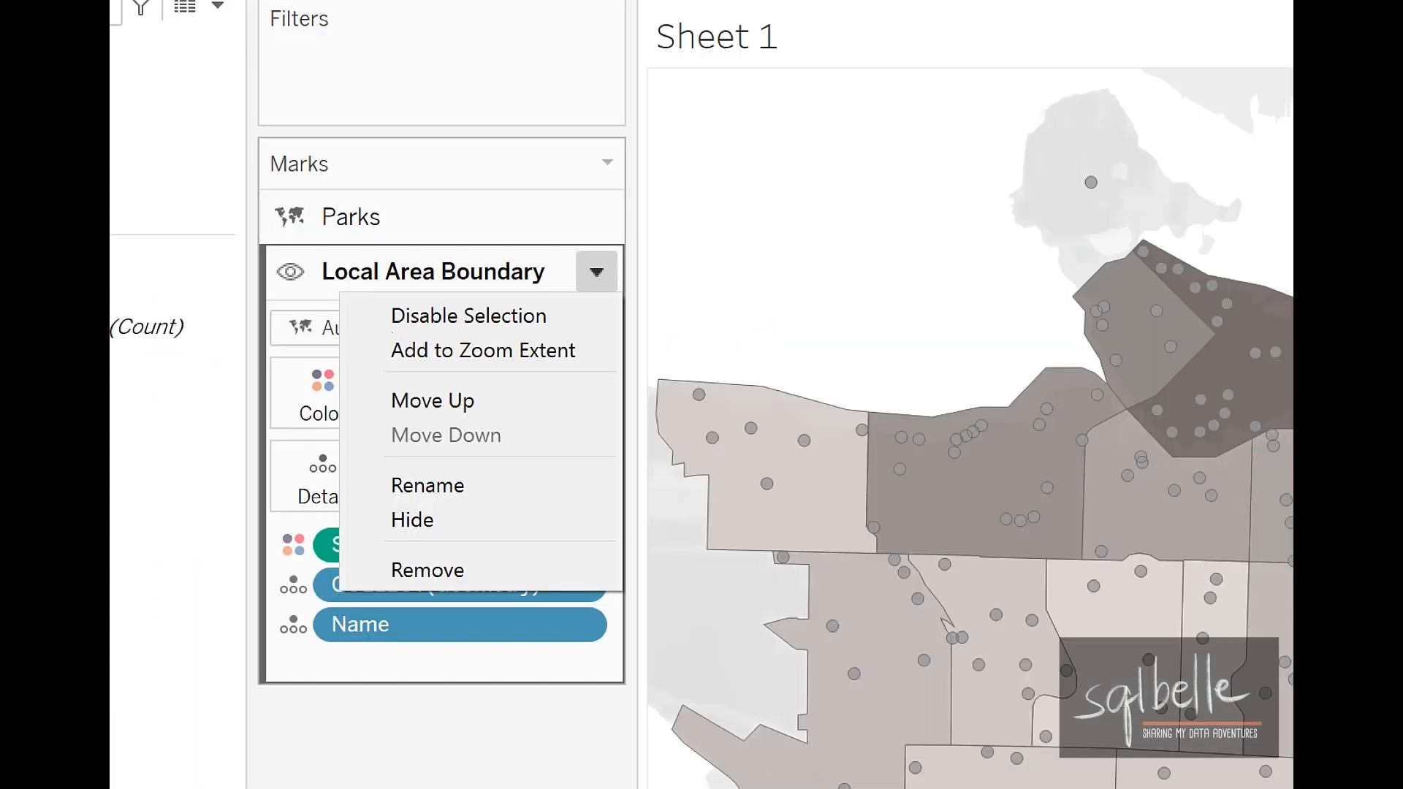
mouse_move(391, 332)
mouse_down()
mouse_move(529, 329)
mouse_move(475, 333)
mouse_up()
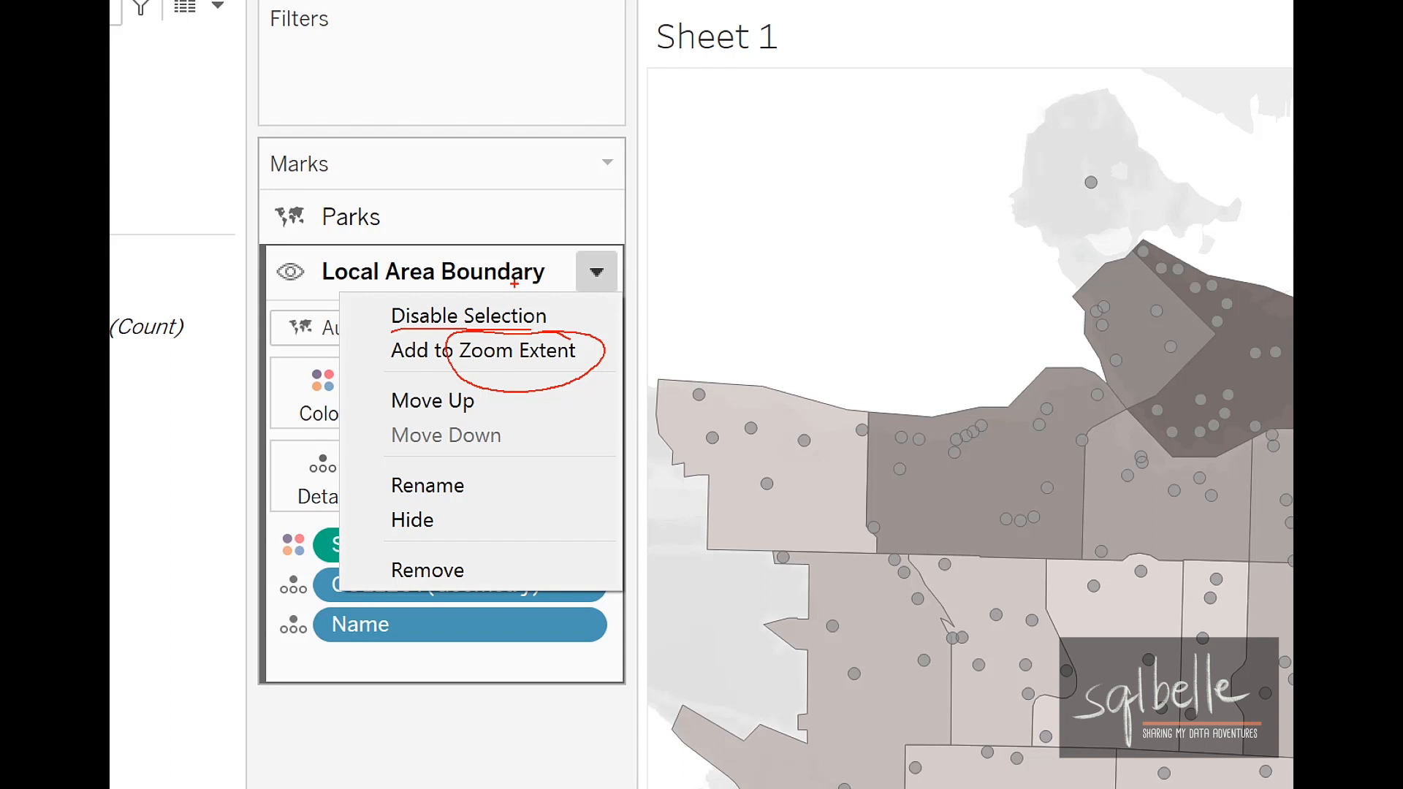
mouse_move(459, 384)
mouse_down()
mouse_move(375, 403)
mouse_move(389, 446)
mouse_move(472, 389)
mouse_up()
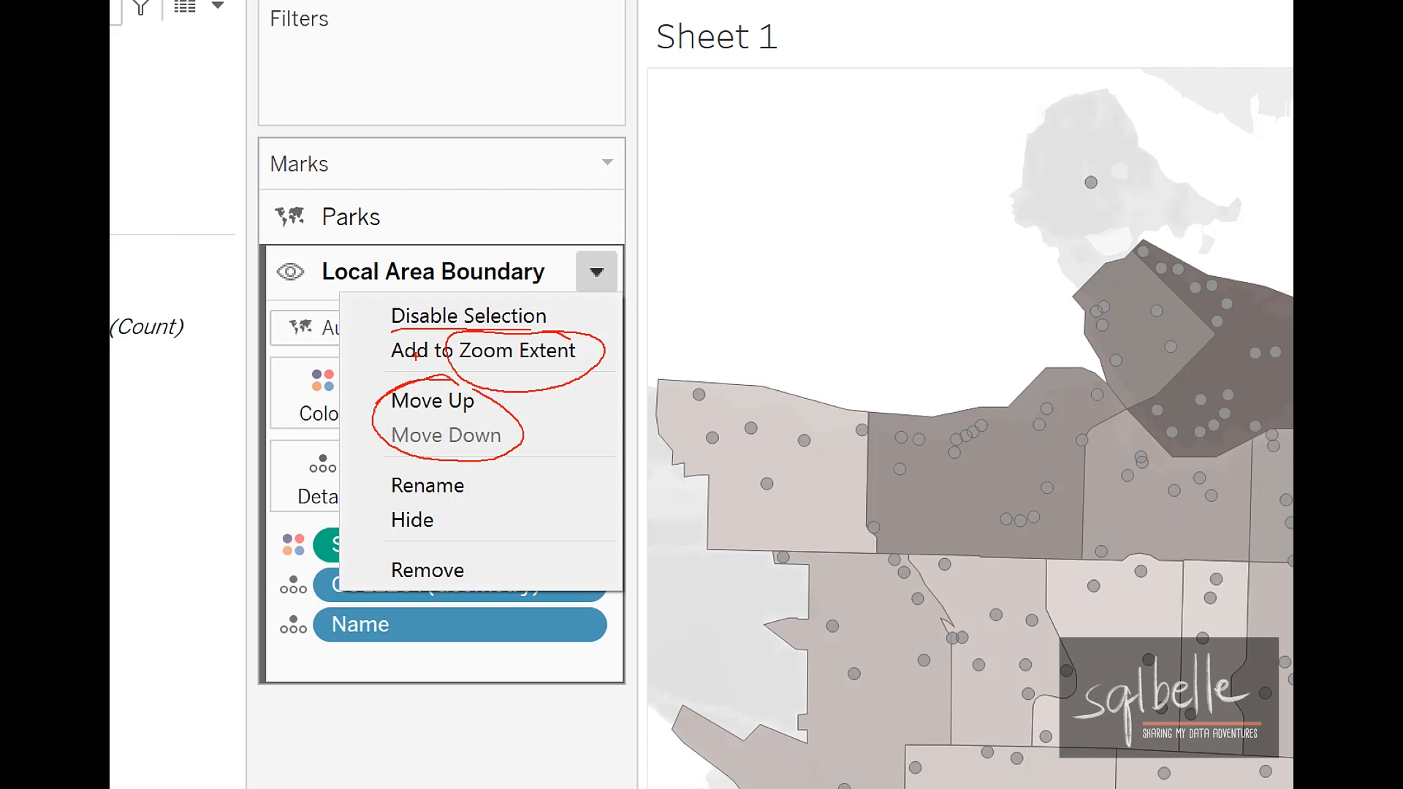
key(Escape)
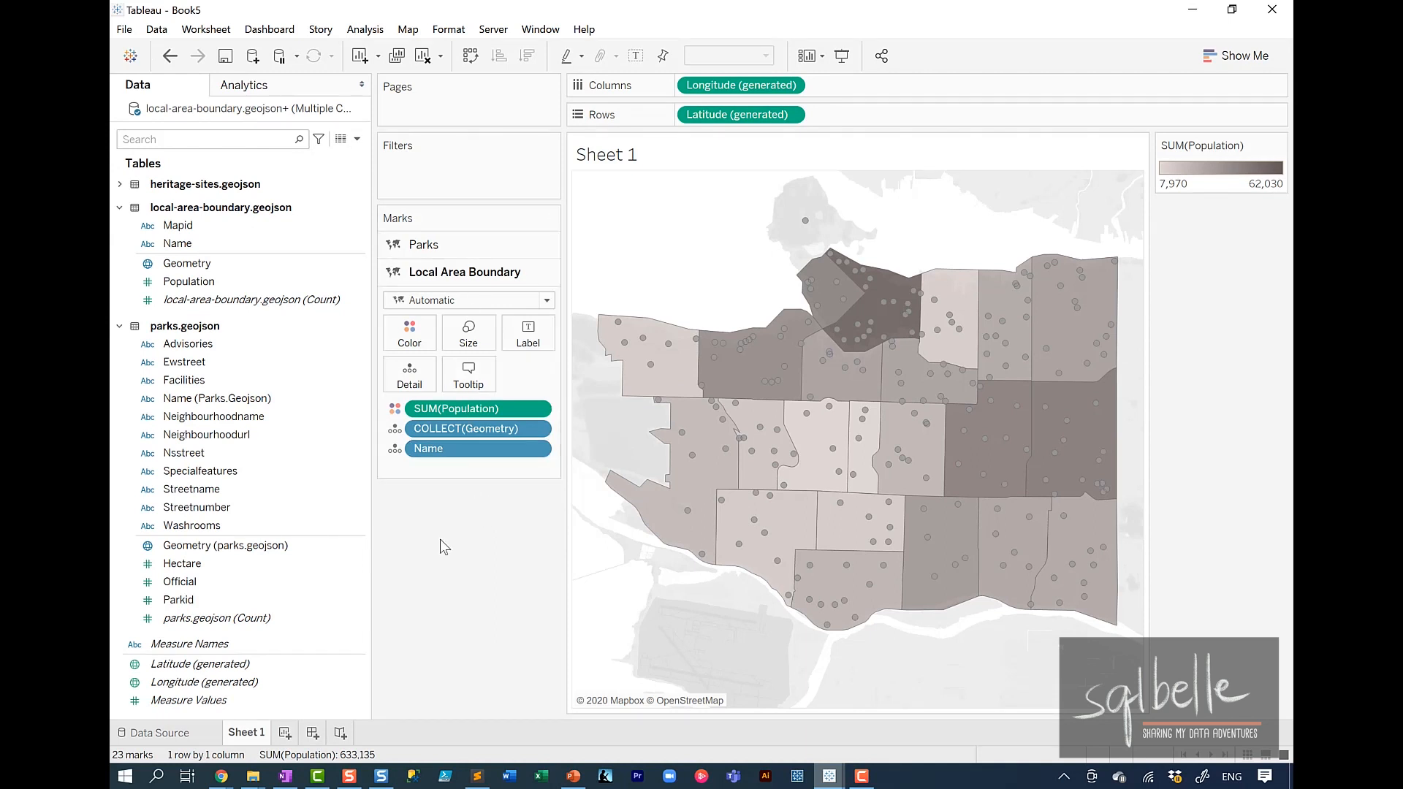
- Hide the Local Area Boundary layer on the map and show it again
key(ctrl+1)
click(433, 273)
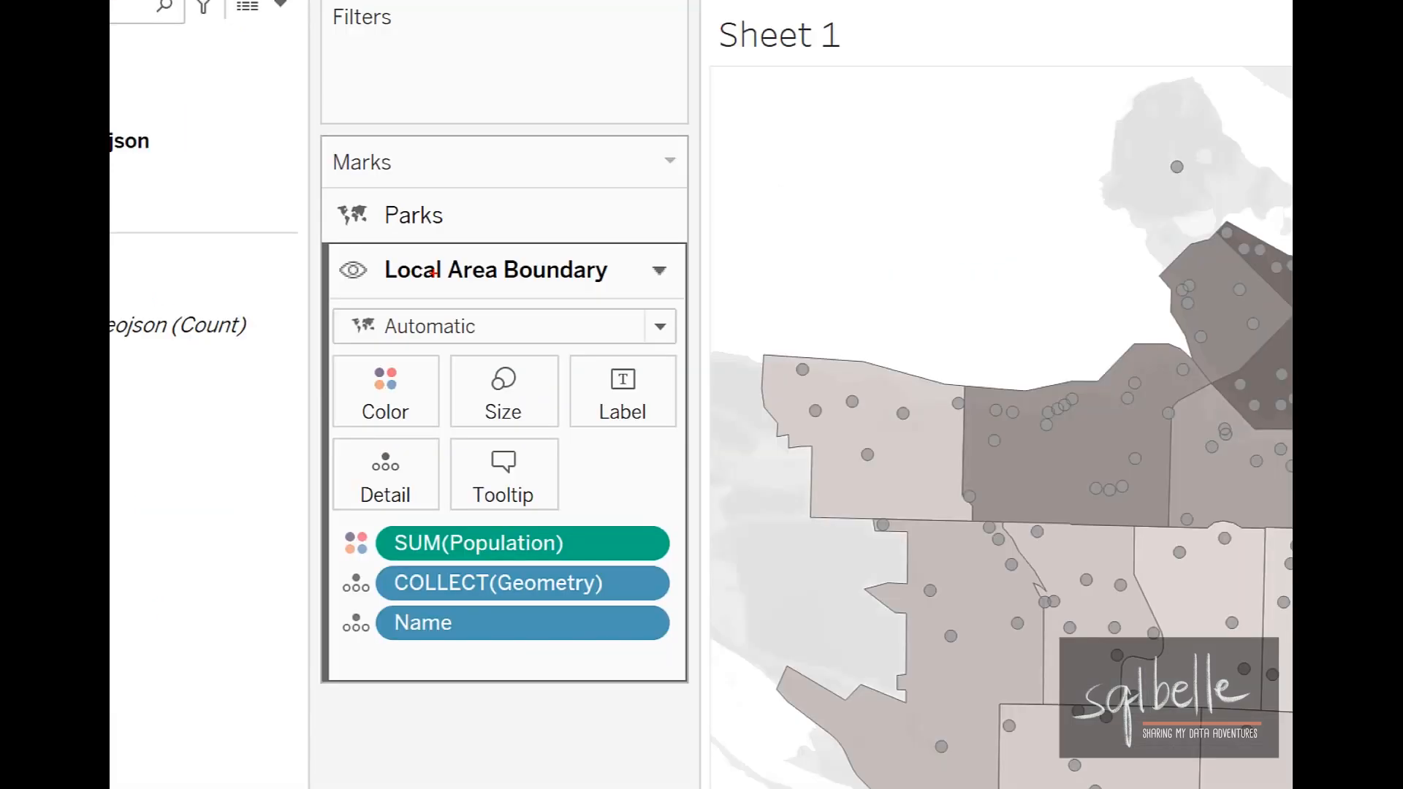
mouse_move(375, 232)
mouse_down()
mouse_move(405, 252)
mouse_move(370, 213)
mouse_up()
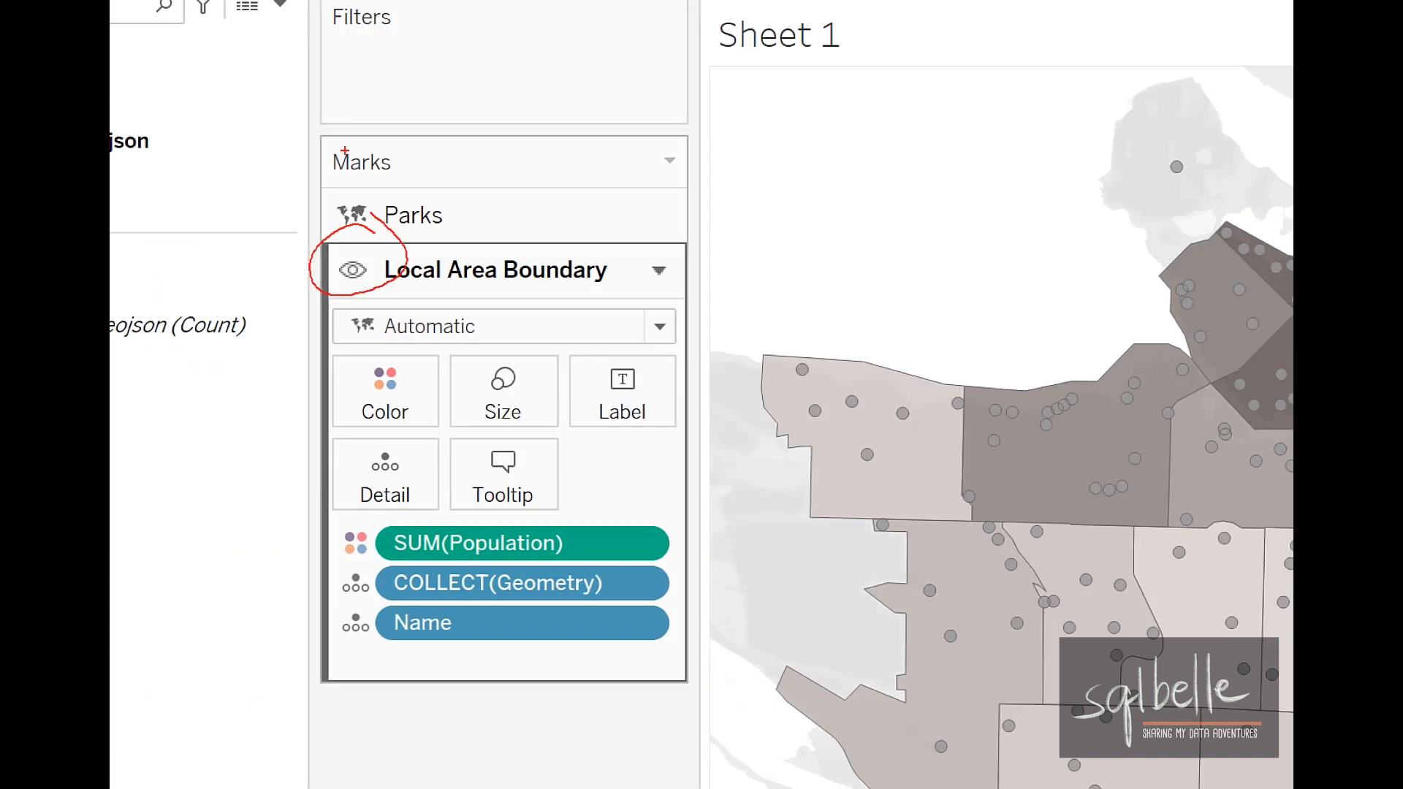
key(Escape)
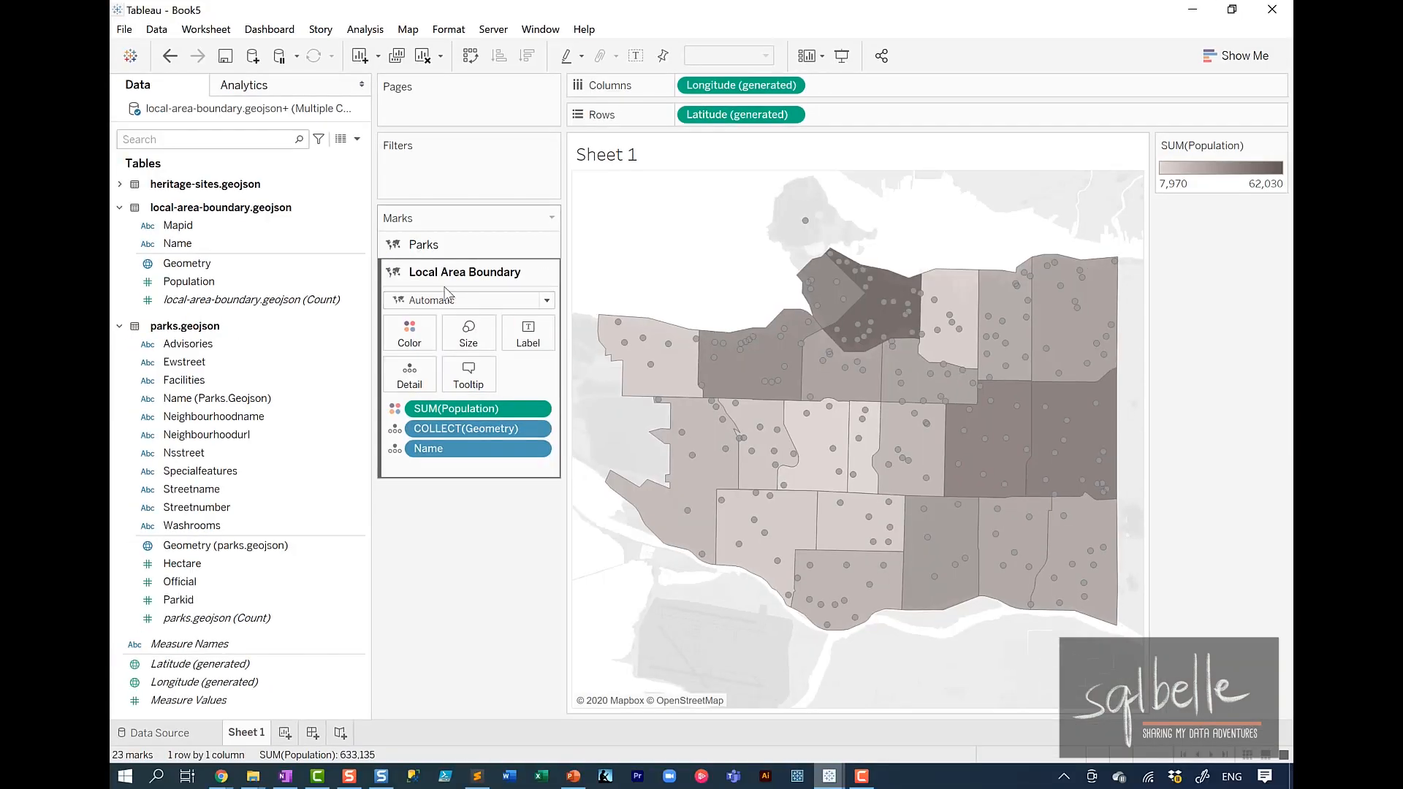
click(393, 272)
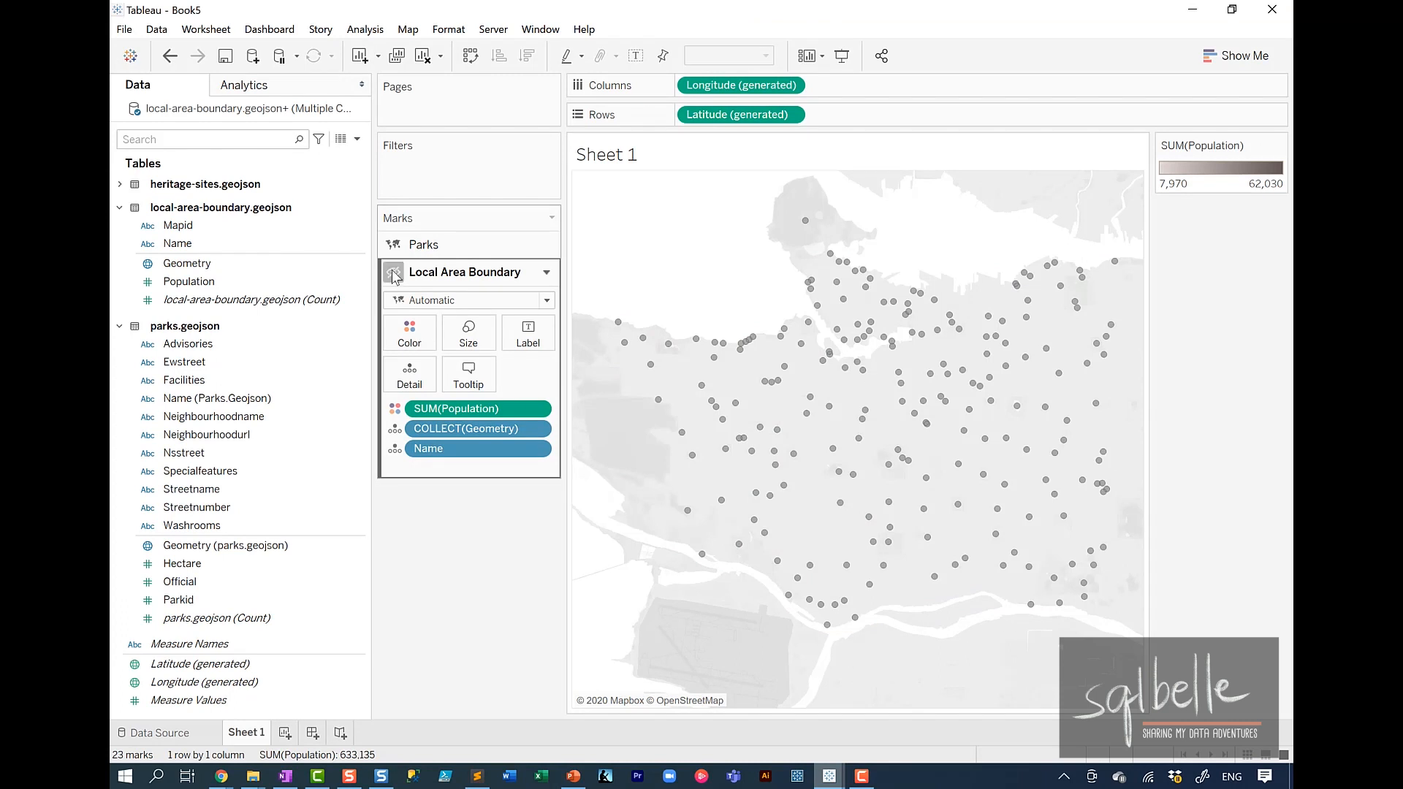
click(394, 272)
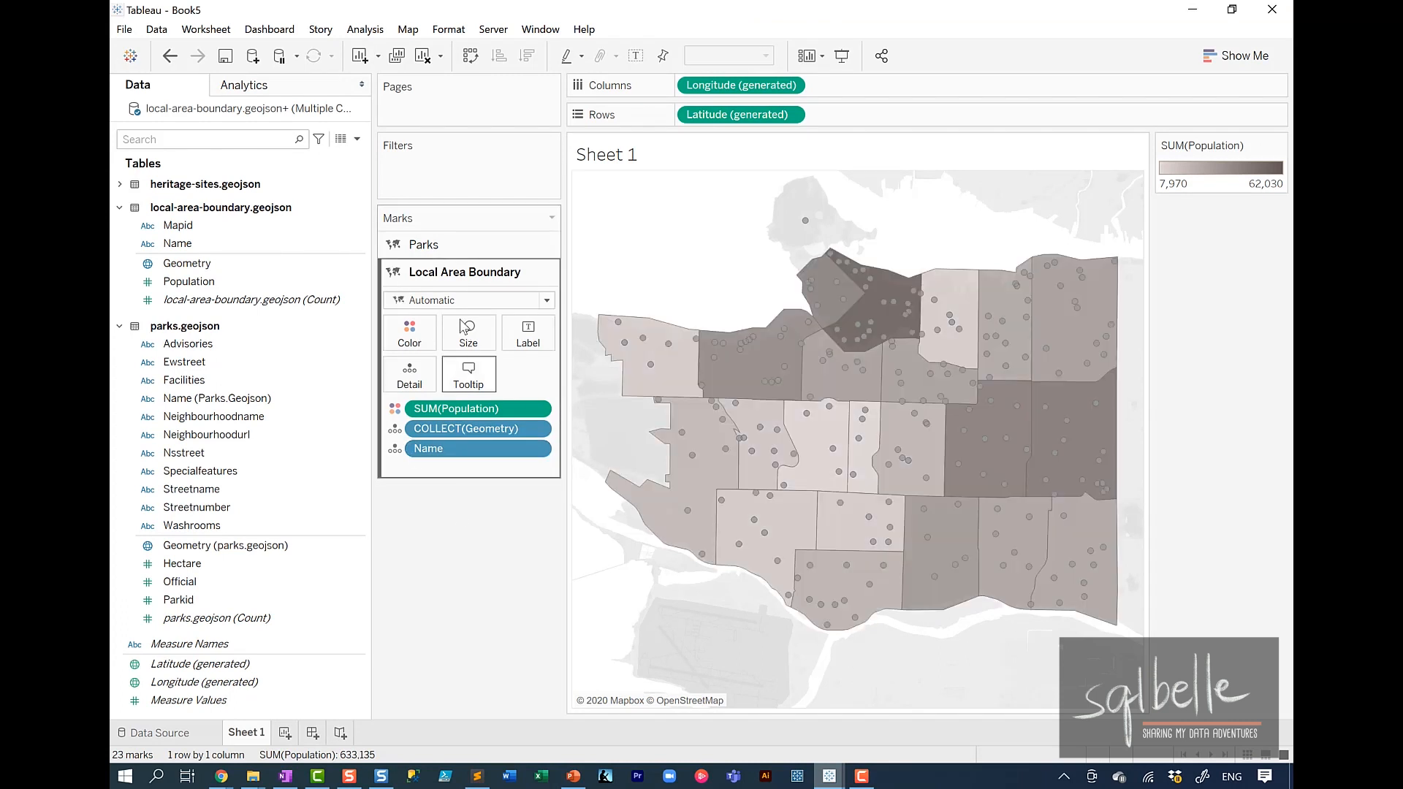
- Convert Parkid of parks.geojson to a dimension and add it as a level of detail on the Parks layer
click(451, 248)
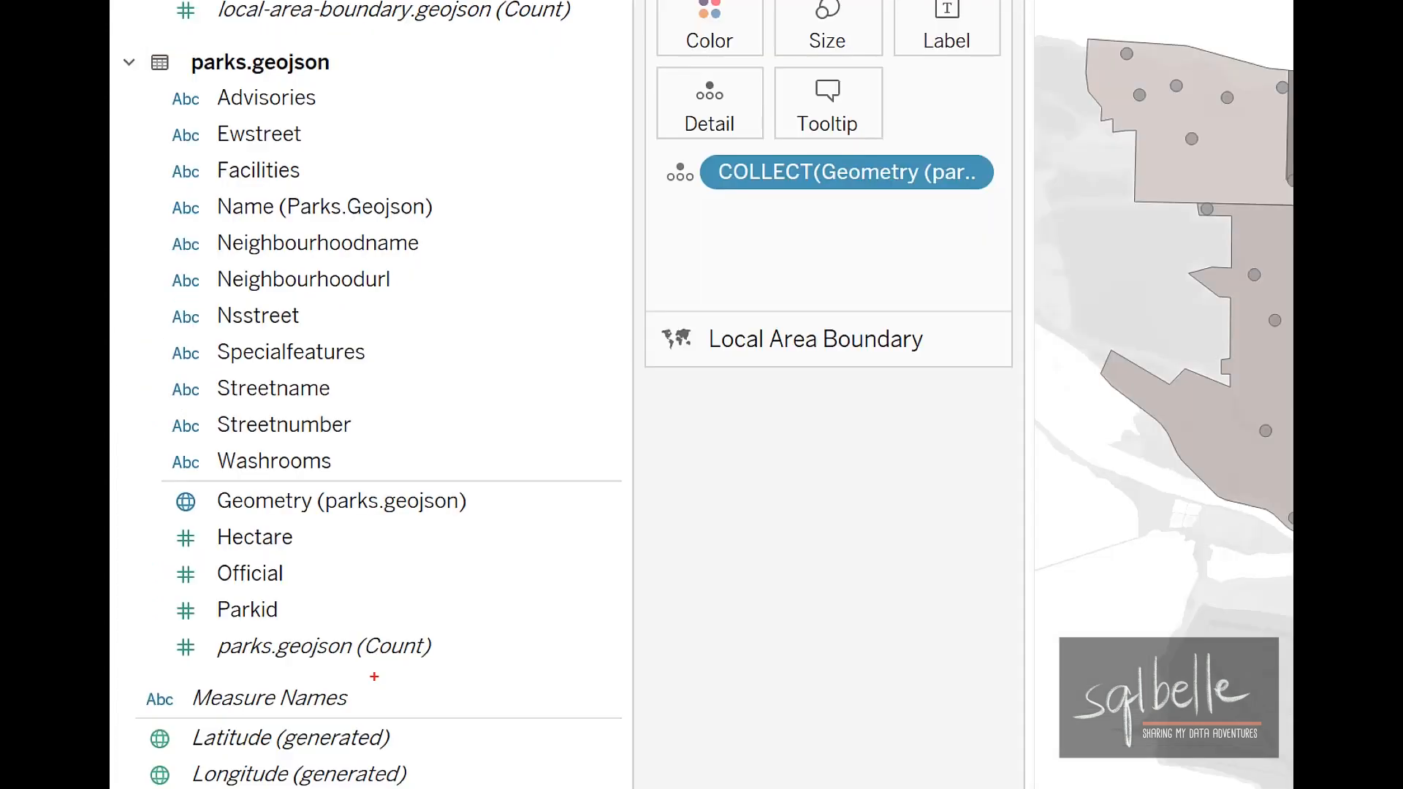
mouse_move(277, 587)
mouse_down()
mouse_move(212, 626)
mouse_move(306, 602)
mouse_move(325, 361)
mouse_move(343, 382)
mouse_up()
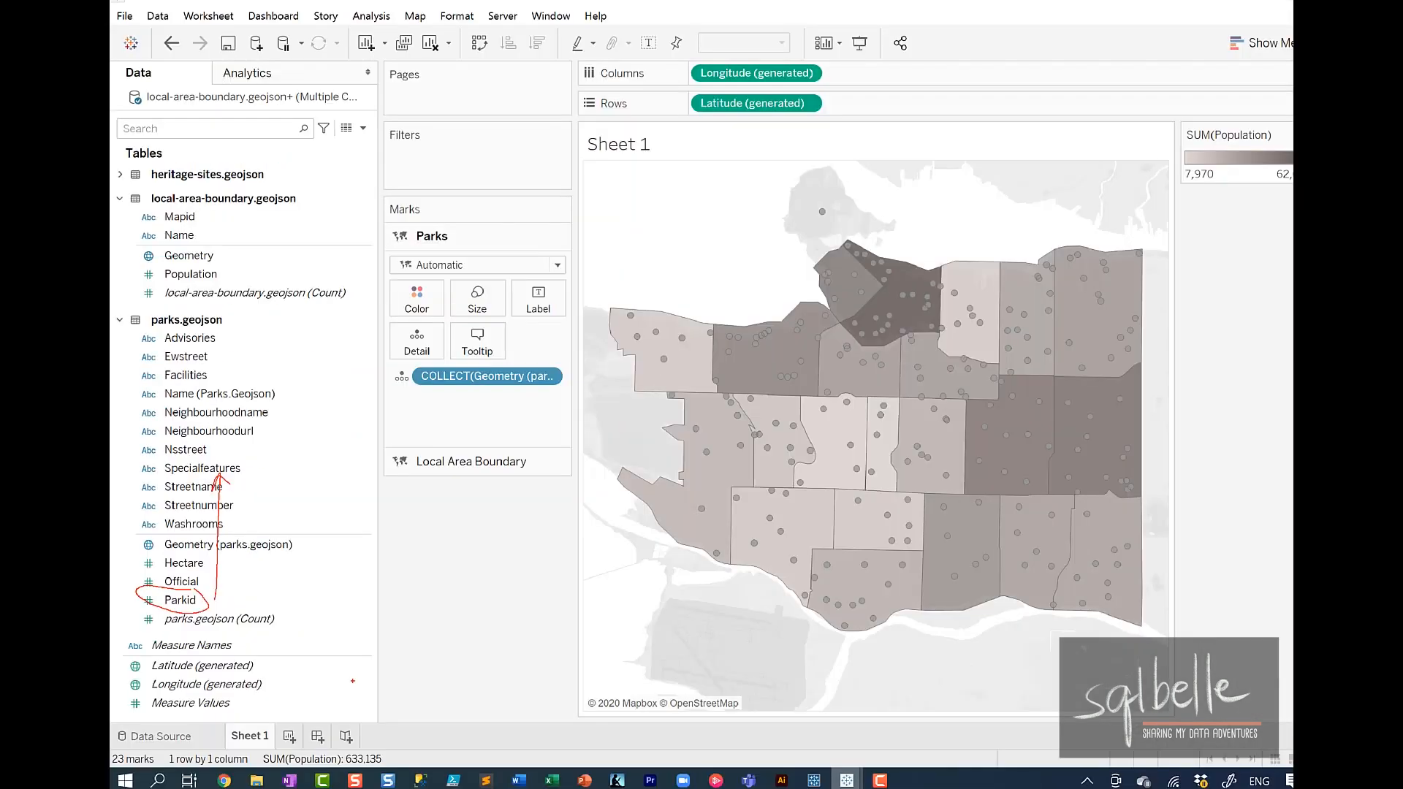
drag(247, 609, 329, 350)
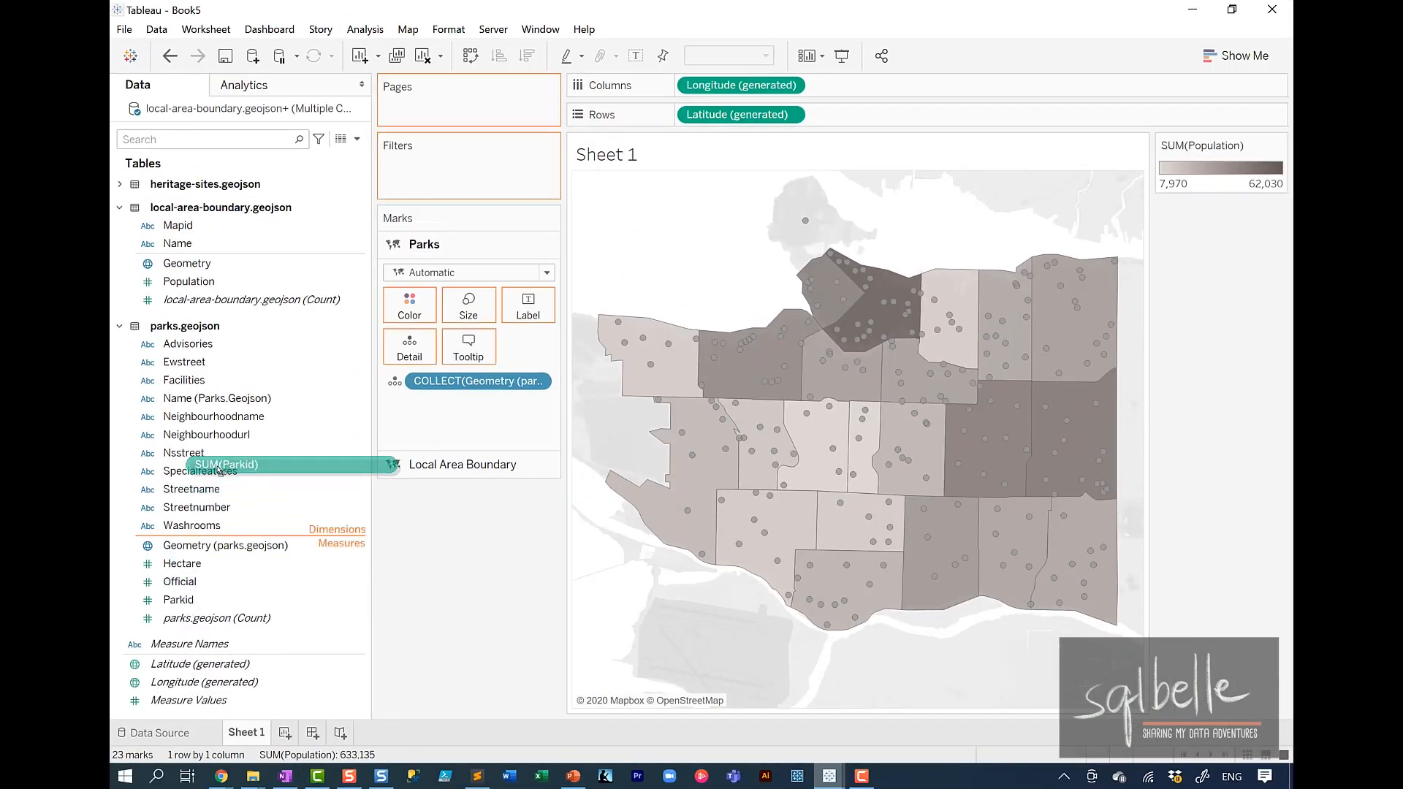
drag(219, 470, 422, 431)
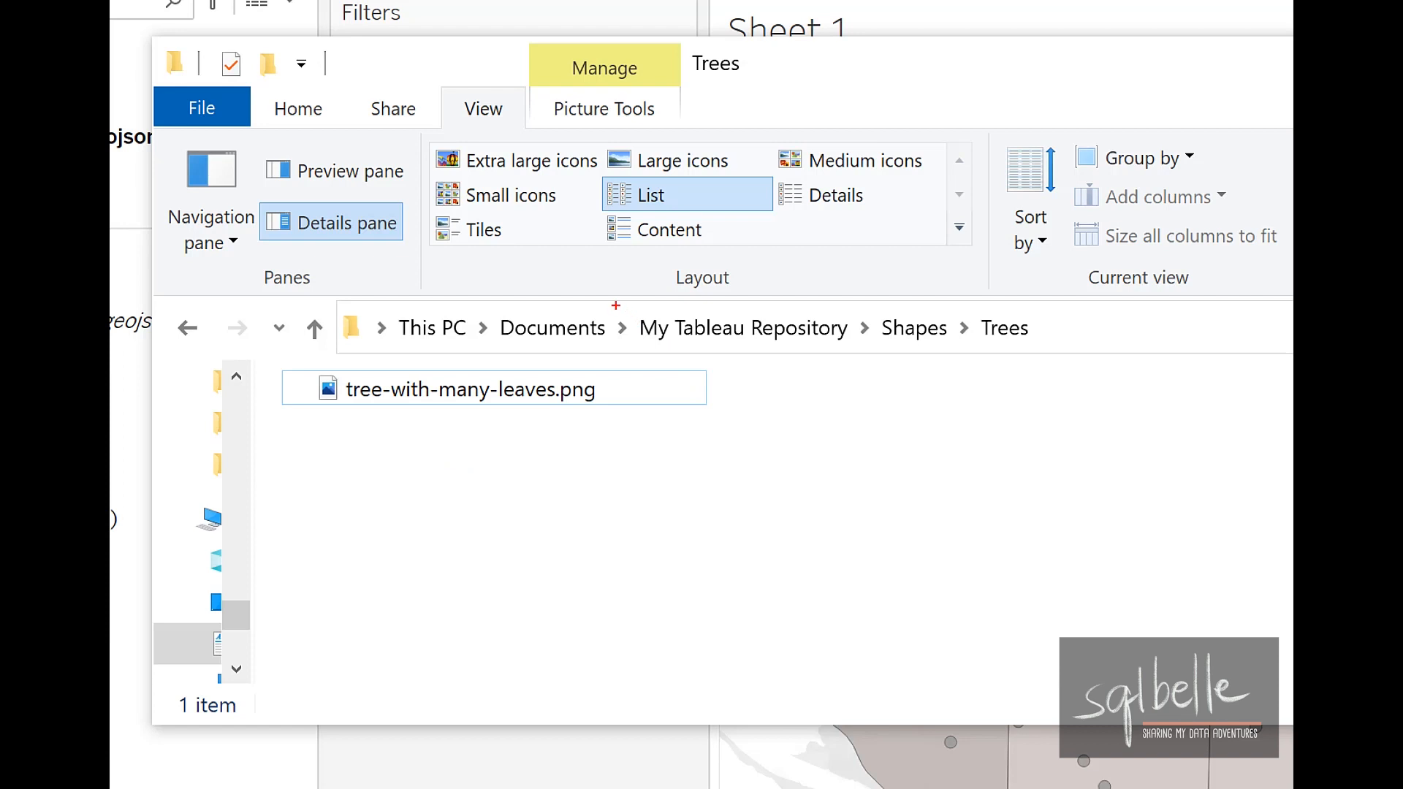
- Check in File Explorer where the tree-with-many-leaves.png custom shape is stored, under My Tableau Repository, Shapes, Trees
mouse_move(618, 302)
mouse_down()
mouse_move(748, 348)
mouse_move(859, 355)
mouse_up()
mouse_move(869, 301)
mouse_down()
mouse_move(897, 334)
mouse_move(948, 354)
mouse_up()
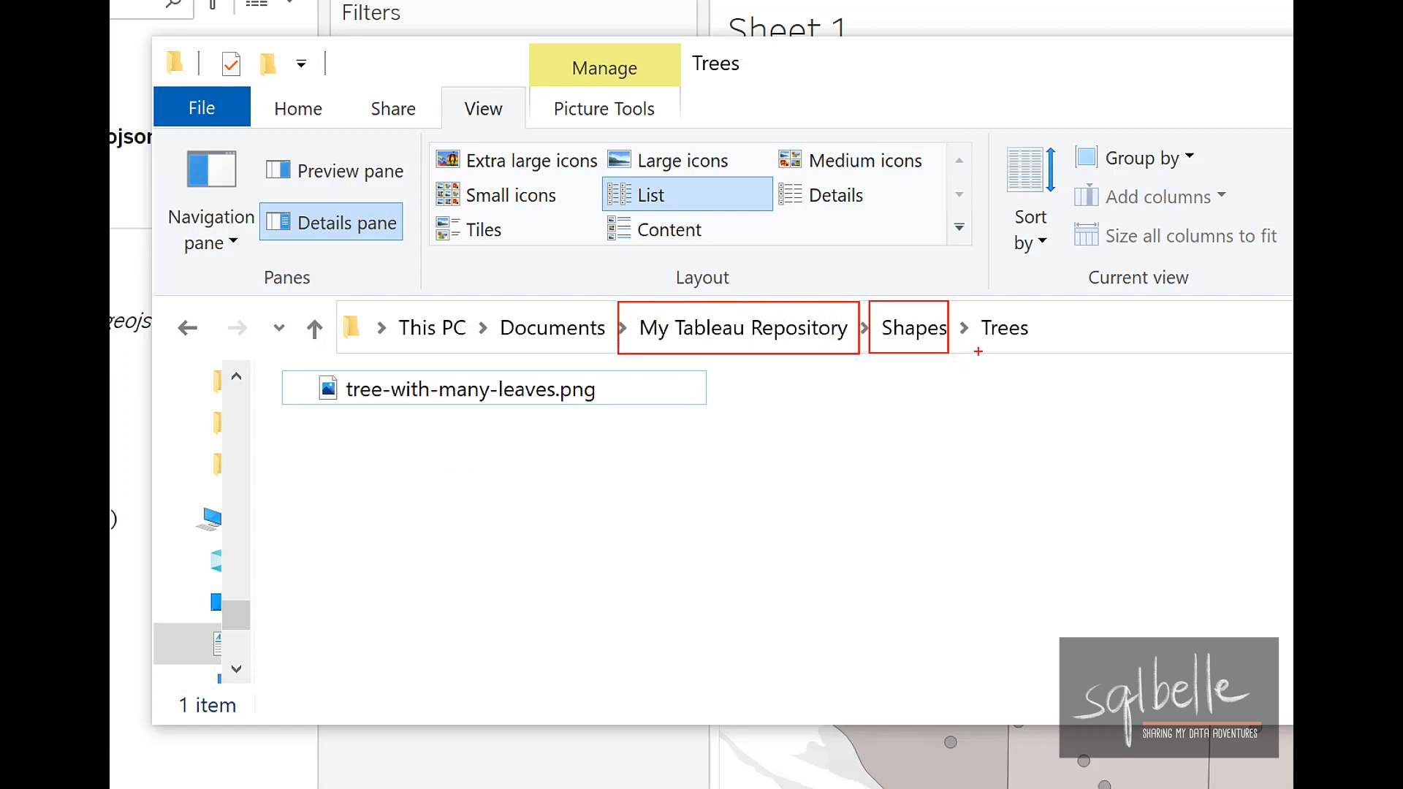
mouse_move(970, 302)
mouse_down()
mouse_move(1001, 344)
mouse_move(1041, 354)
mouse_up()
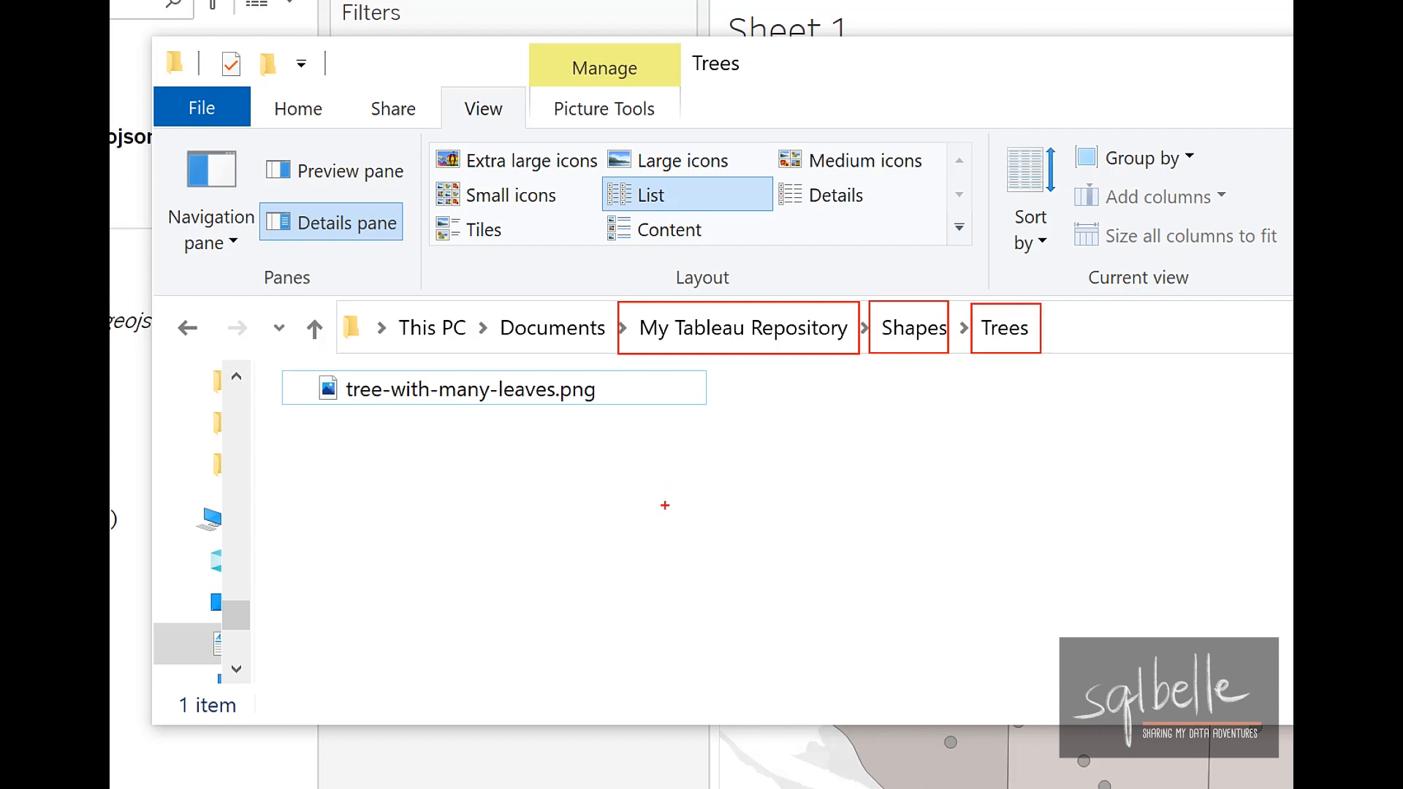
mouse_move(665, 505)
mouse_down()
mouse_move(580, 418)
mouse_move(621, 423)
mouse_up()
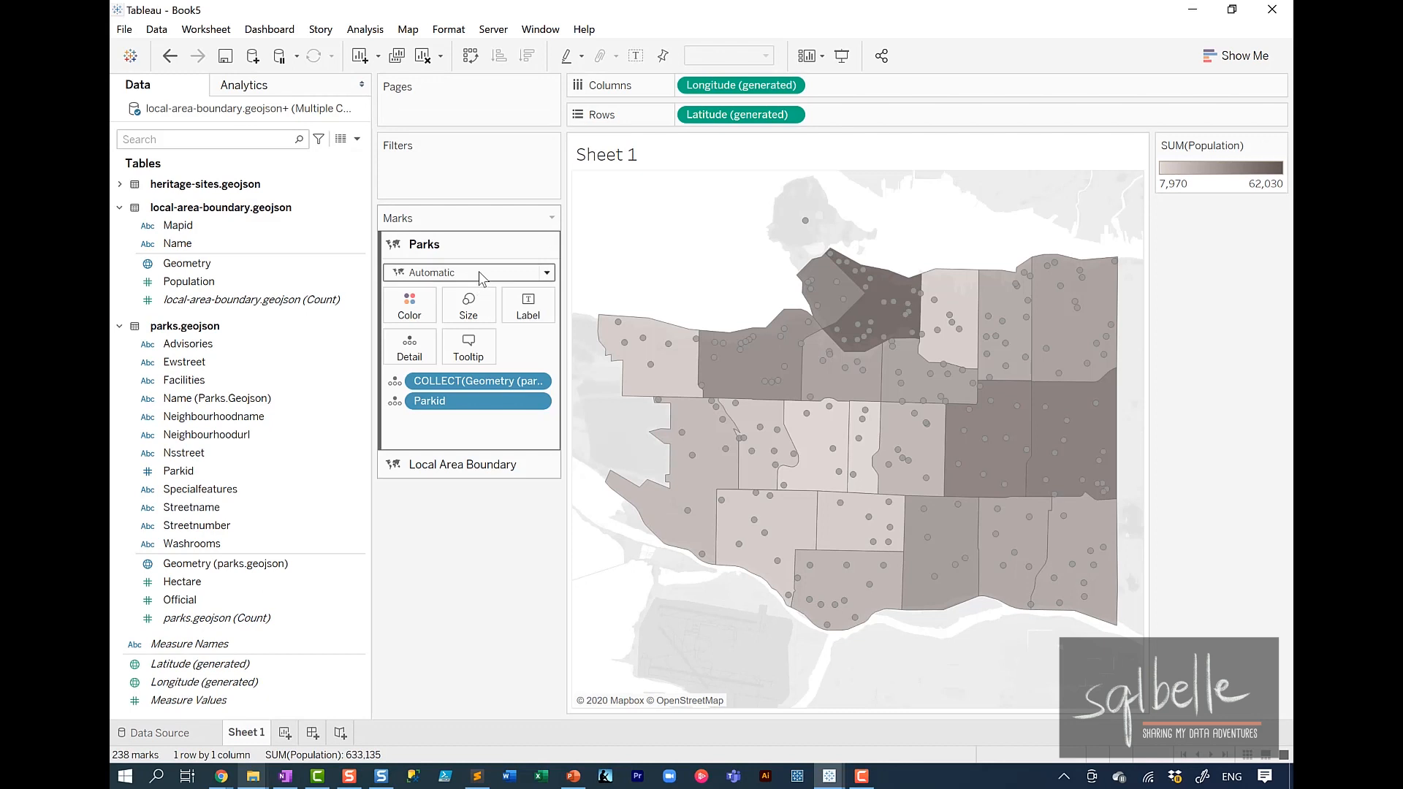
- Change the Parks layer's mark type to Shape and assign the tree icon from the Trees shape palette
click(479, 271)
click(439, 406)
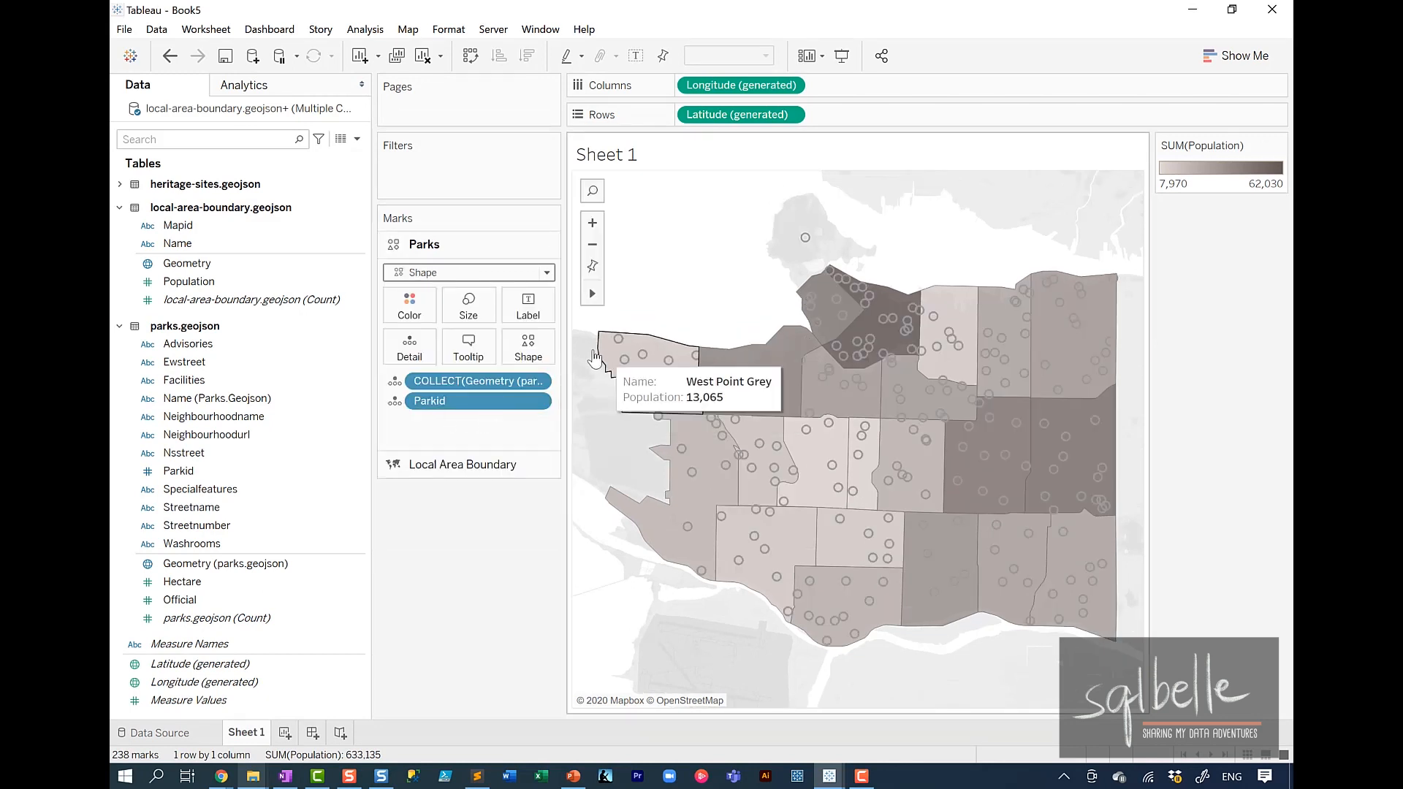
click(528, 348)
click(535, 471)
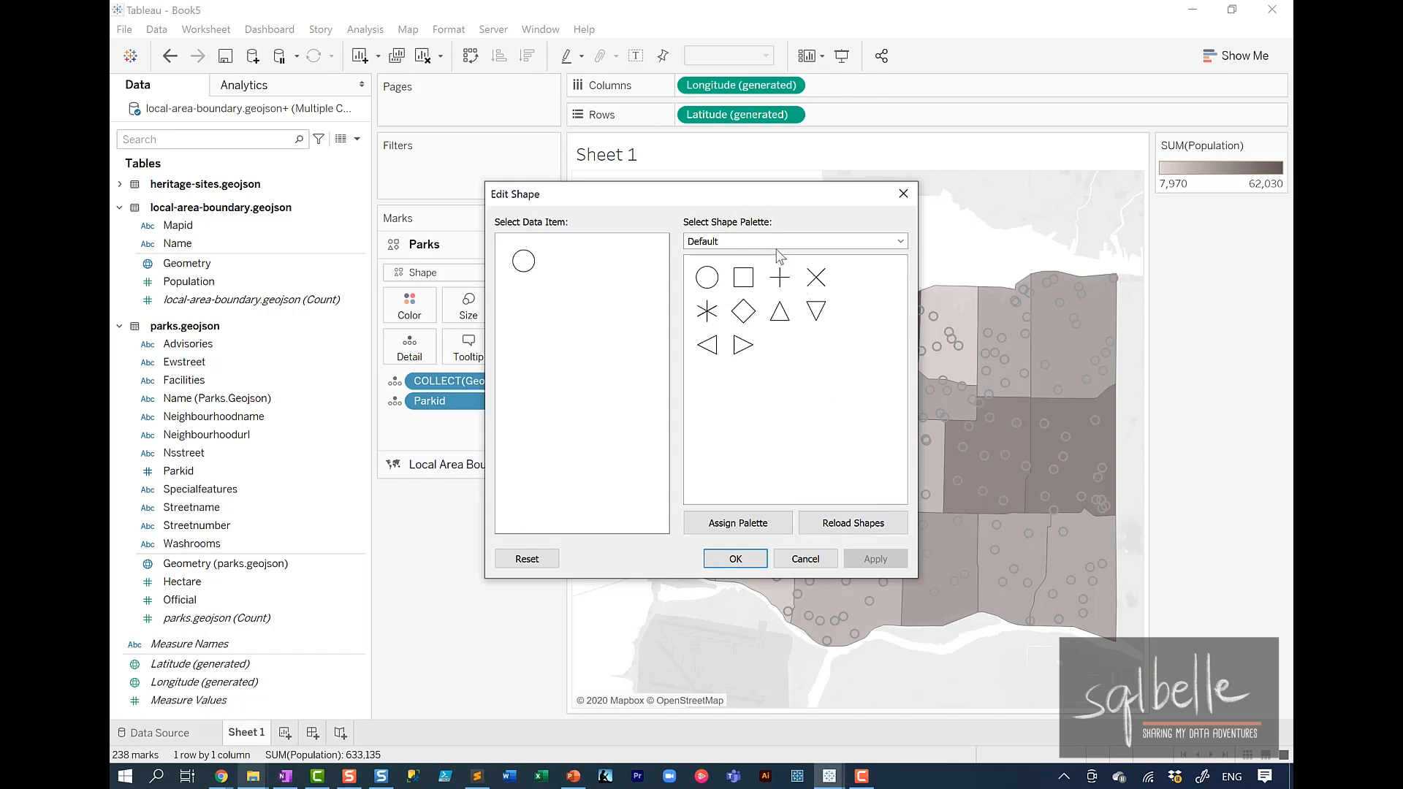
click(802, 240)
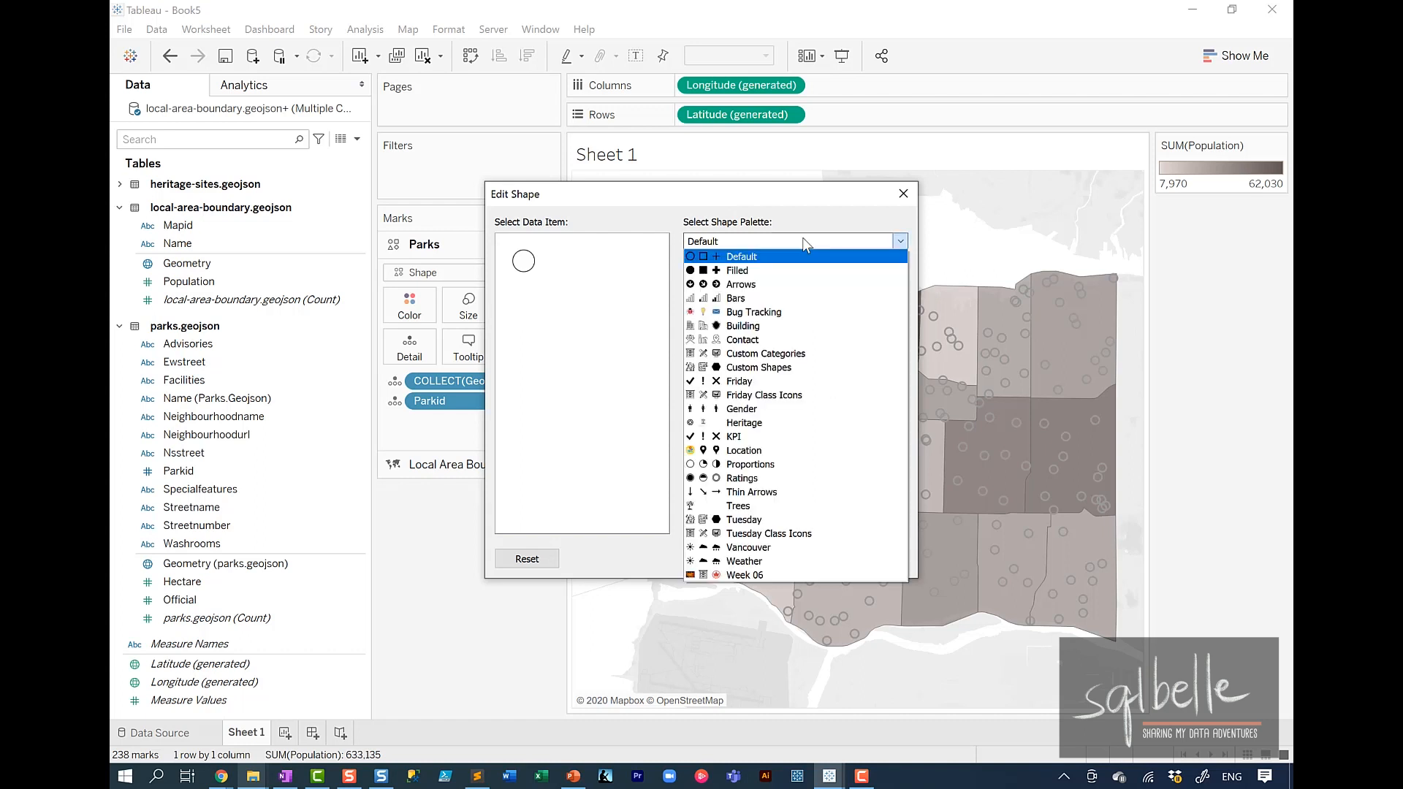
click(753, 505)
click(532, 271)
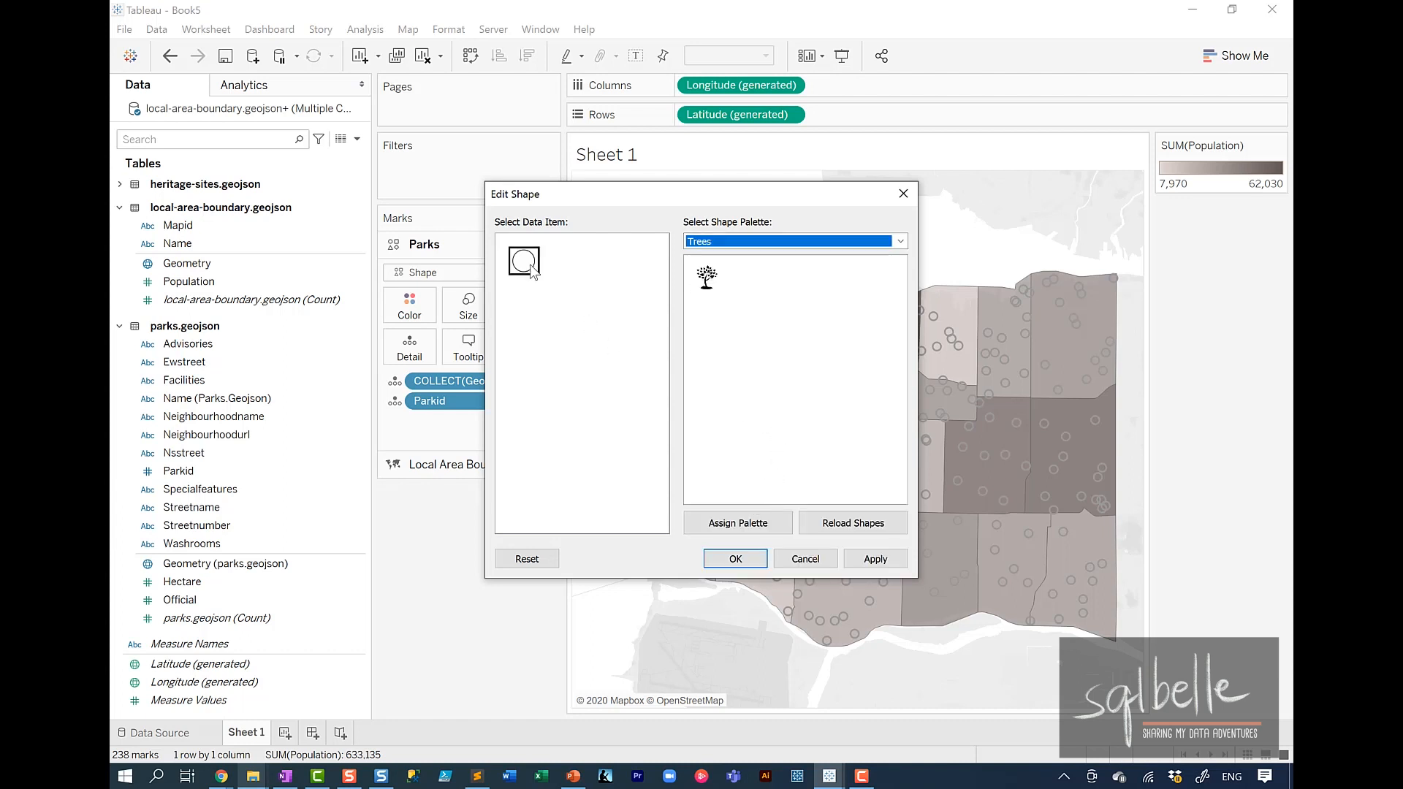
click(706, 278)
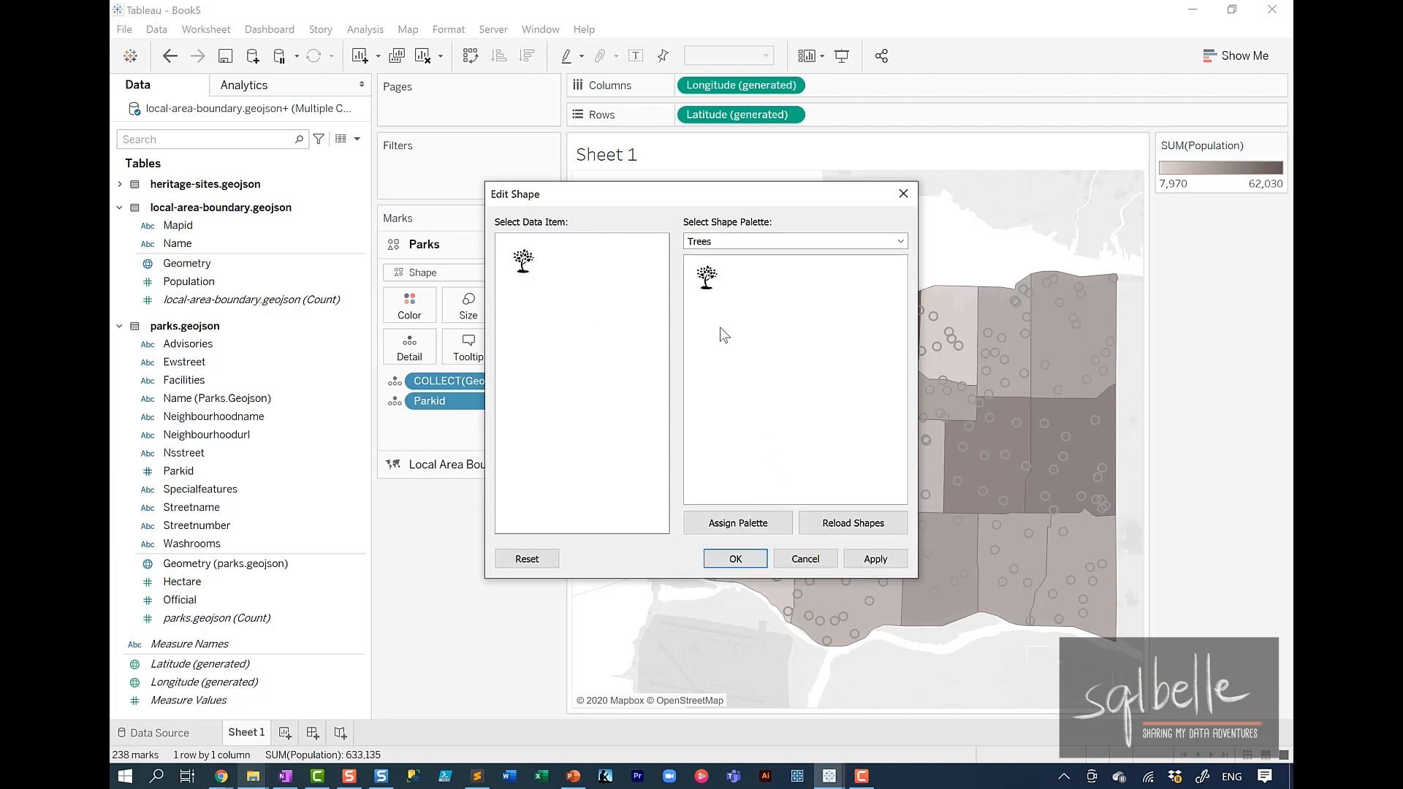
click(735, 558)
- Enlarge the tree shapes on the Parks layer and check the layer's colour options
click(468, 305)
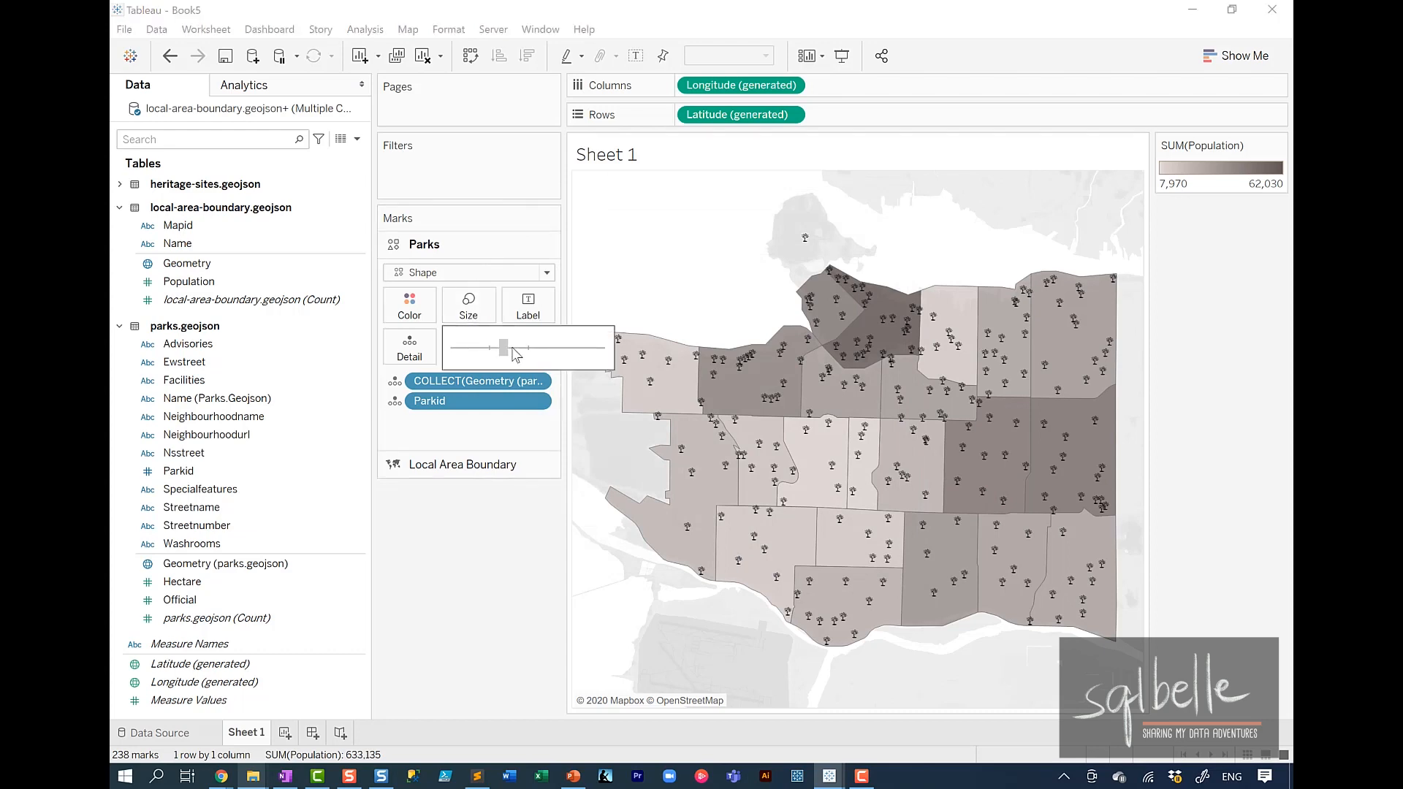
drag(504, 349, 532, 349)
click(498, 533)
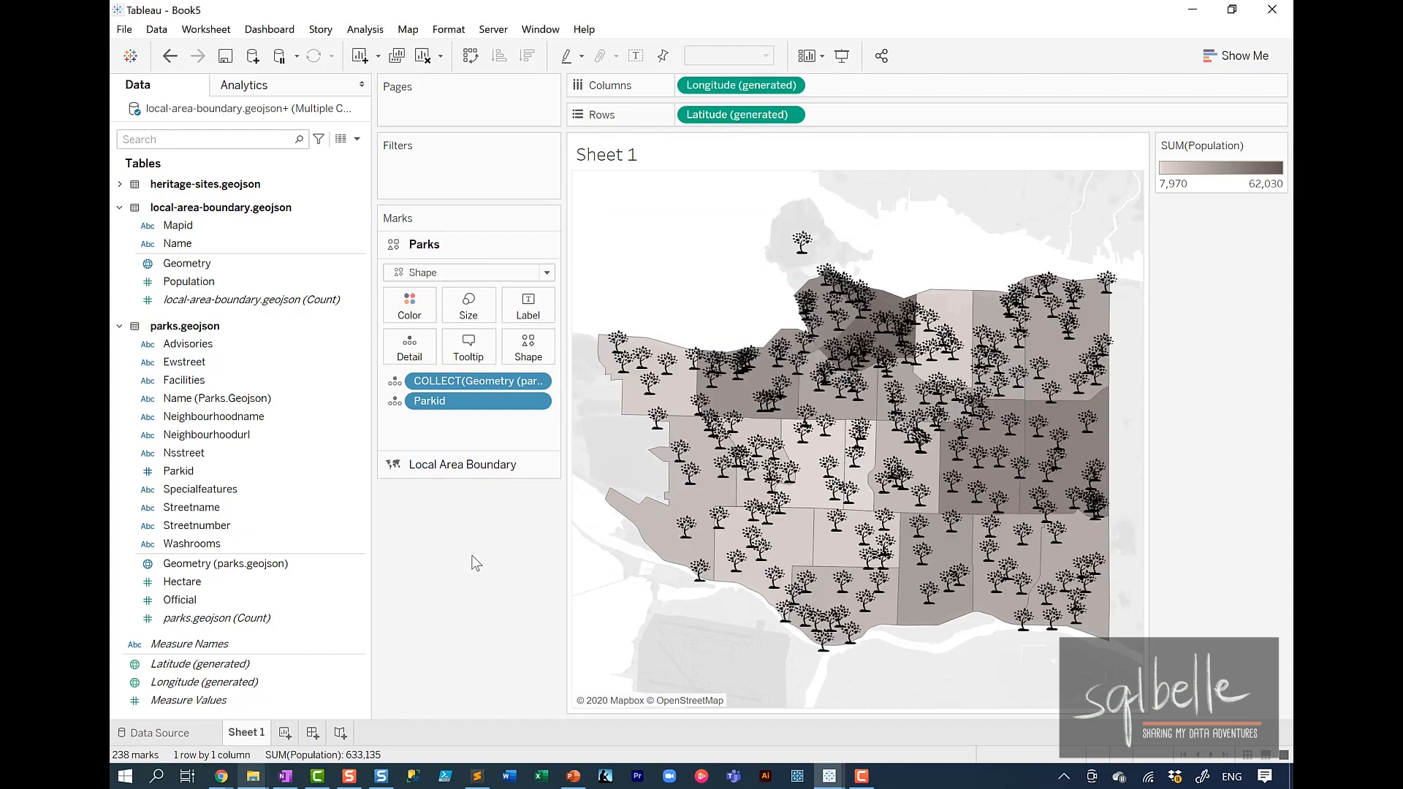
click(422, 320)
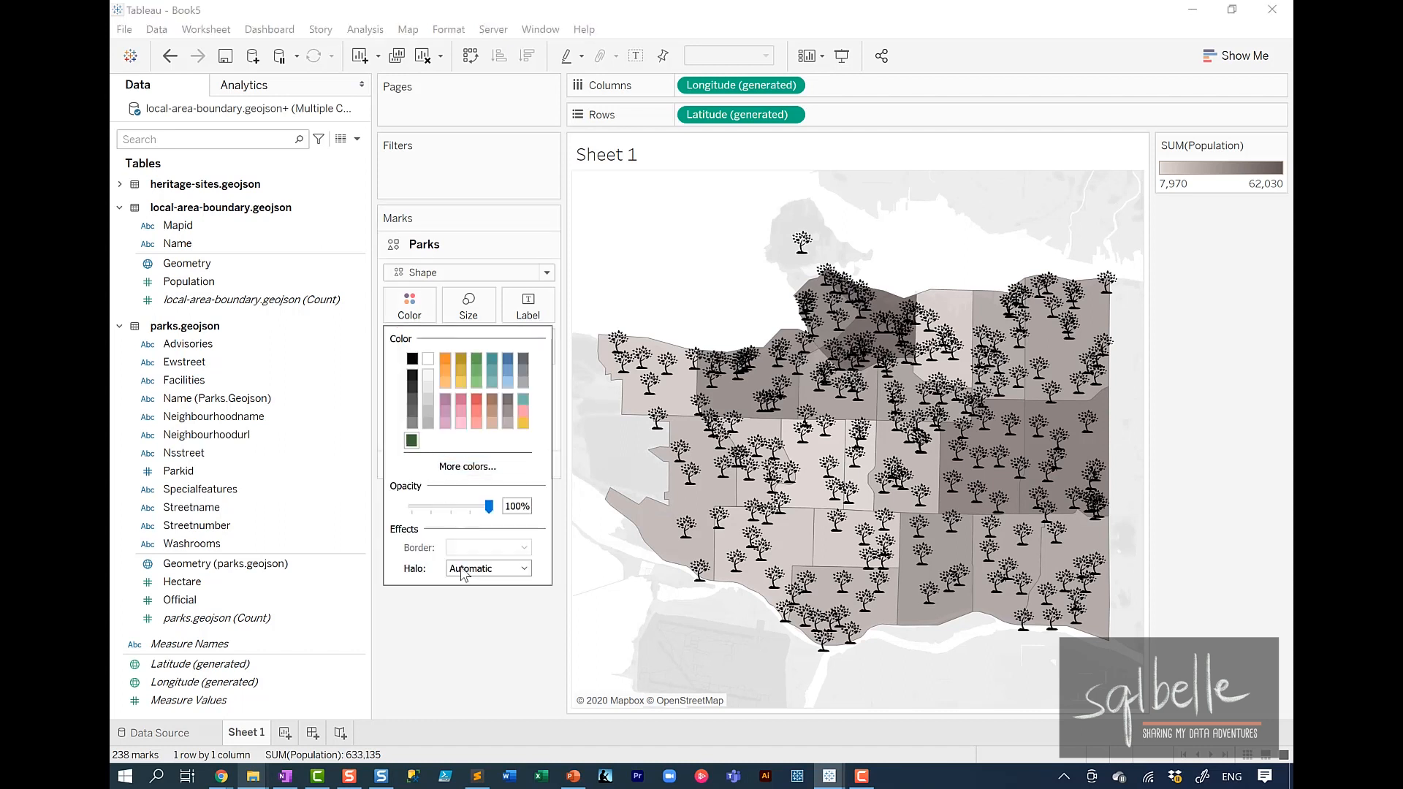
click(478, 664)
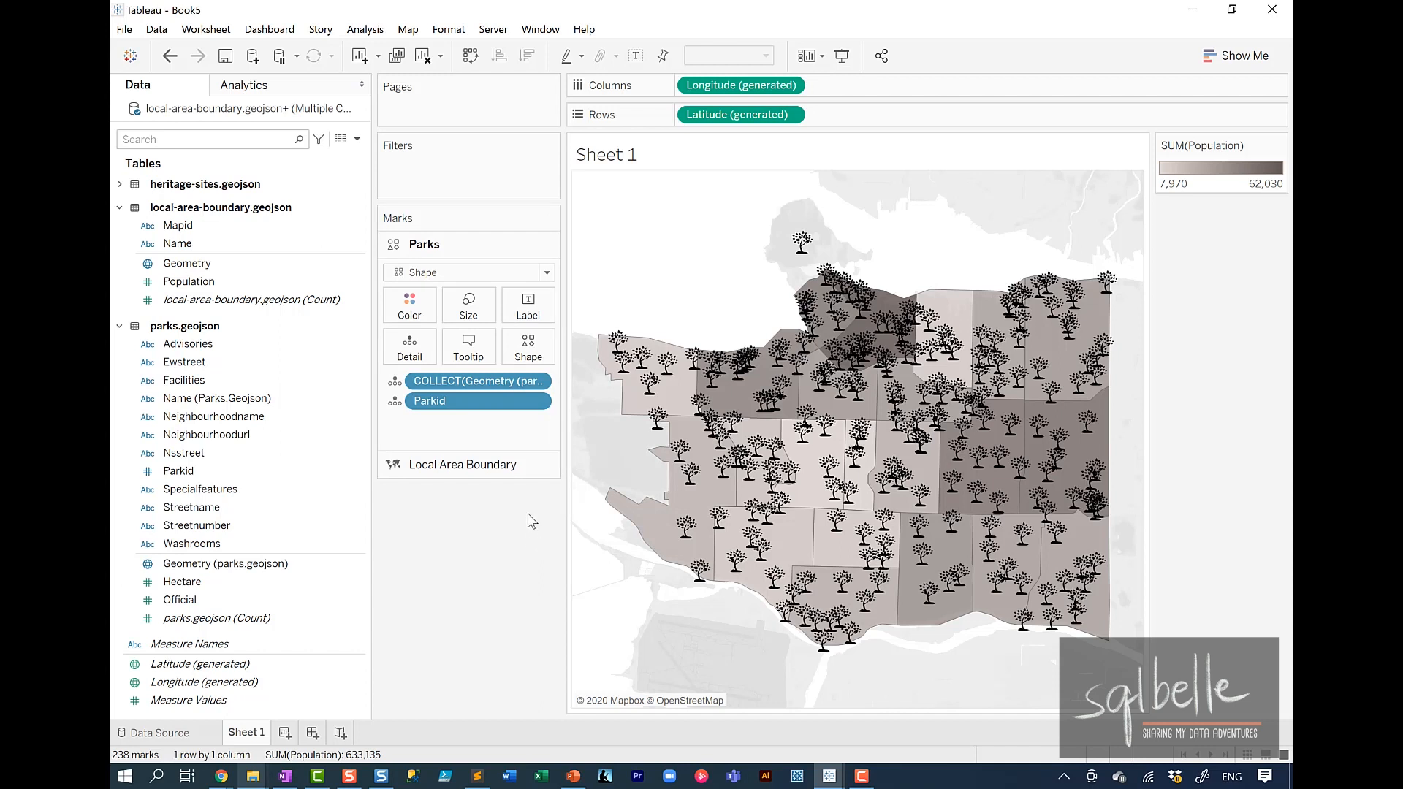
- Create a calculated field named Tree with the formula "Tree" and use it to colour the Parks layer
click(357, 138)
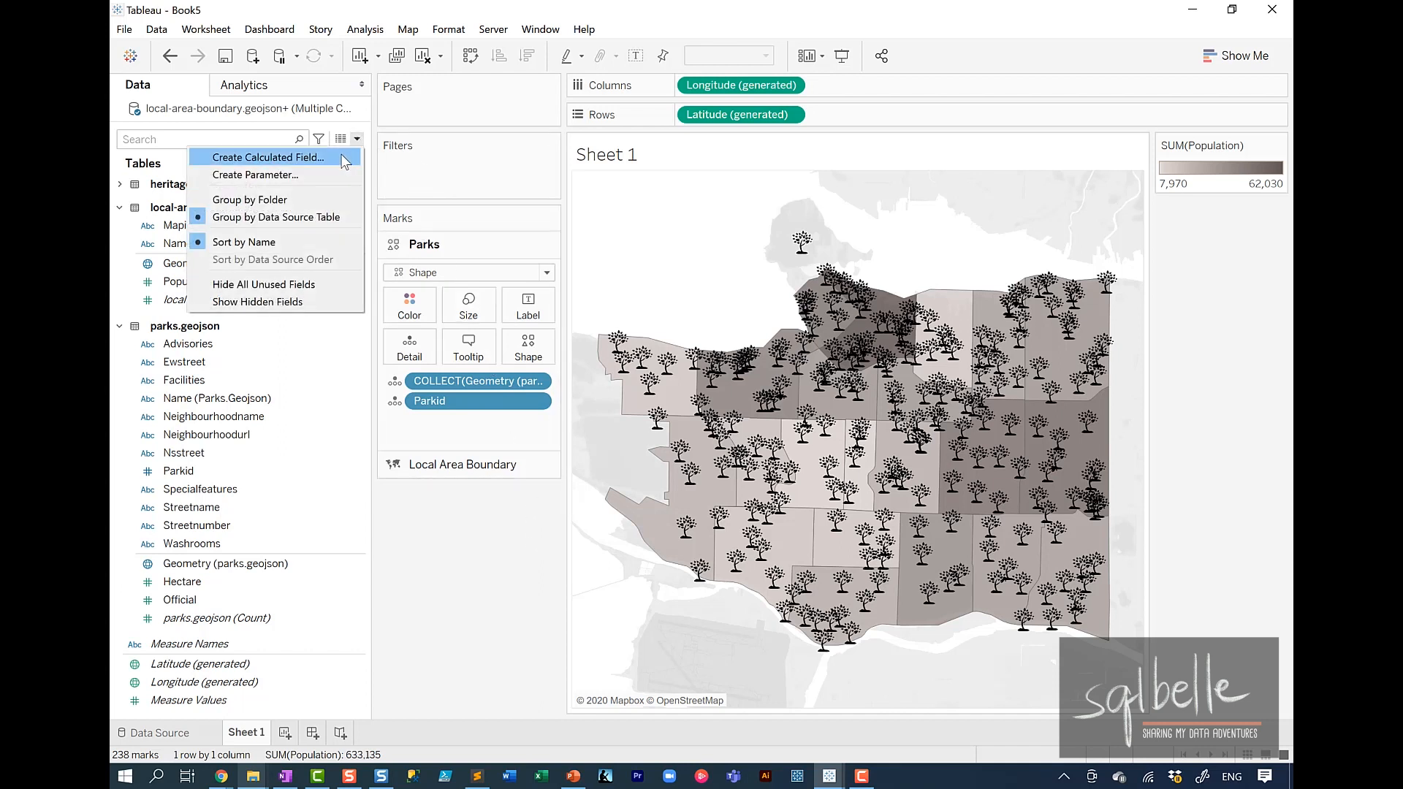
click(255, 157)
text(Tree)
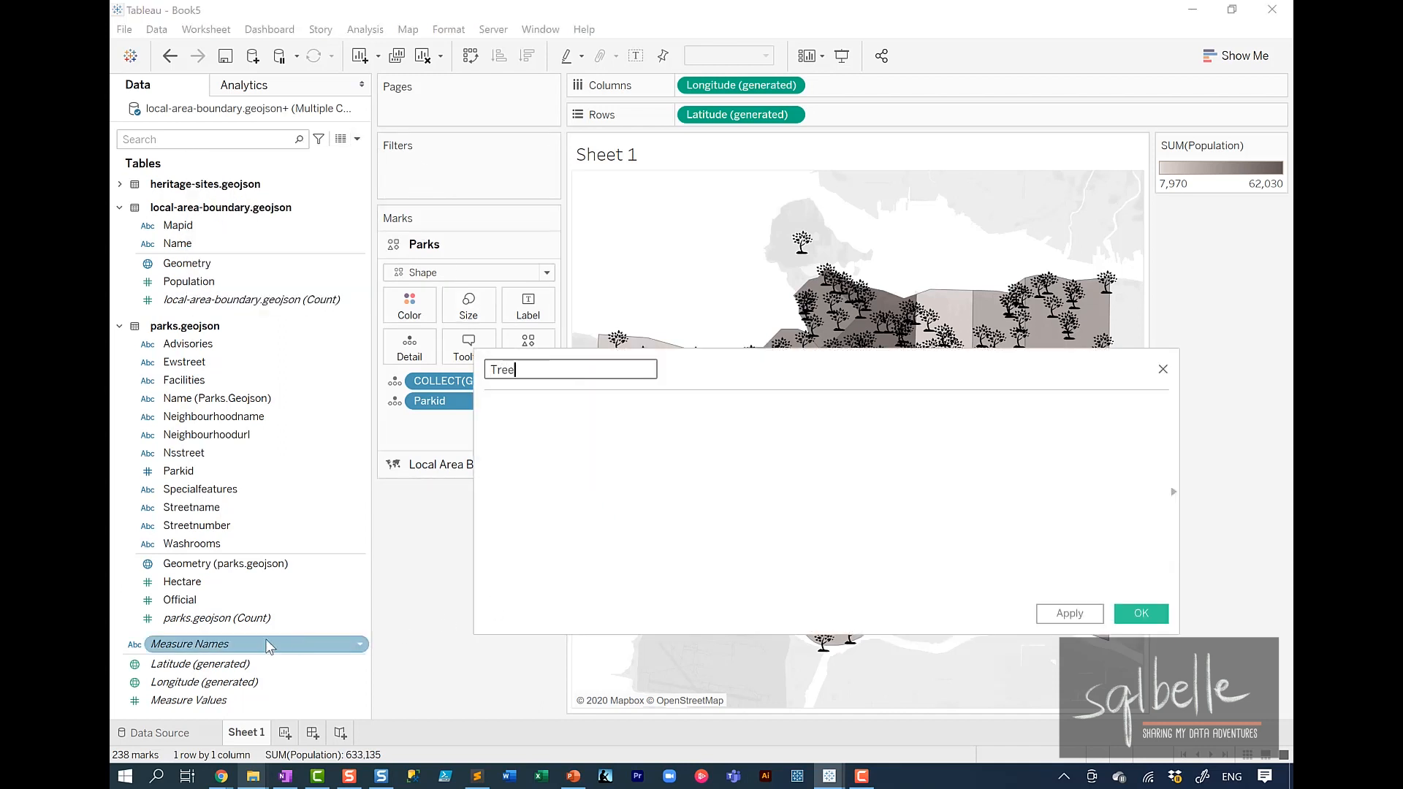
key(Tab)
text("Tree")
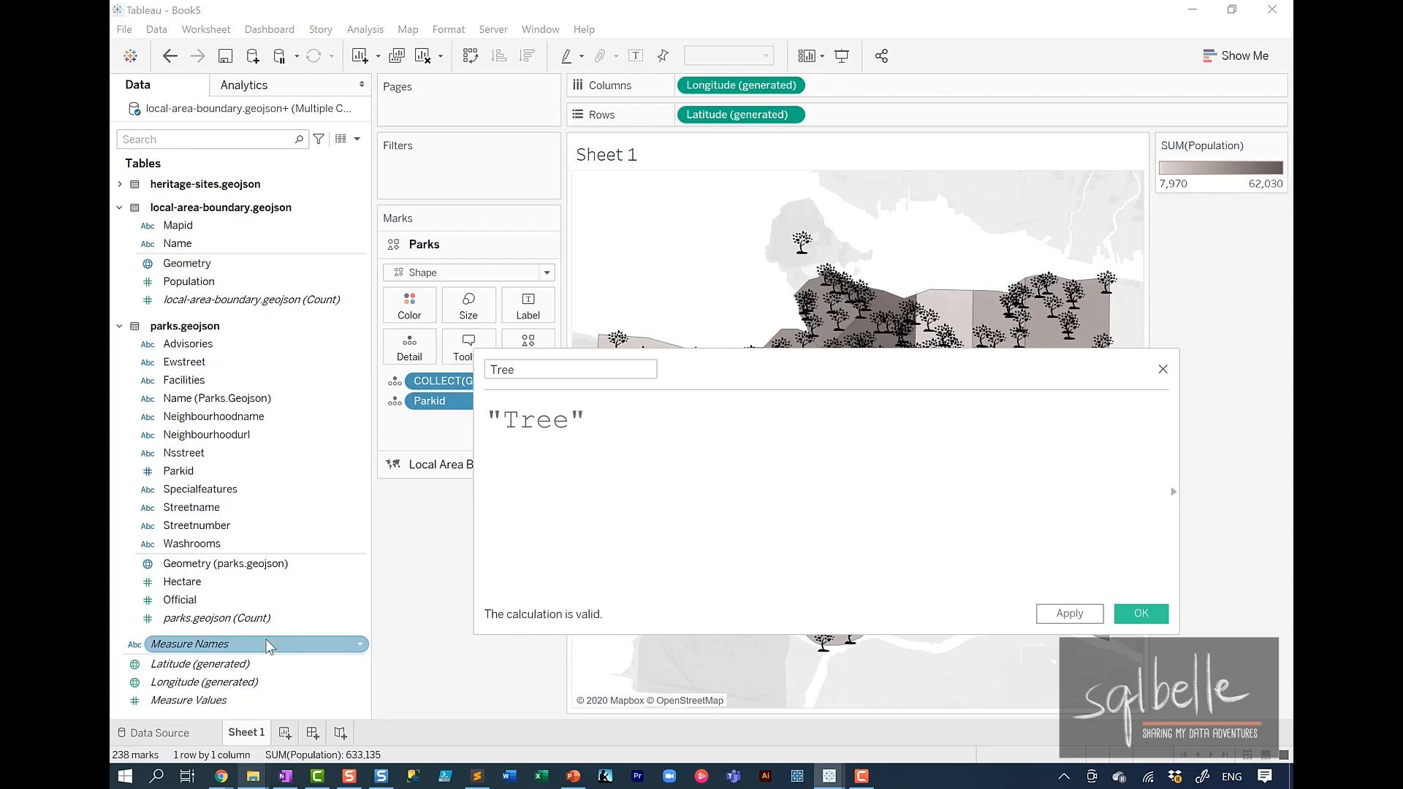
click(1141, 613)
drag(161, 643, 406, 310)
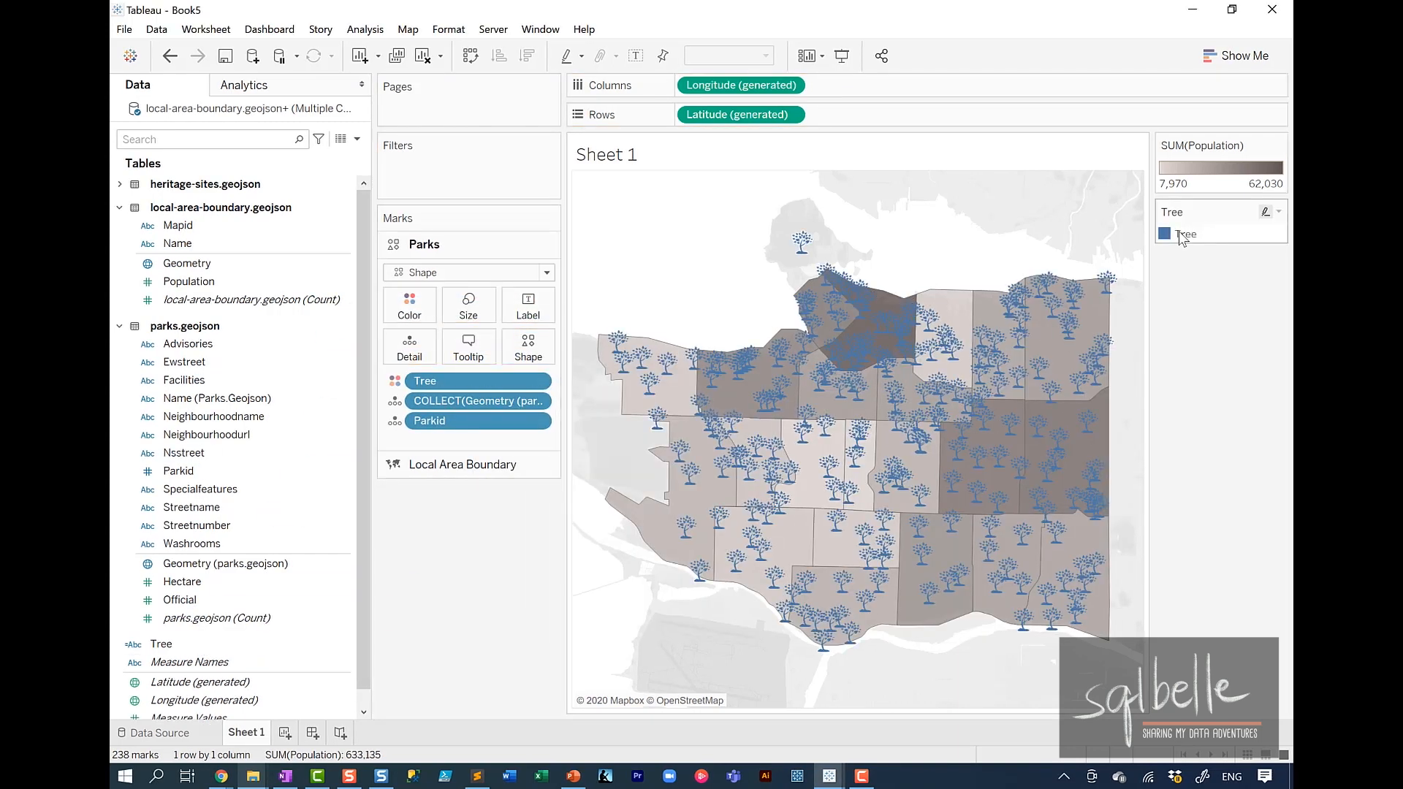
- Assign a dark green from the Green palette to the Tree item and apply the colour
double_click(1181, 237)
click(748, 245)
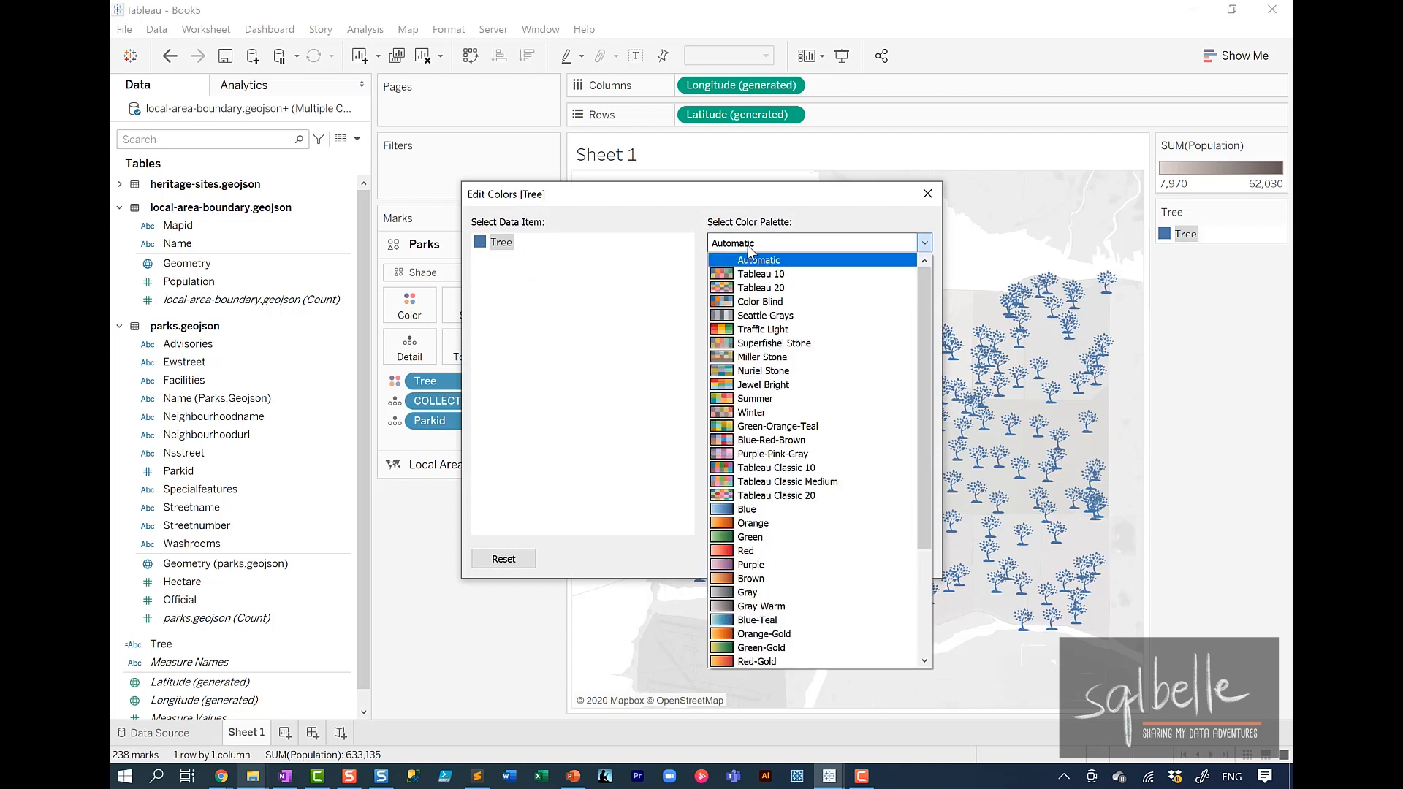
click(776, 542)
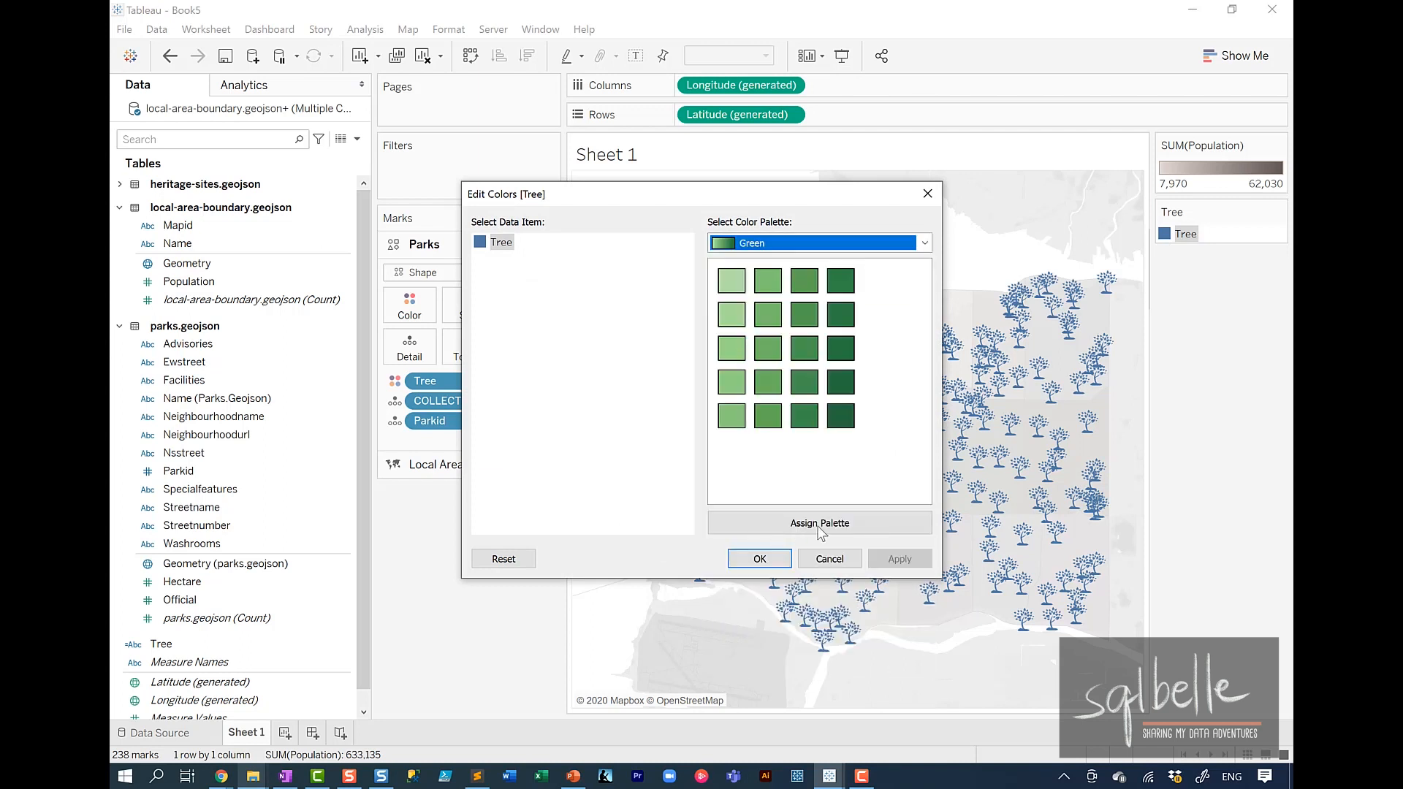
click(847, 384)
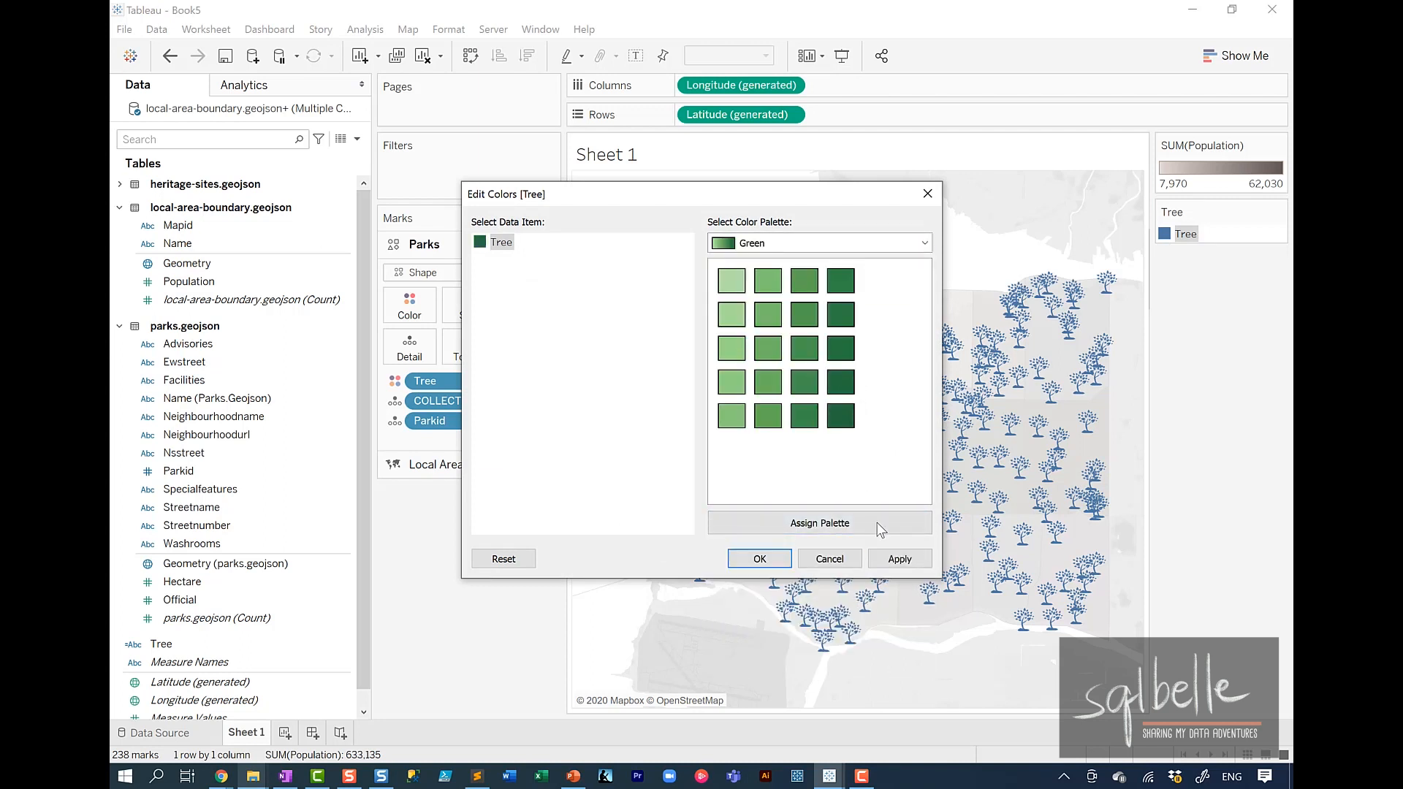
click(894, 559)
click(760, 559)
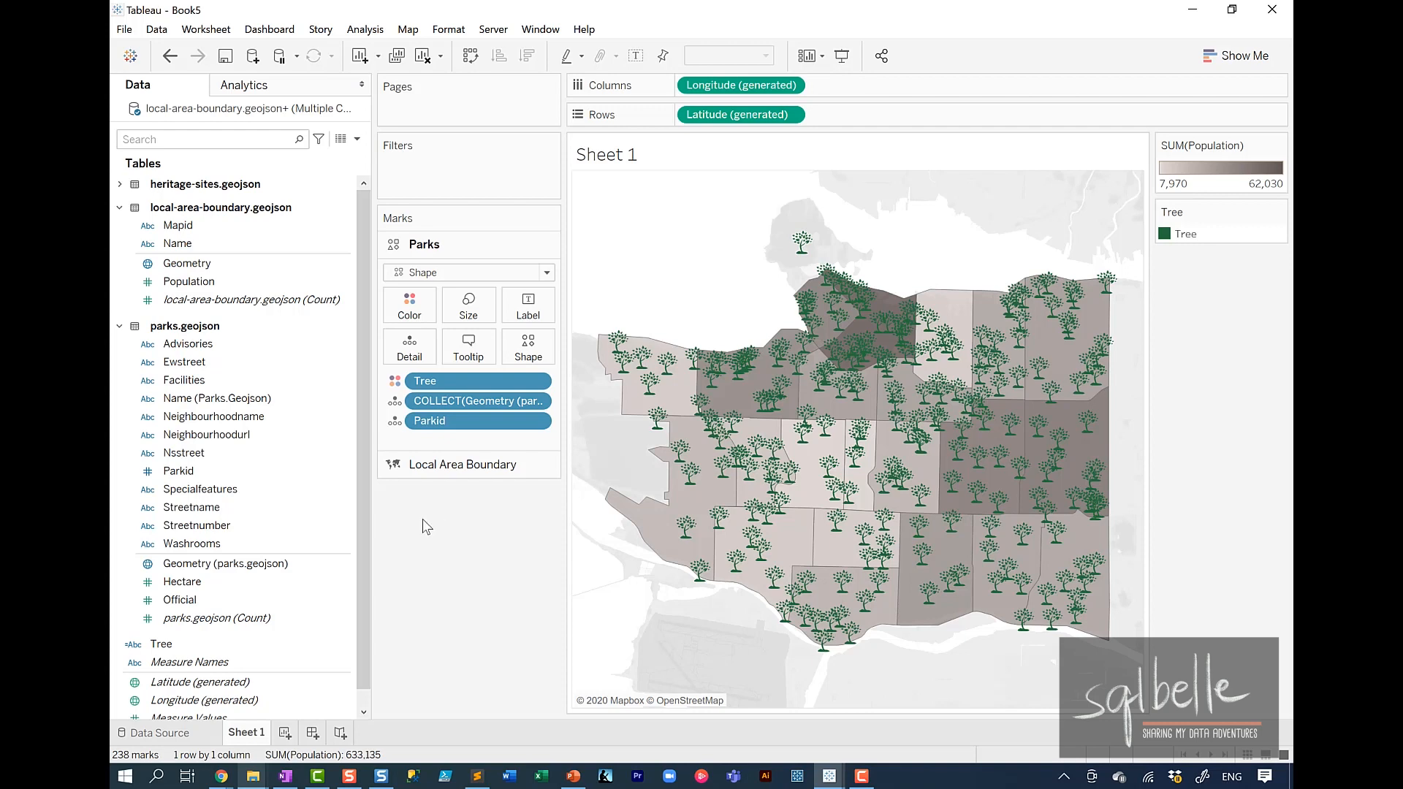
- Add the heritage-sites.geojson Geometry field to the map as a new marks layer with Id as its level of detail
click(119, 184)
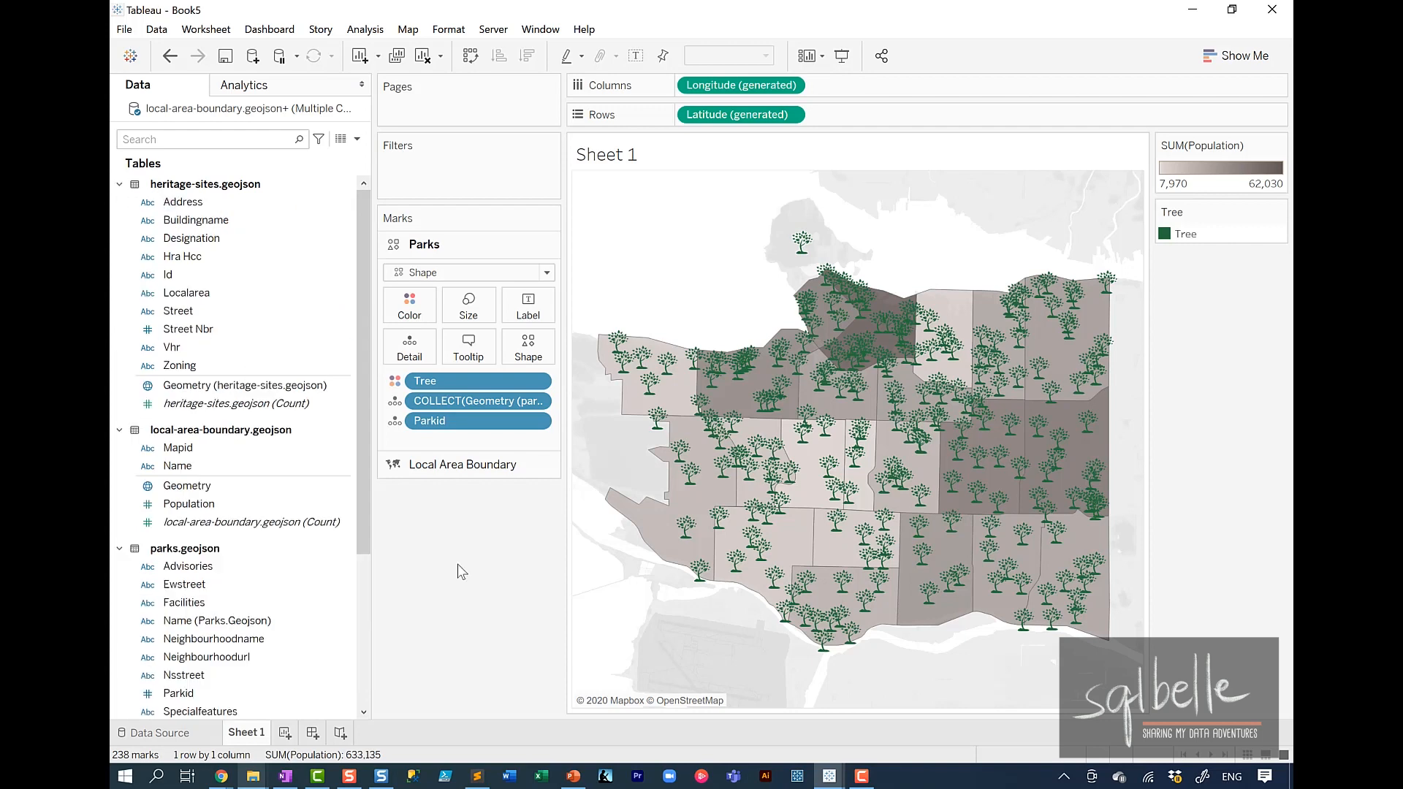
drag(219, 387, 271, 392)
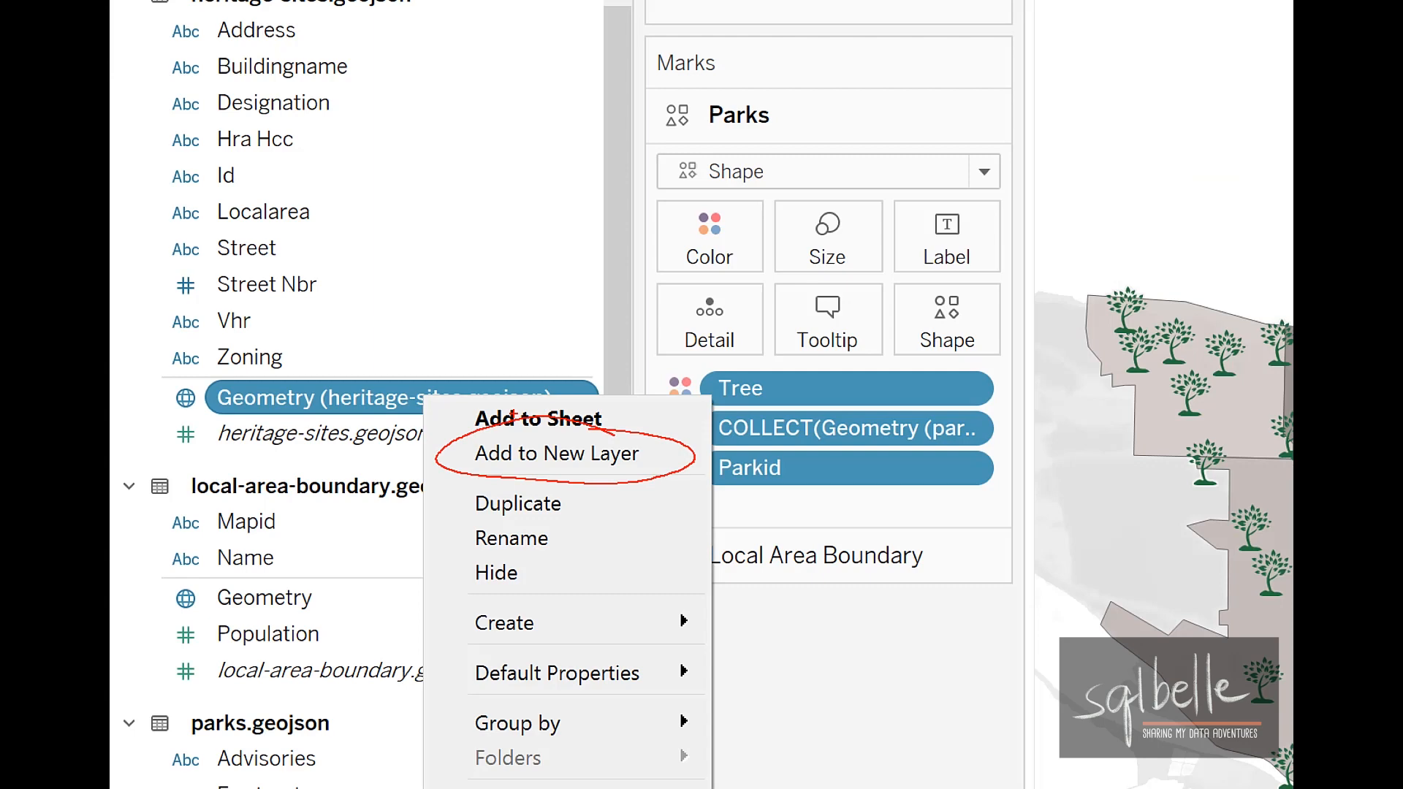
key(Escape)
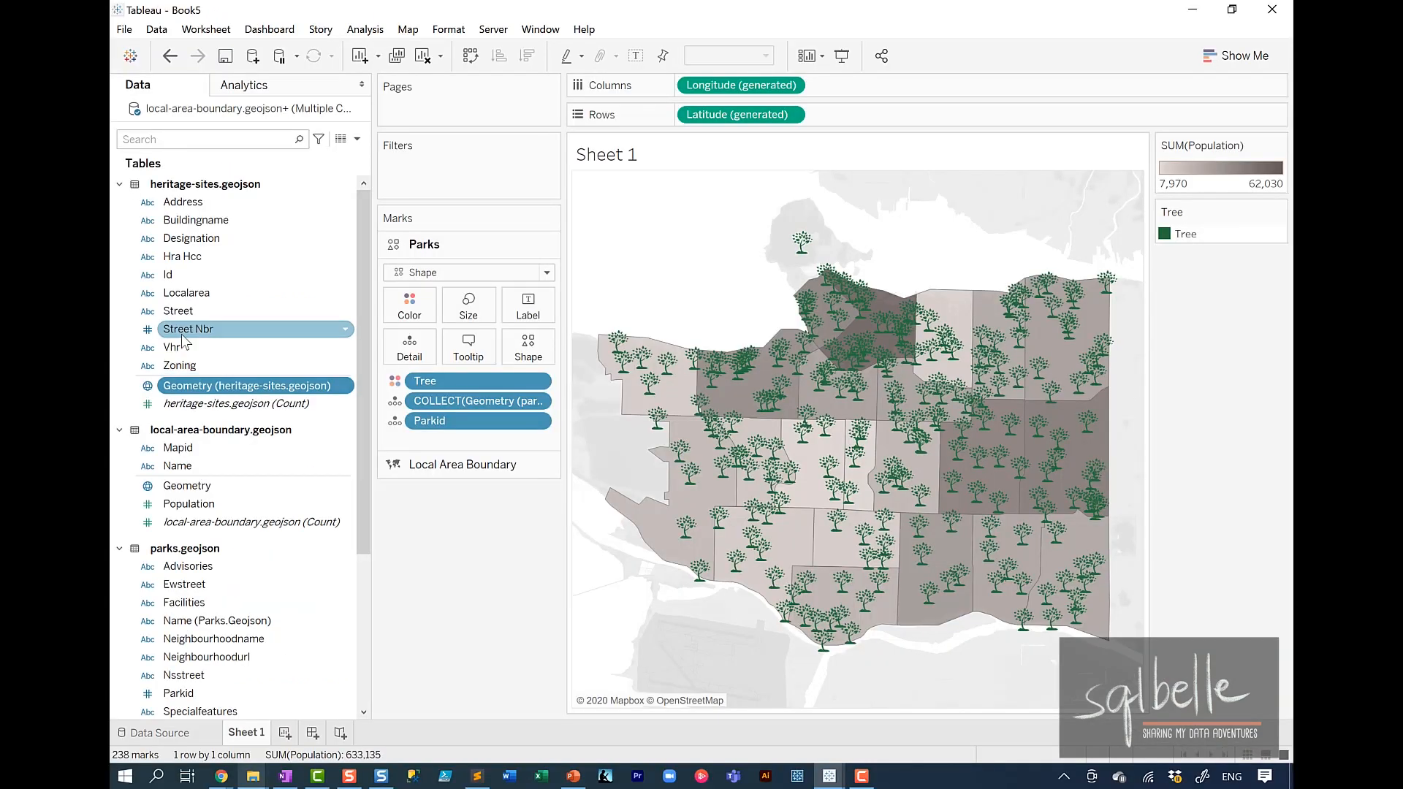
drag(271, 388, 726, 212)
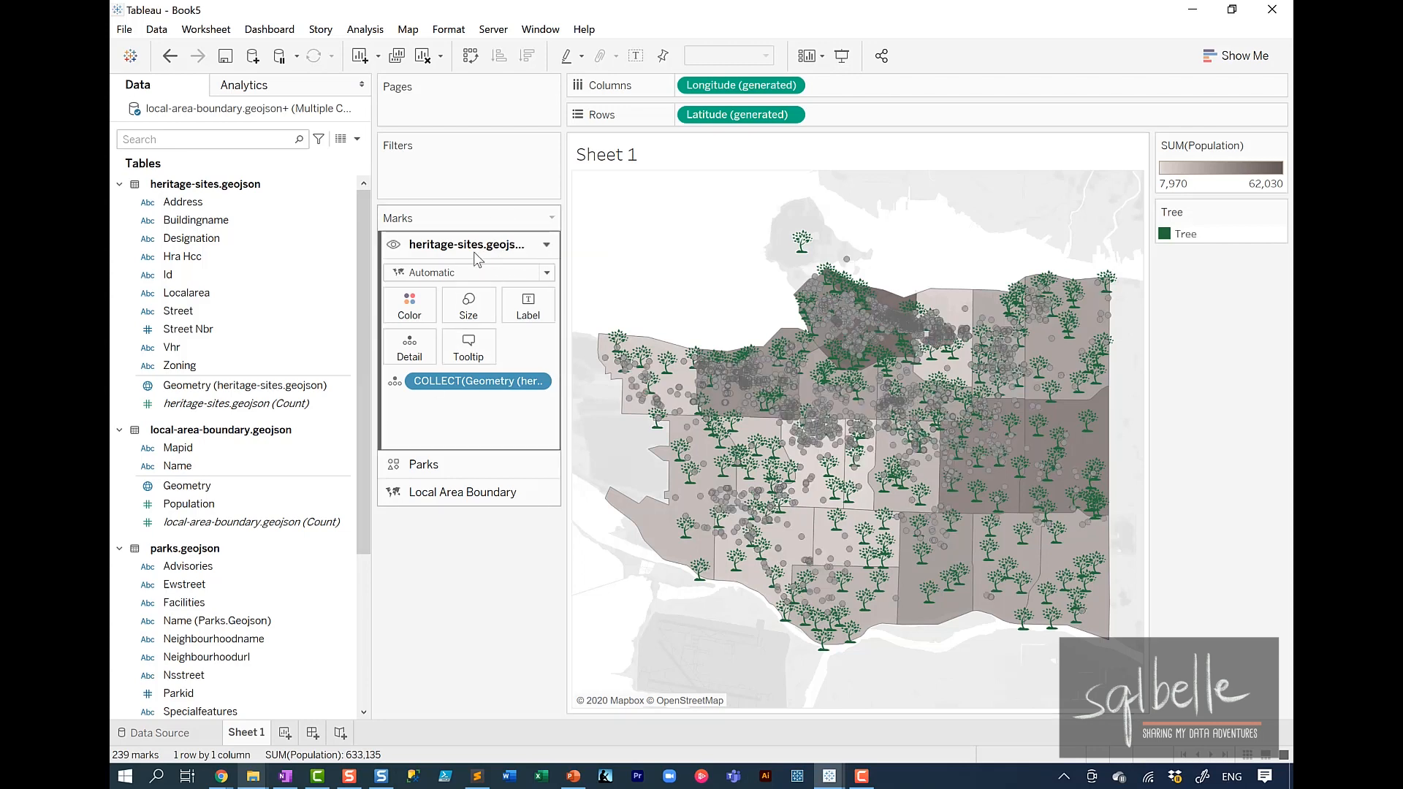
click(176, 276)
drag(269, 290, 409, 351)
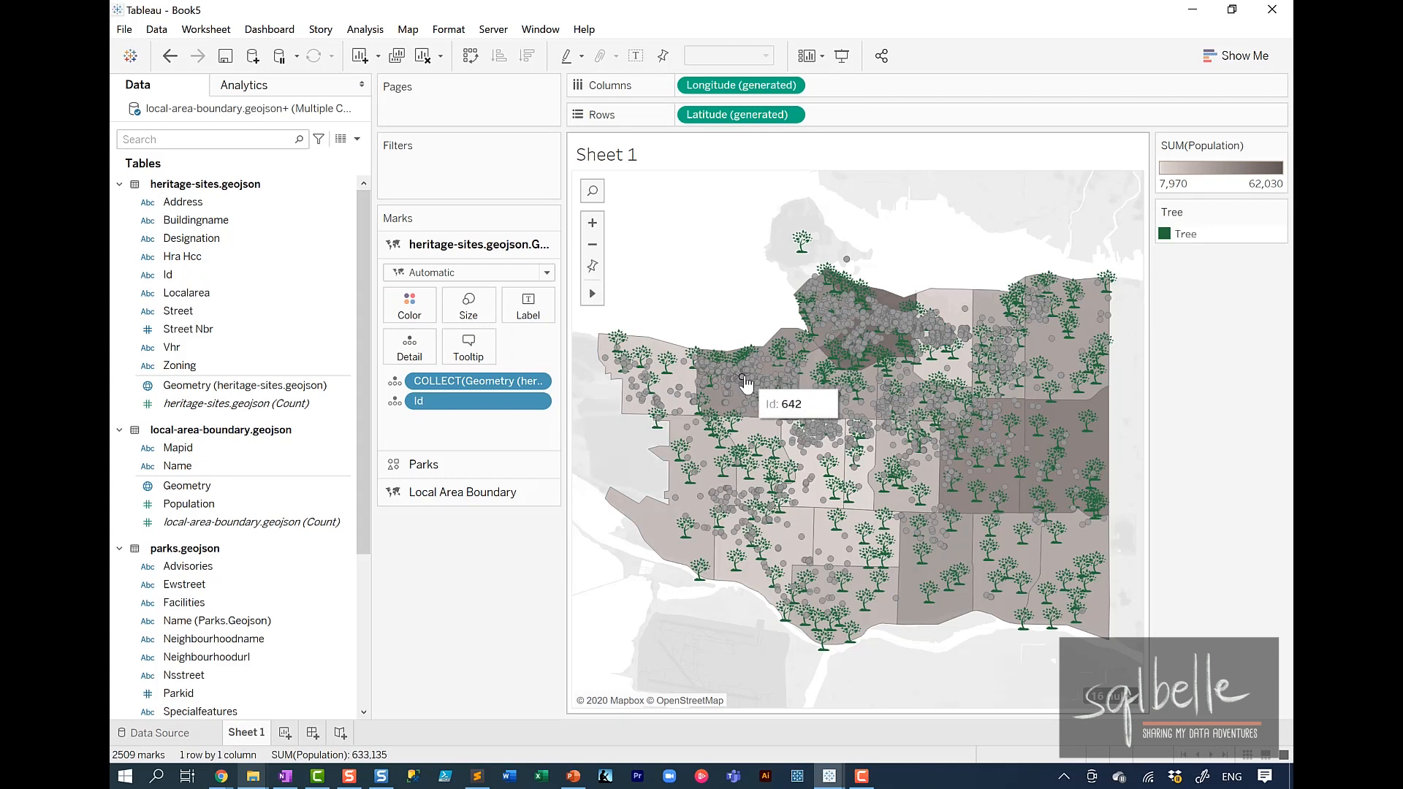
- Rename the heritage-sites.geojson marks layer as Heritage Sites
click(546, 245)
click(498, 349)
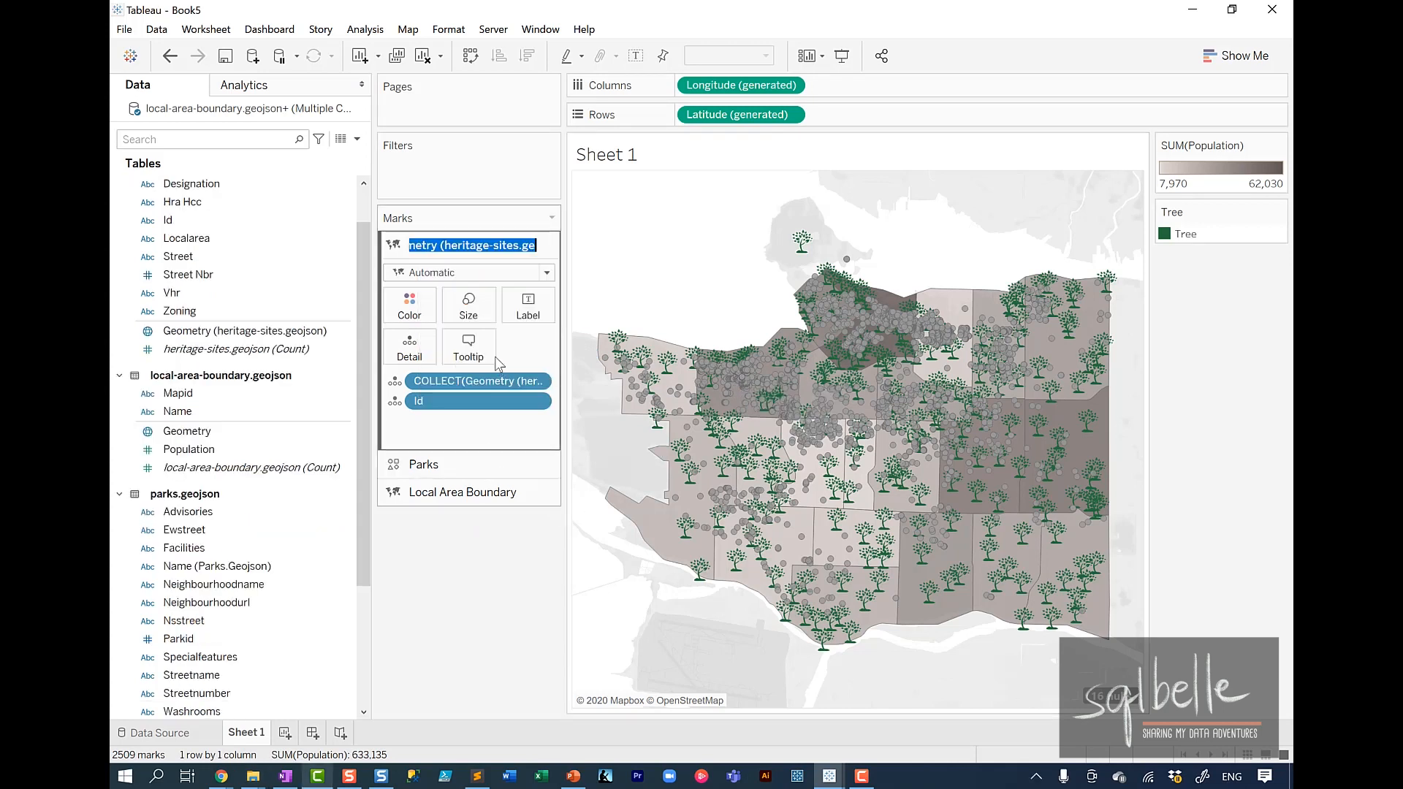
text(Herit)
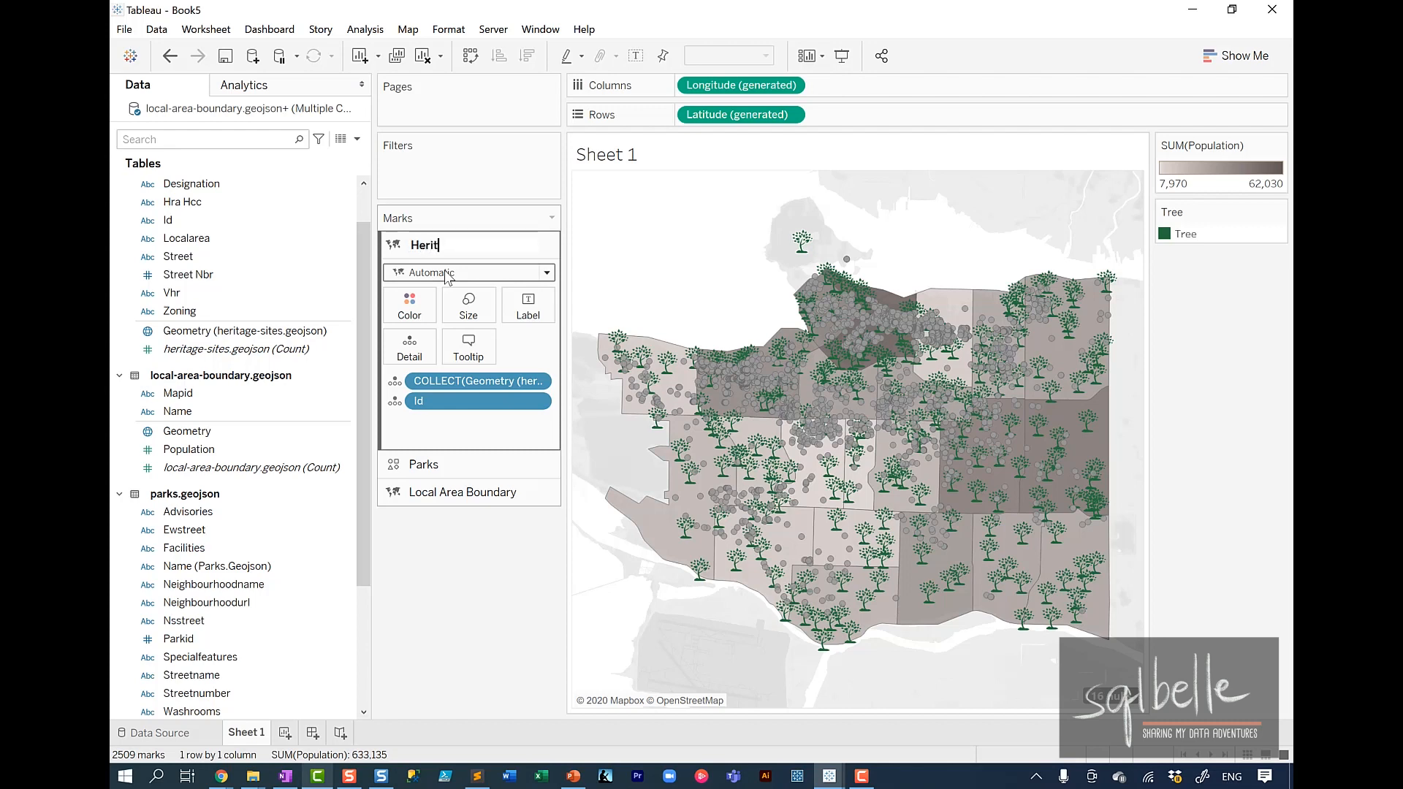
text(age Sites)
key(Return)
- Change the Heritage Sites layer's mark type to Circle and reduce the circle size
click(460, 273)
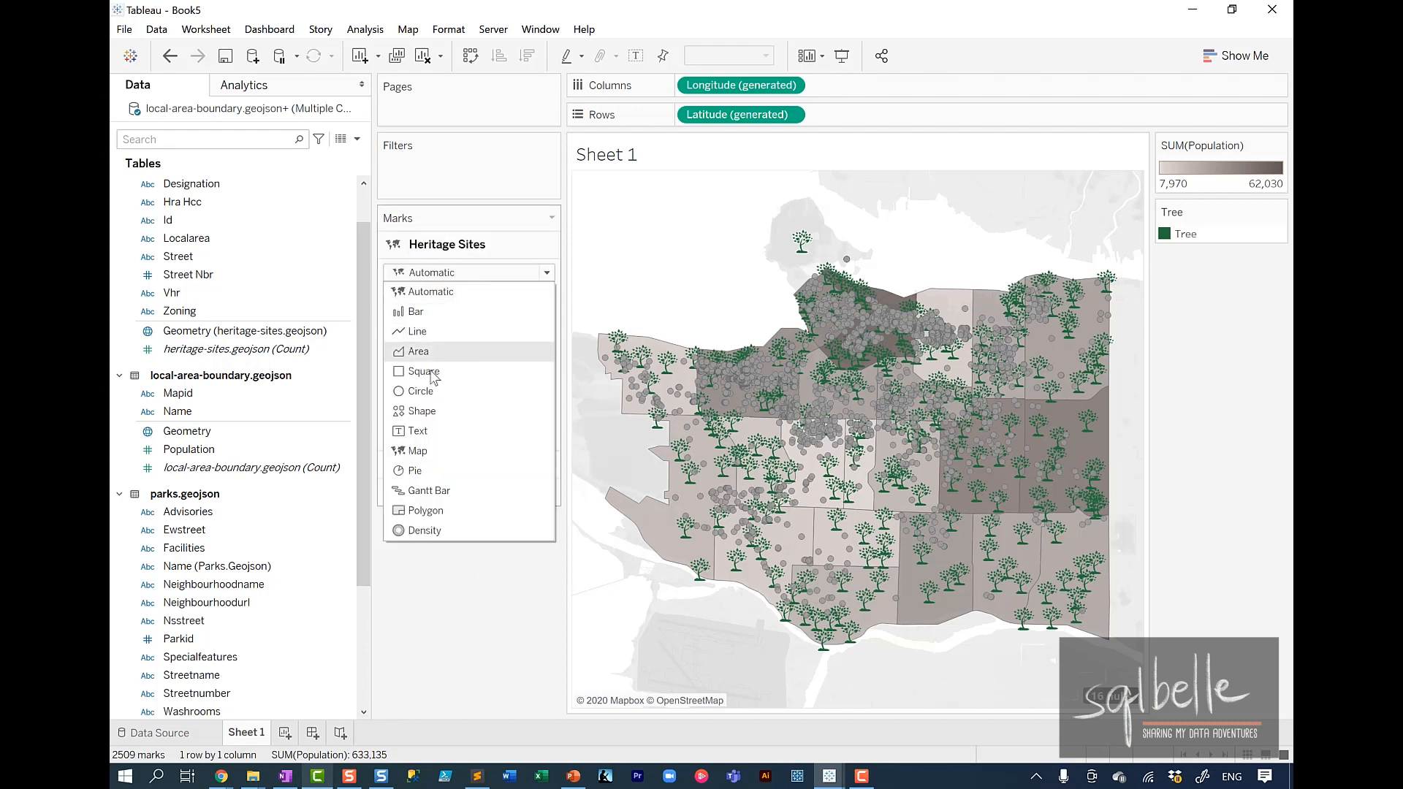
click(424, 387)
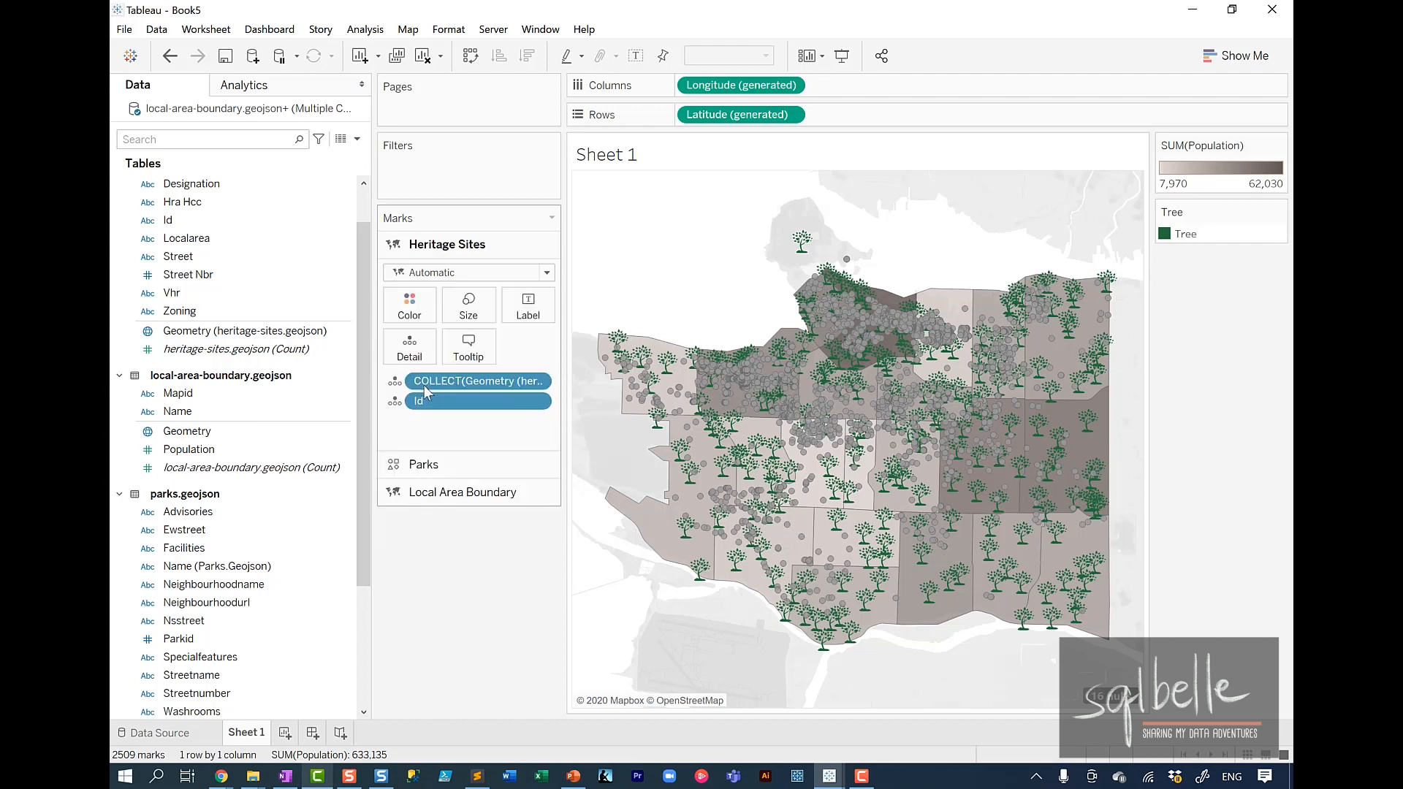
click(468, 306)
click(475, 347)
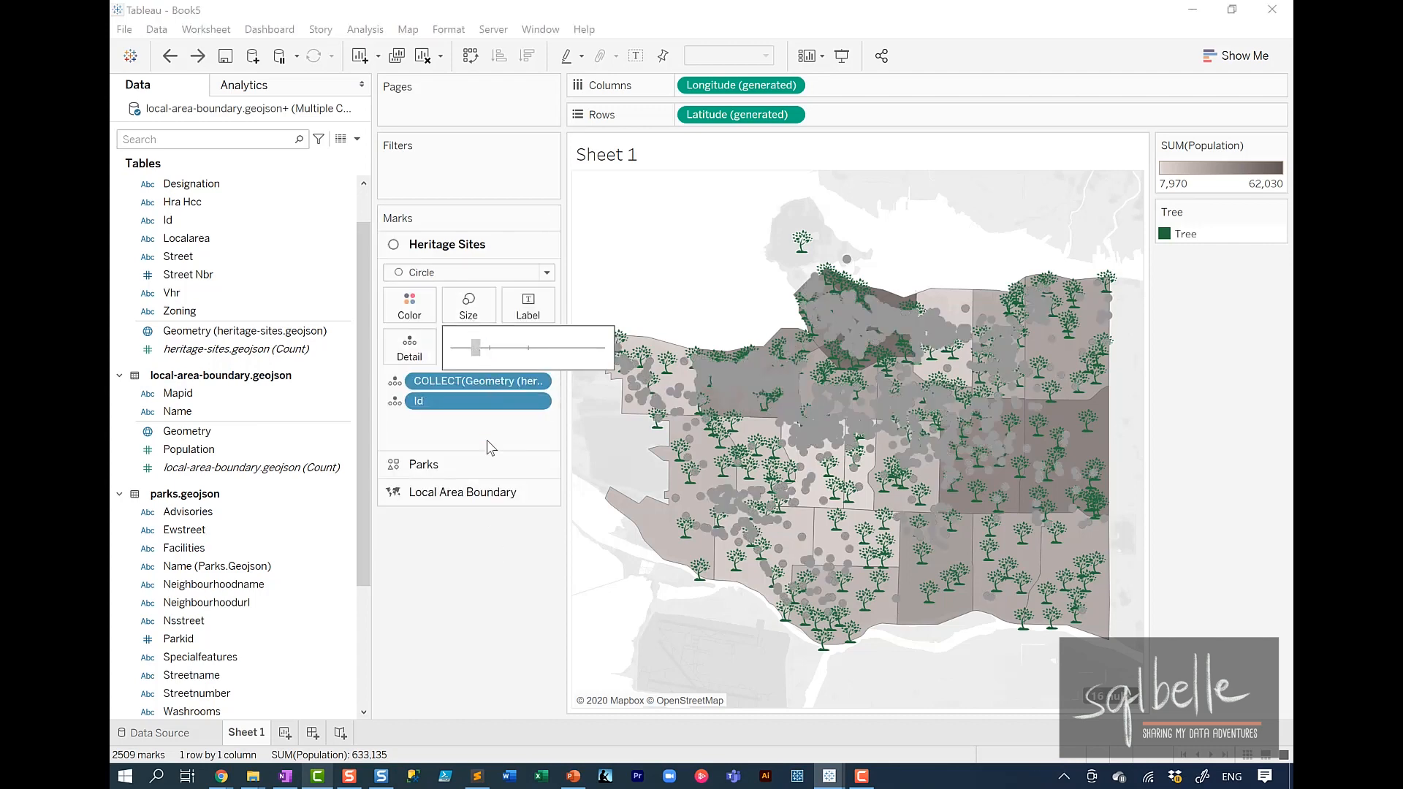
click(494, 541)
- Colour the Heritage Sites circles blue at about 37% opacity and move the Parks layer above the Heritage Sites layer
click(428, 307)
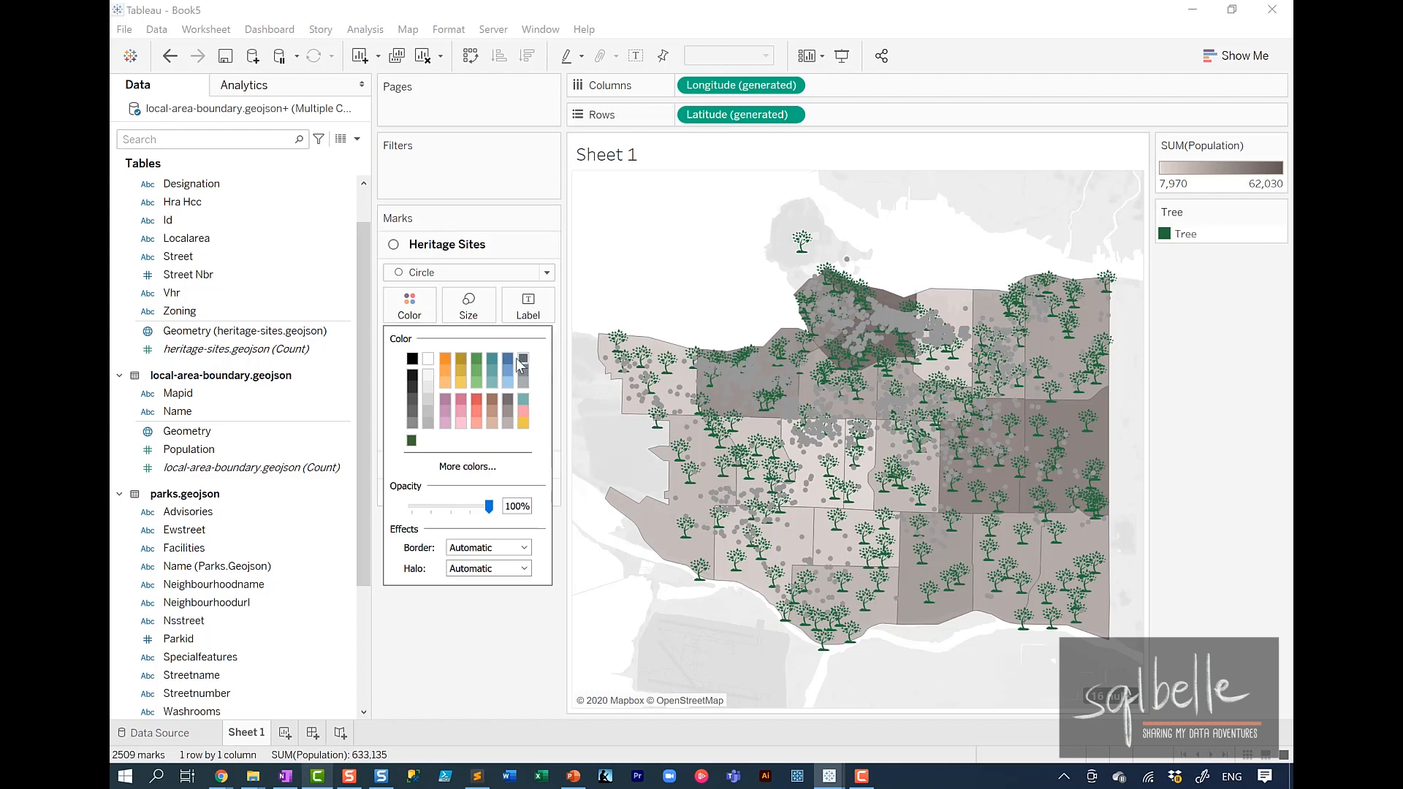
click(441, 506)
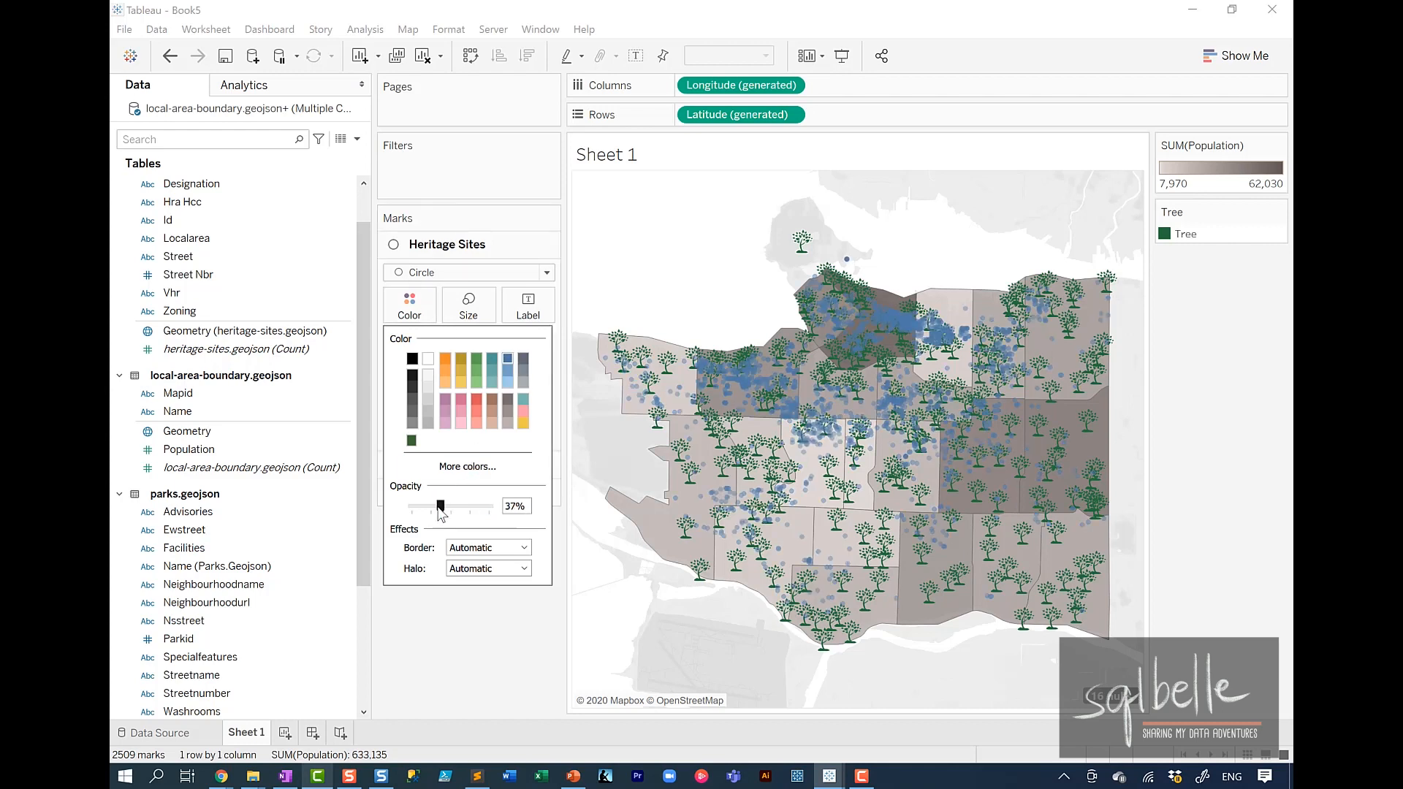
drag(441, 506, 438, 506)
click(504, 588)
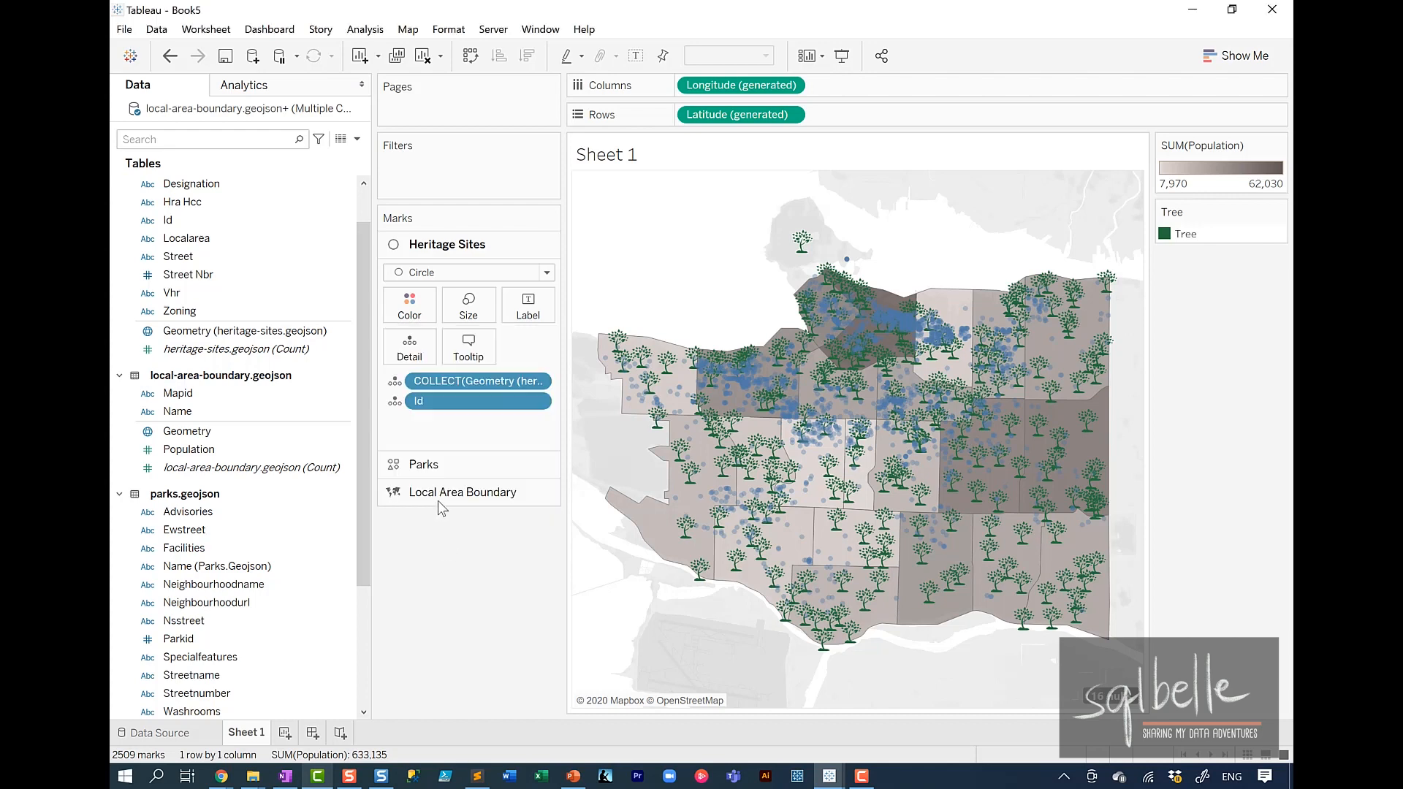
drag(438, 471, 476, 240)
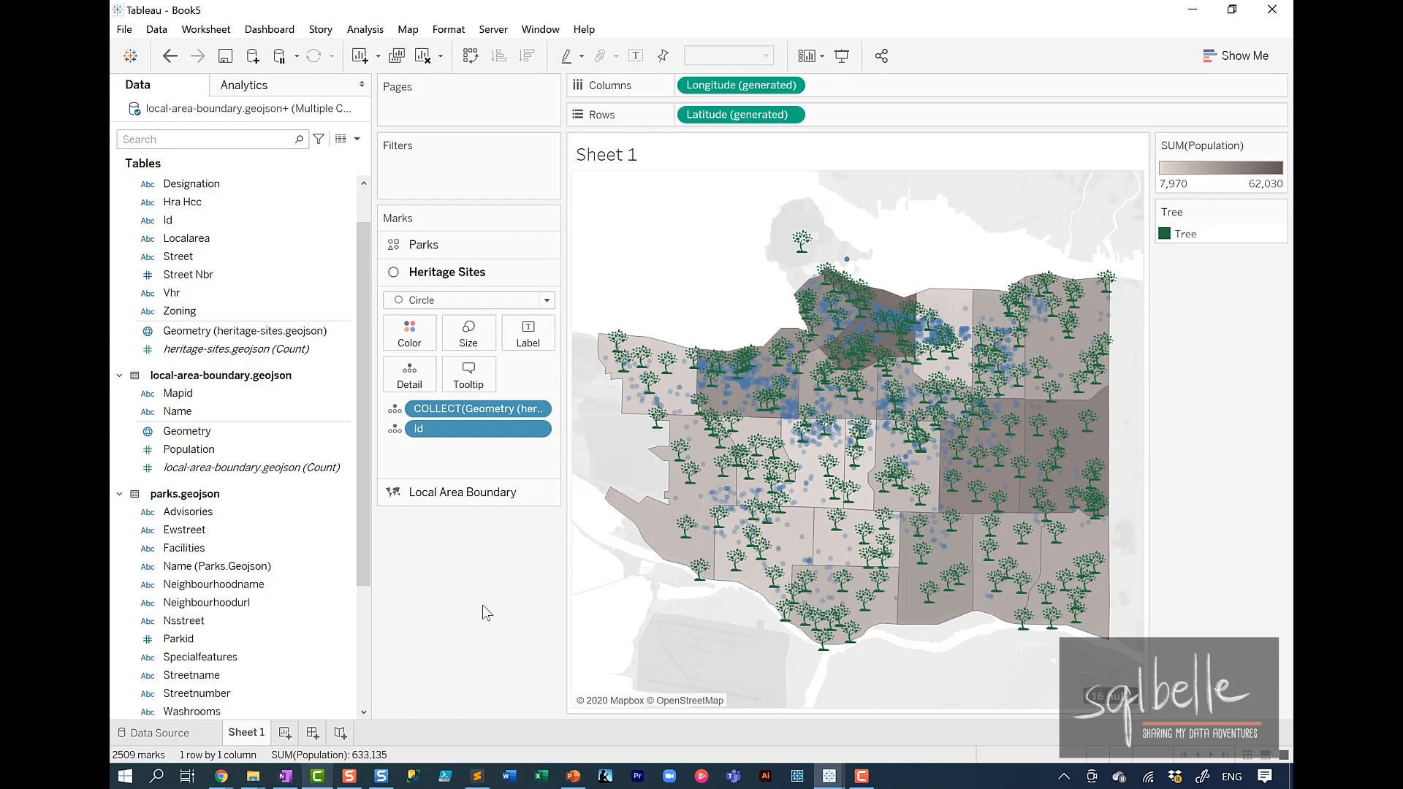
- Show a filter for the local-area-boundary Name field as a single value slider and set it to (All)
right_click(236, 421)
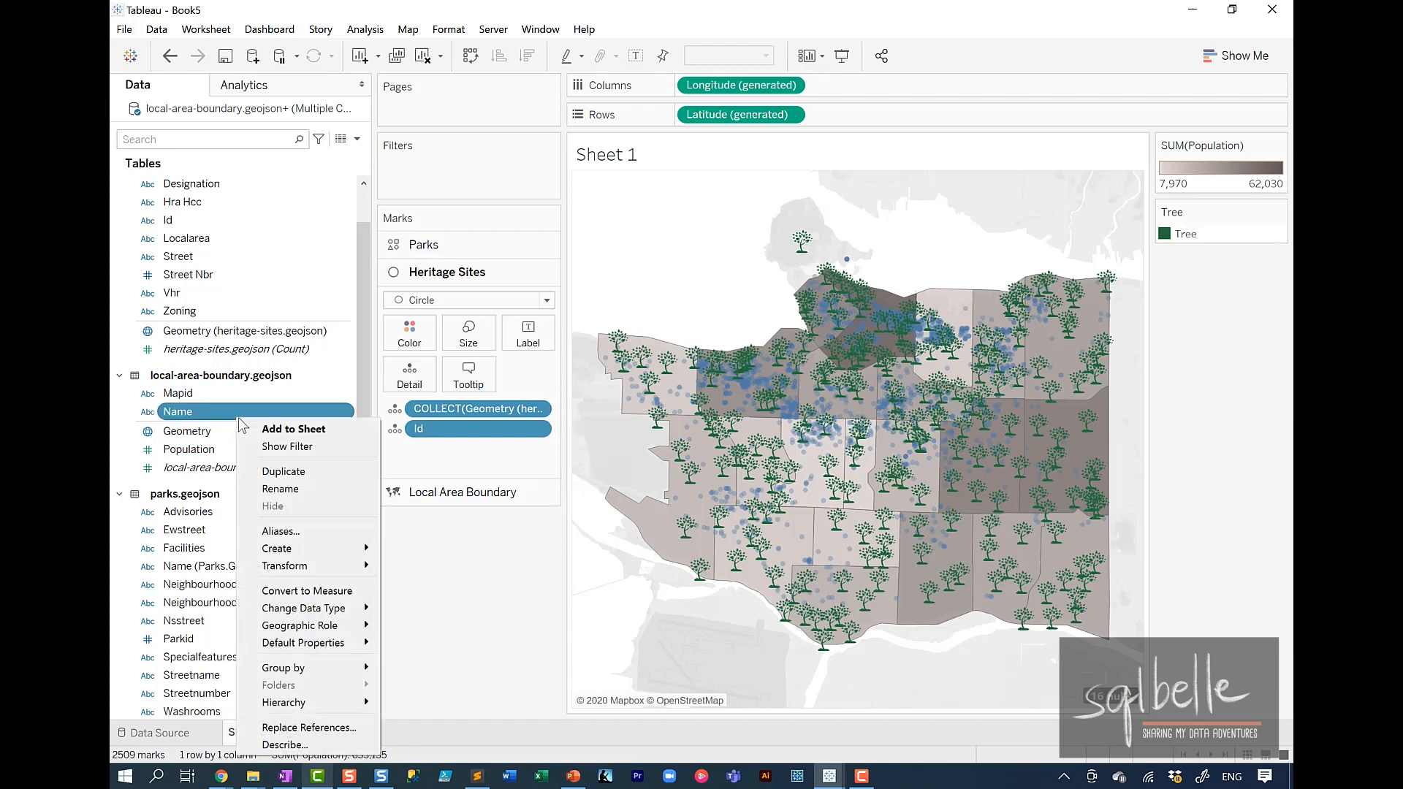
click(276, 446)
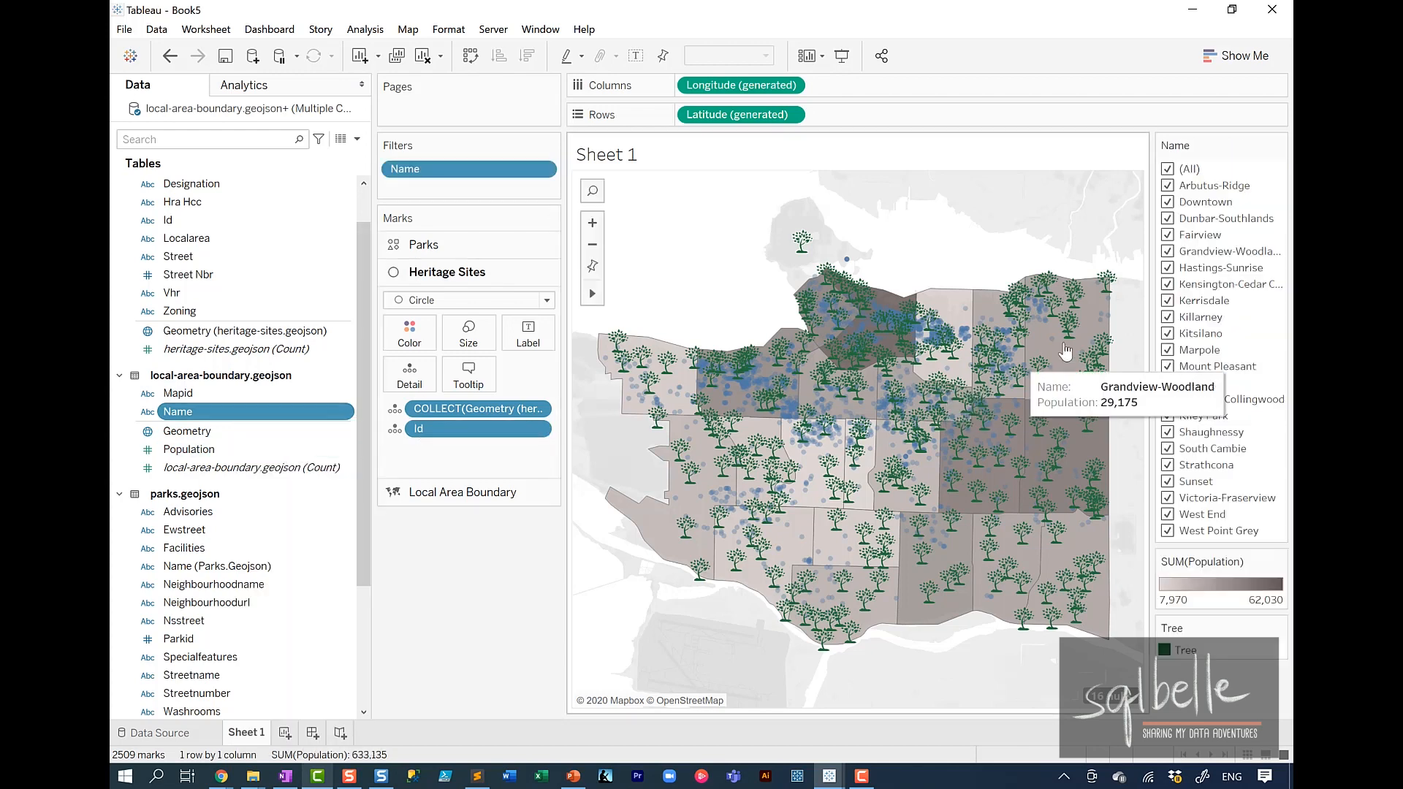
mouse_move(1278, 146)
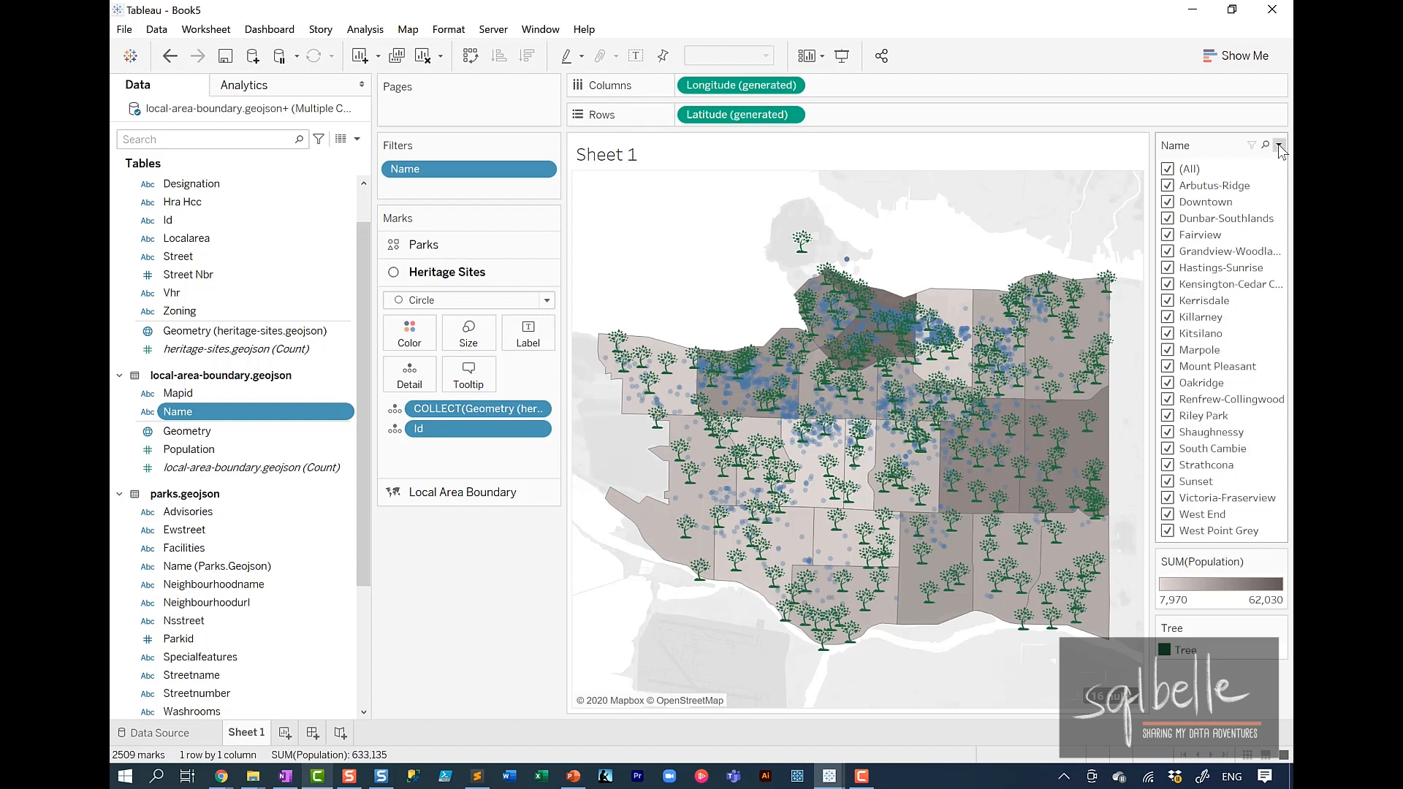
click(1278, 146)
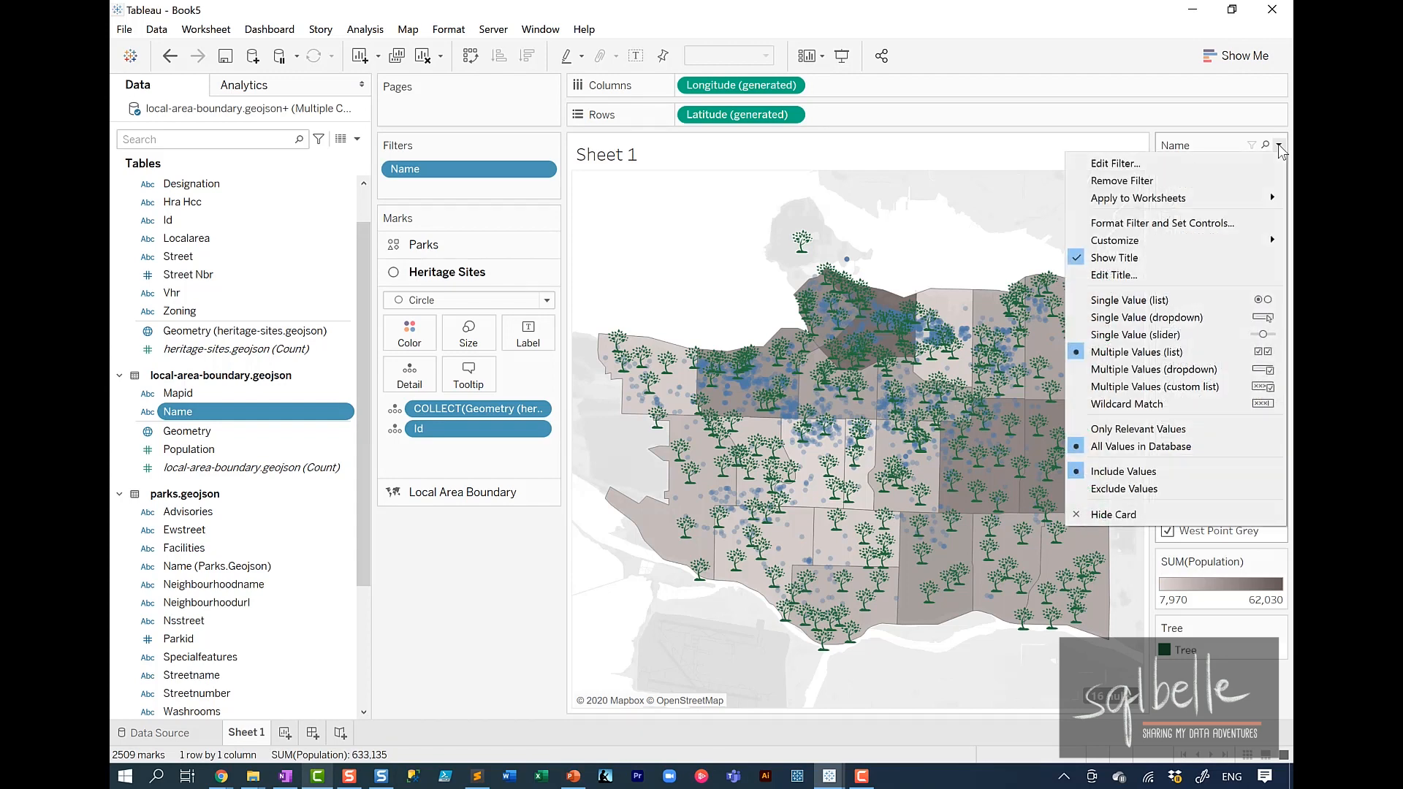
click(1146, 337)
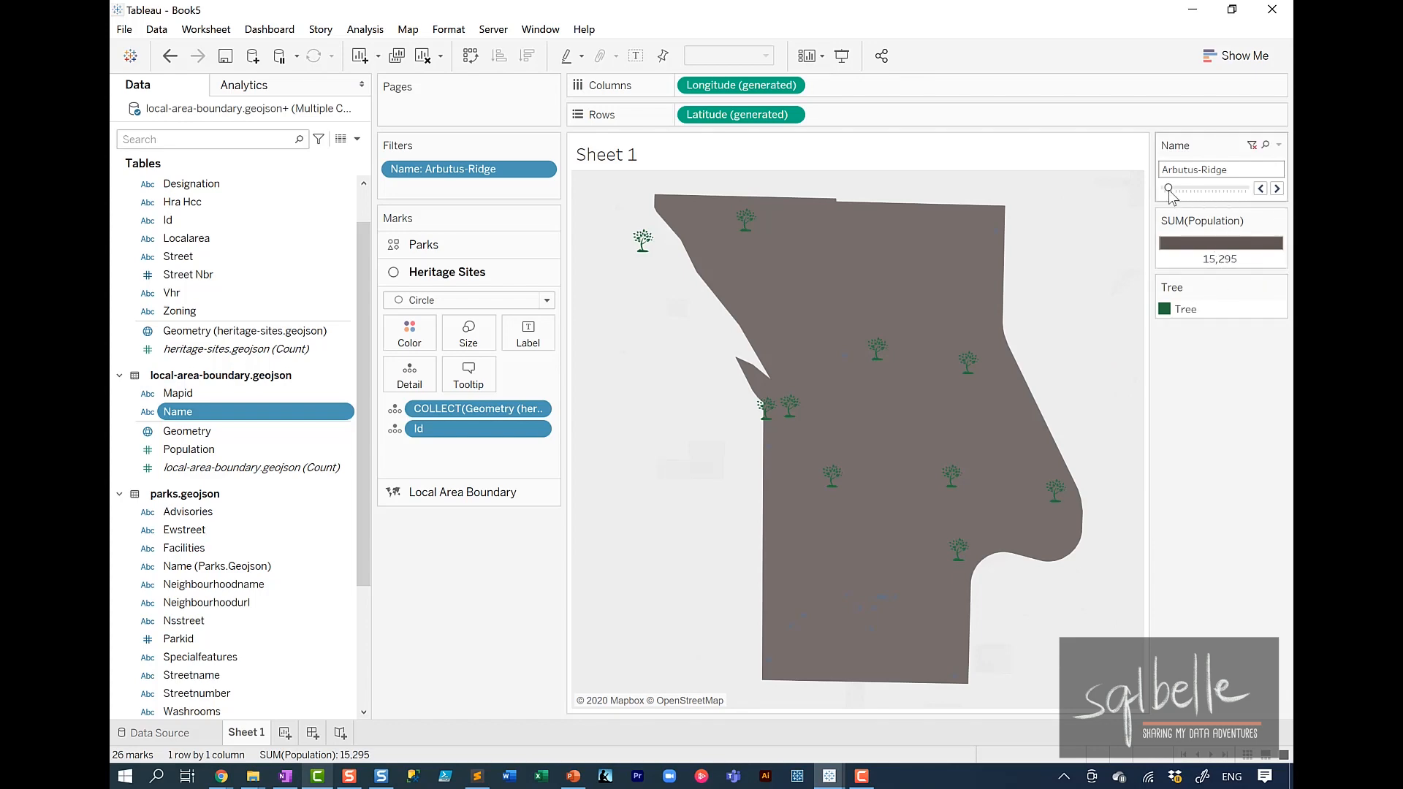
drag(1168, 188, 1147, 190)
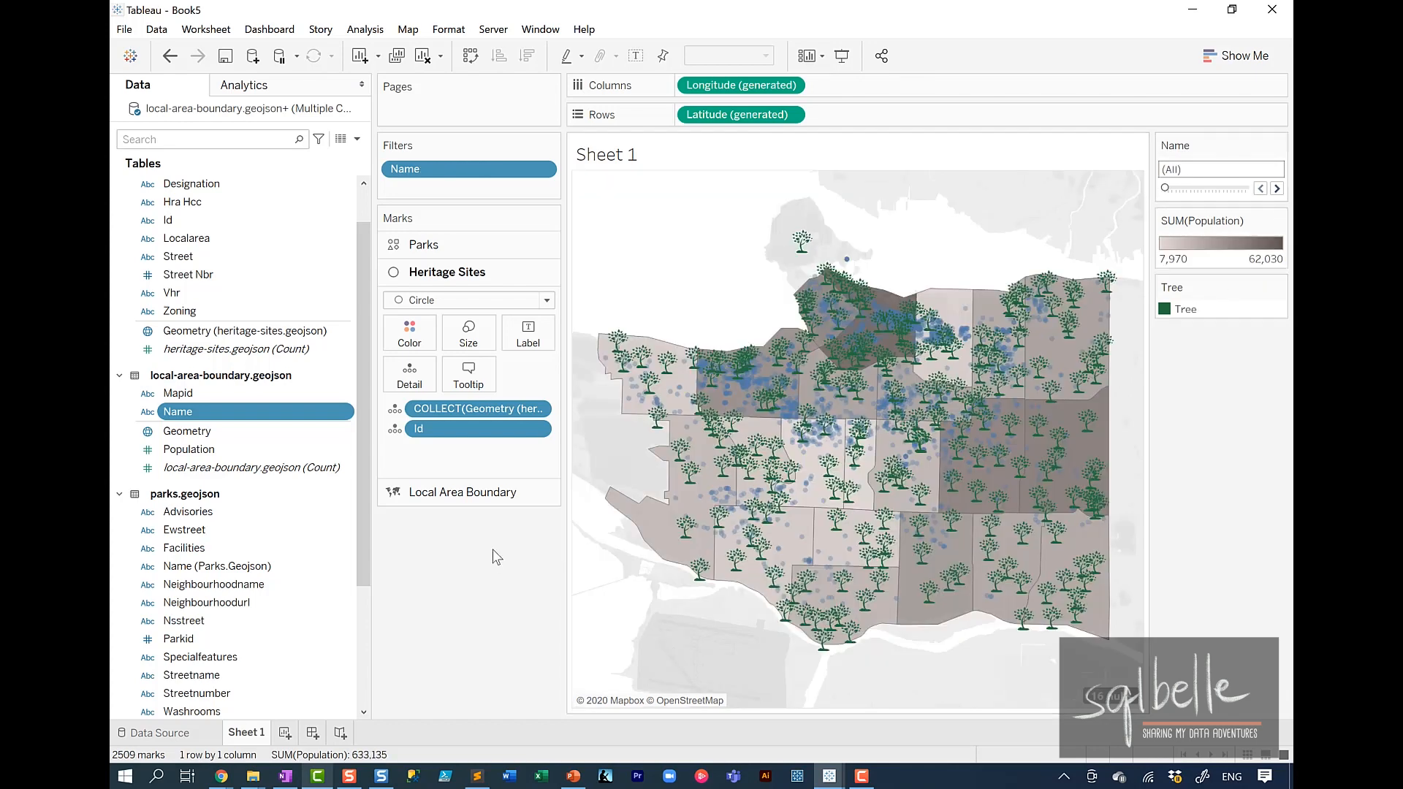
- Disable selection on both the Parks and Heritage Sites layers
click(545, 245)
click(522, 266)
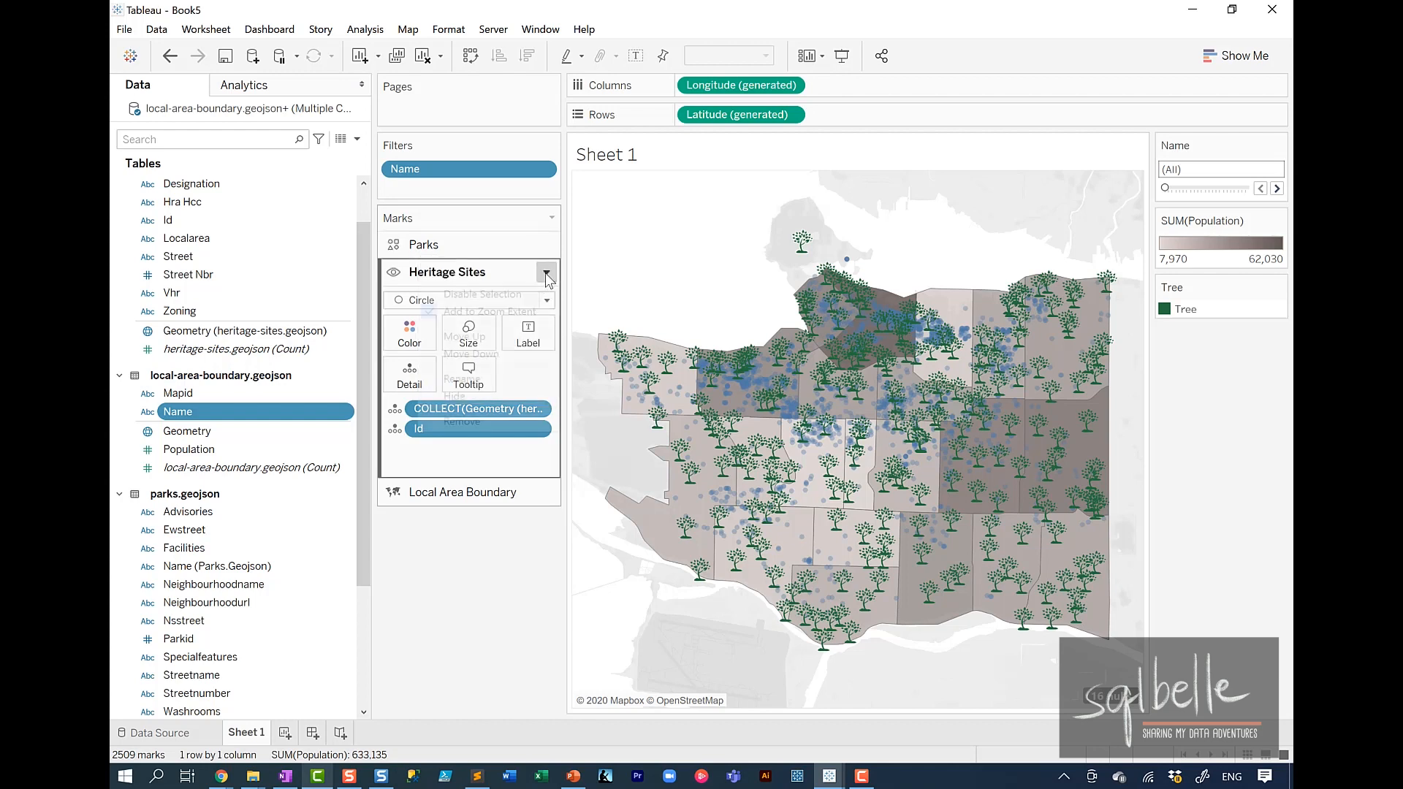
click(546, 272)
click(517, 295)
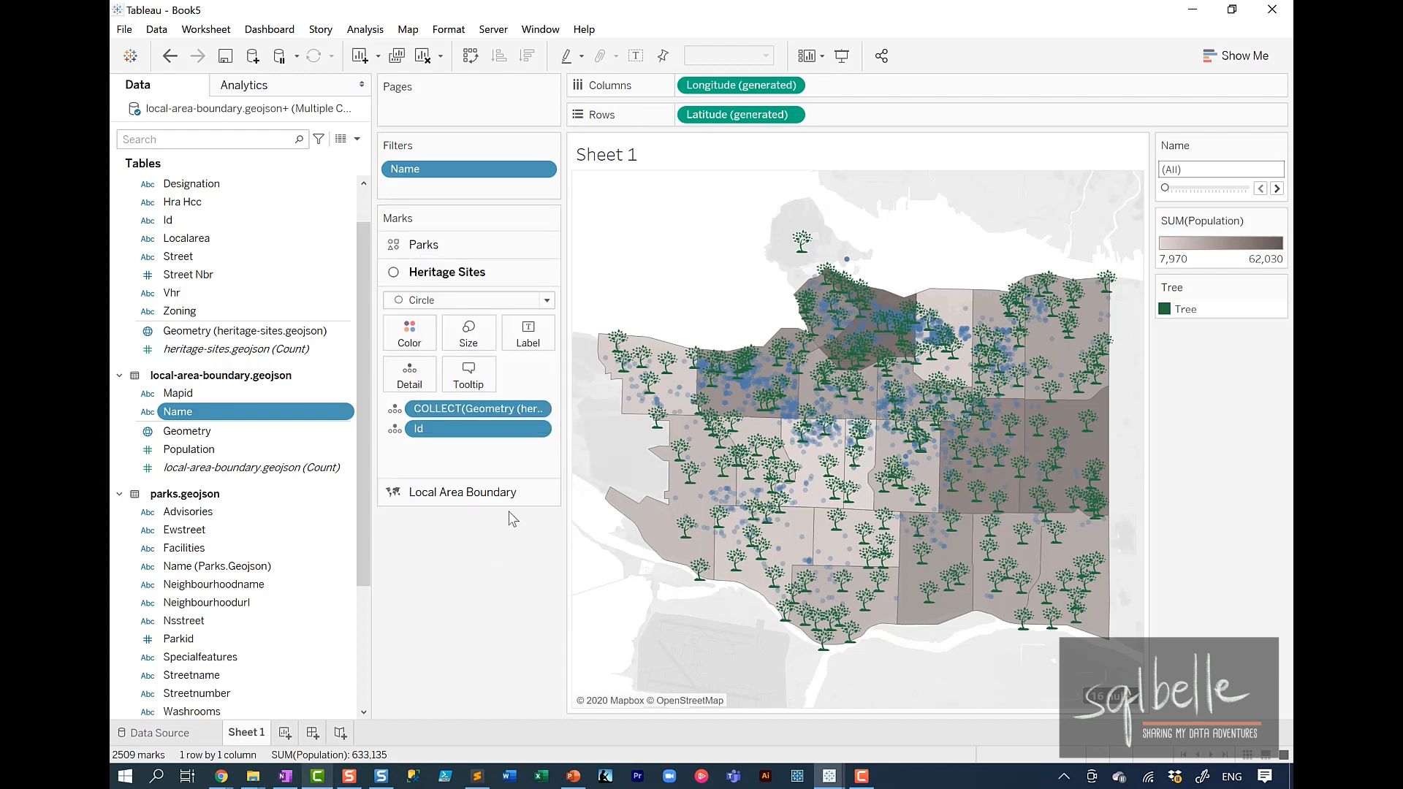
- Hide the Parks and Heritage Sites layers so that only the local area boundaries are displayed
click(424, 245)
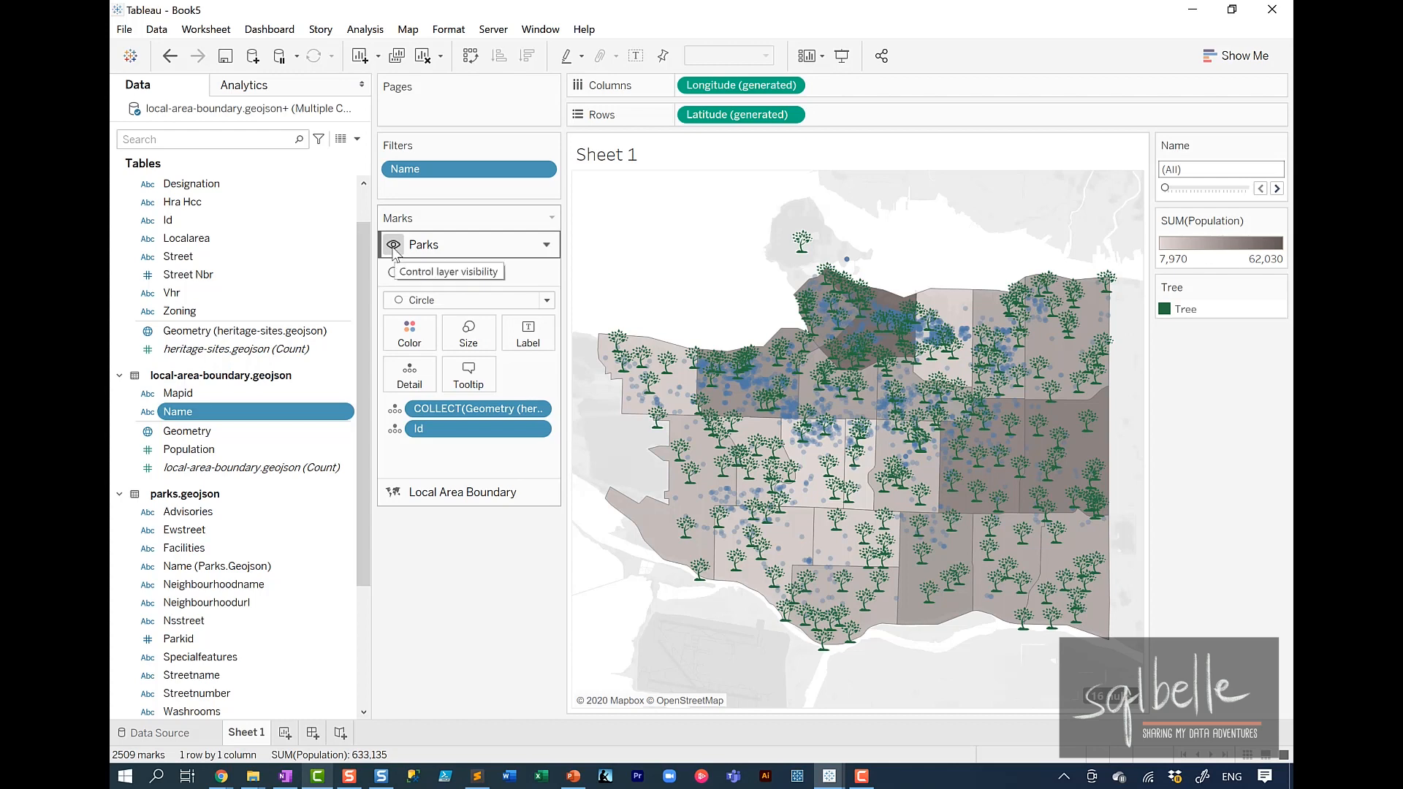
click(393, 244)
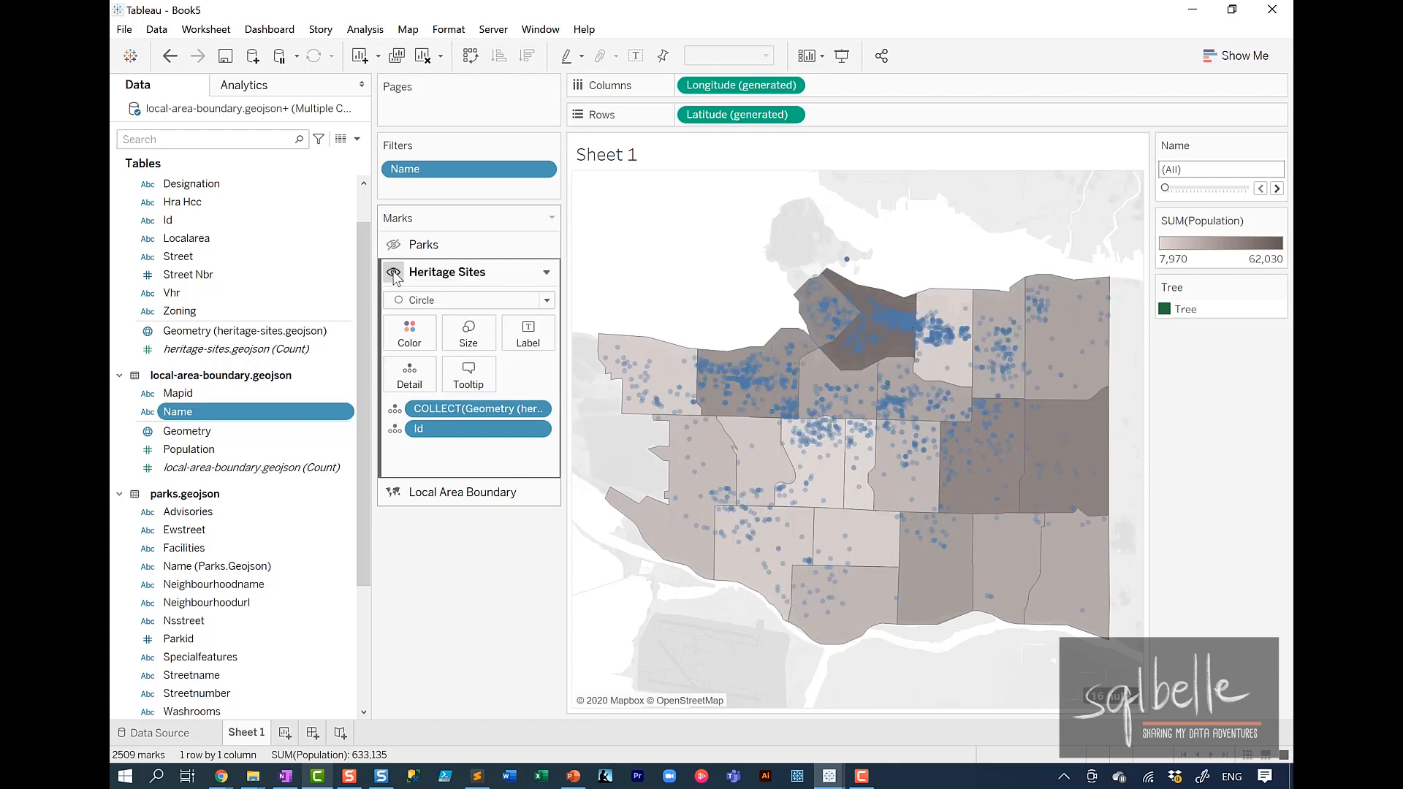
click(393, 272)
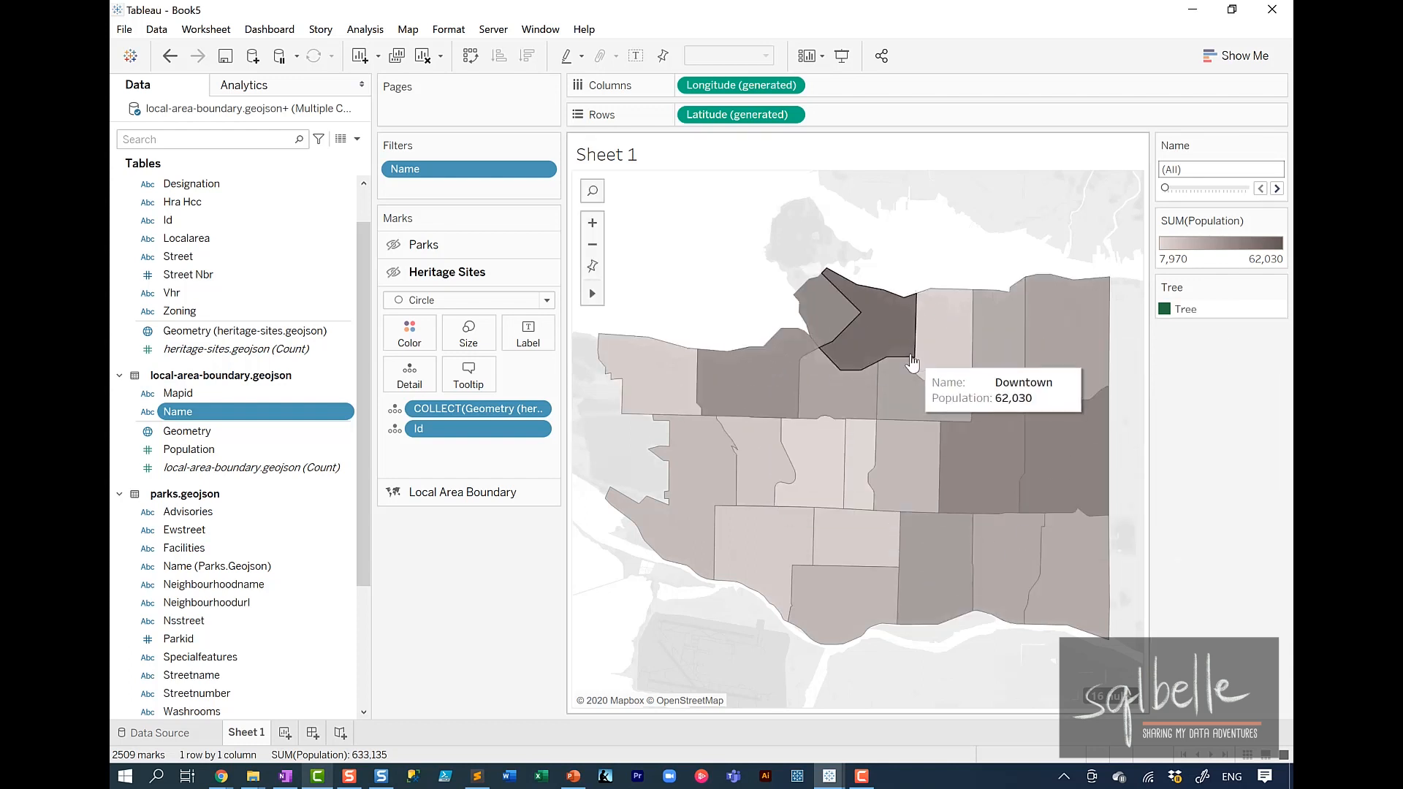
- Step the Name filter forward through the local areas from Arbutus-Ridge to Dunbar-Southlands
click(1276, 188)
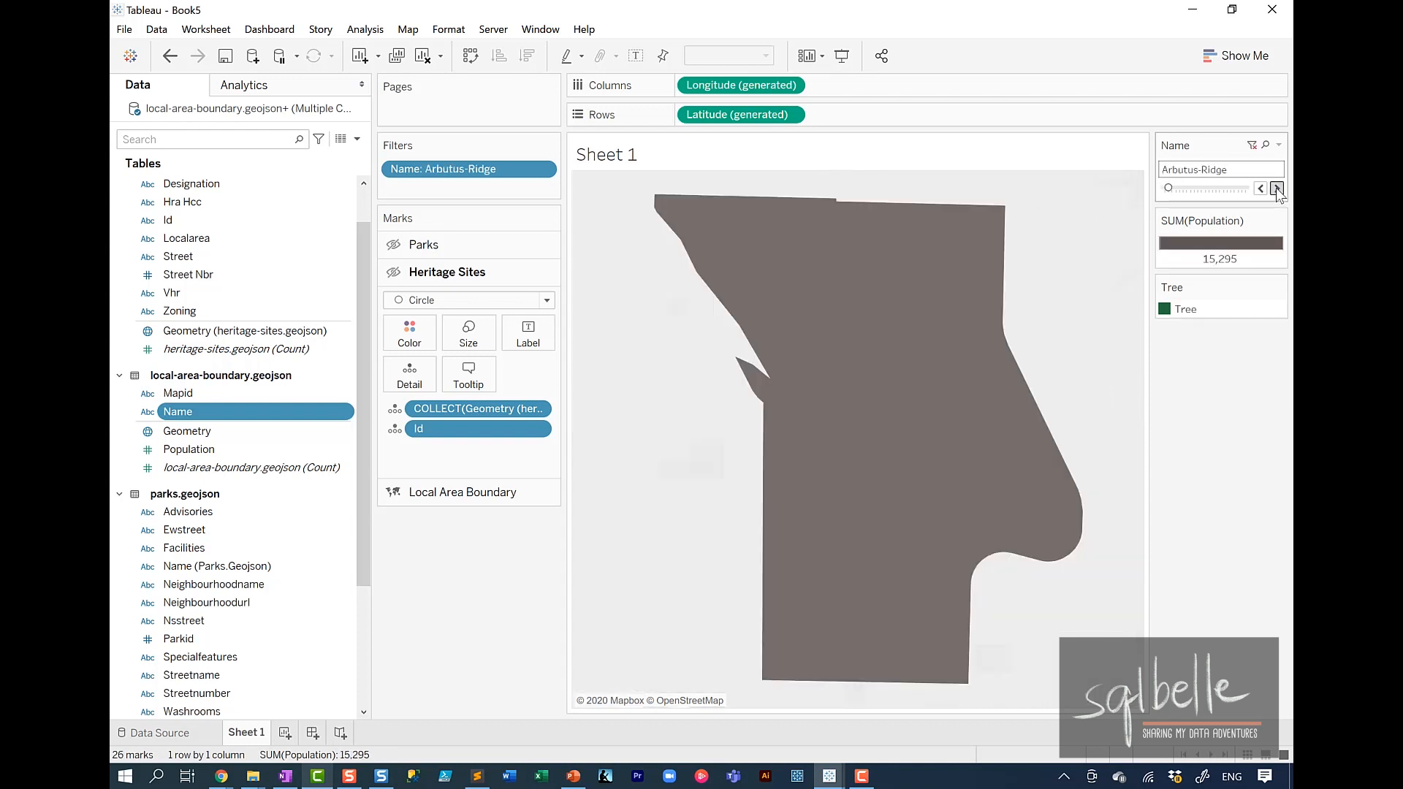
click(1275, 189)
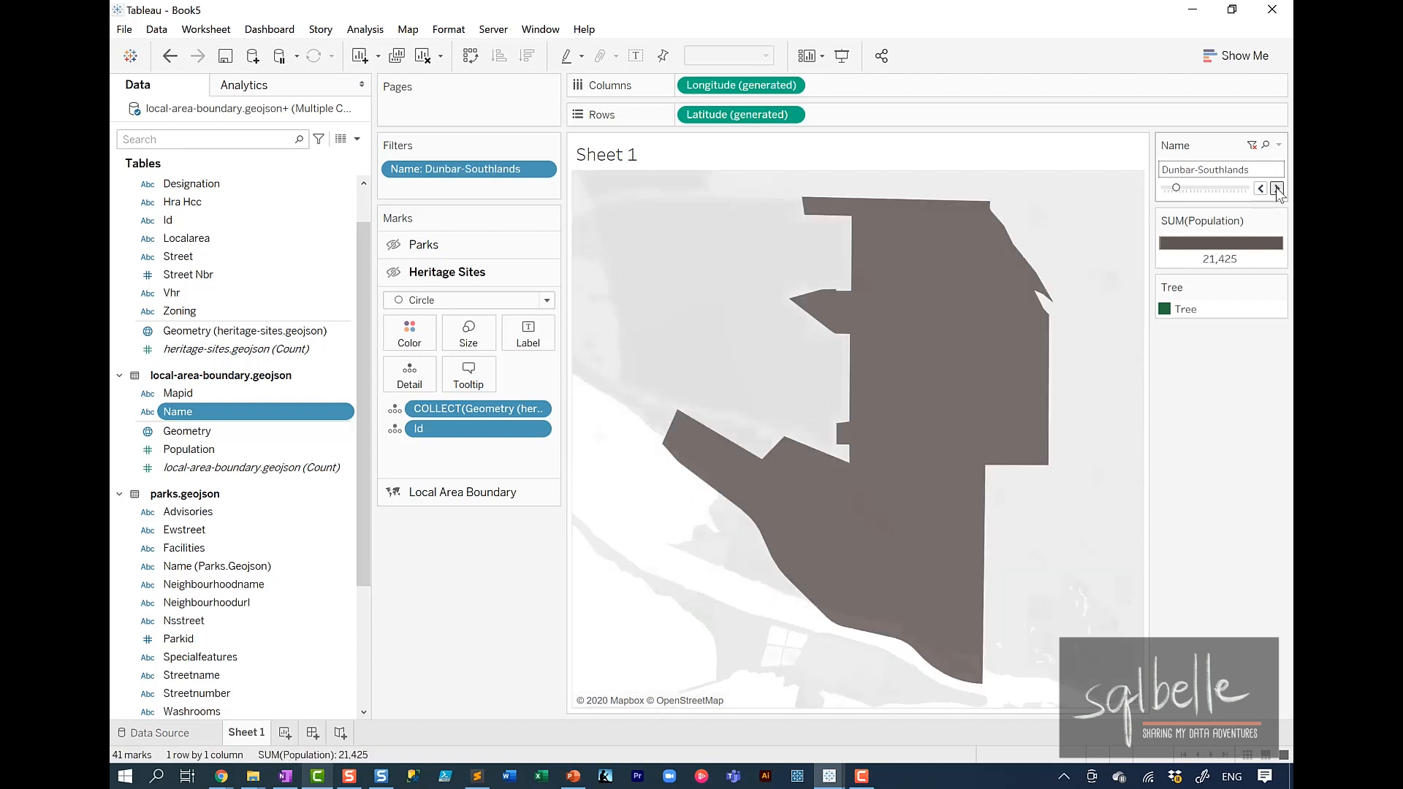
- Advance the Name filter past Dunbar-Southlands and return it to (All)
click(1275, 188)
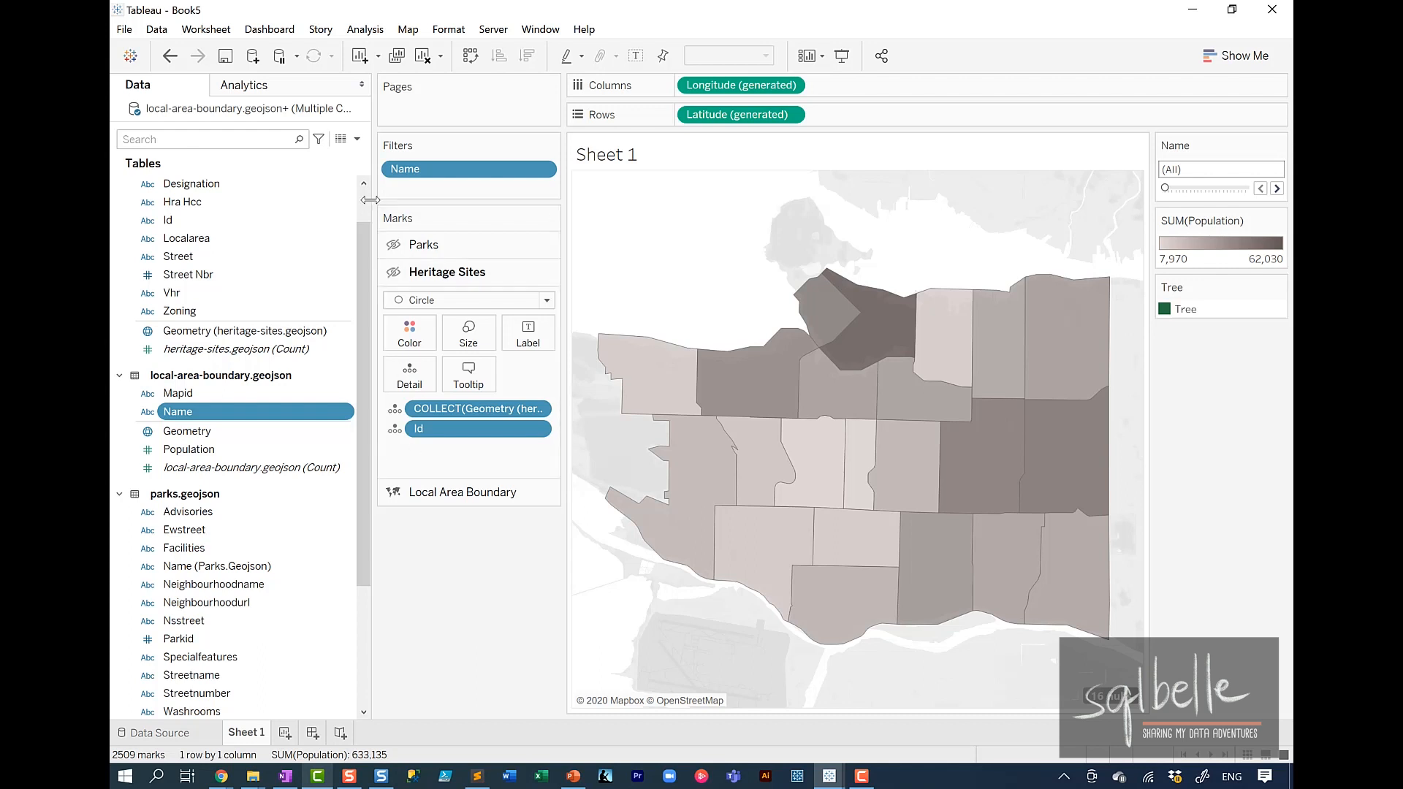
- Create a calculated field named % of Population
click(356, 138)
click(332, 159)
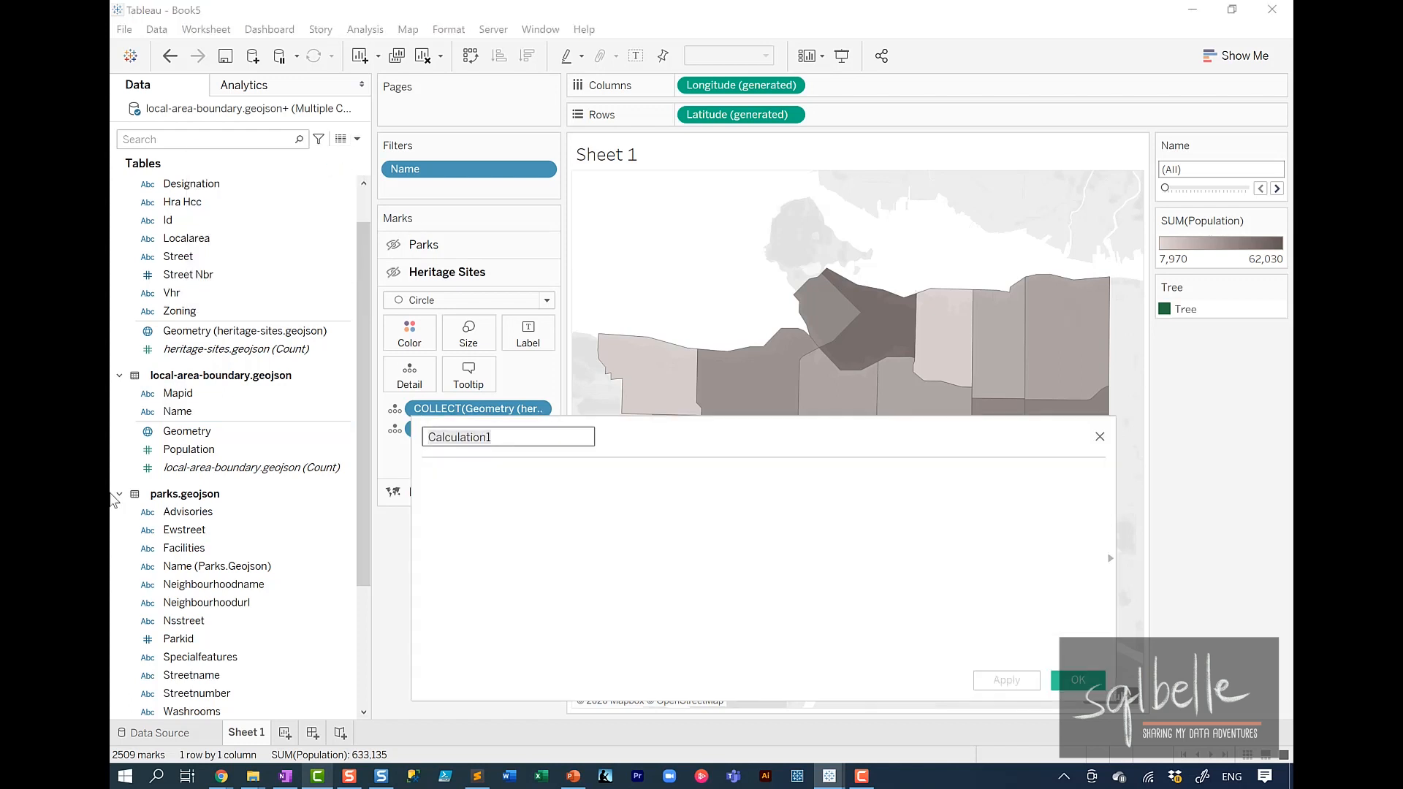
text(% of P)
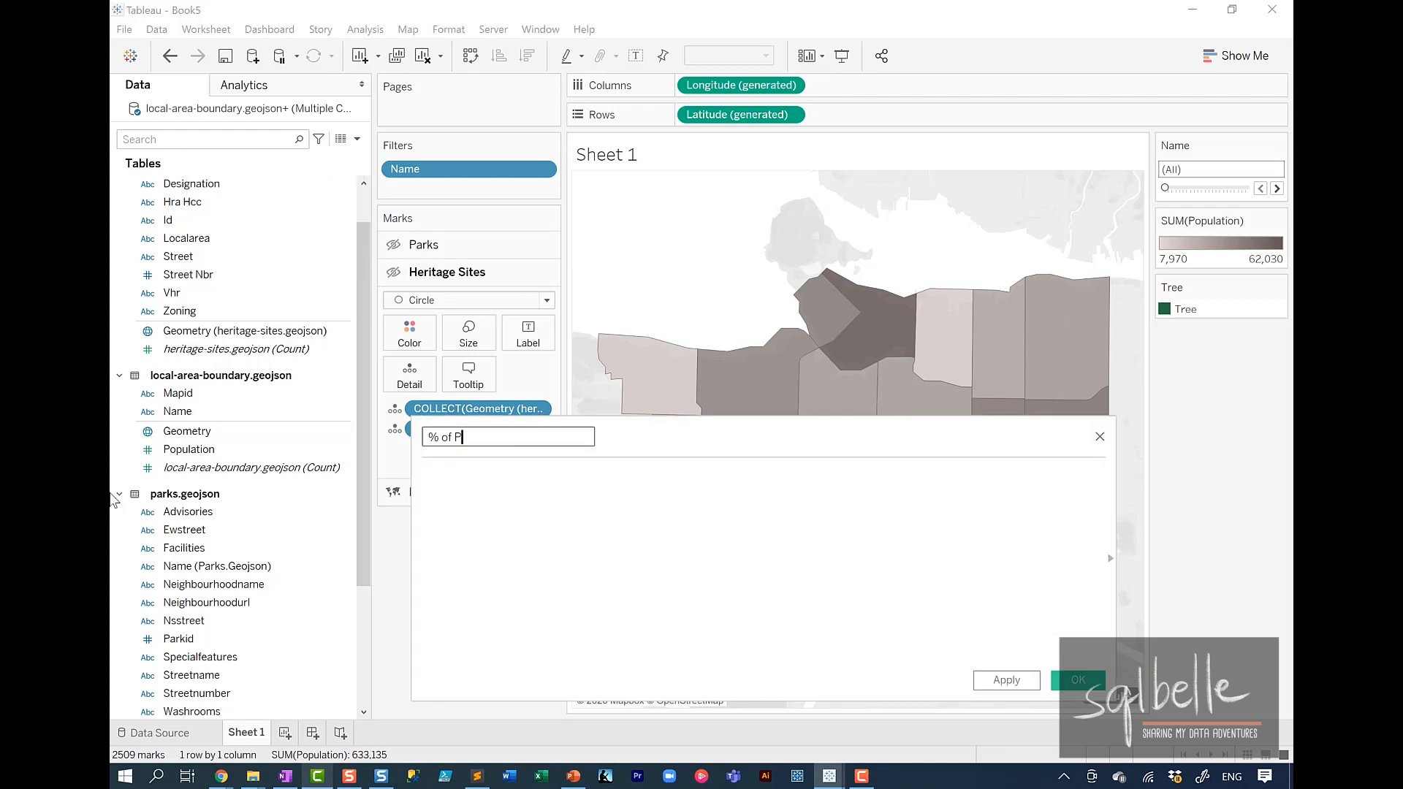
text(opulation)
click(564, 502)
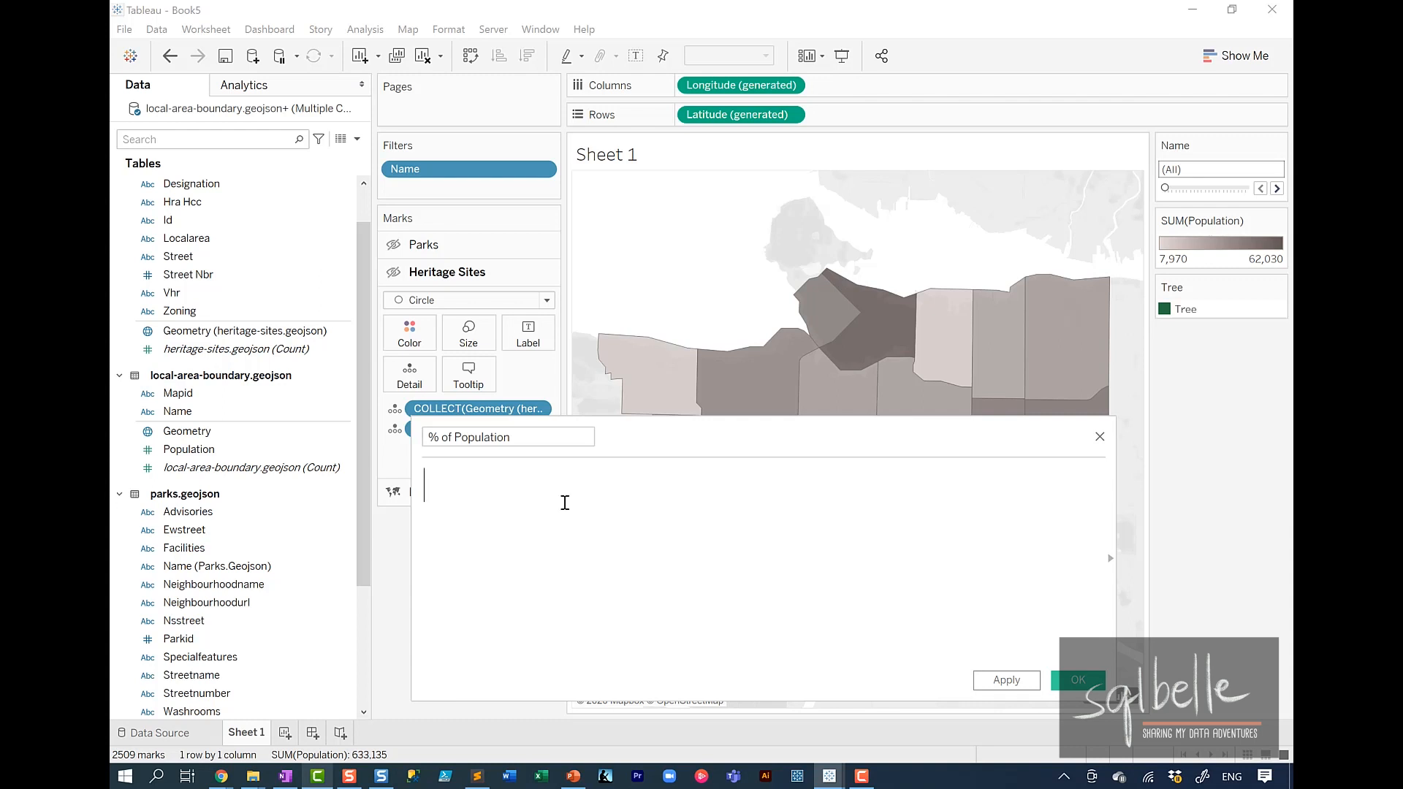
- Enter the formula SUM([Population])/{SUM([Population])}, with the denominator on its own line
text(SUM()
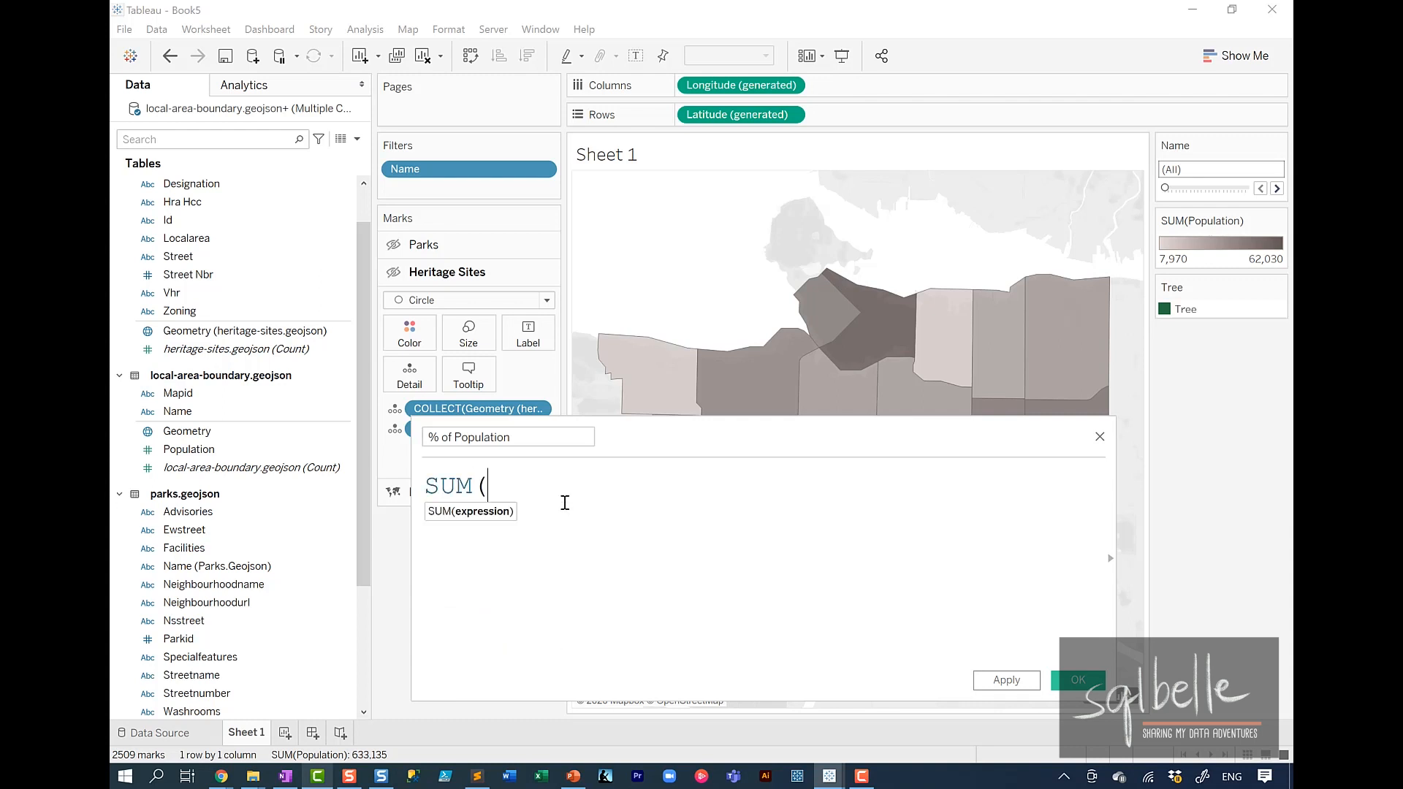
text([Po)
key(Return)
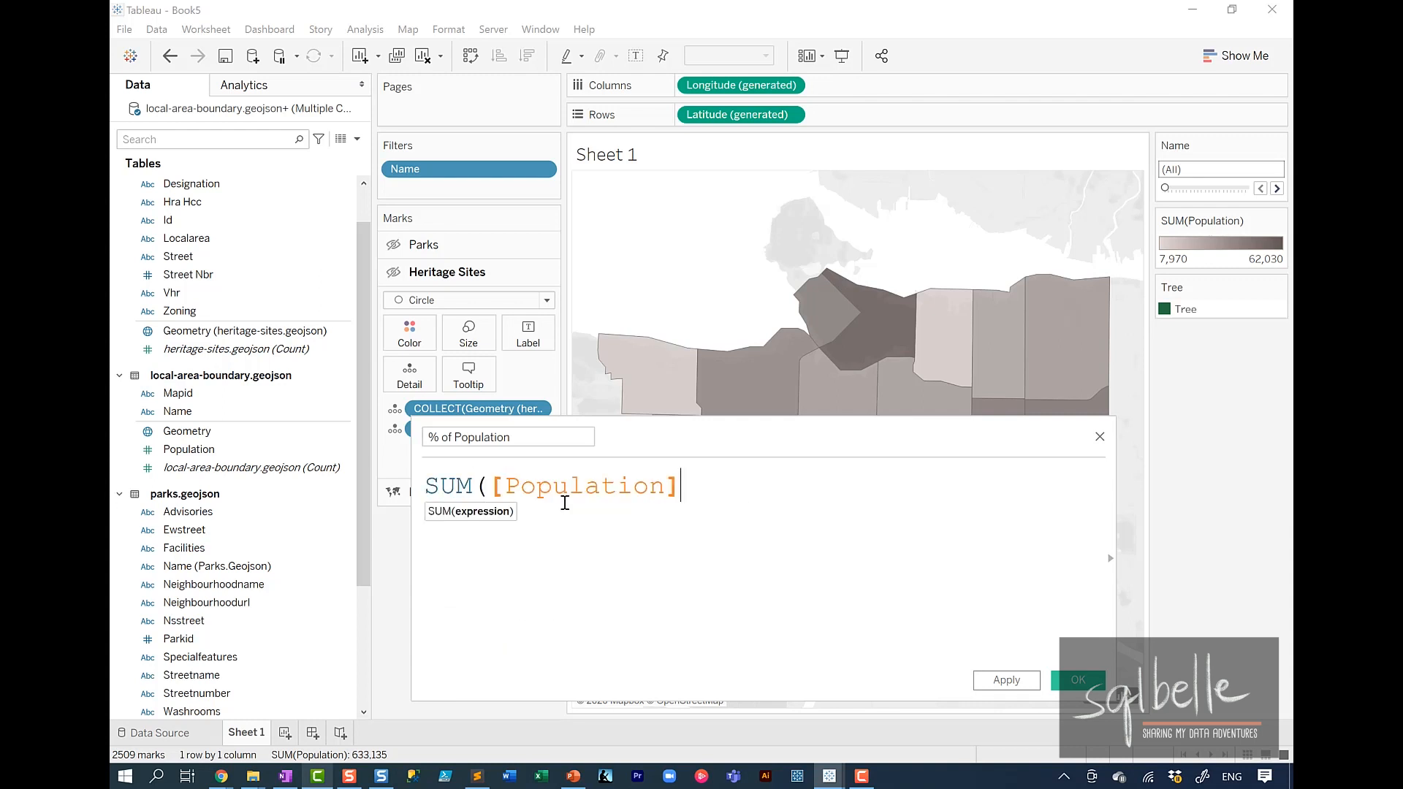
text()/)
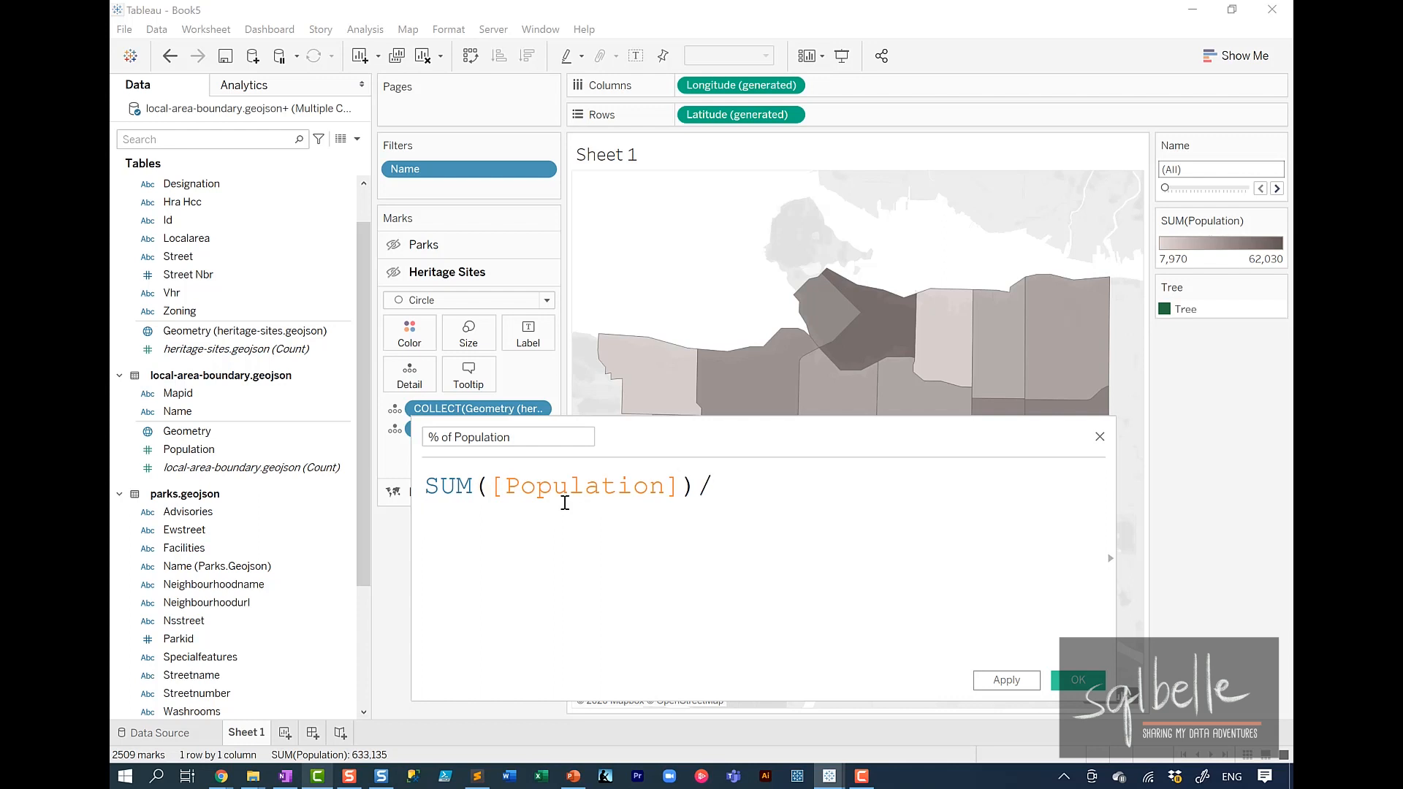
key(Return)
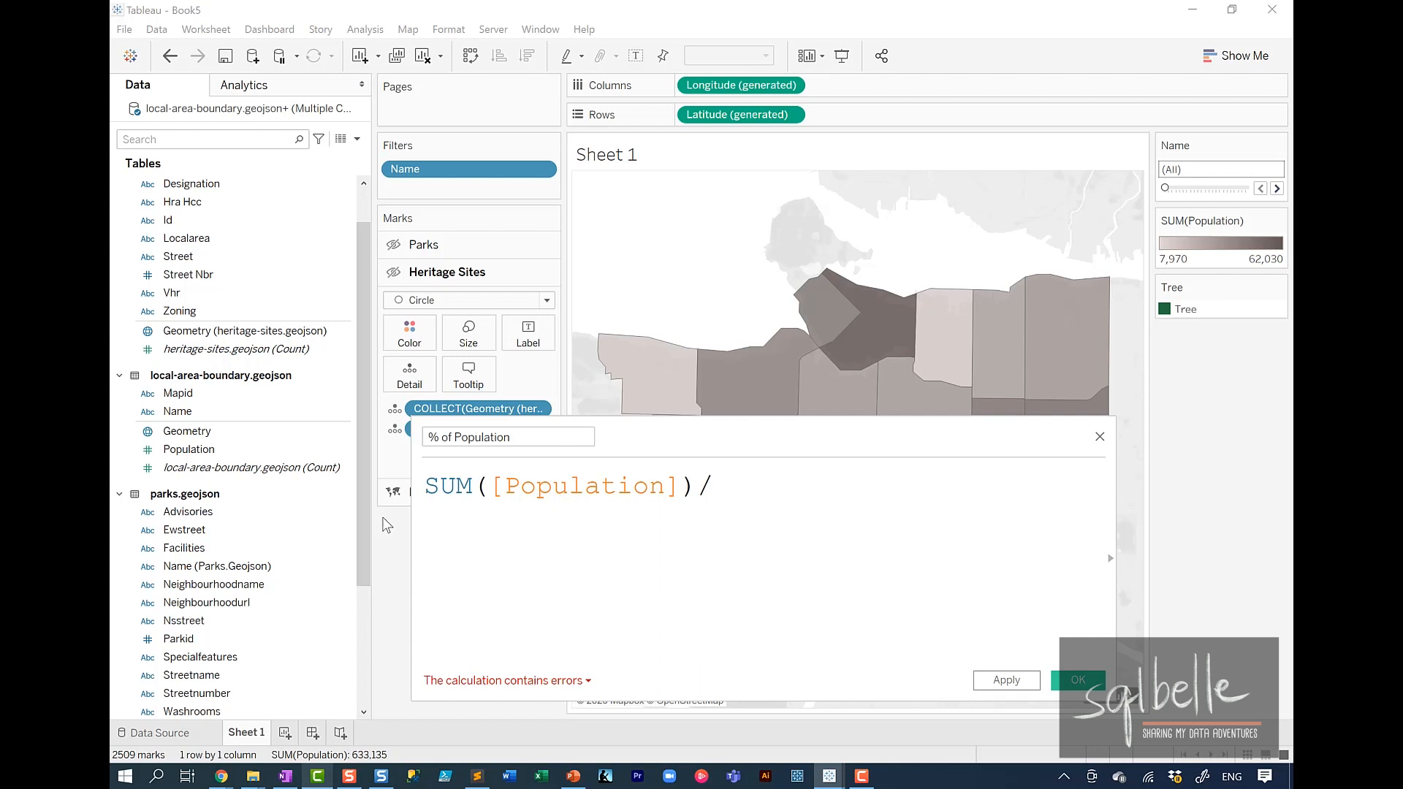
text({SUM(P)
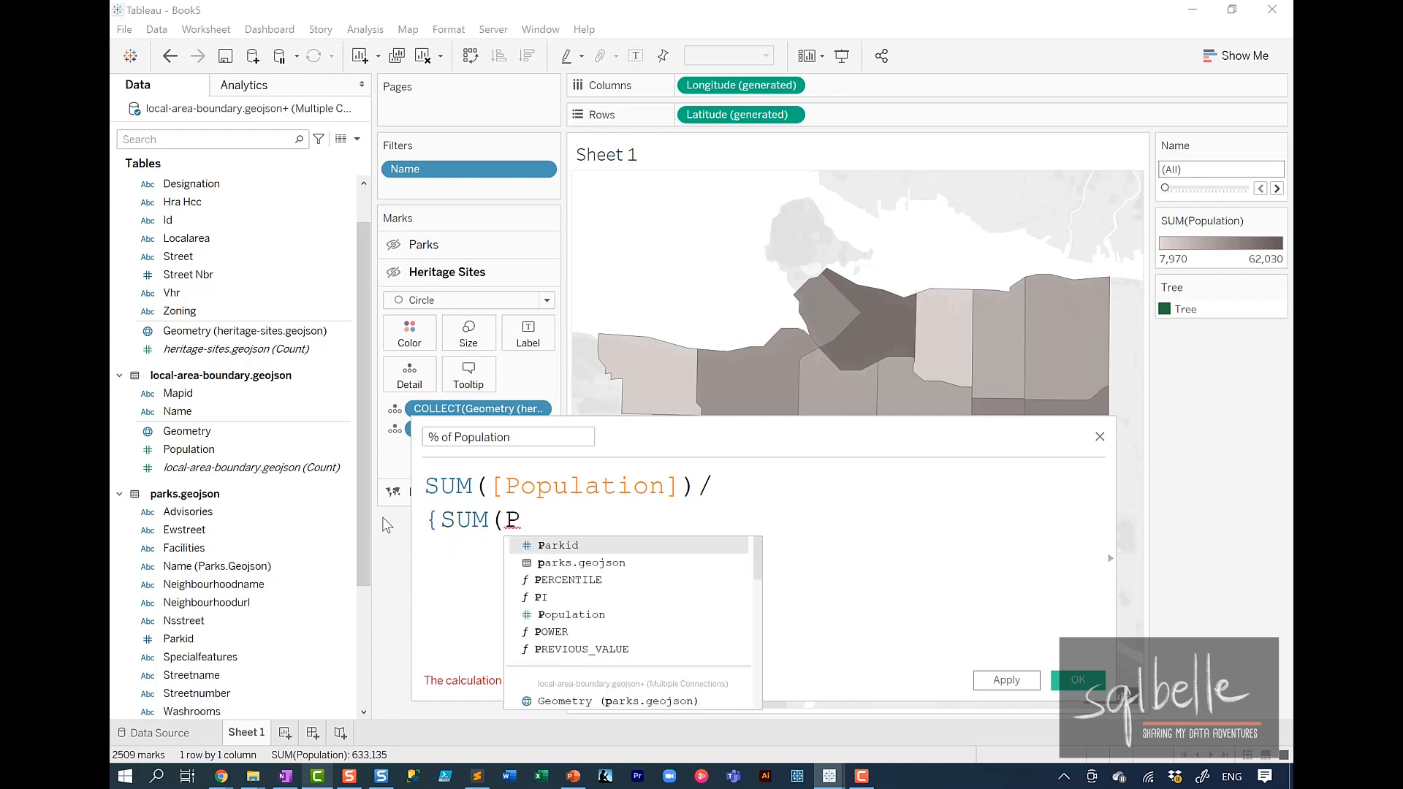
text(opu)
key(Return)
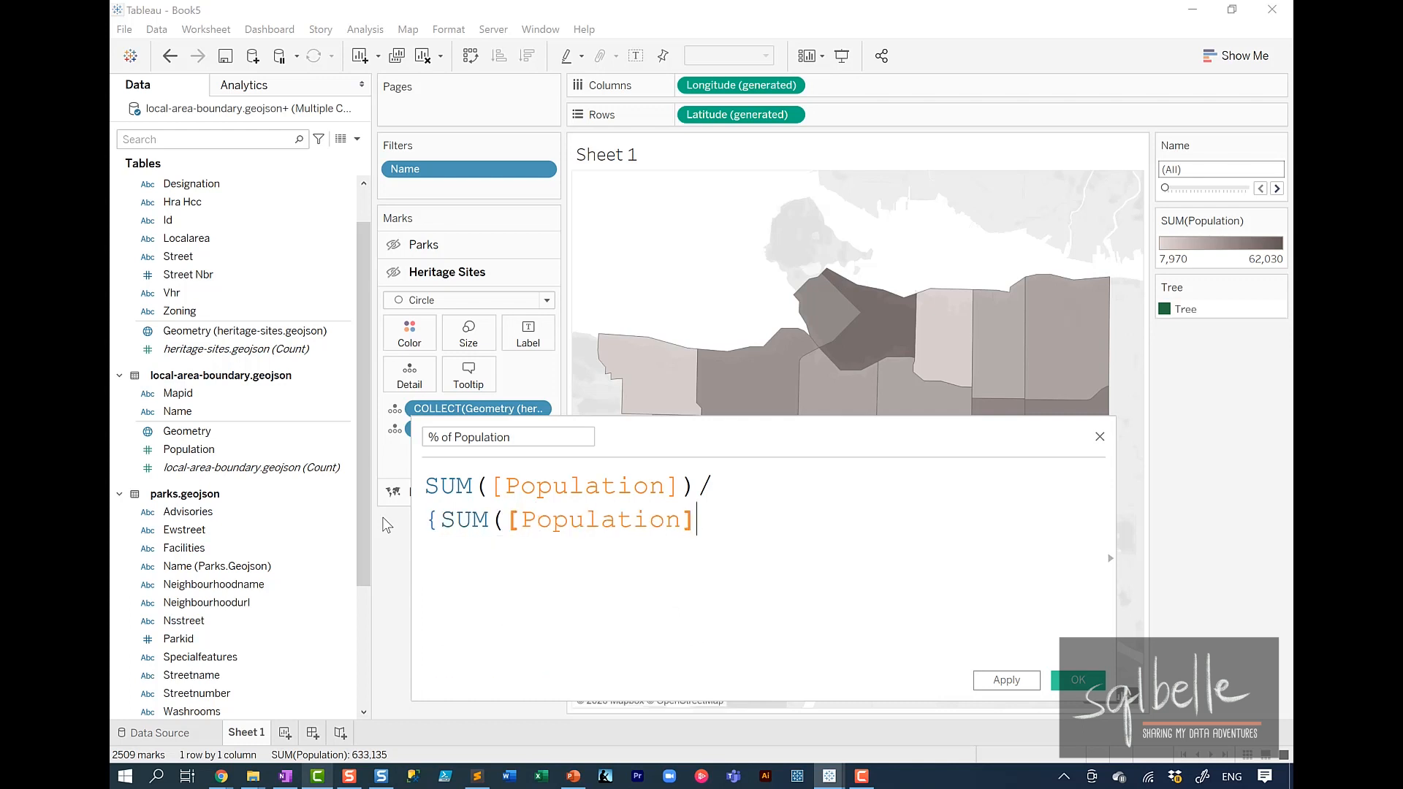
text()})
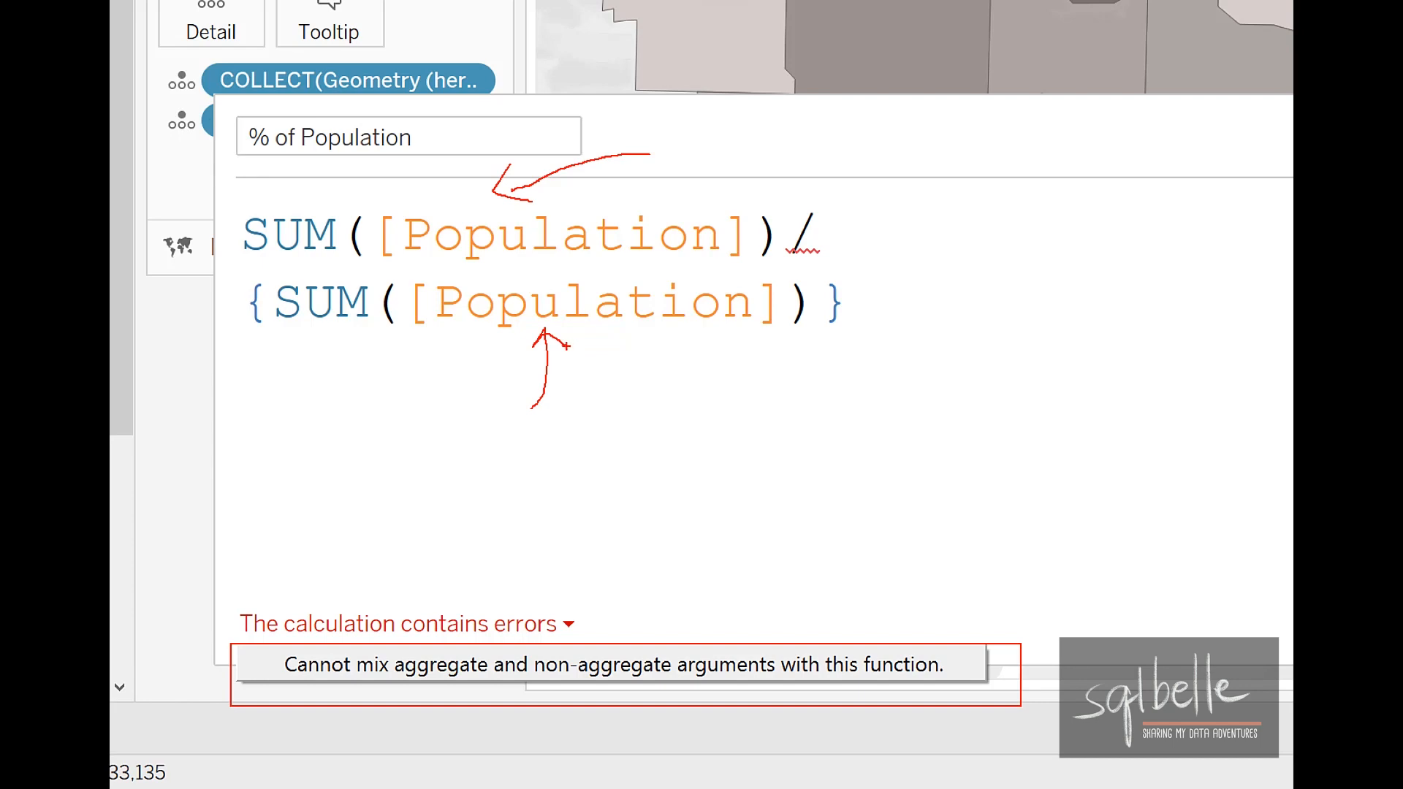
- Wrap the denominator in an outer SUM, giving SUM({SUM([Population])}), and save the calculated field
key(Escape)
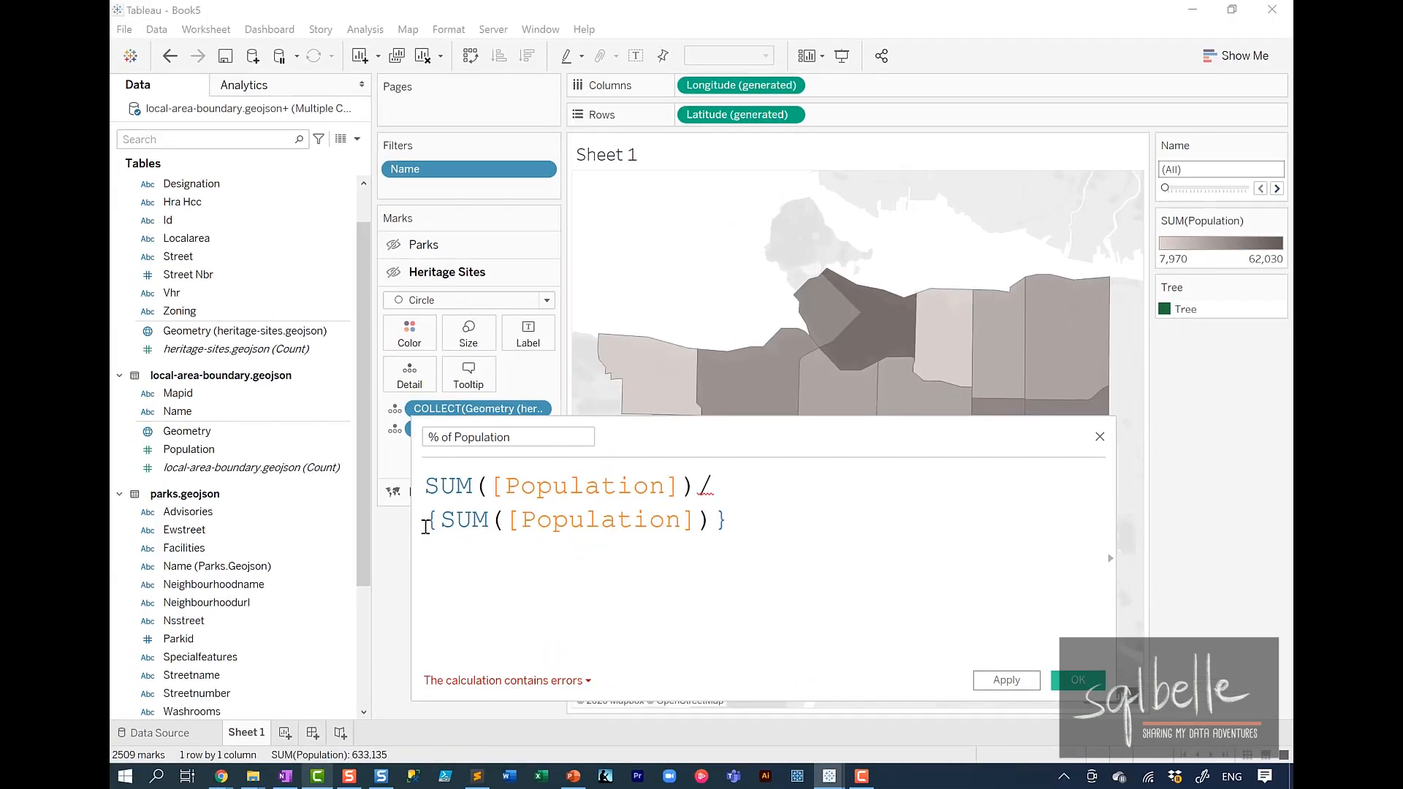
click(255, 311)
text(SUM()
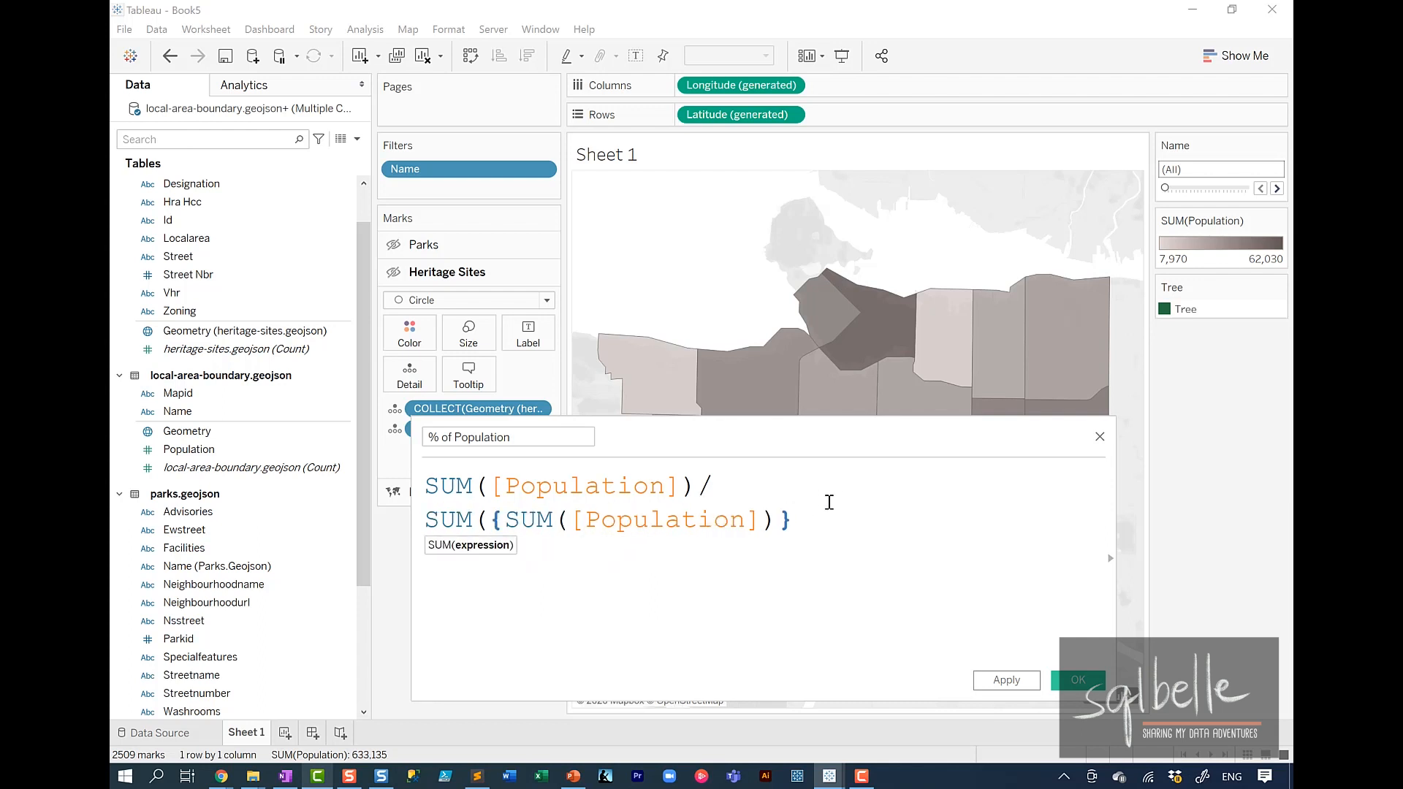
text())
click(1077, 679)
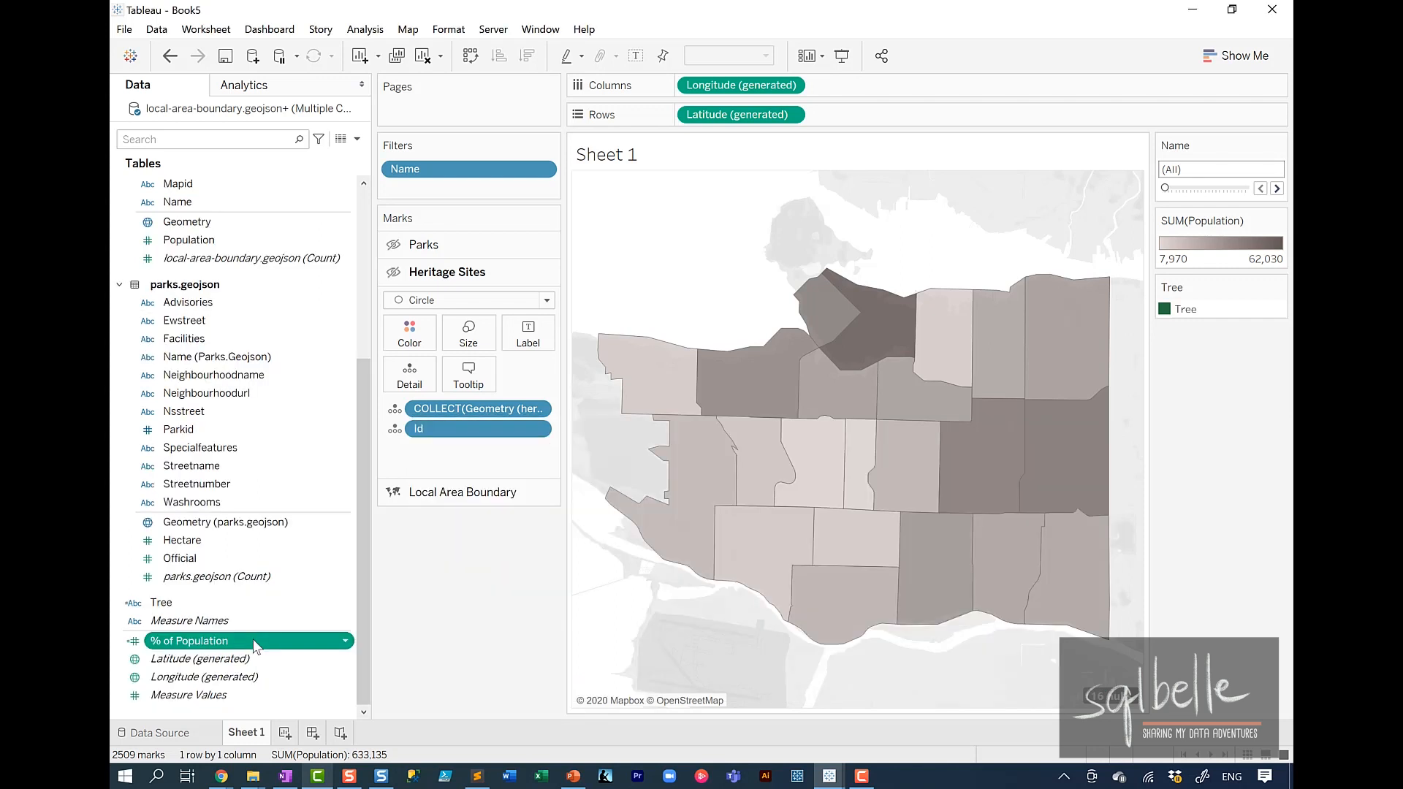
- Set the default number format of % of Population to Percentage with 2 decimal places
right_click(254, 639)
mouse_move(336, 540)
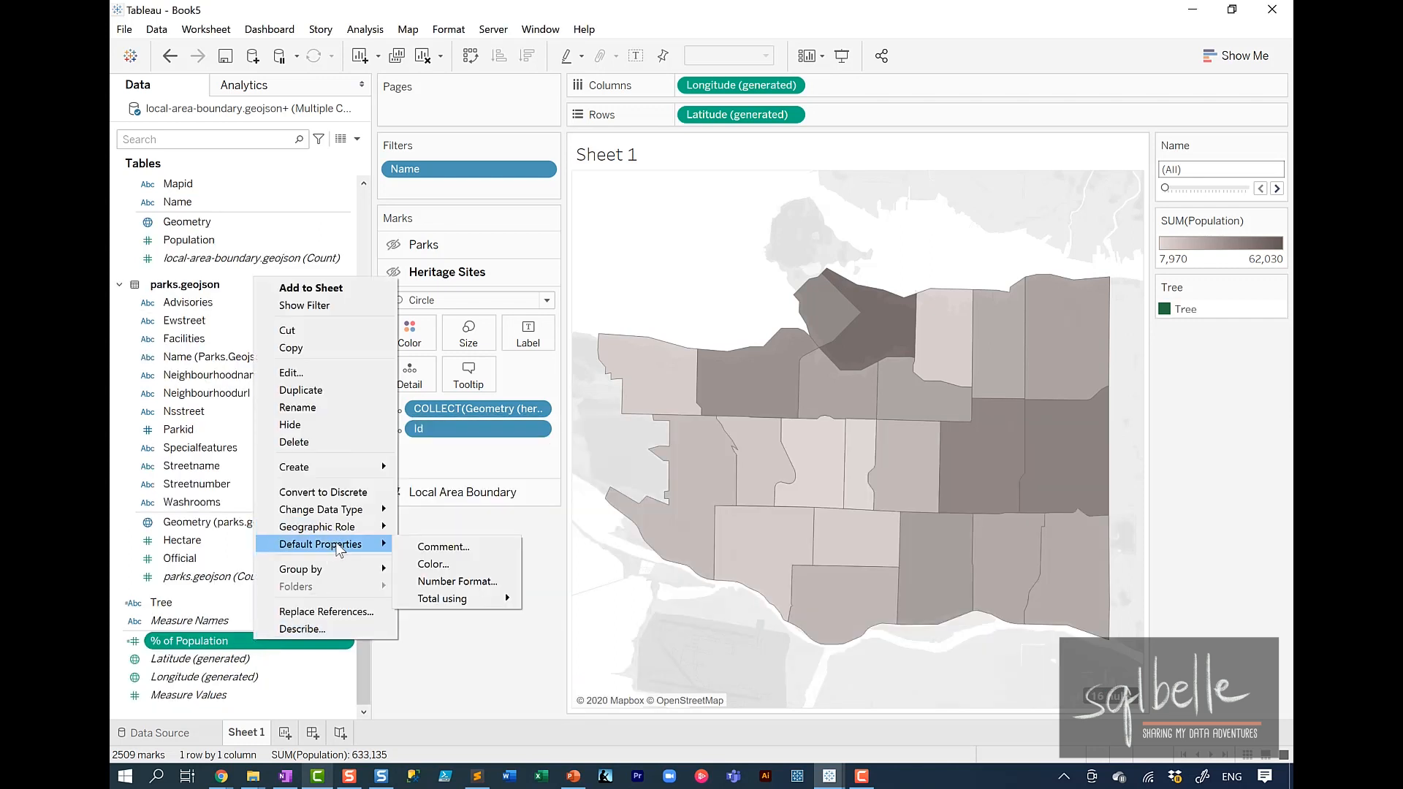
click(450, 582)
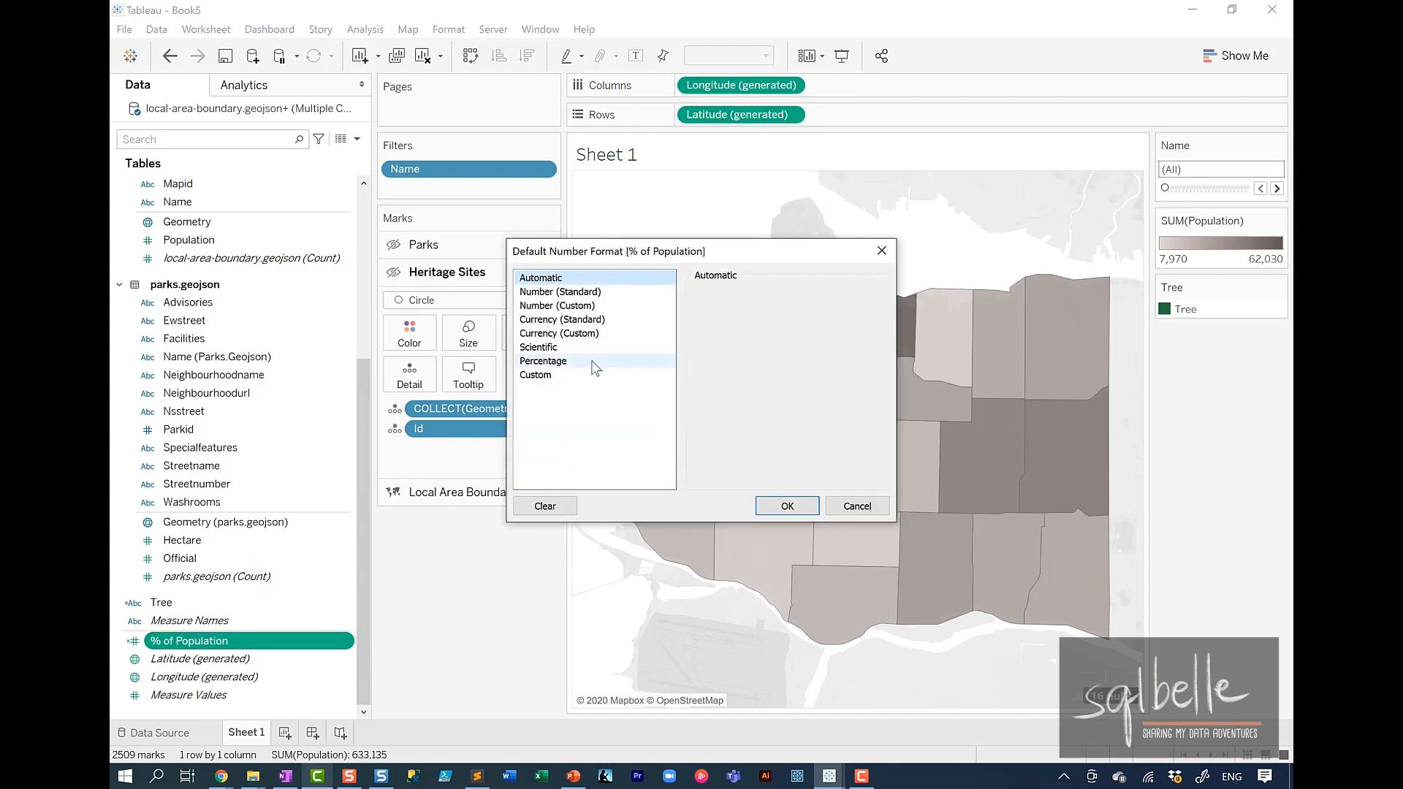
click(592, 362)
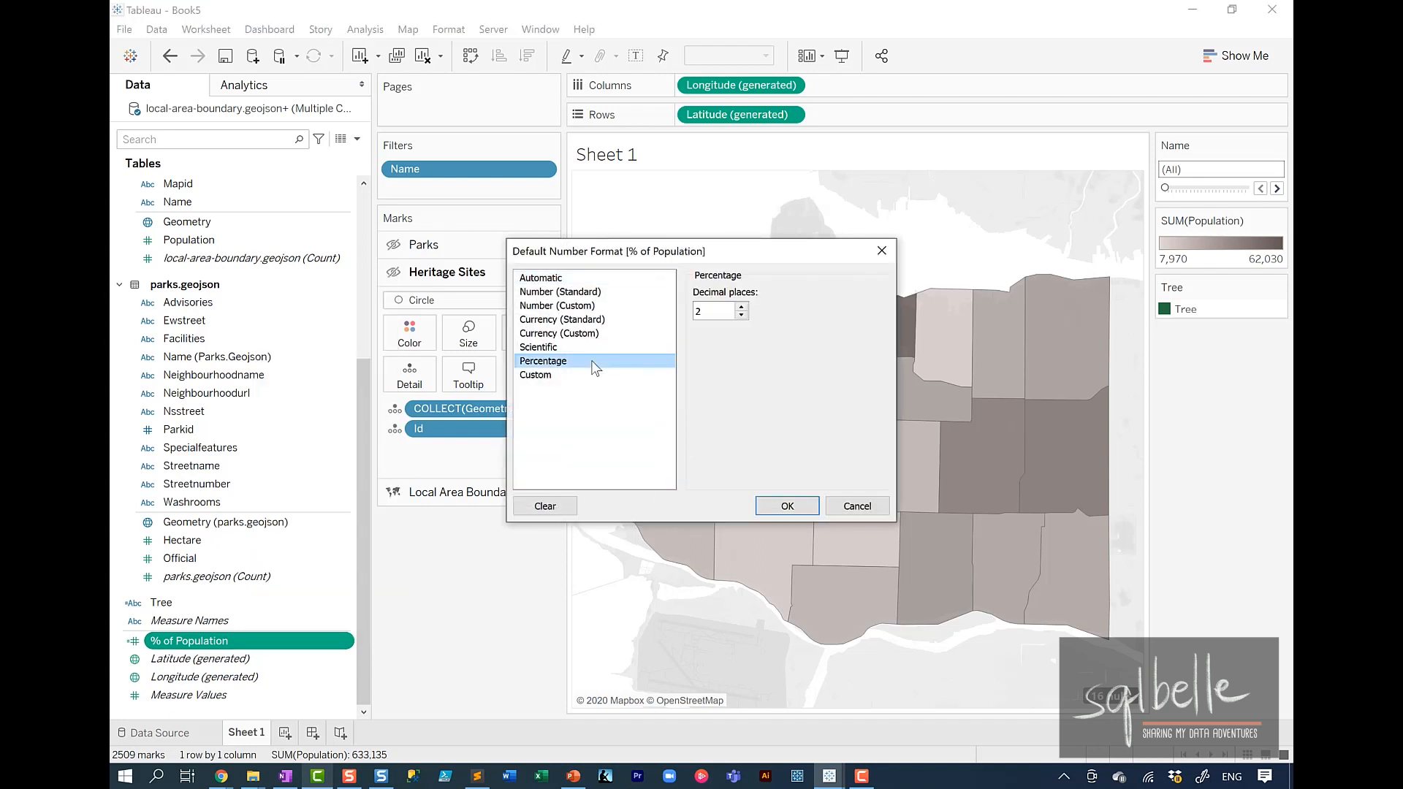
click(787, 506)
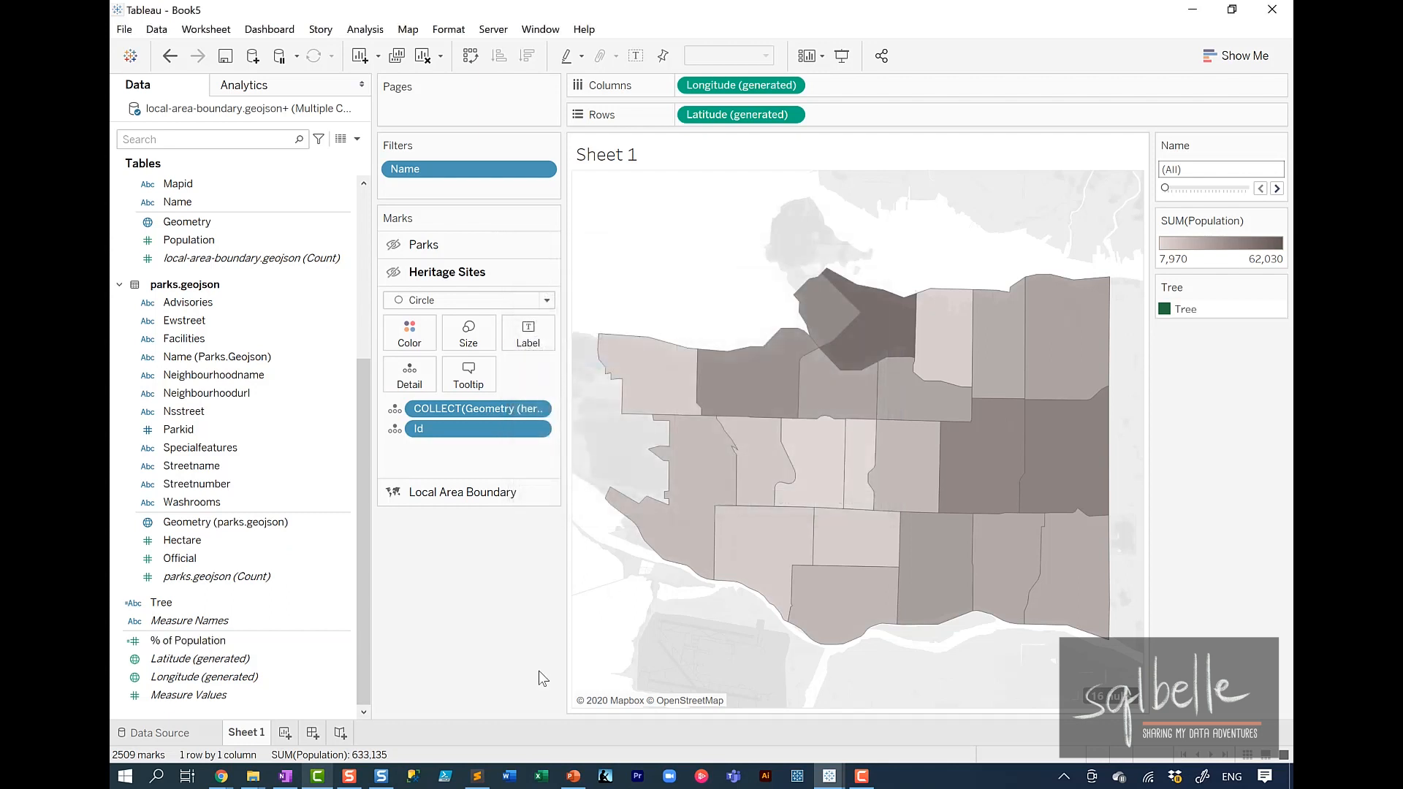
- On the Local Area Boundary layer, change SUM(Population) from colour to detail and colour the areas by % of Population
click(464, 494)
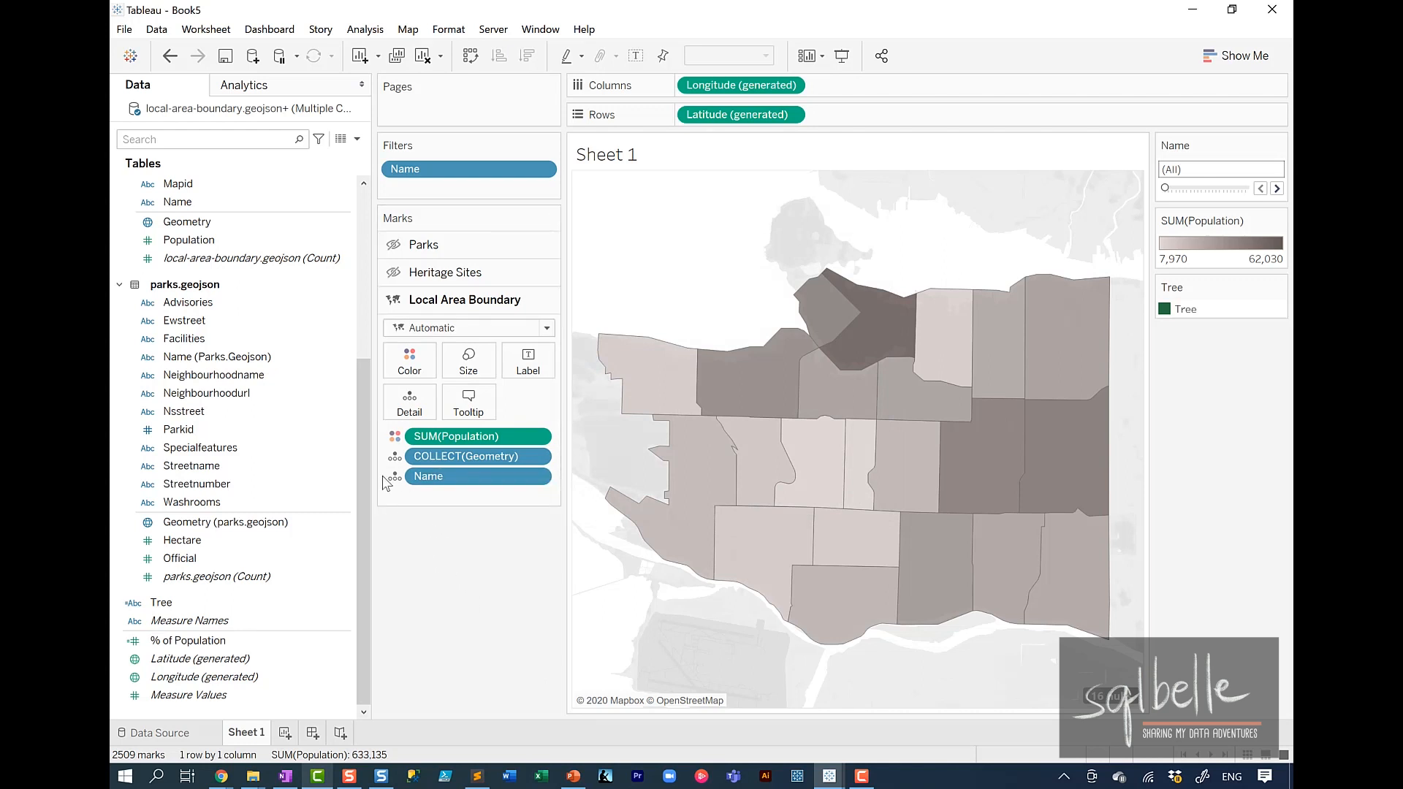
click(395, 438)
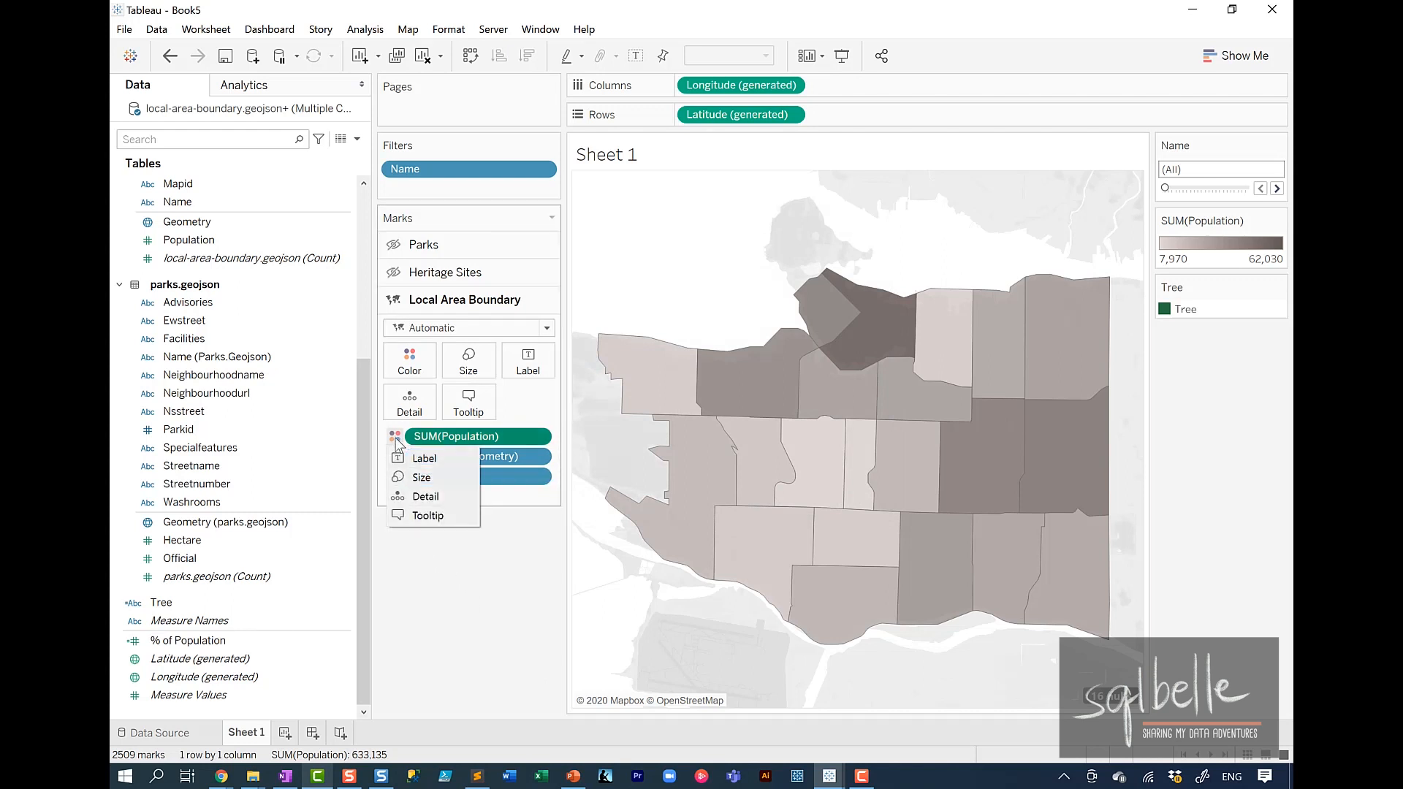
click(424, 498)
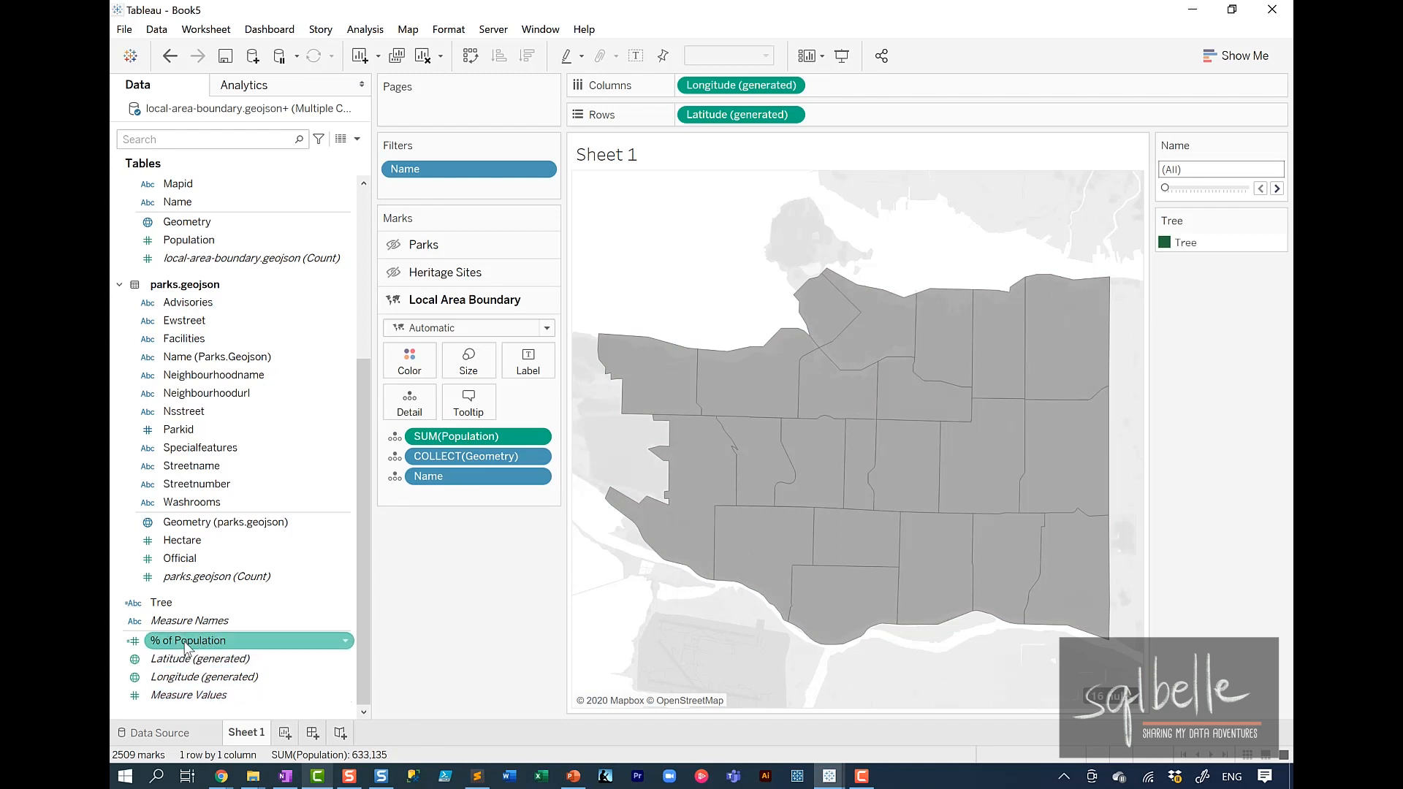
mouse_move(185, 647)
mouse_down()
mouse_move(398, 380)
mouse_move(385, 363)
mouse_move(398, 364)
mouse_up()
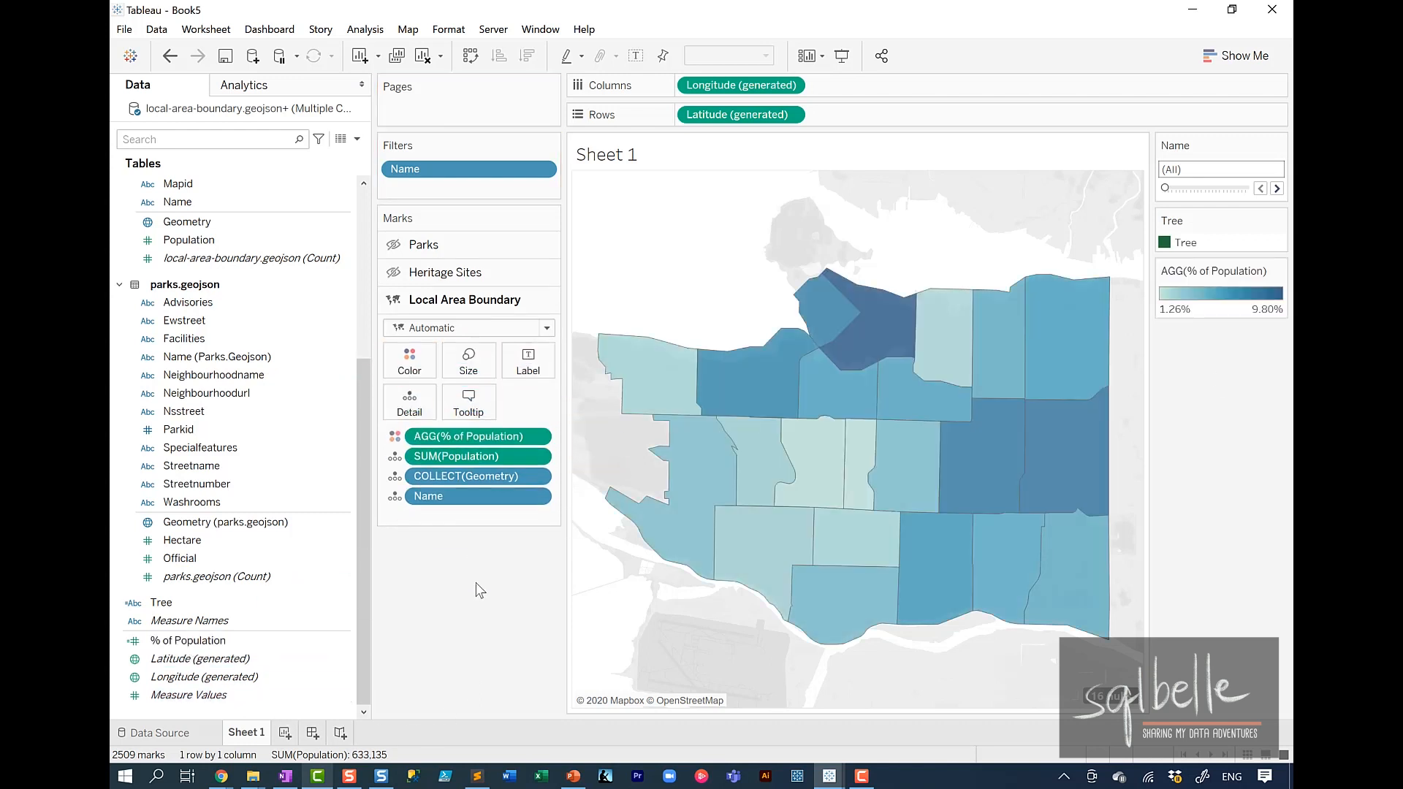
- Apply the Gray Warm palette to the % of Population colours
double_click(1215, 300)
click(819, 317)
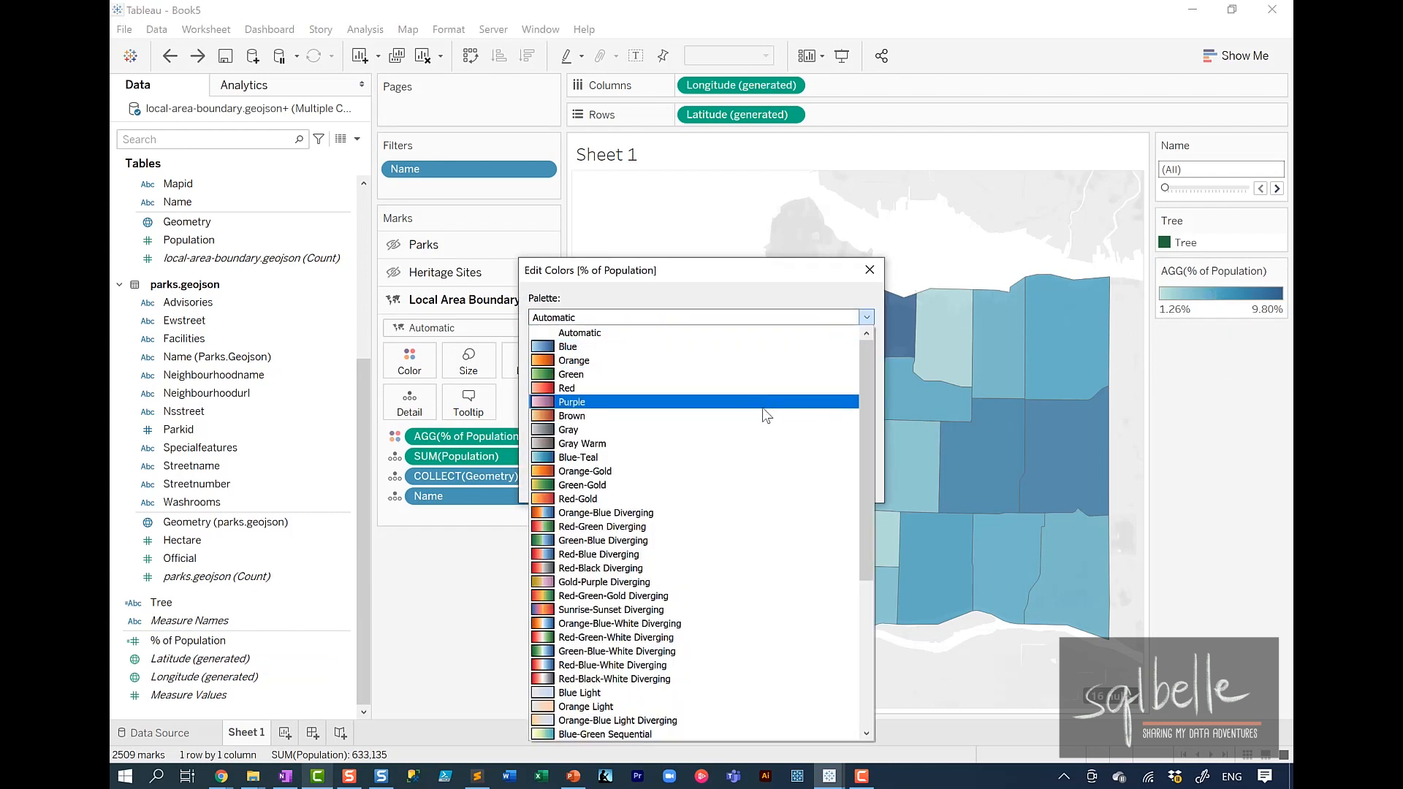
click(740, 442)
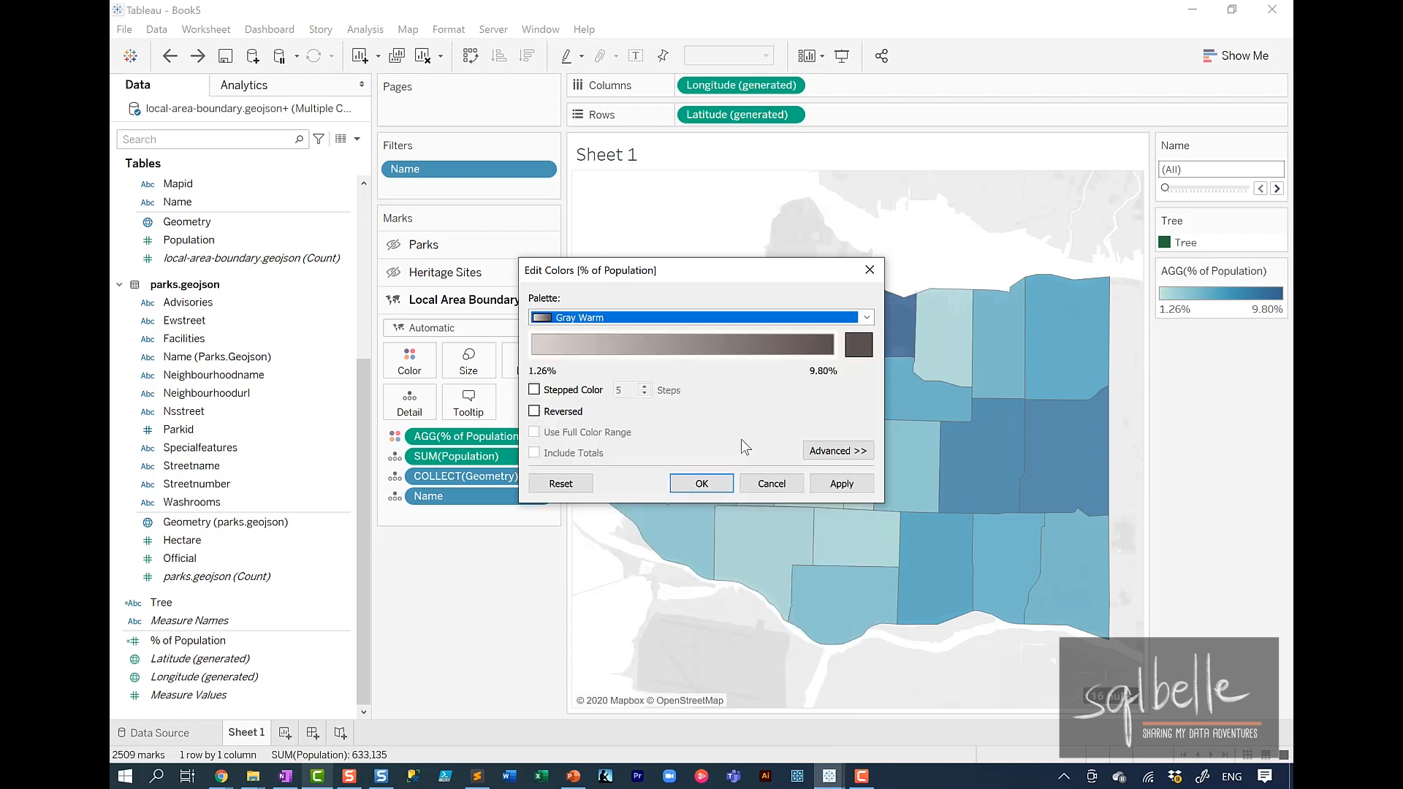
click(839, 486)
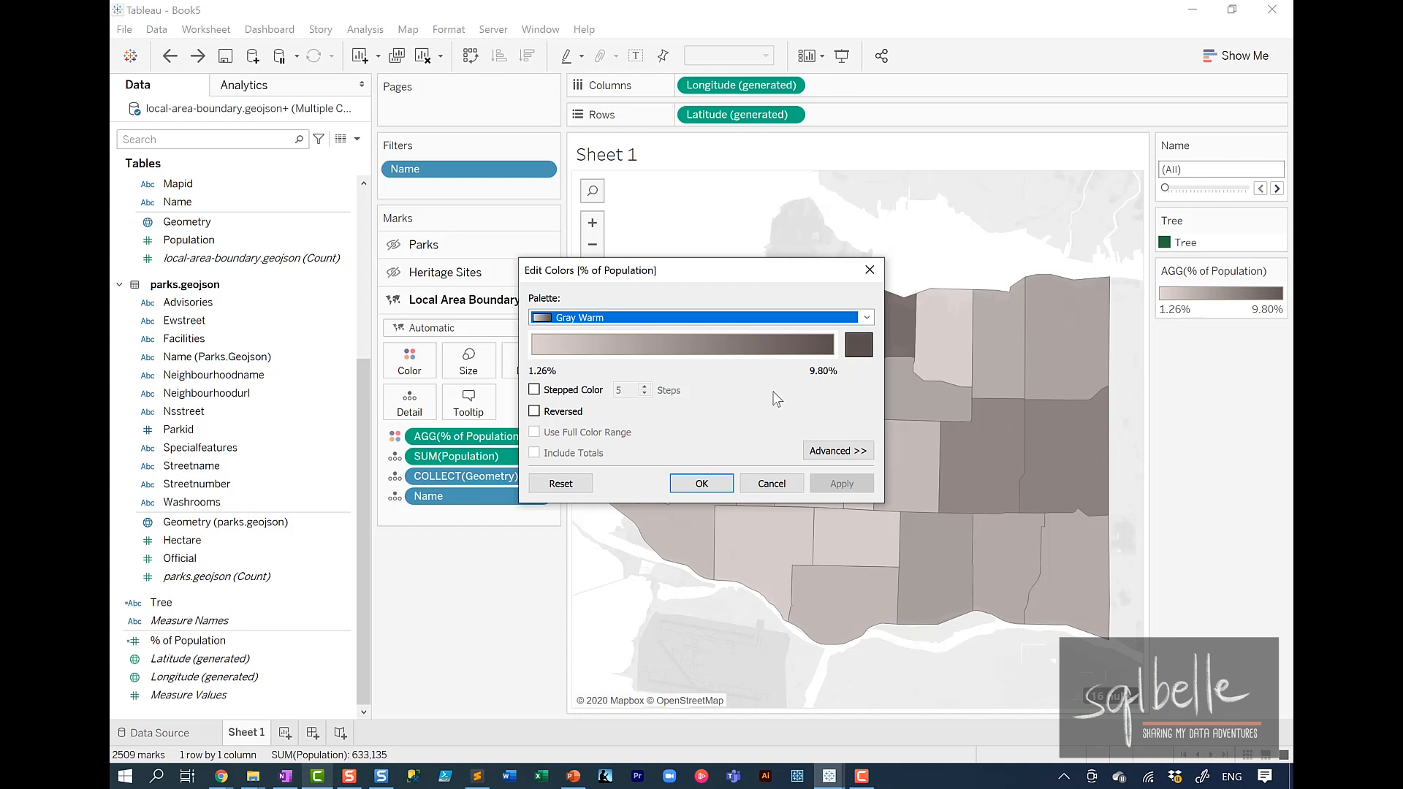
- Fix the end of the % of Population colour range at 0.097972786 and accept the colour settings
click(831, 451)
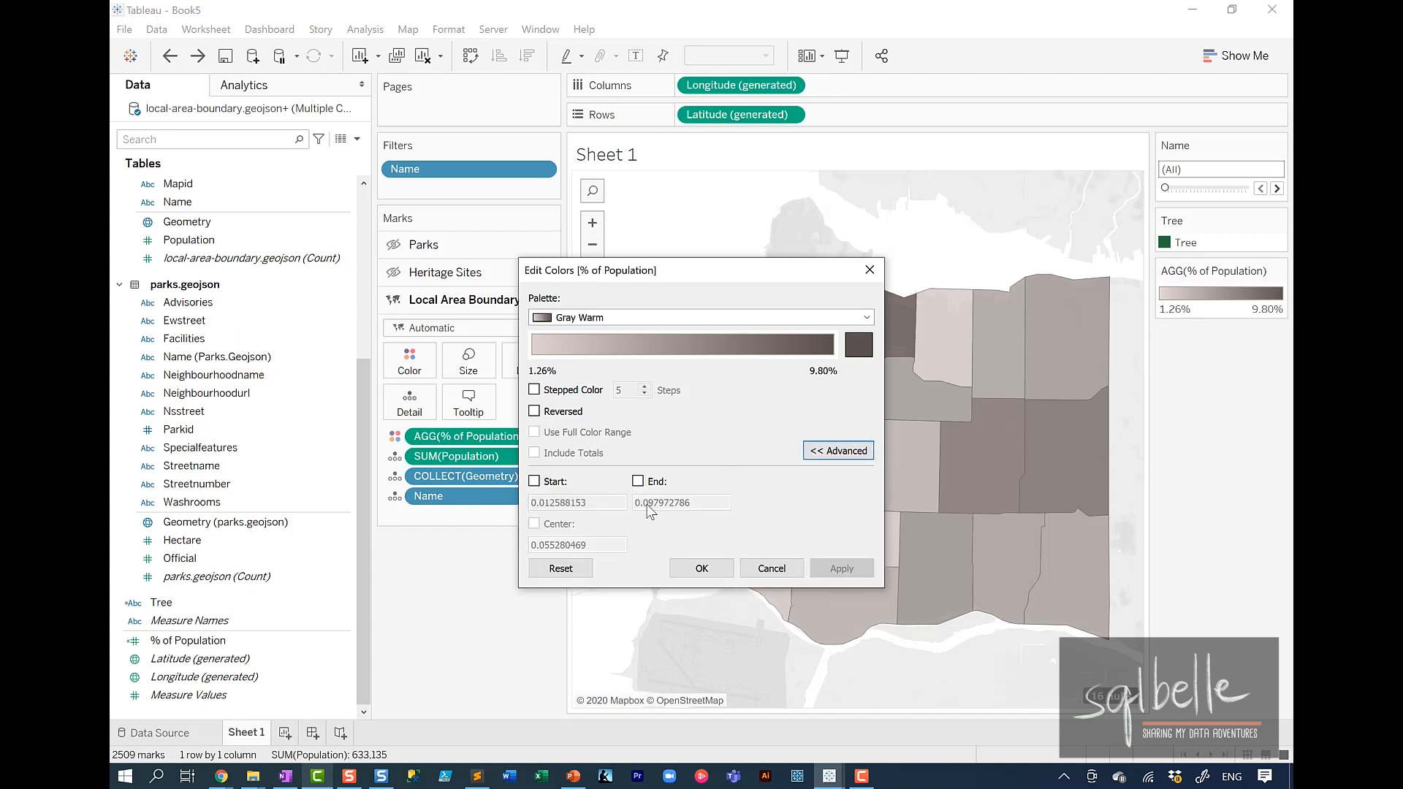
click(637, 481)
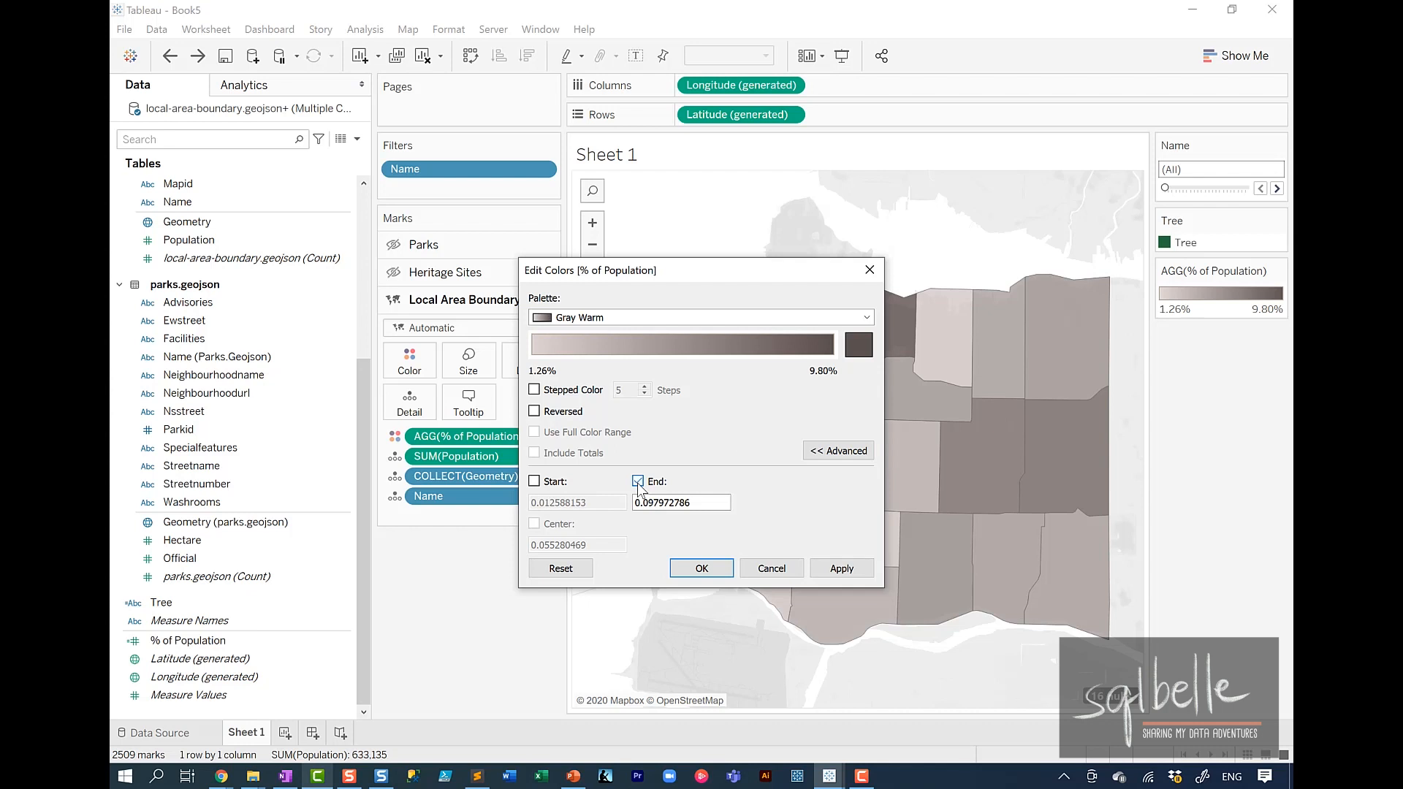
click(843, 567)
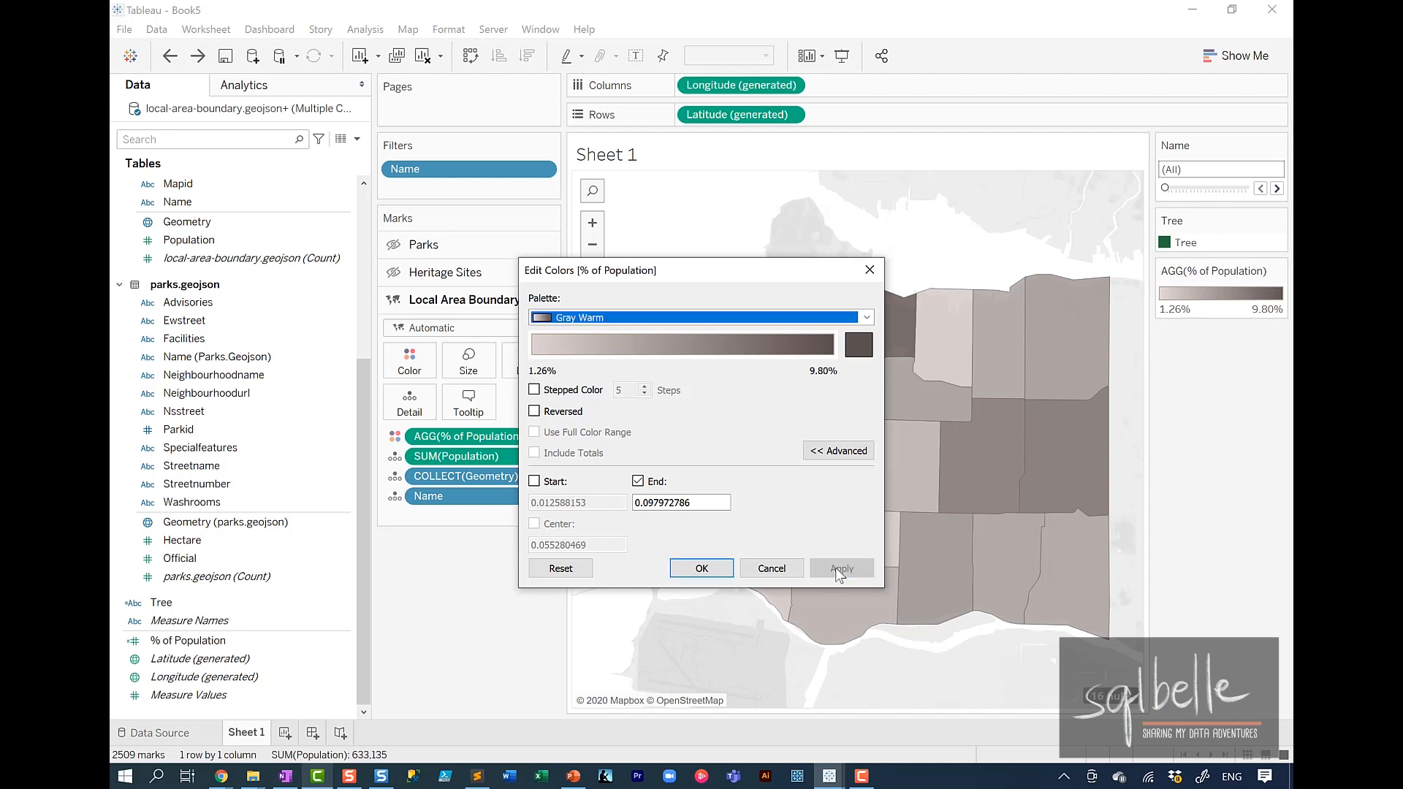
click(712, 569)
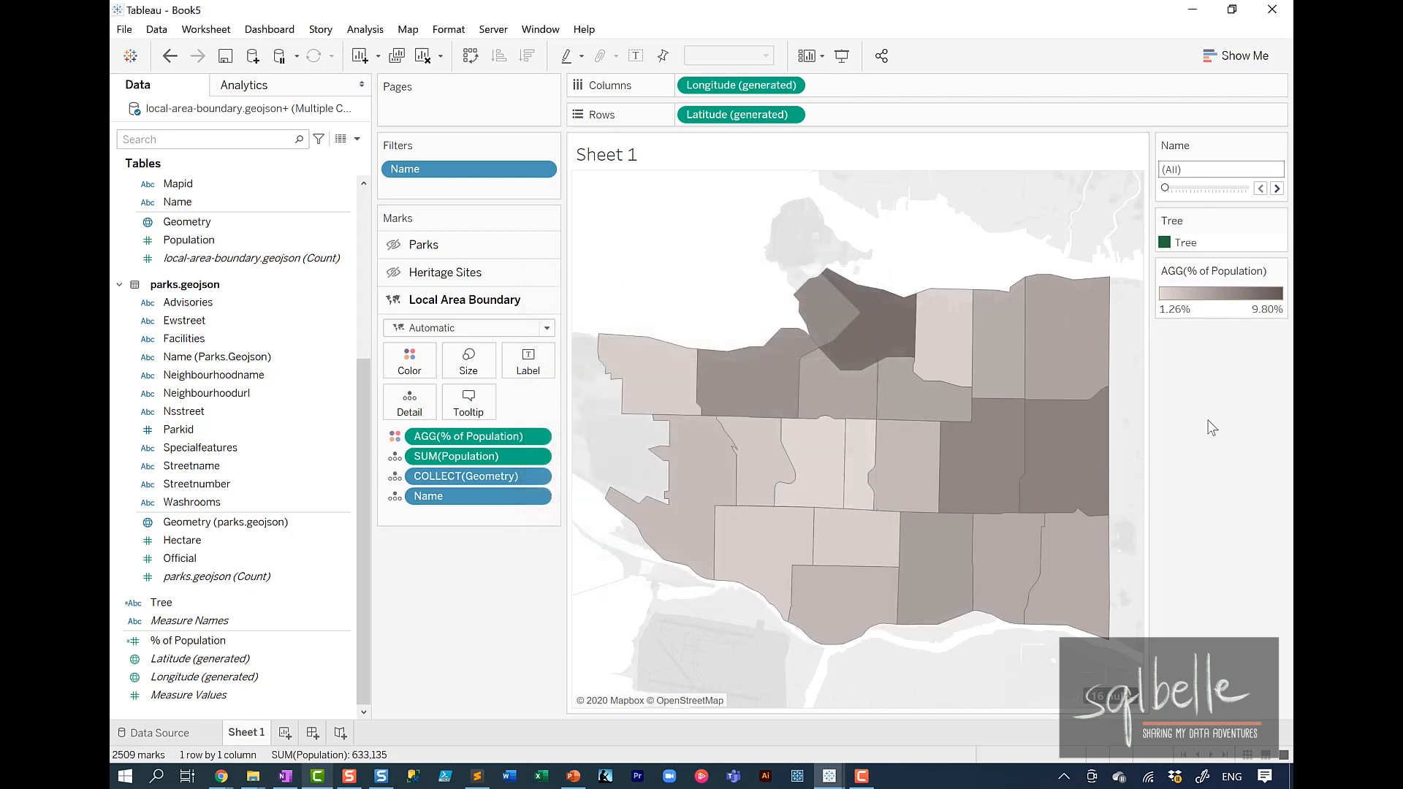
- Step the Name filter through the local areas from Arbutus-Ridge to Grandview-Woodland to check the colours, and return it to (All)
click(1276, 189)
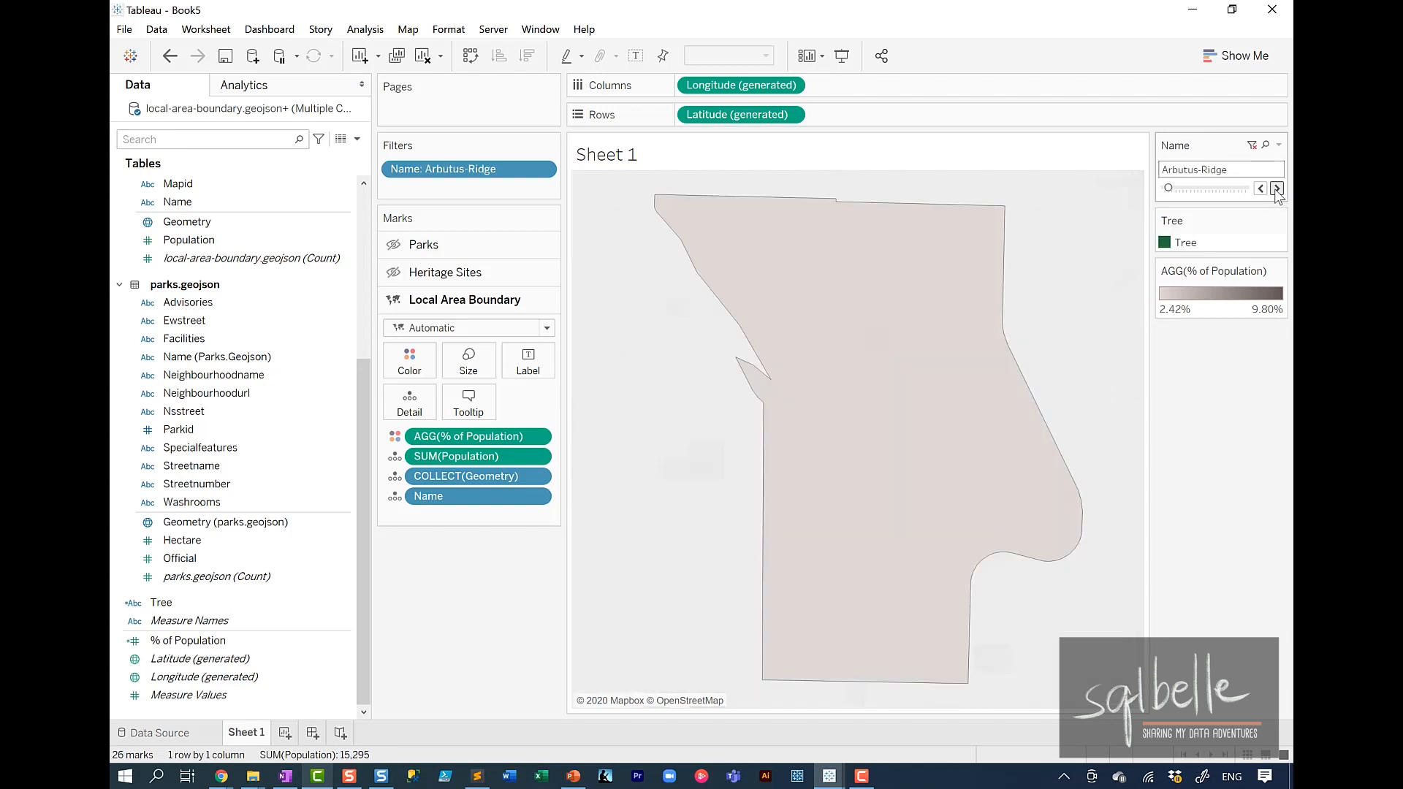
click(1276, 190)
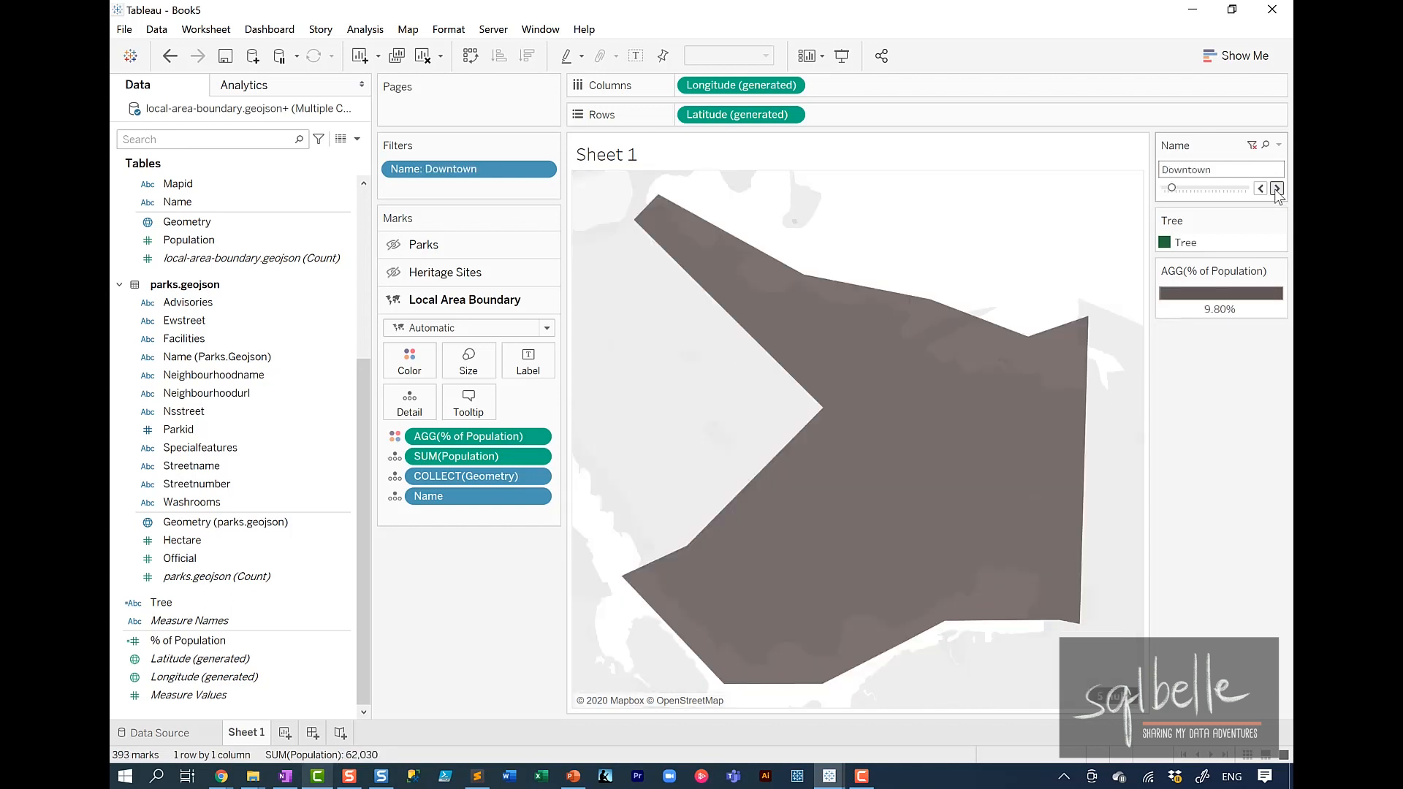
click(1277, 190)
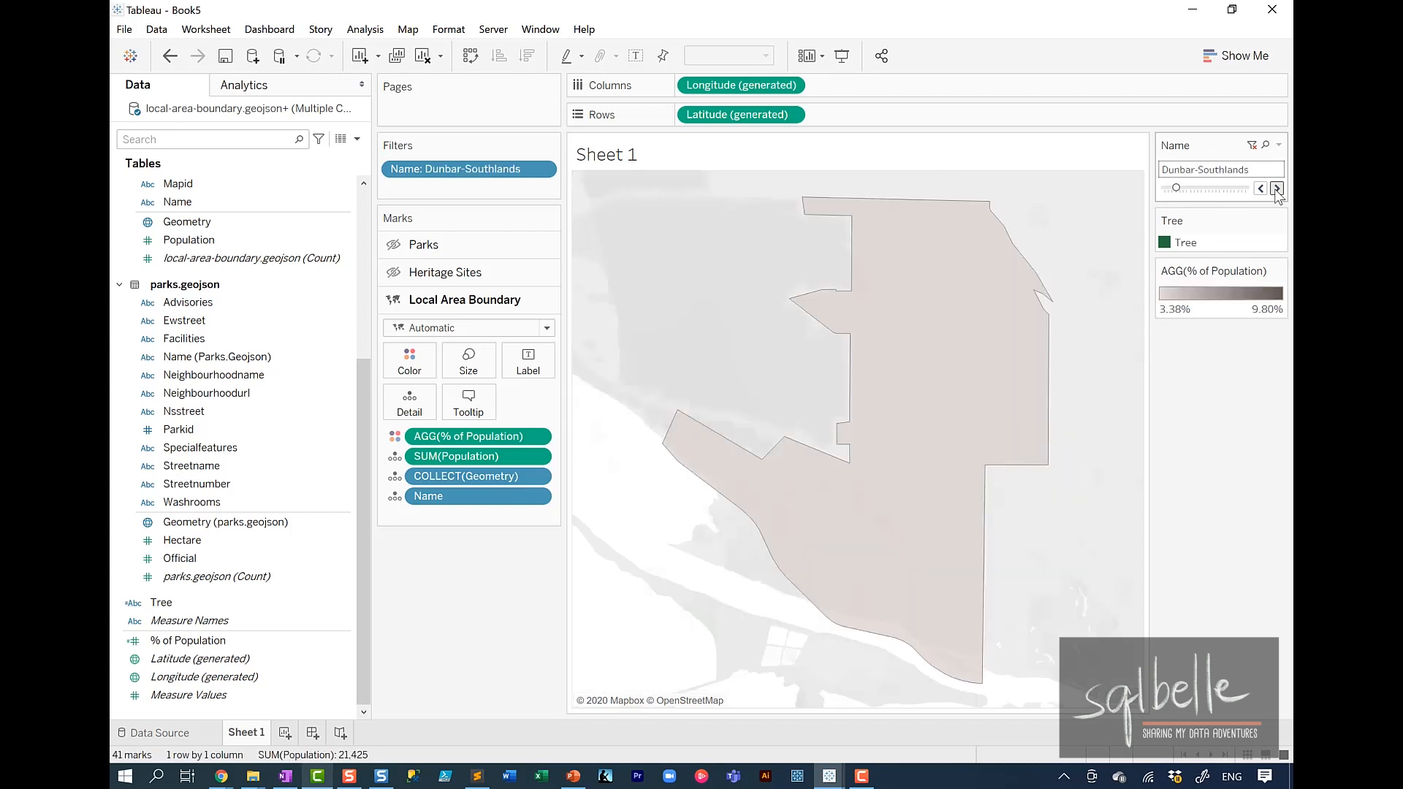
click(1276, 189)
click(1276, 189)
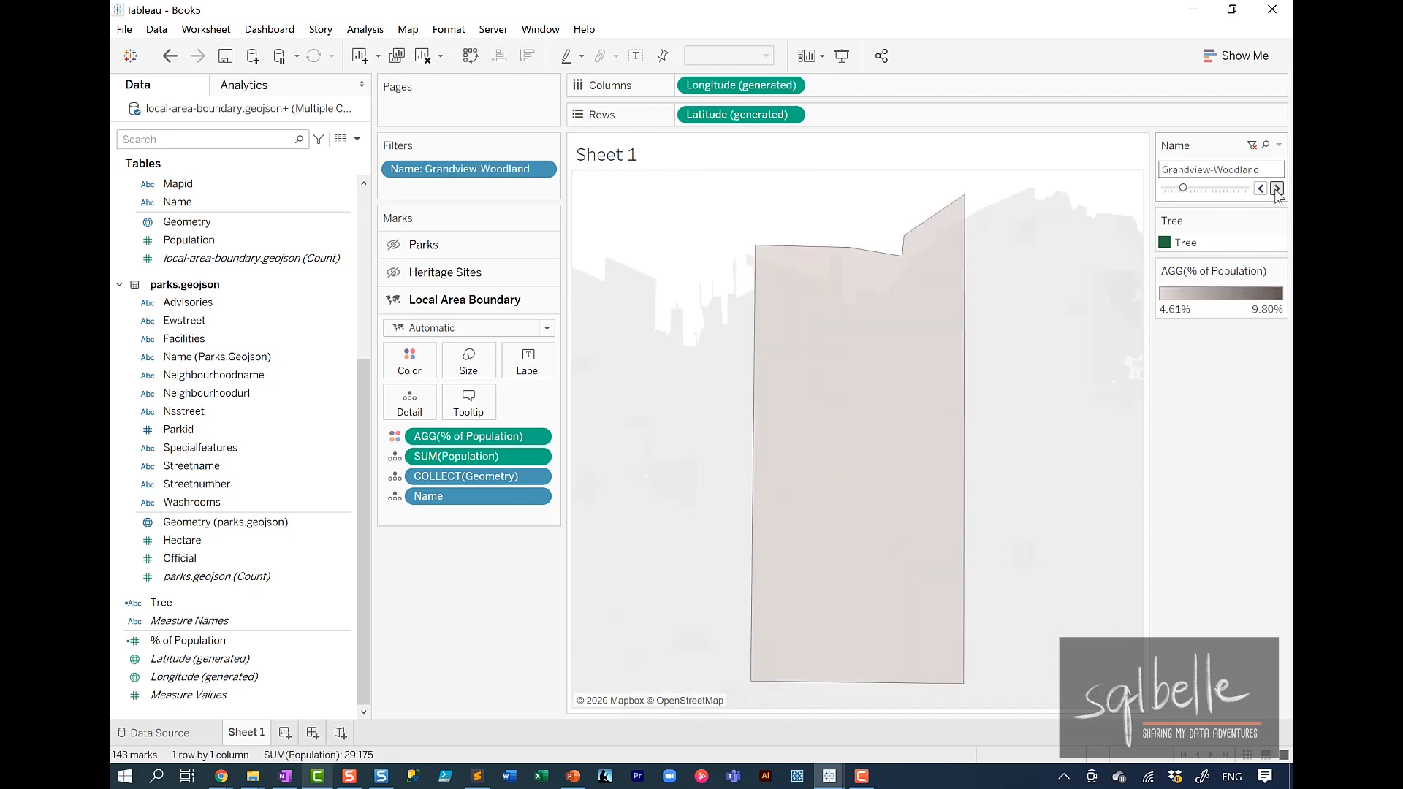
drag(1182, 188, 1163, 189)
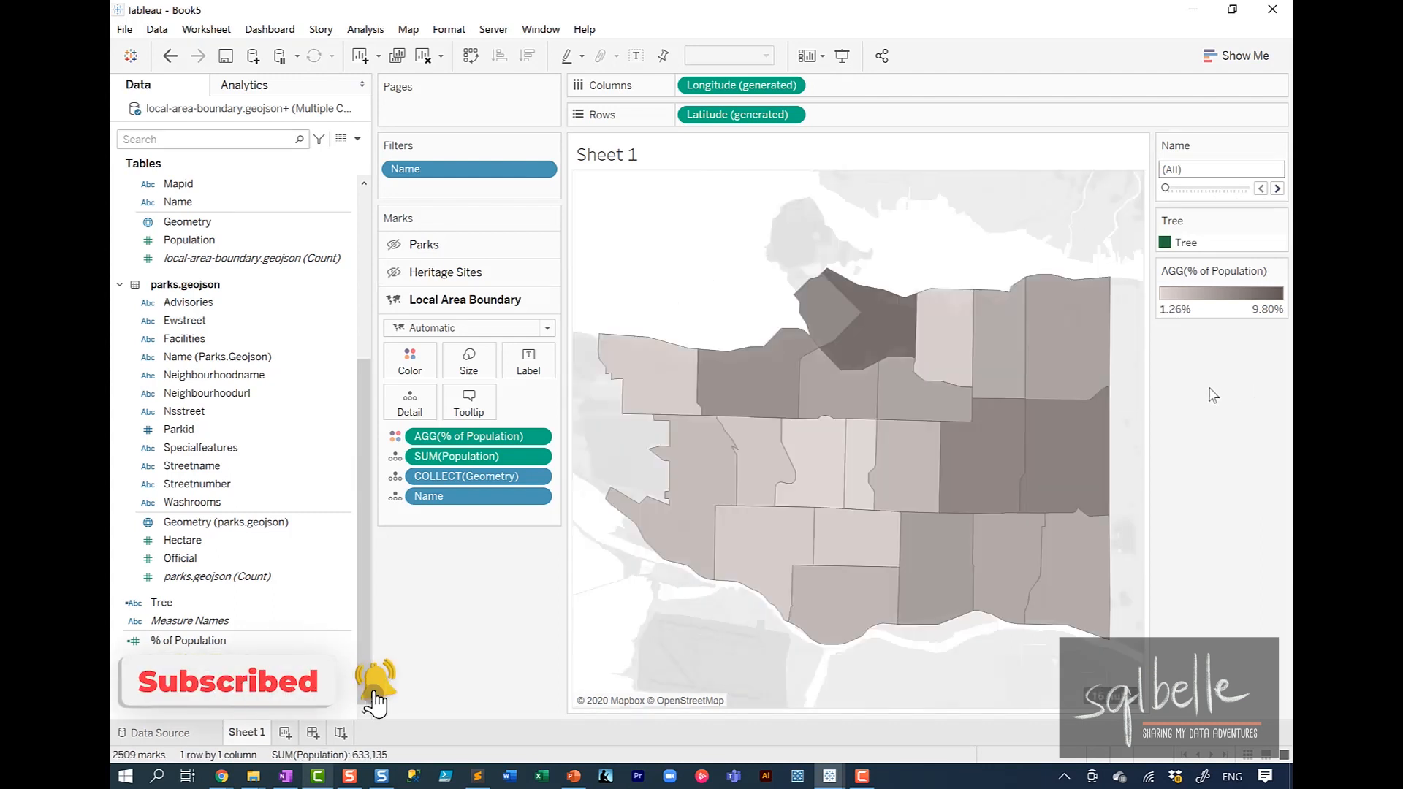
- Add the # Heritage Buildings and # Parks measures to the detail of the Local Area Boundary layer
drag(192, 603, 351, 398)
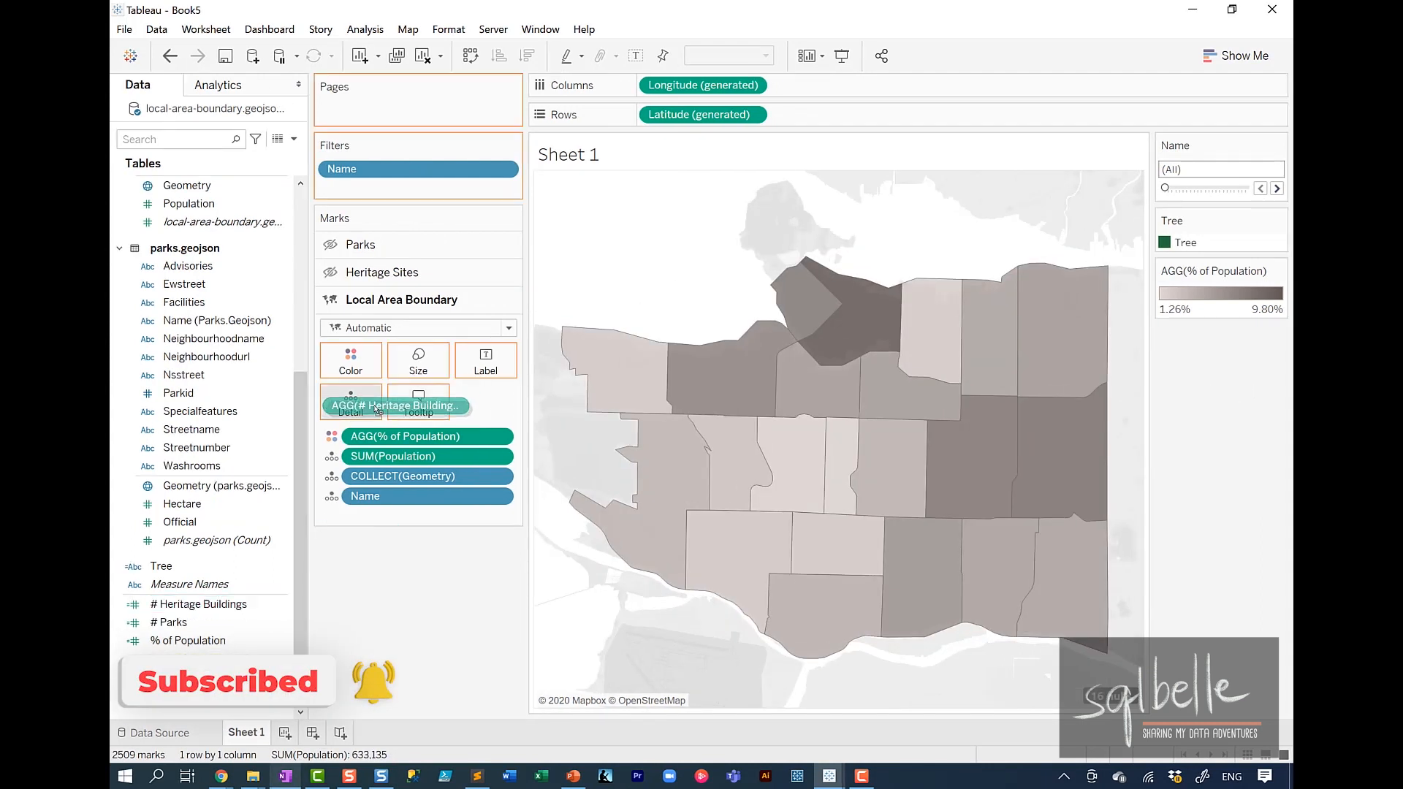
click(181, 624)
- Set the background map's washout to 9% and show the Streets, Highways, Routes layer
click(407, 30)
click(433, 129)
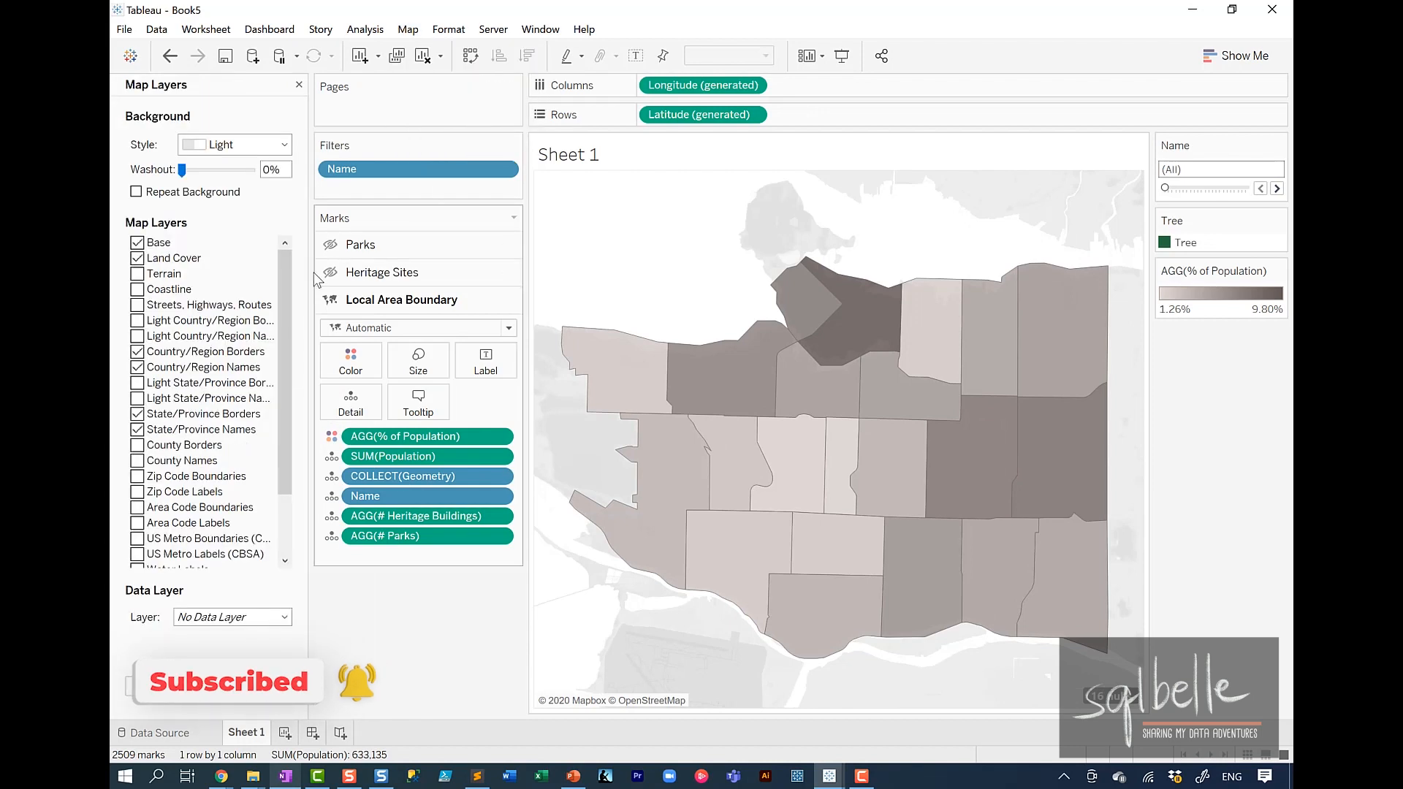
drag(309, 274, 340, 274)
drag(182, 169, 192, 169)
click(139, 306)
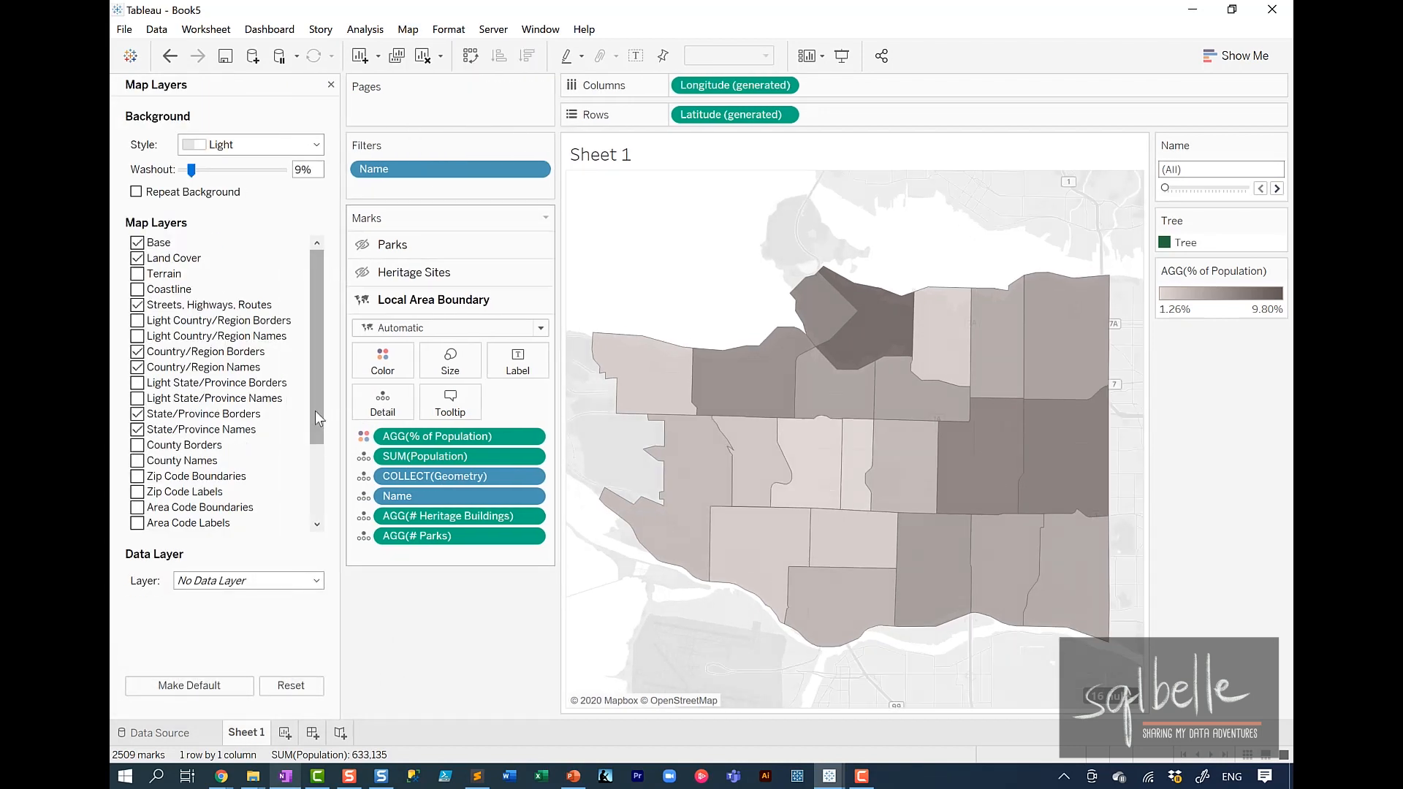
drag(316, 412, 301, 443)
click(331, 85)
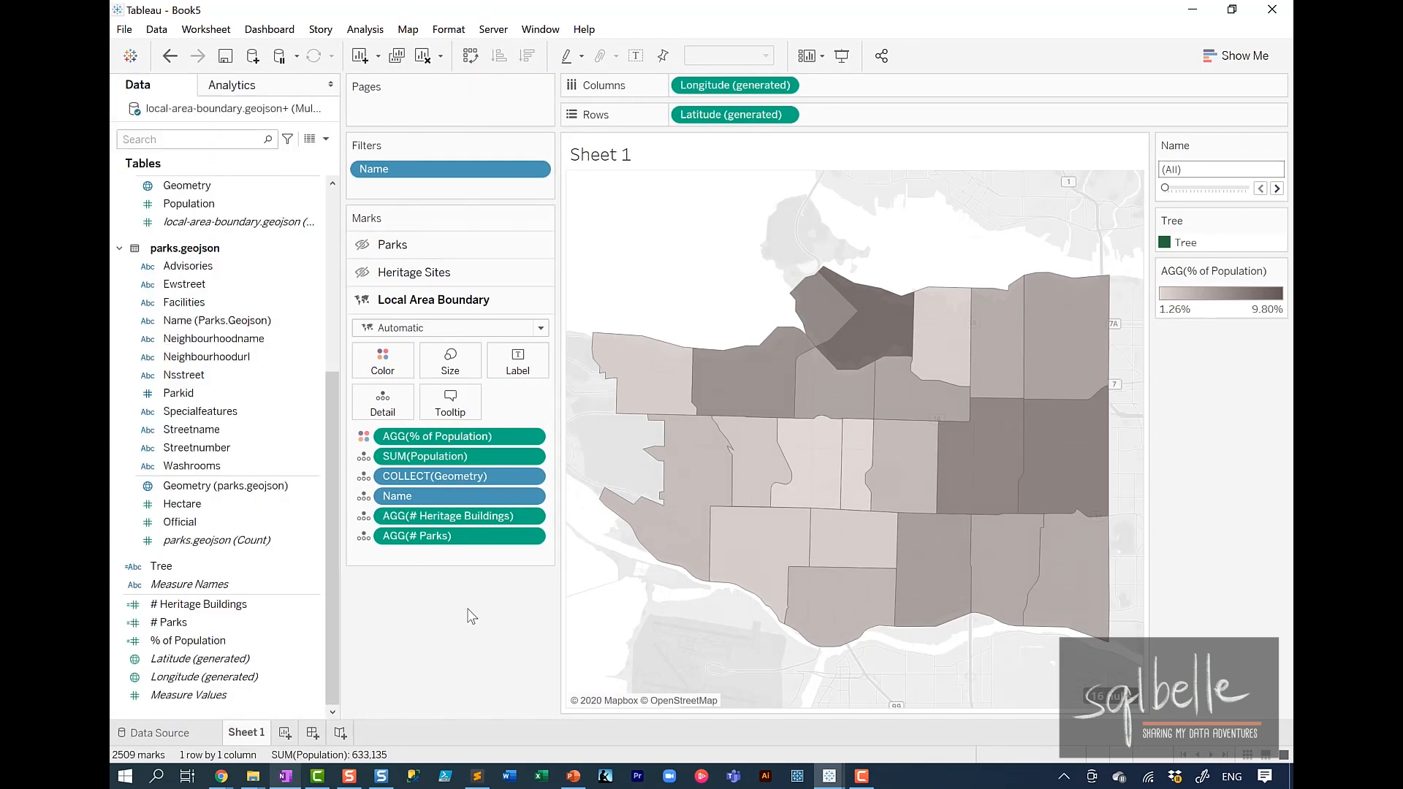
- Lower the colour opacity of the Local Area Boundary layer and show the Parks and Heritage Sites layers again
click(382, 362)
drag(476, 459, 423, 459)
click(362, 244)
click(362, 272)
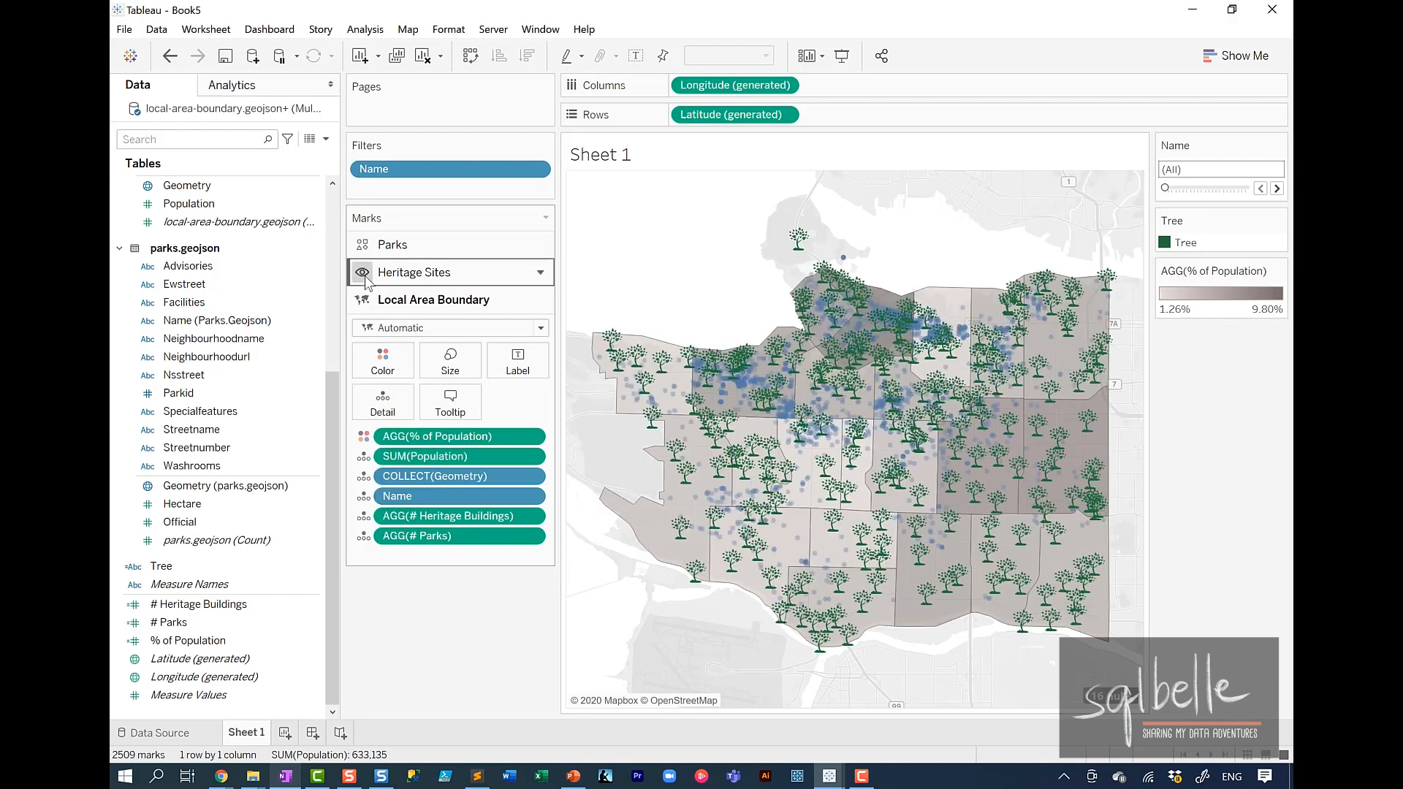
- Replace the sheet title with the Name field and a second line reading "Population" followed by the SUM(Population) field
double_click(640, 156)
click(876, 282)
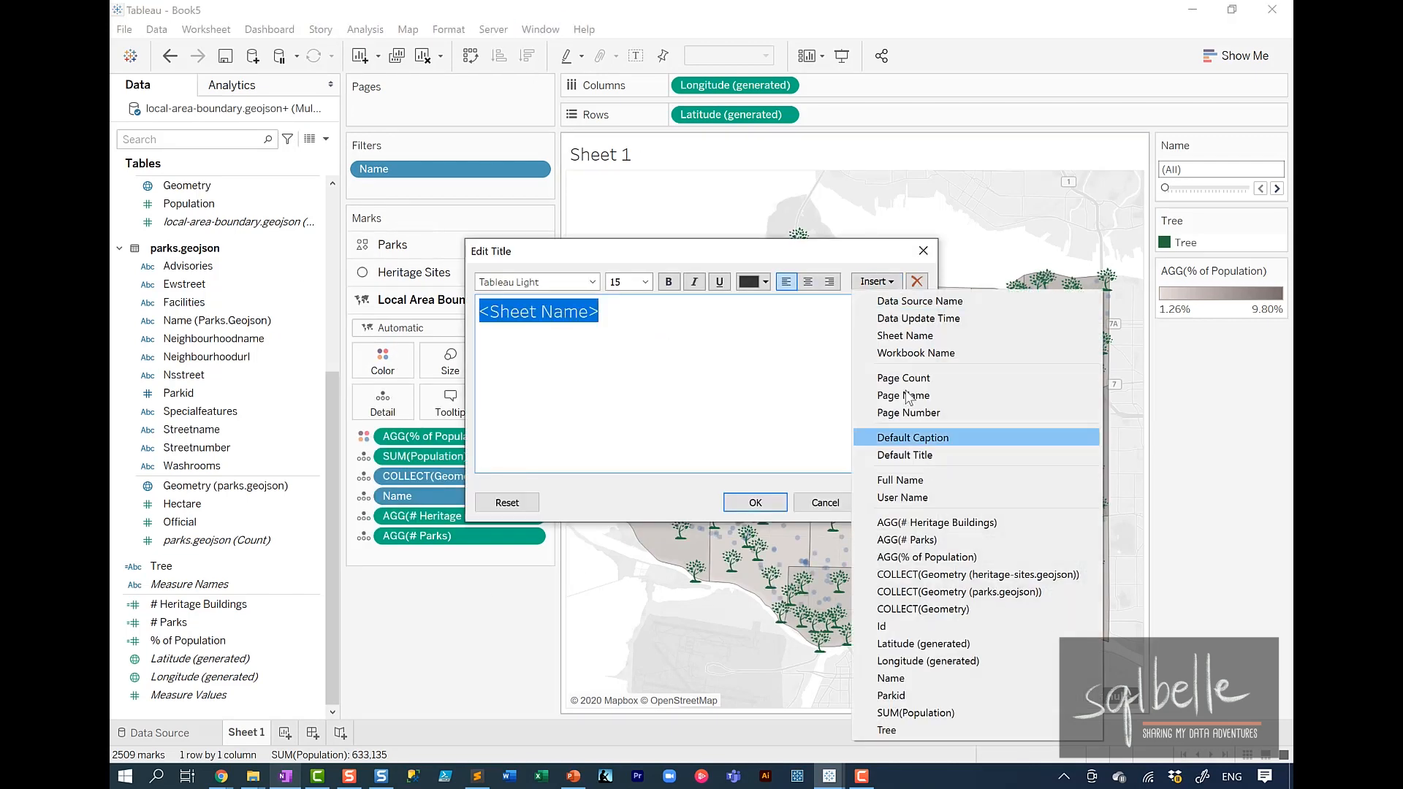
click(890, 678)
key(Return)
text(Population)
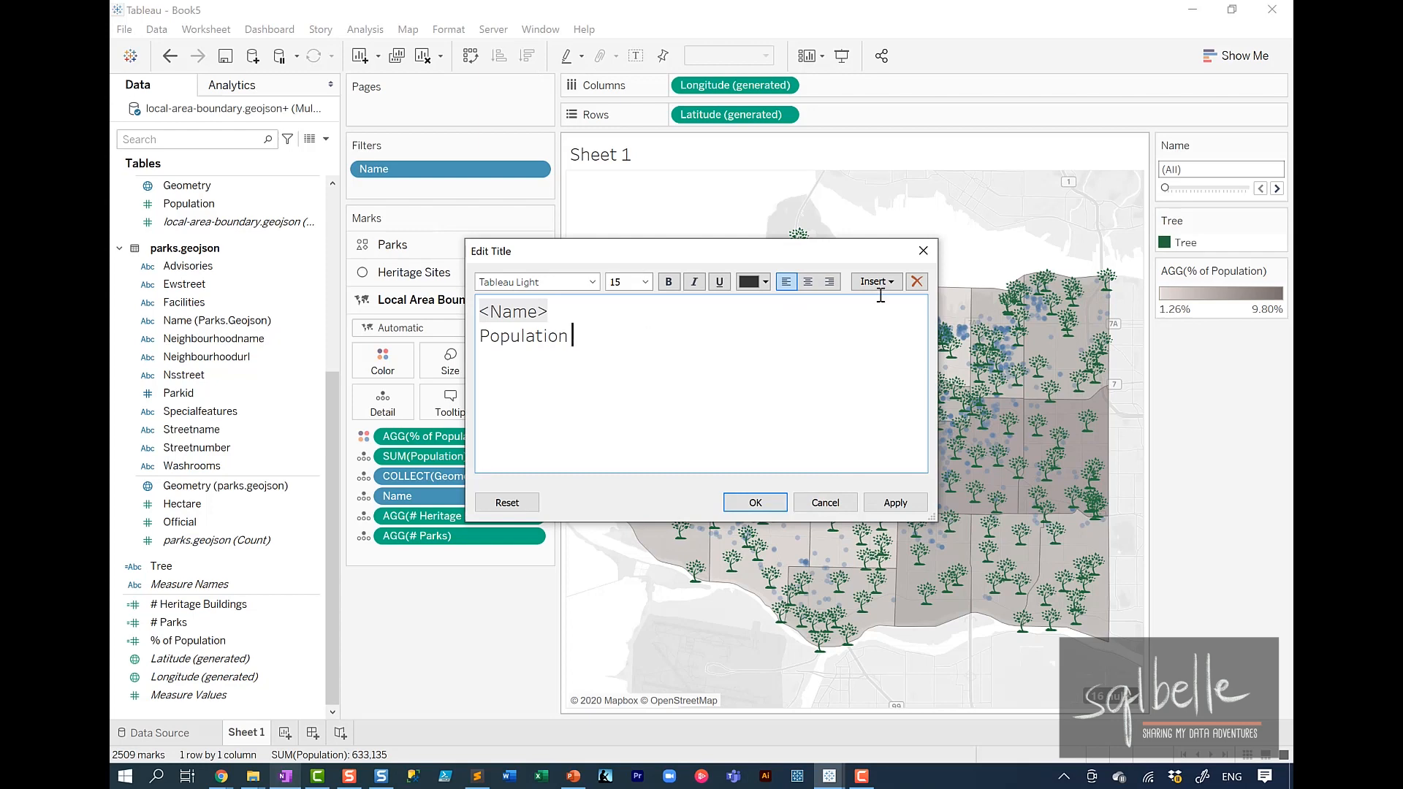
click(876, 282)
click(891, 714)
key(Return)
- Add a third title line with the AGG(# Parks) field, "parks,", the AGG(# Heritage Buildings) field and "heritage buildings"
click(876, 281)
click(891, 538)
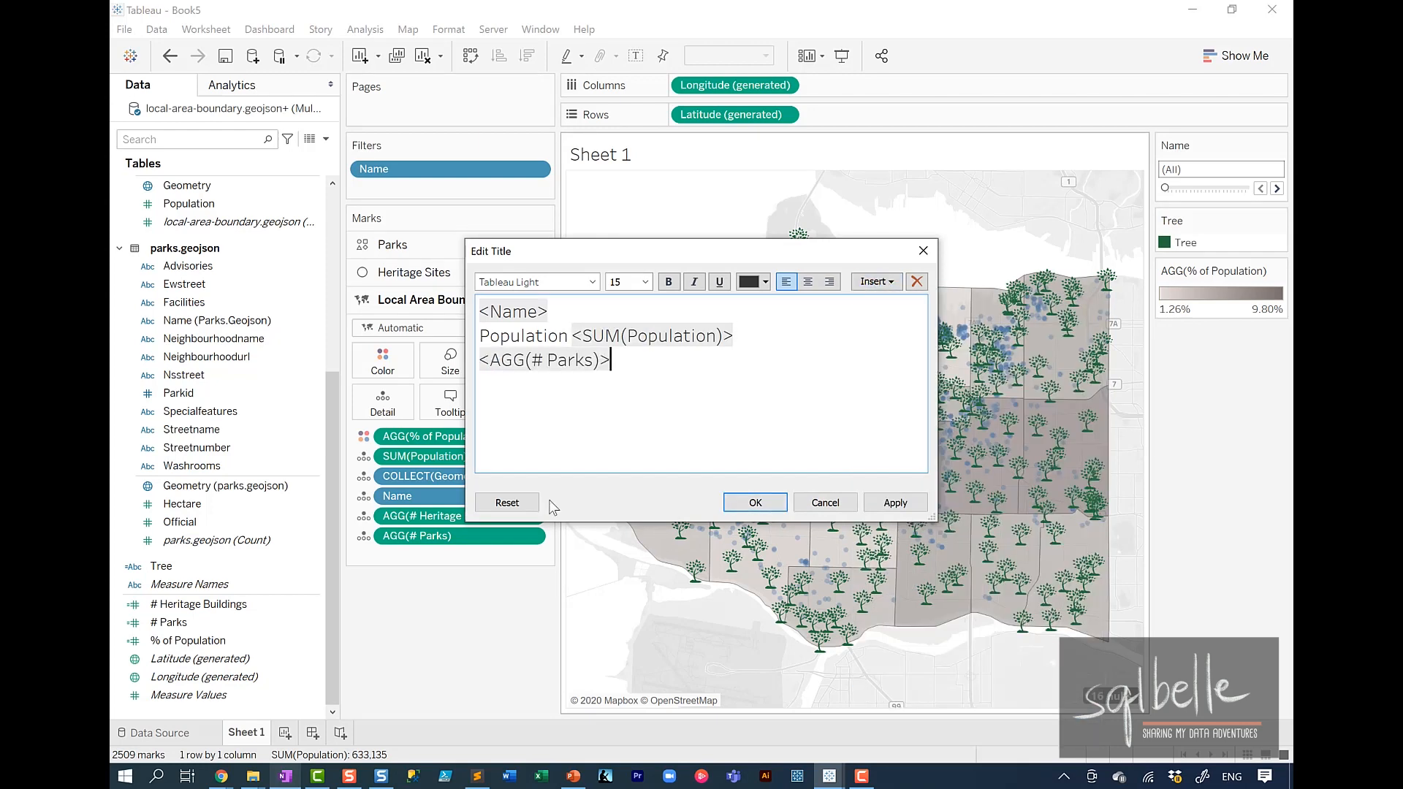
text(parks,)
click(876, 282)
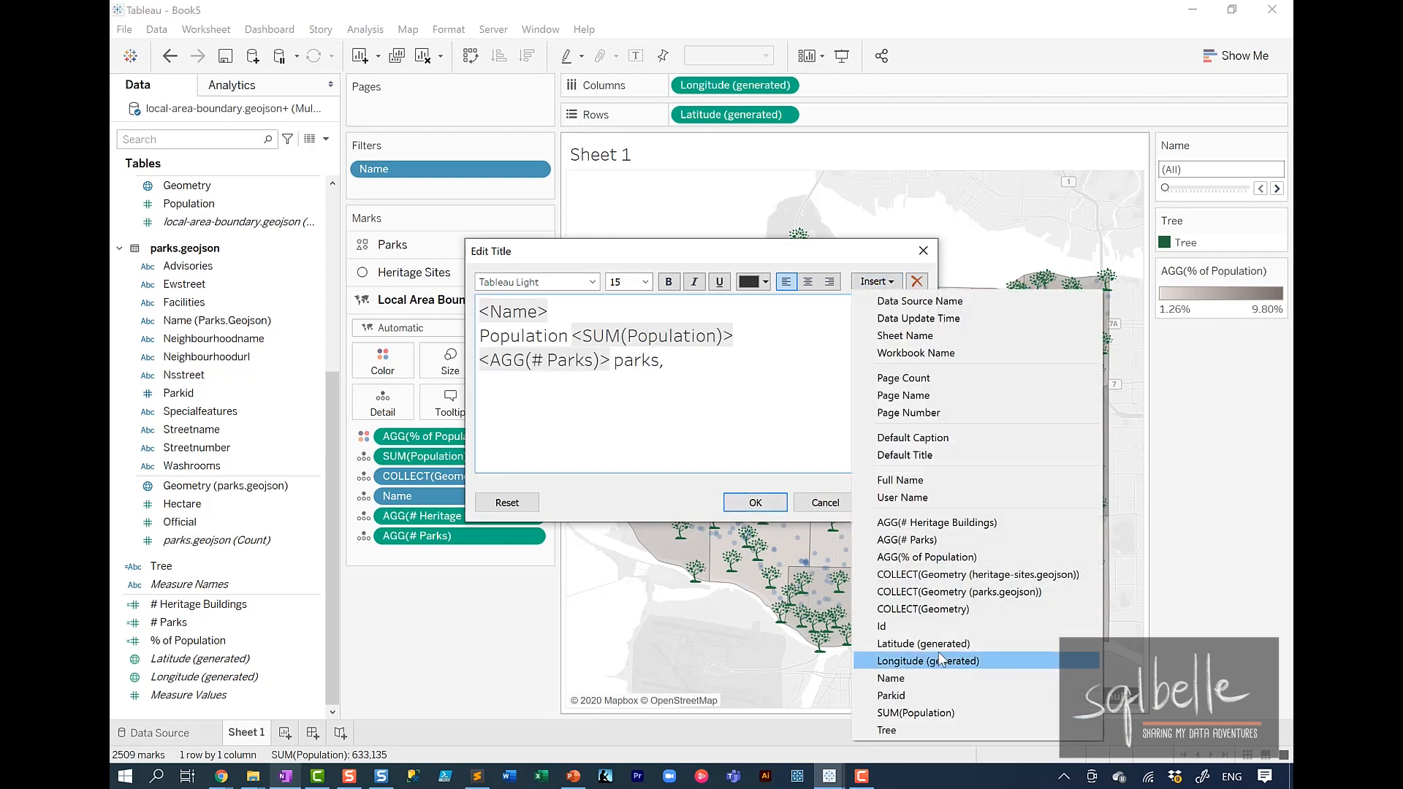
click(891, 520)
key(Return)
text(heritage bu)
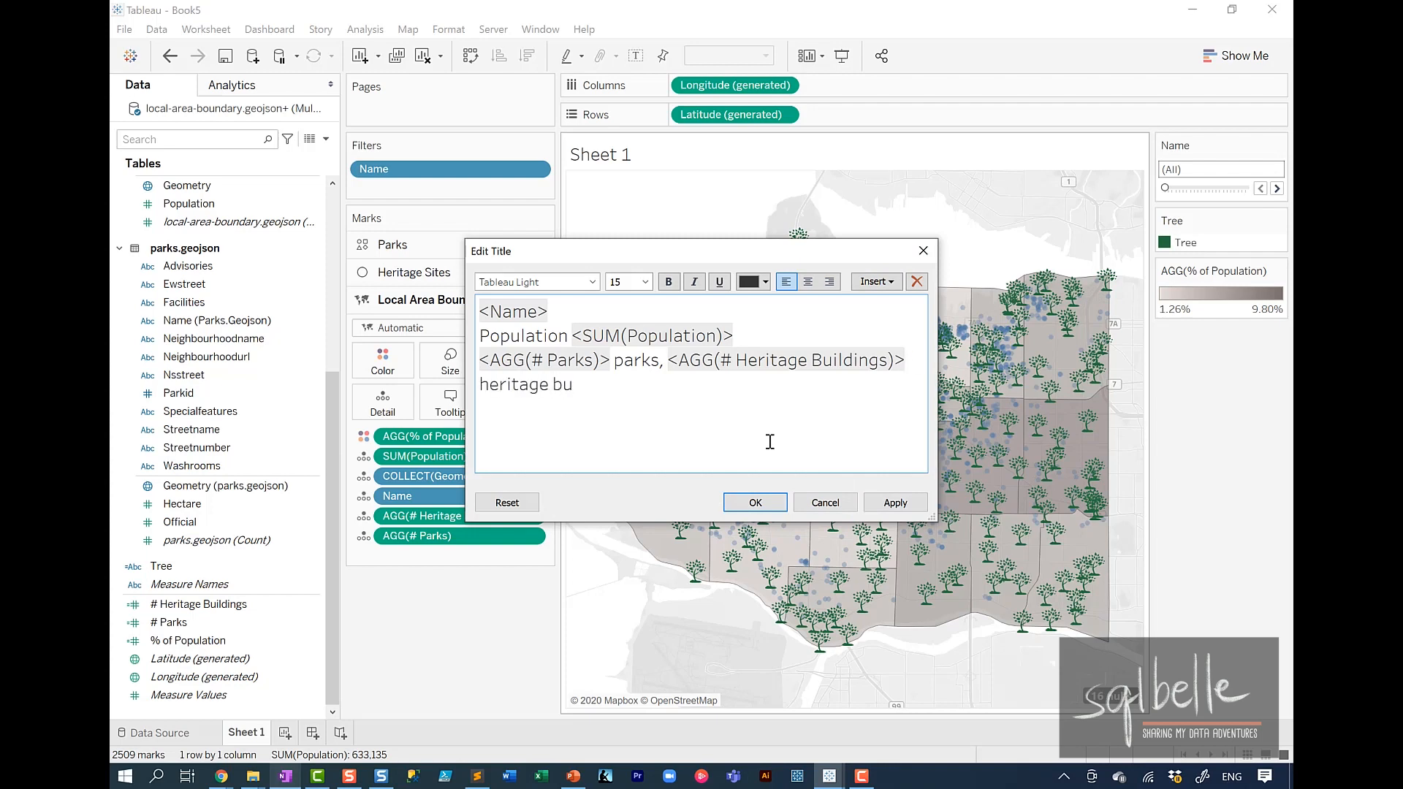
text(ildings)
- Format the Name line of the title as 24-point bold
drag(622, 313, 479, 313)
click(645, 282)
click(630, 370)
click(668, 282)
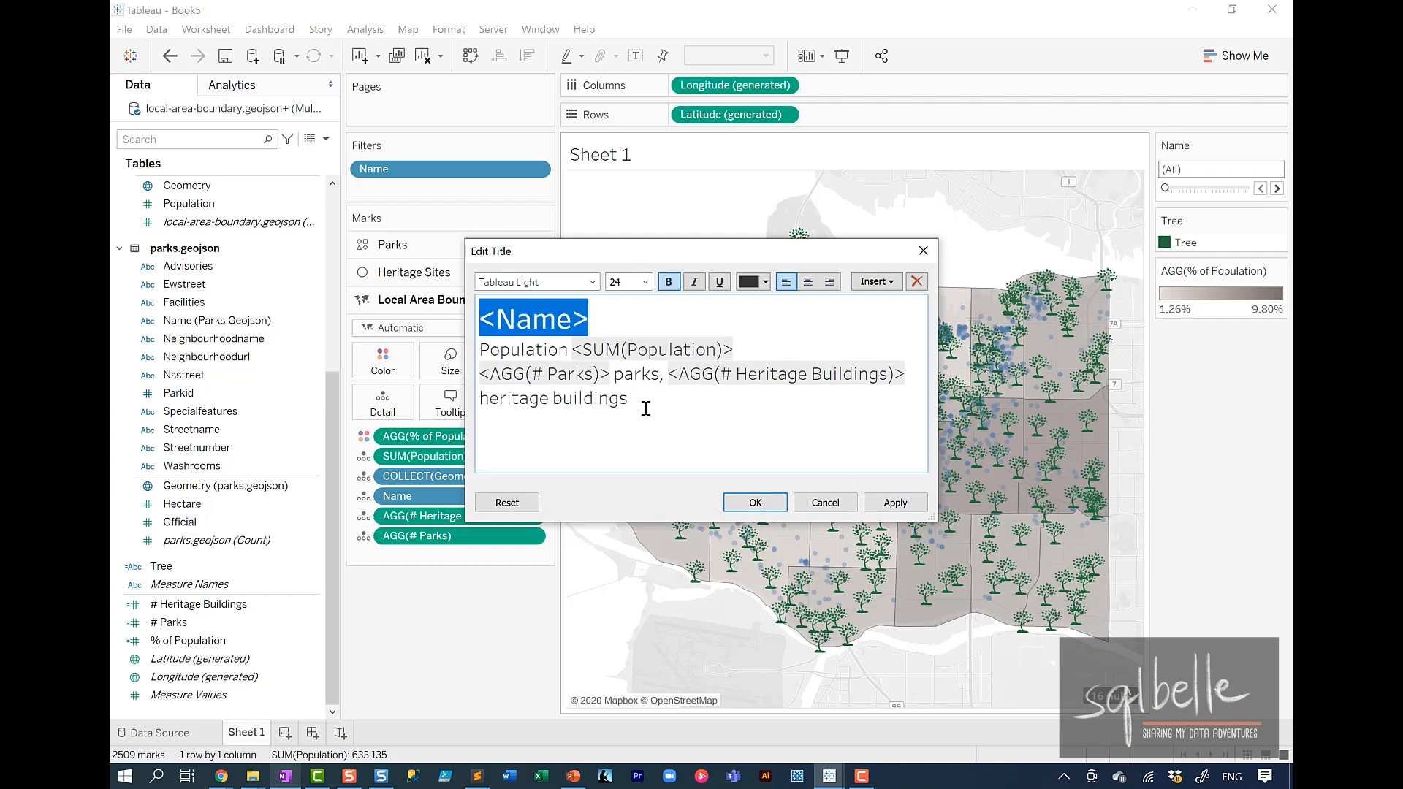
- Format the population, parks and heritage buildings lines of the title as 11-point bold
drag(646, 408, 470, 346)
click(645, 282)
click(625, 334)
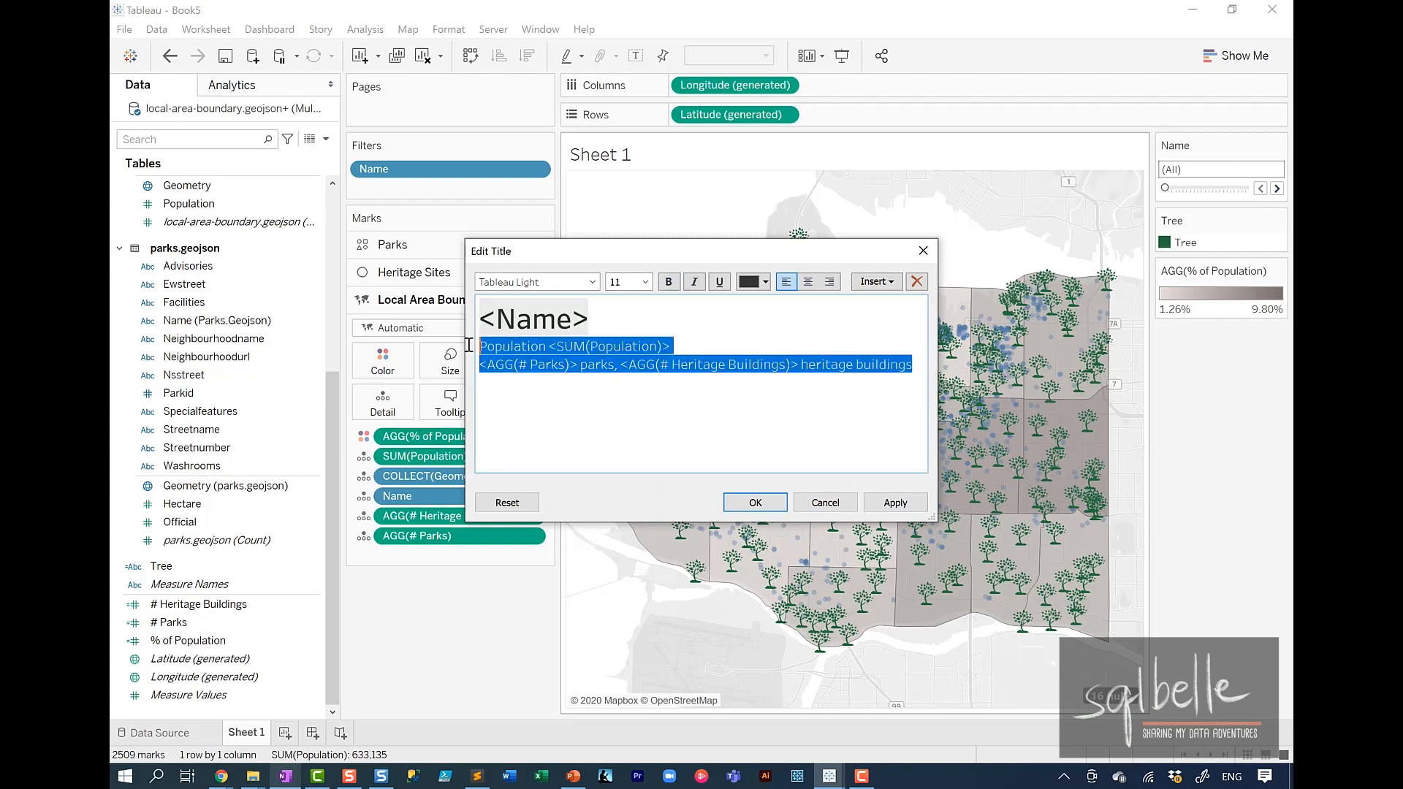
click(669, 282)
click(593, 431)
- Colour the title's parks text green and its heritage buildings text blue, and accept the title
drag(616, 367, 479, 365)
click(765, 282)
click(747, 382)
click(650, 409)
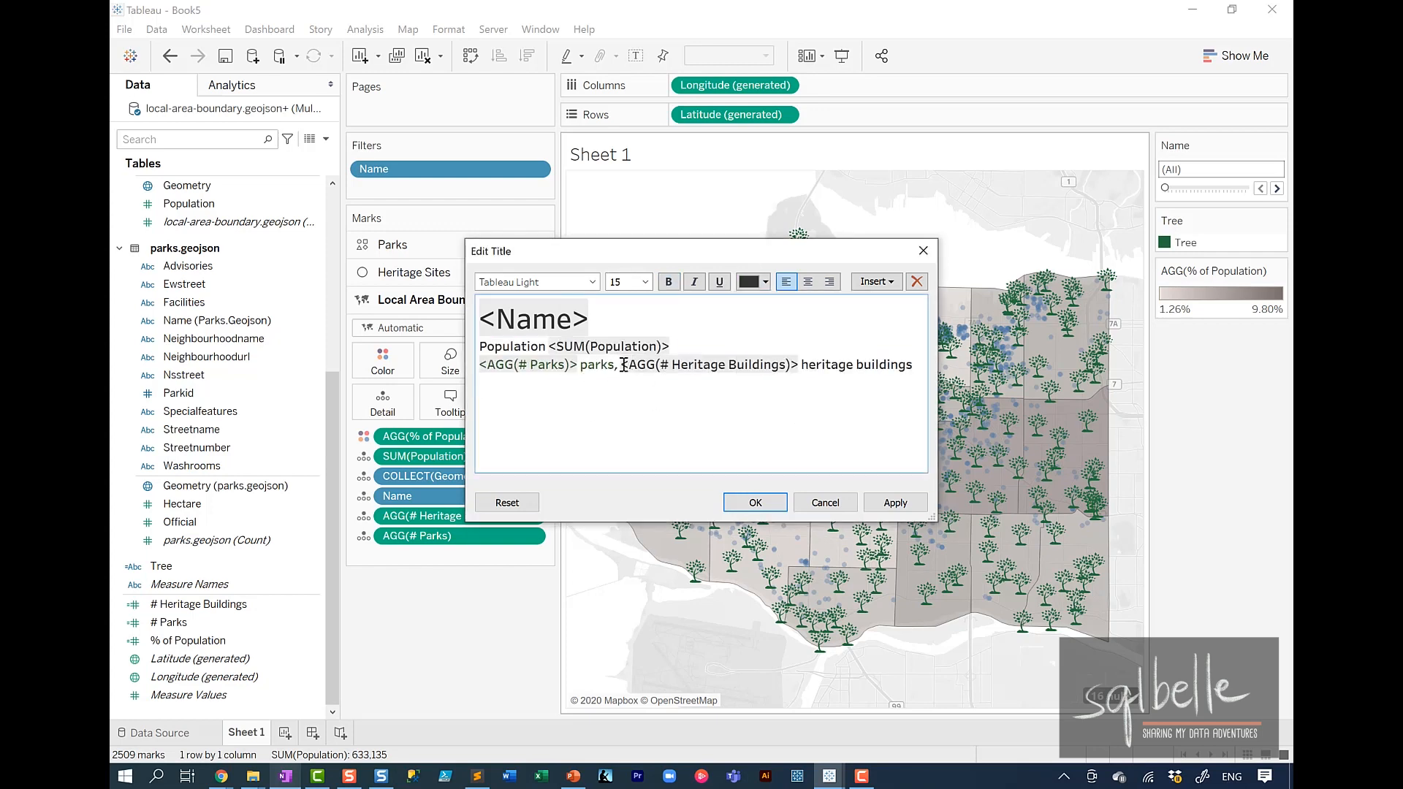
drag(624, 365, 911, 365)
click(765, 282)
click(778, 382)
click(755, 503)
- Set the Name filter to Arbutus-Ridge and hide the Tree and % of Population legends
click(1277, 188)
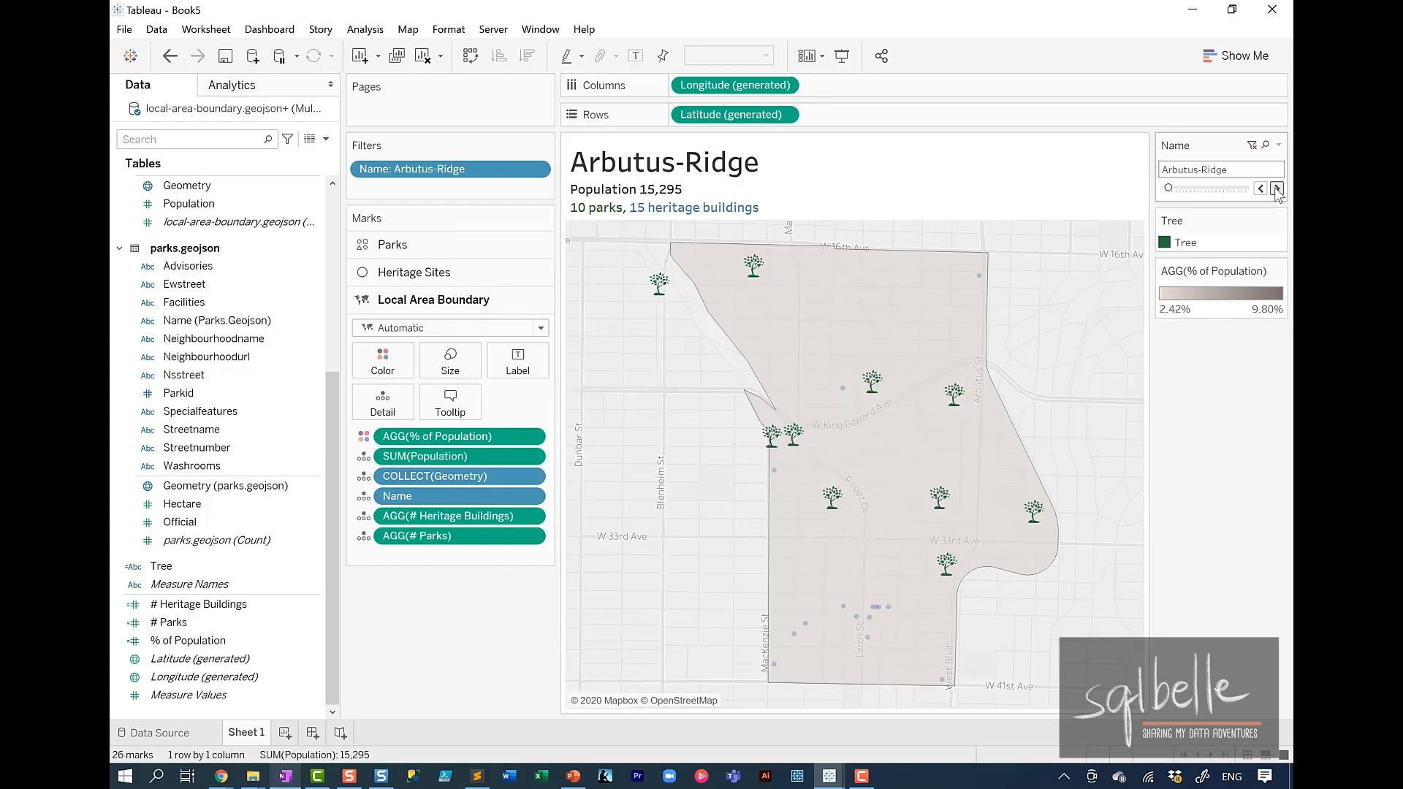
click(1279, 271)
click(1242, 364)
click(1278, 221)
click(1242, 359)
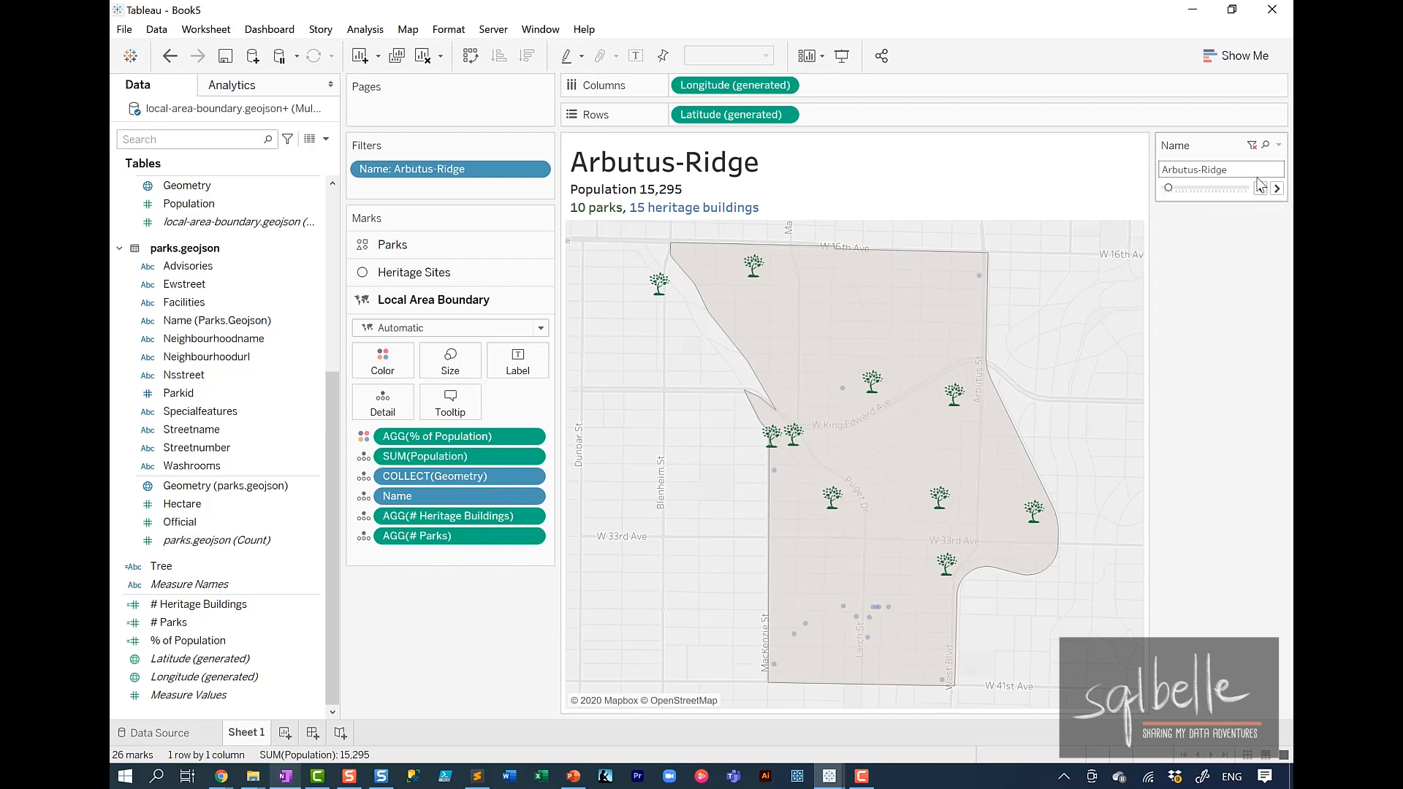
- Switch to presentation mode and step the Name filter through the local areas from Arbutus-Ridge to Kensington-Cedar Cottage
key(F7)
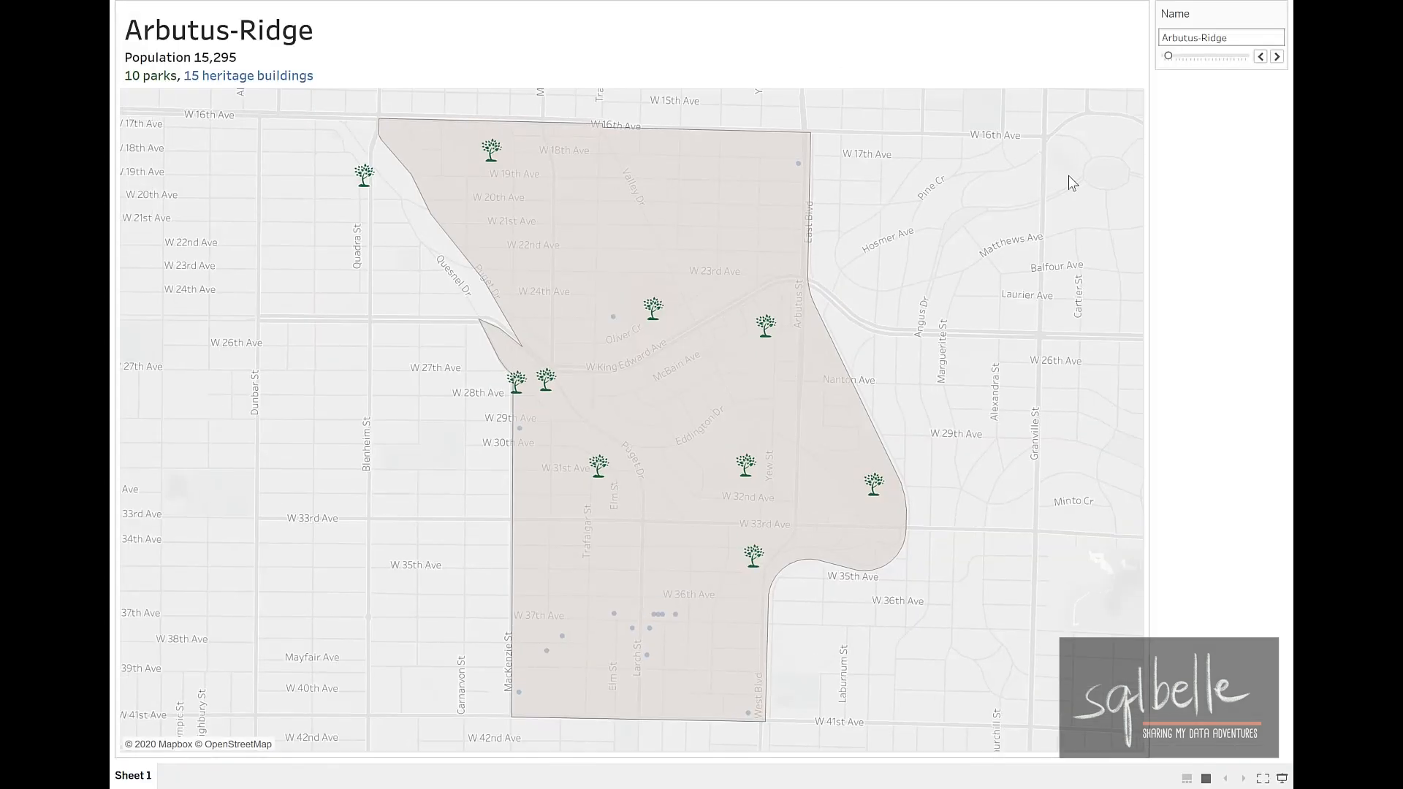
click(1278, 57)
click(1278, 57)
click(1278, 57)
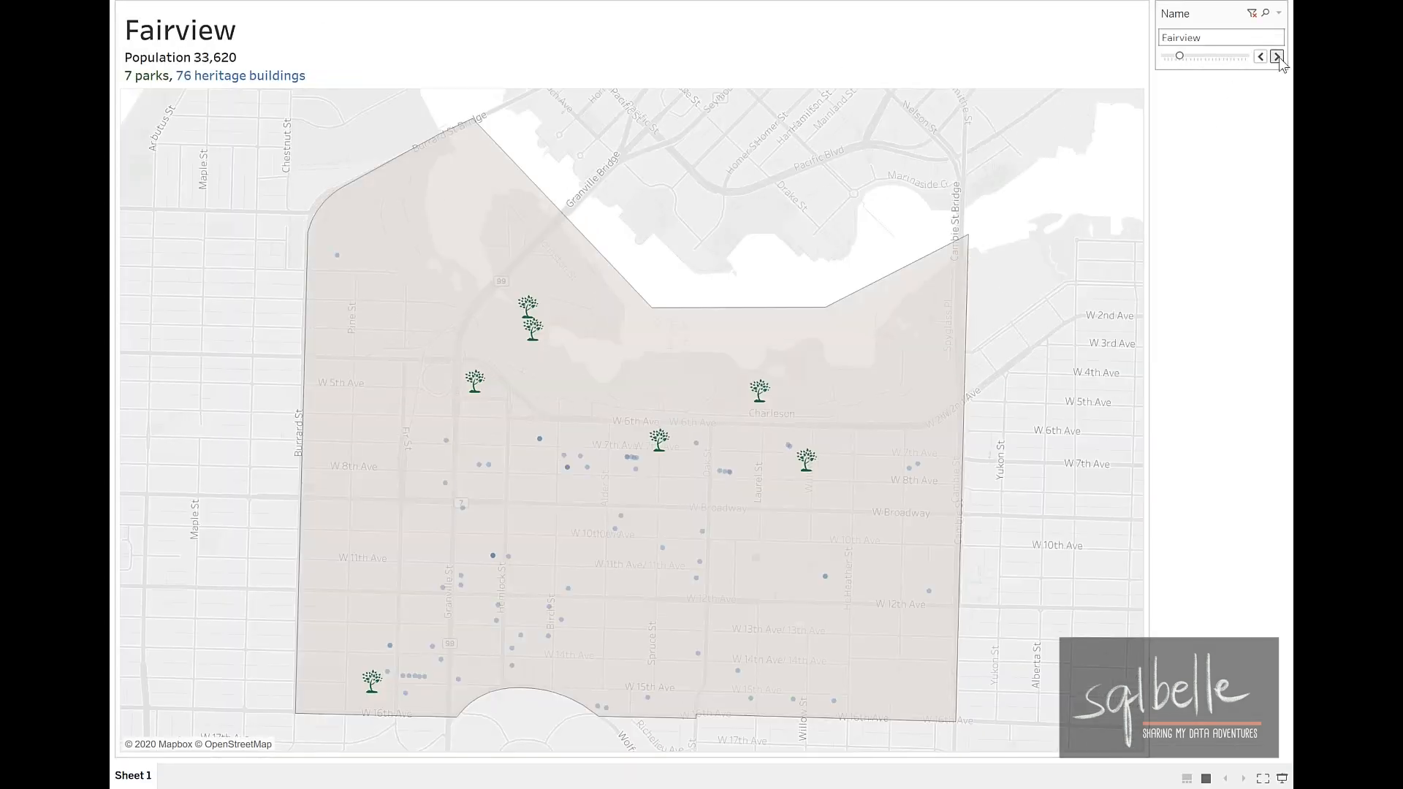
click(1278, 57)
click(1278, 57)
click(1278, 57)
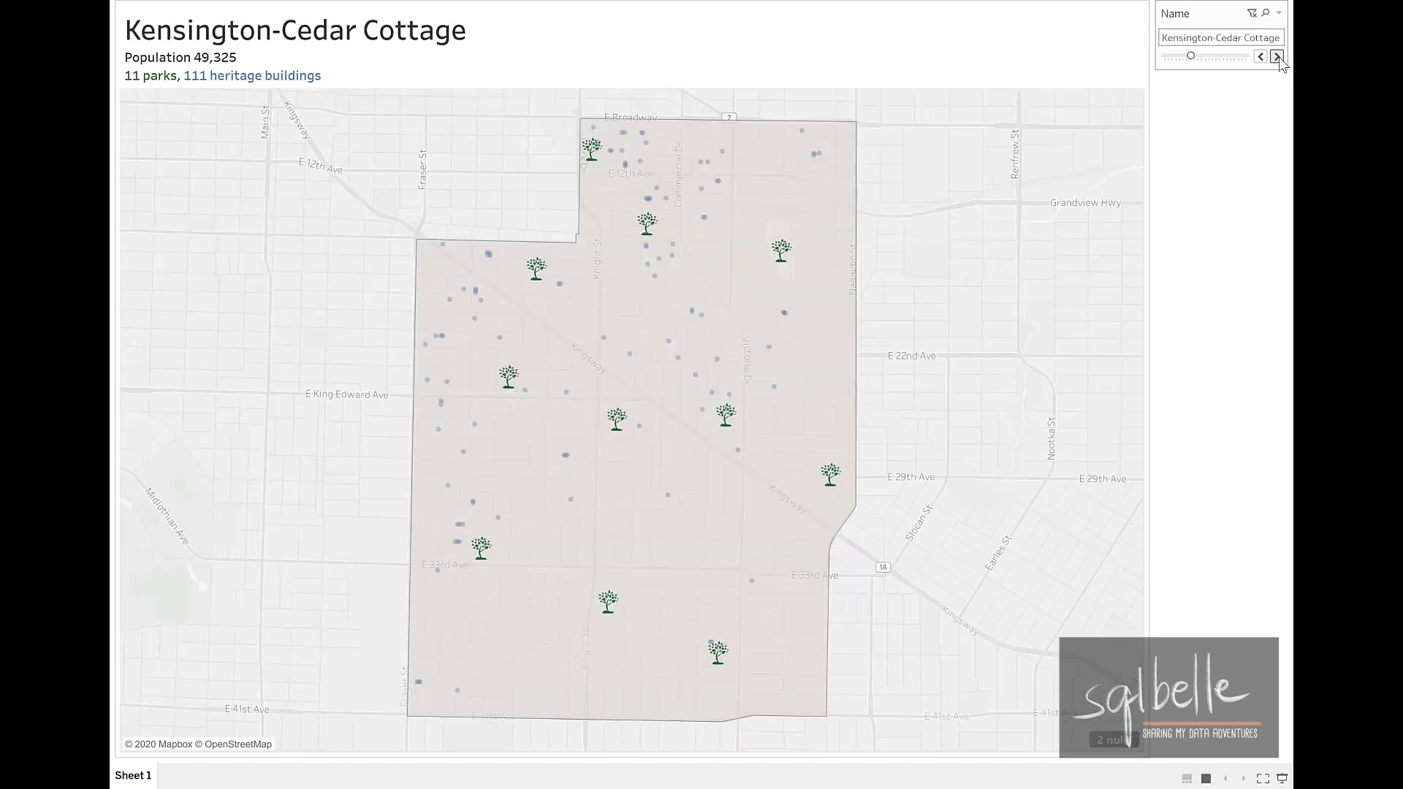